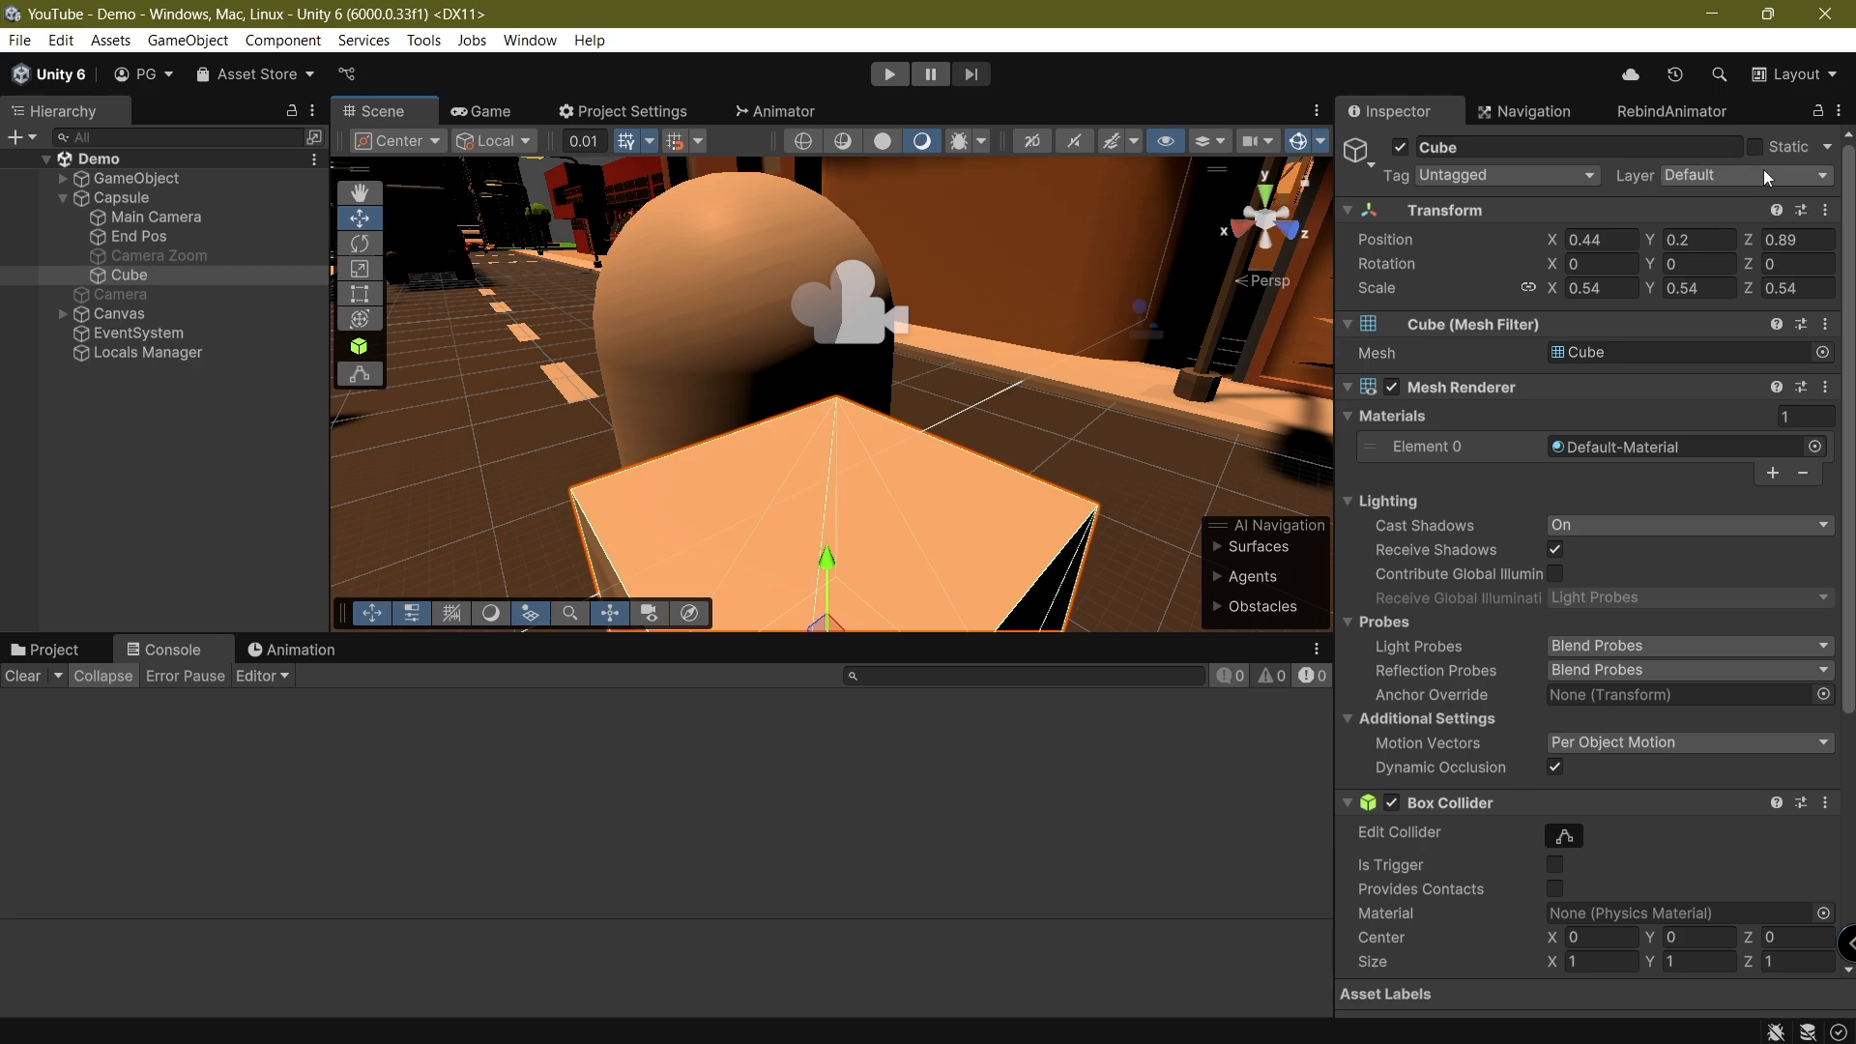
Open the layer settings from the Cube's layer choices and look through the built-in and user layers
click(1733, 176)
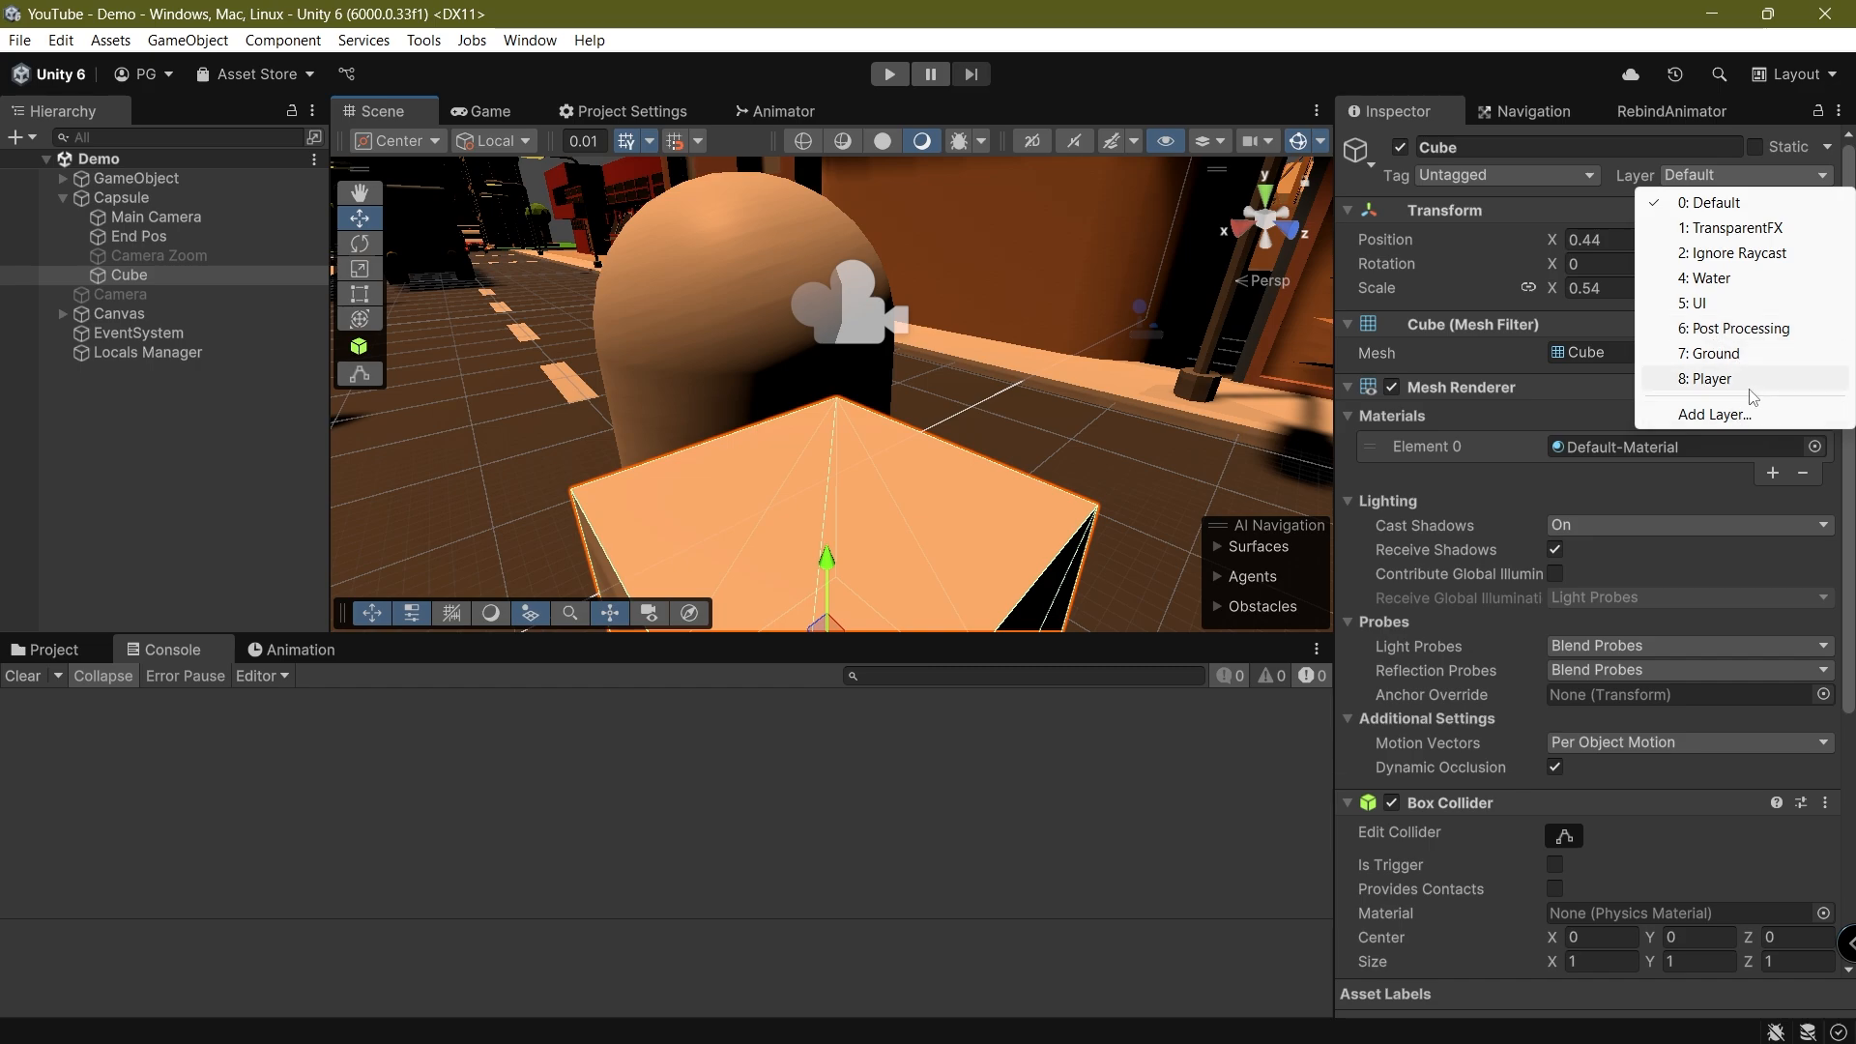
click(1715, 415)
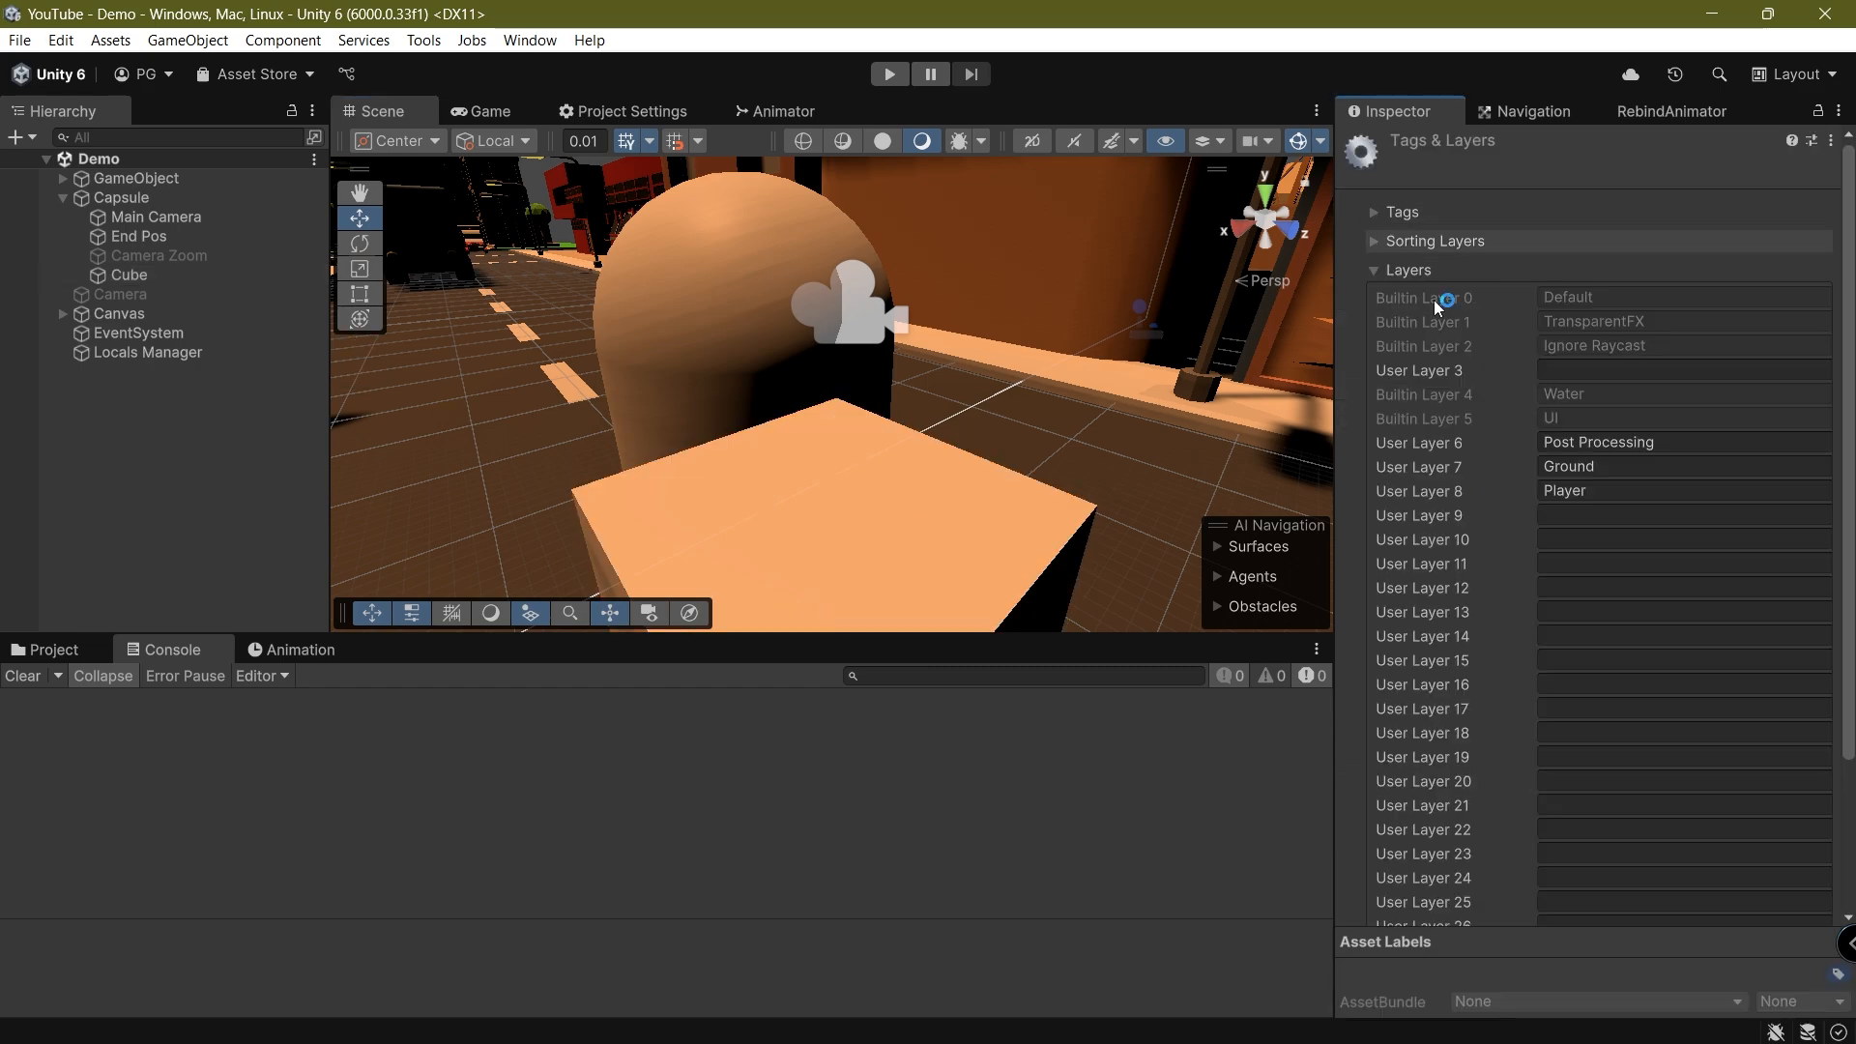
scroll(1656, 417, down, 4)
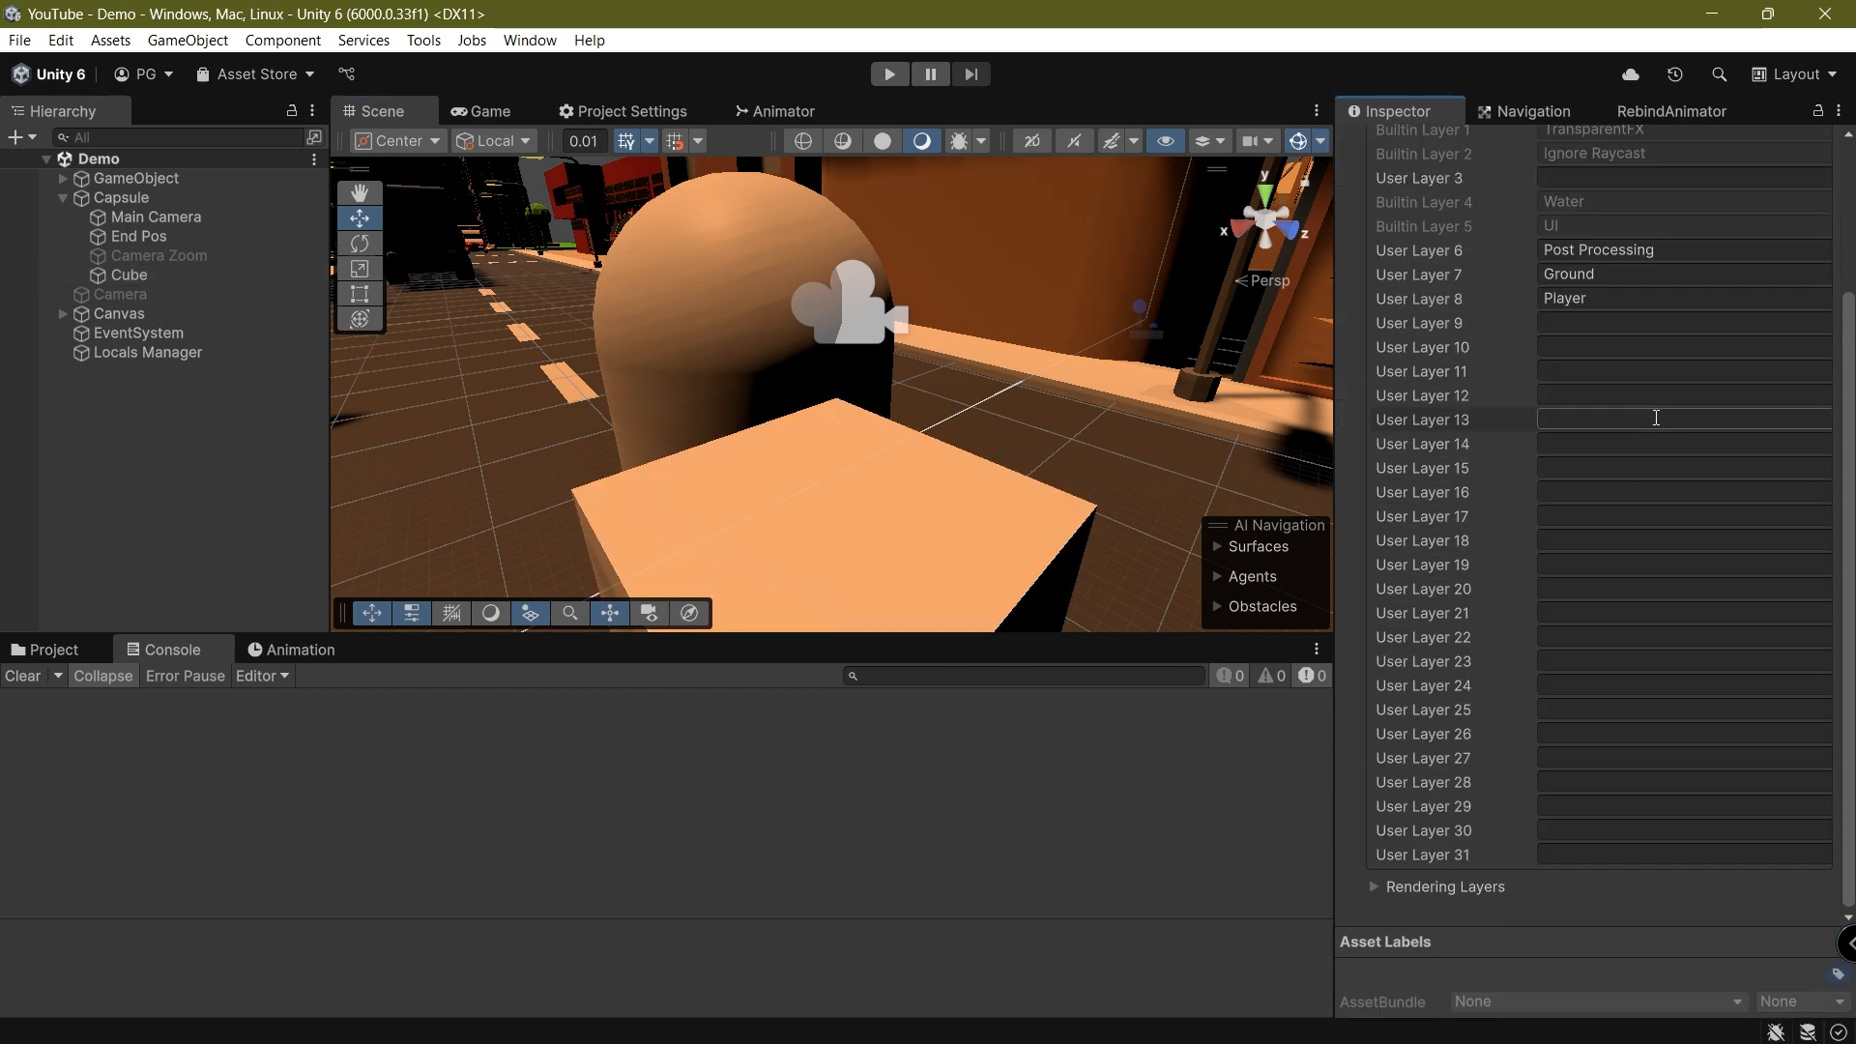
scroll(1740, 589, up, 4)
scroll(1677, 594, down, 4)
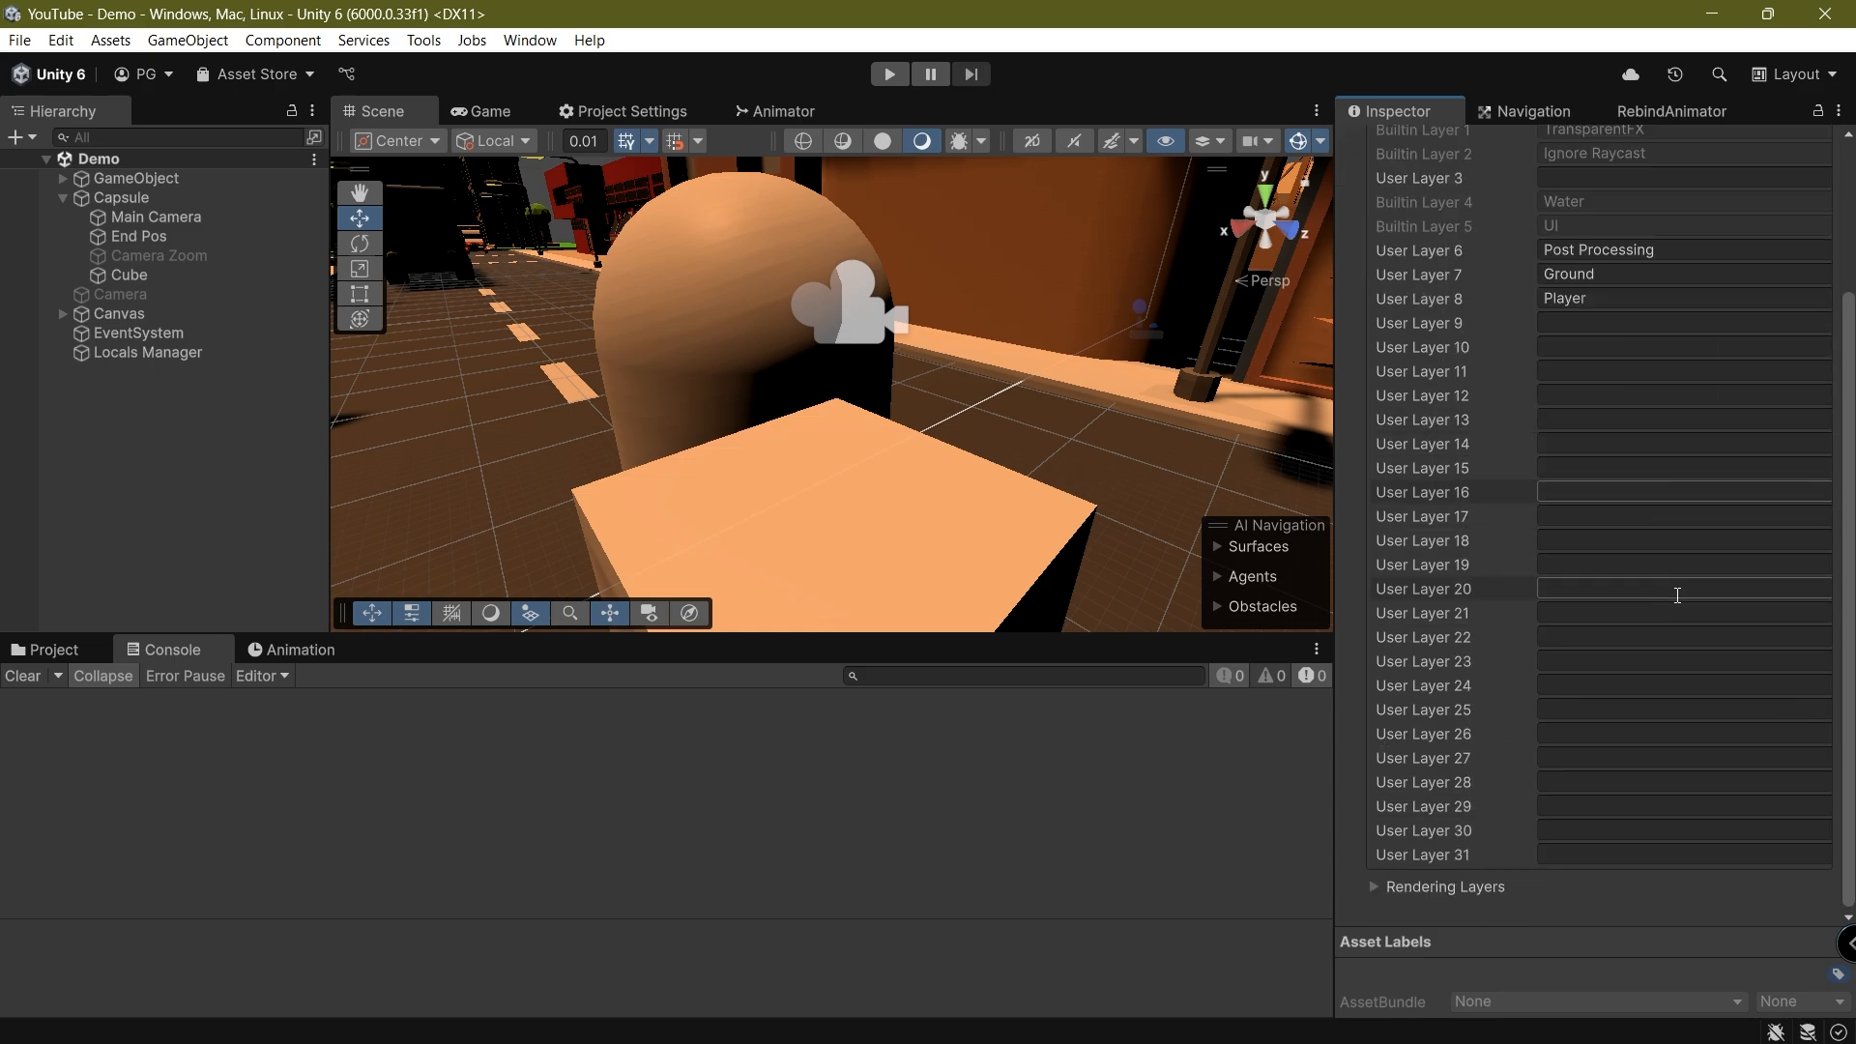
scroll(1678, 594, up, 4)
scroll(1644, 619, down, 4)
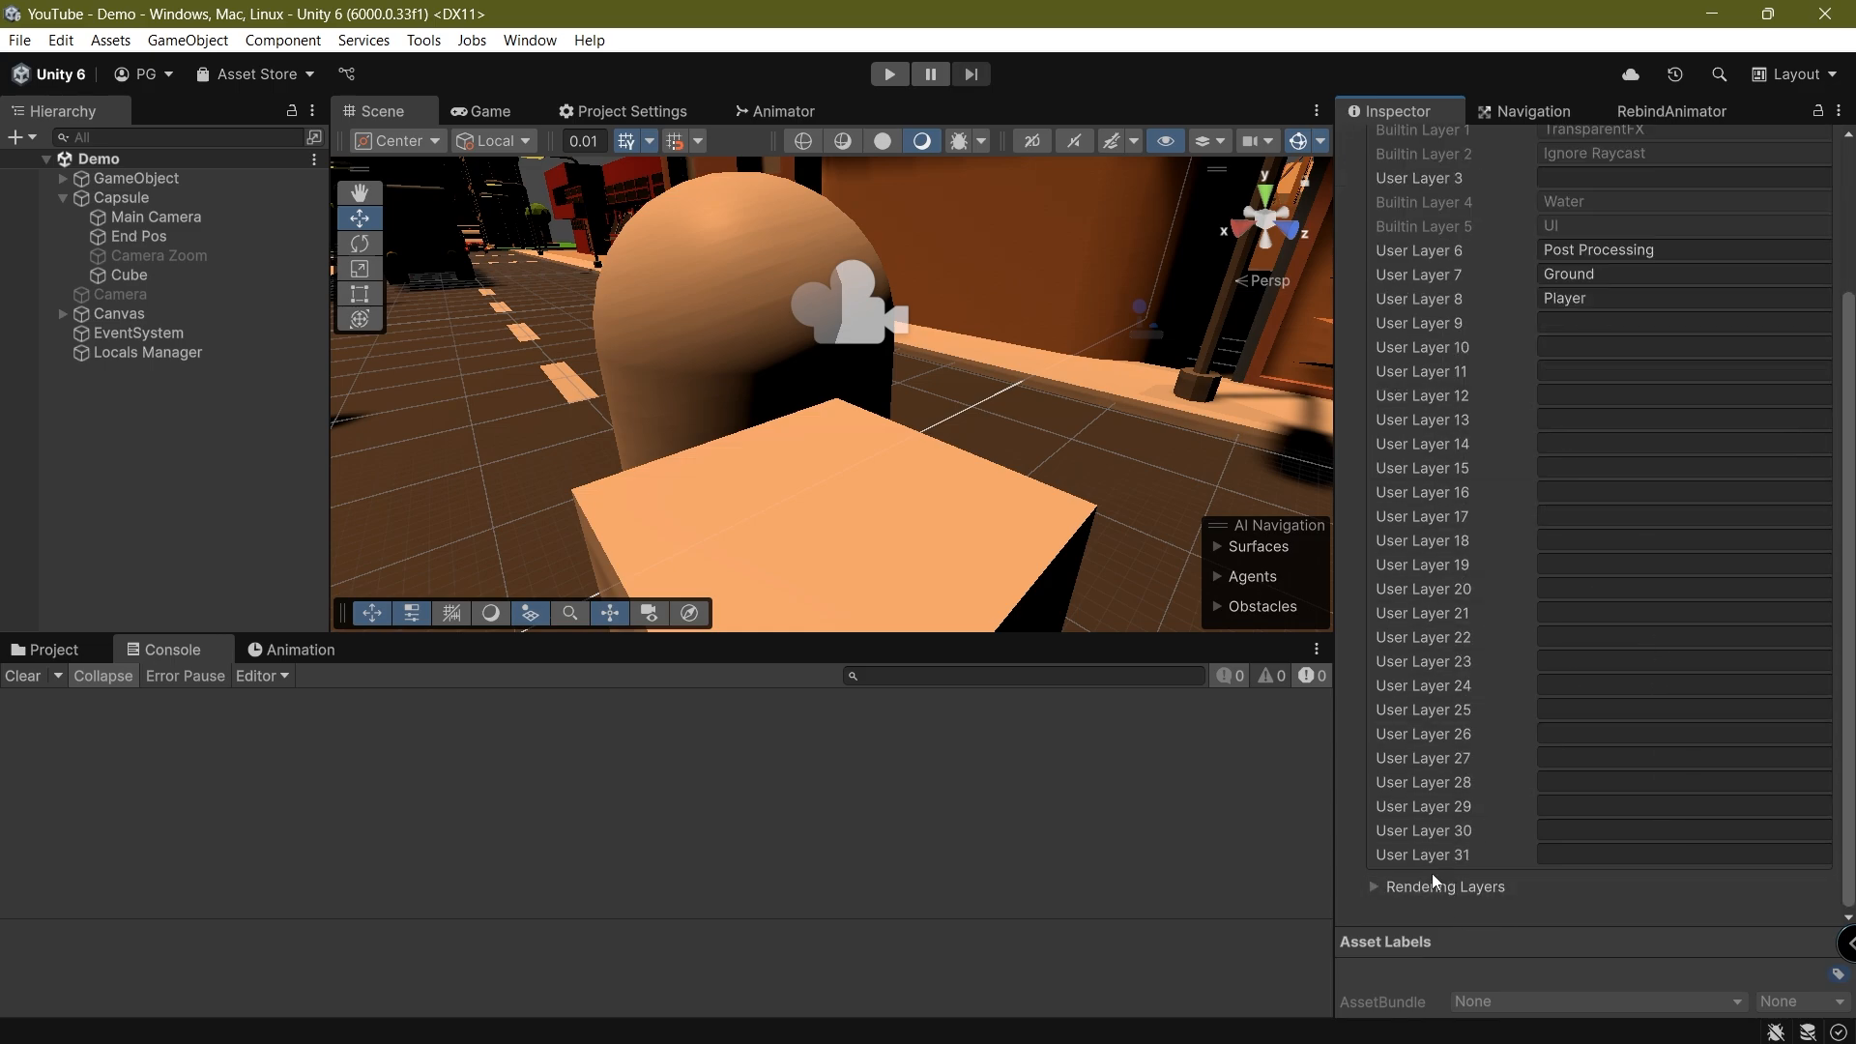
scroll(1498, 856, up, 4)
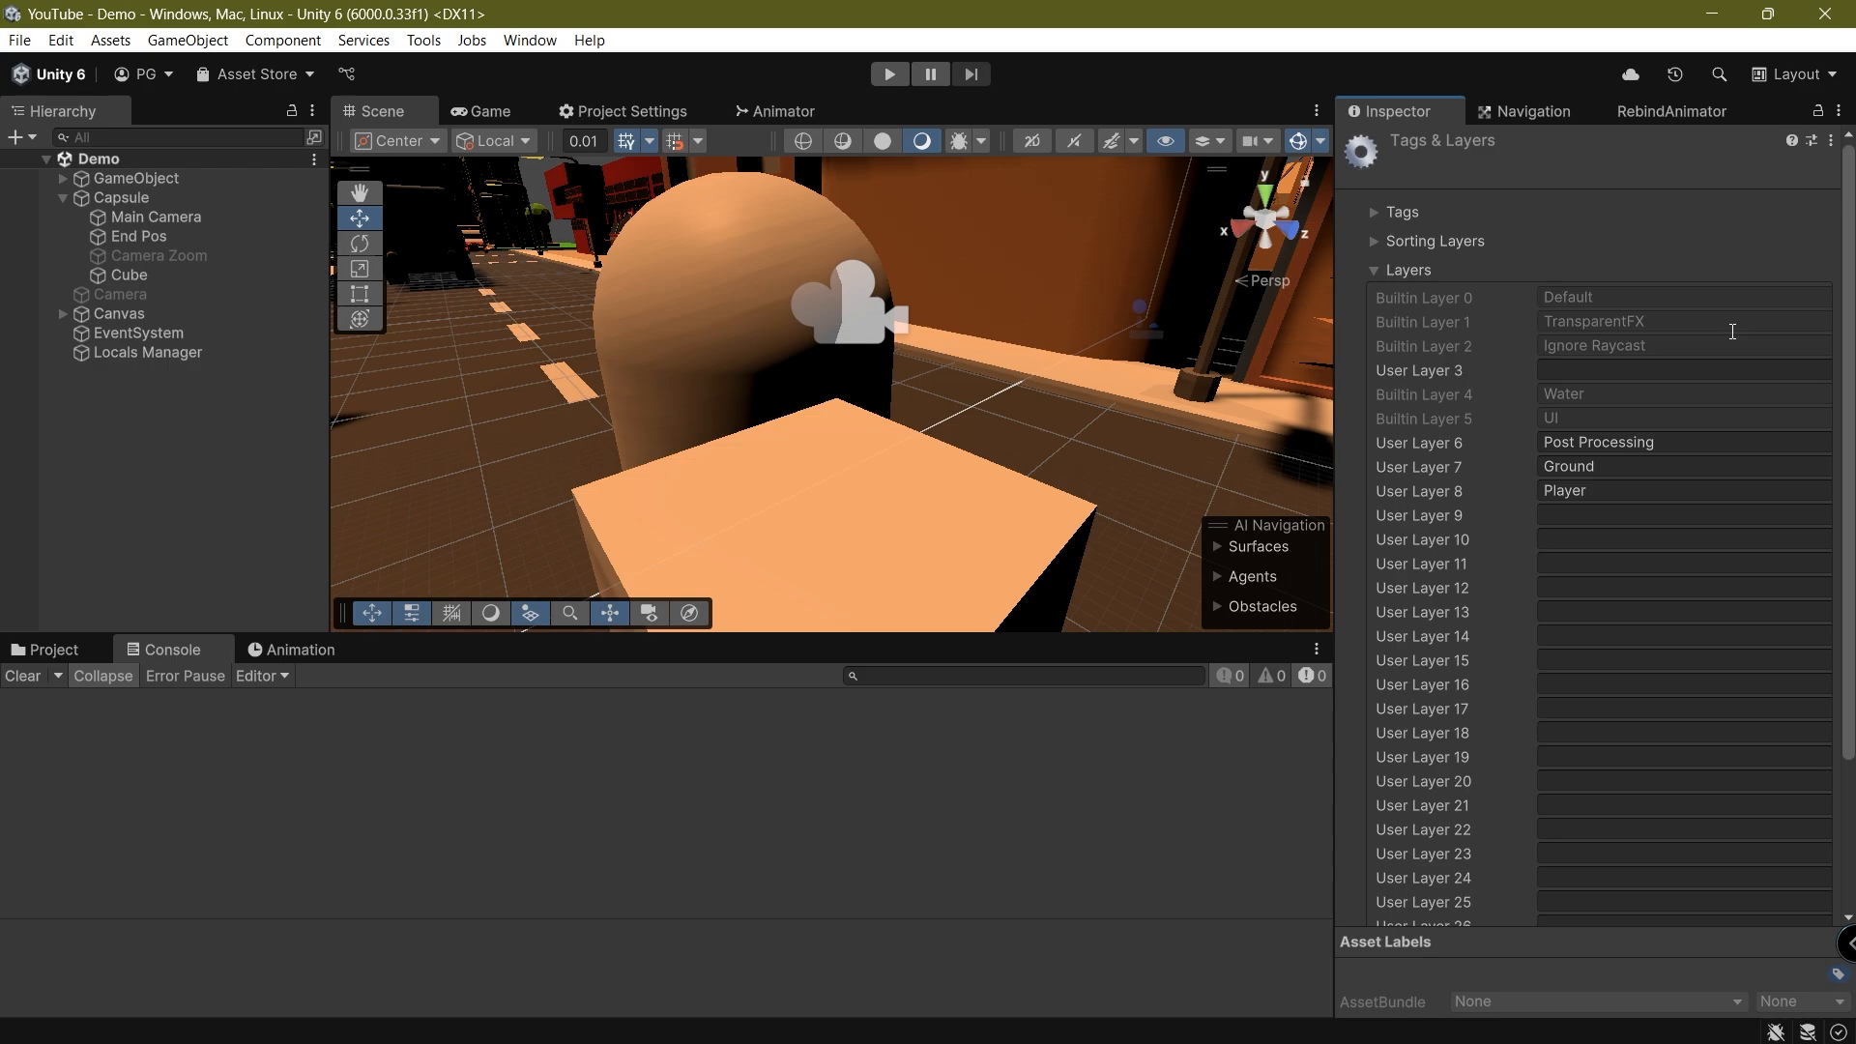
click(752, 363)
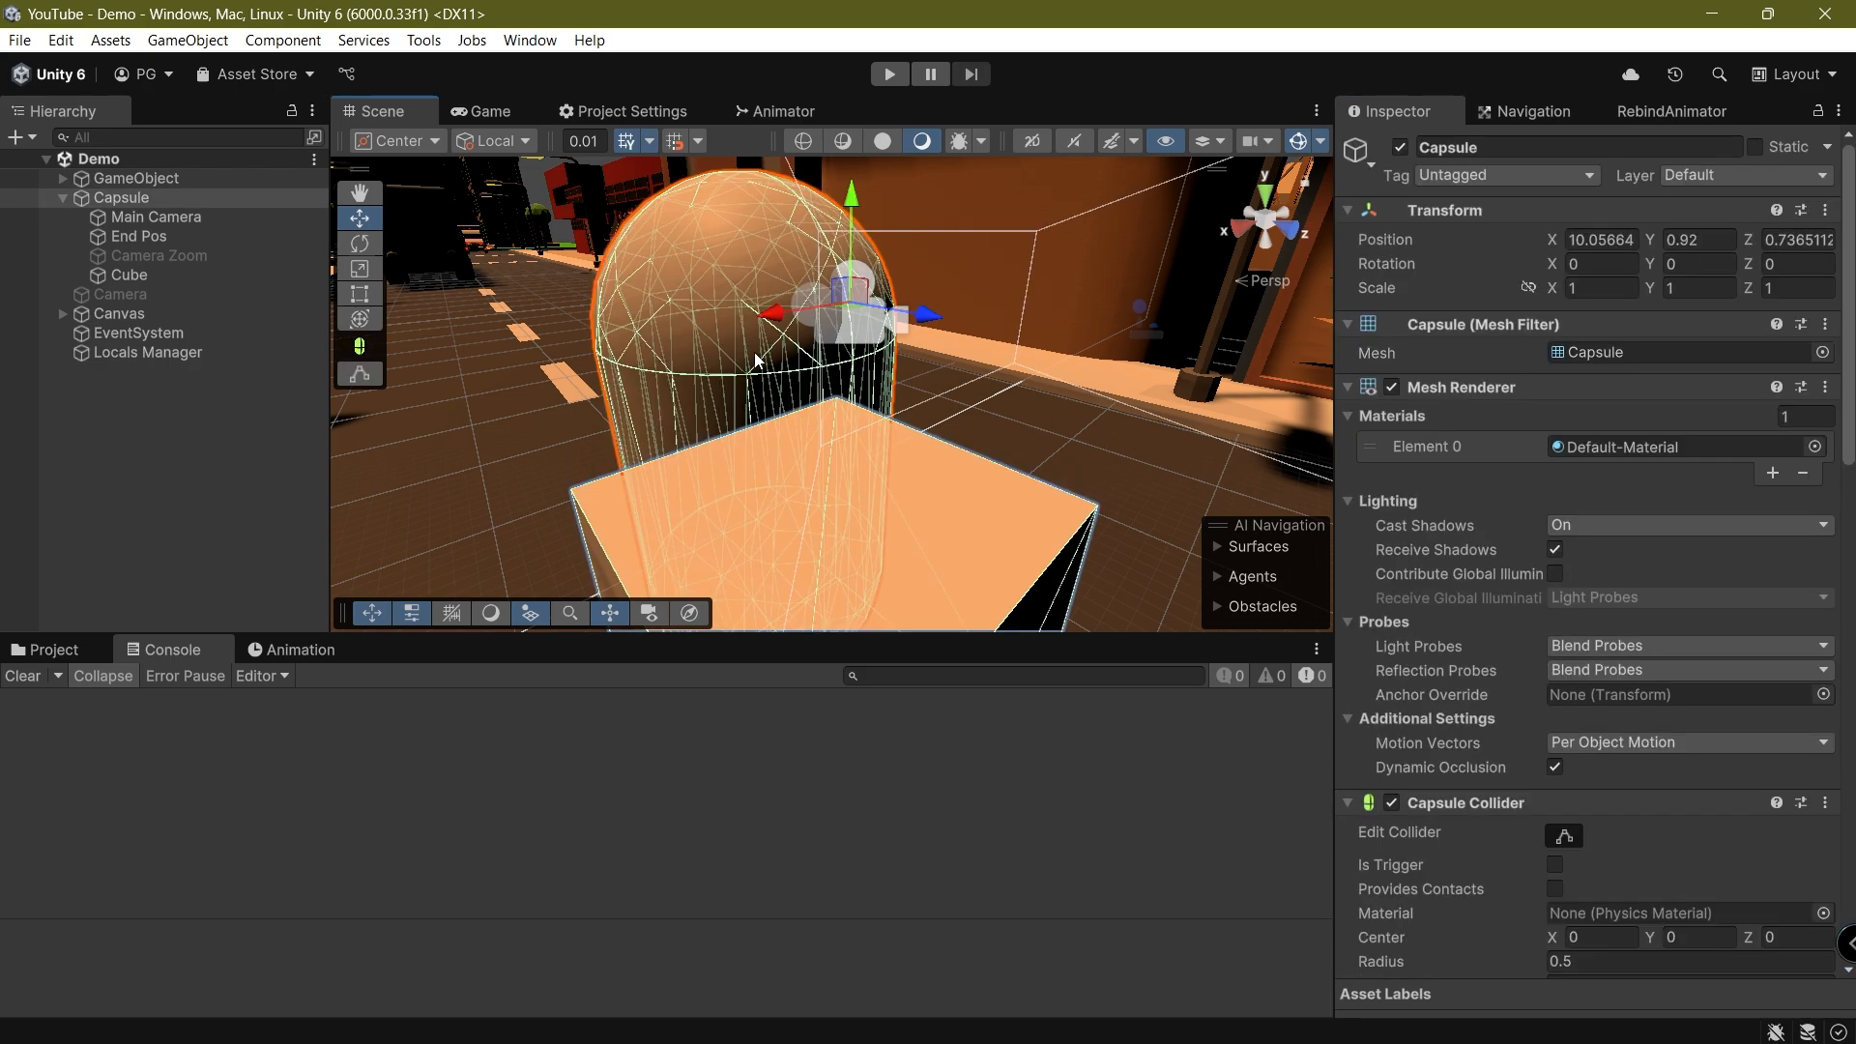
right_drag(737, 333, 667, 359)
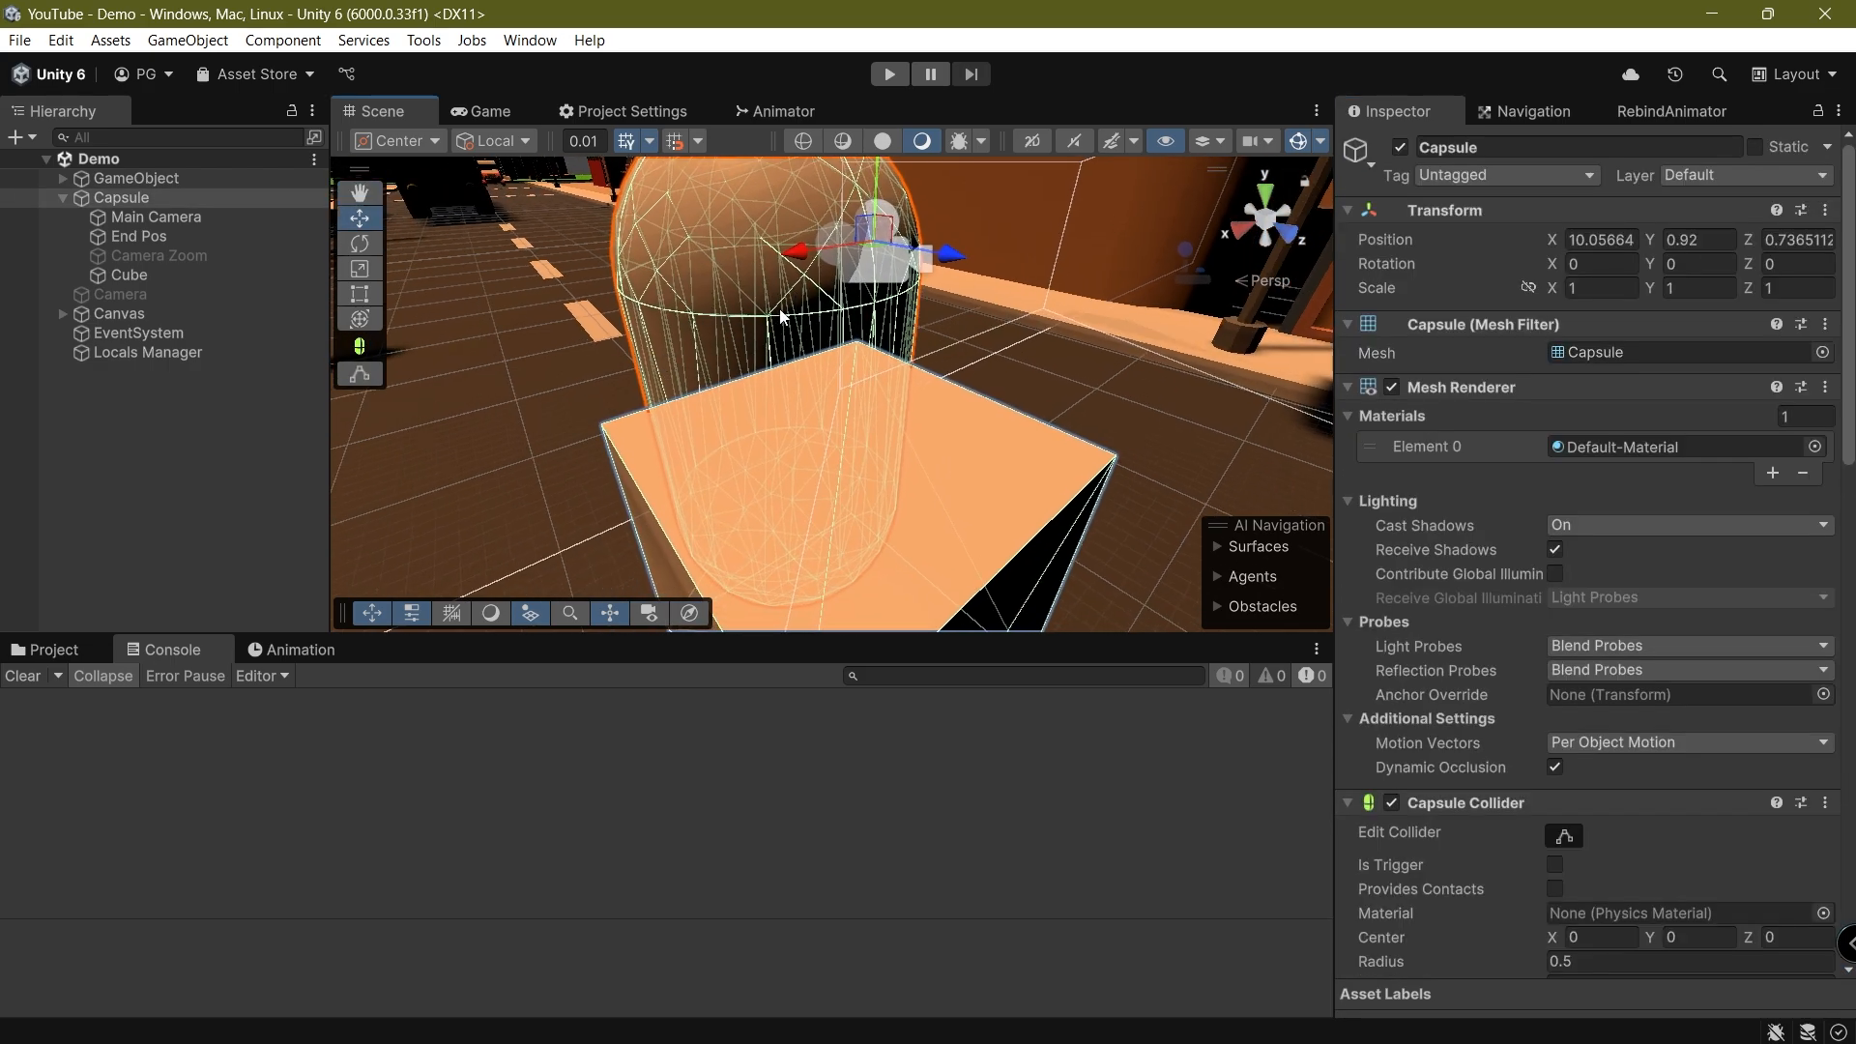
right_drag(778, 311, 792, 344)
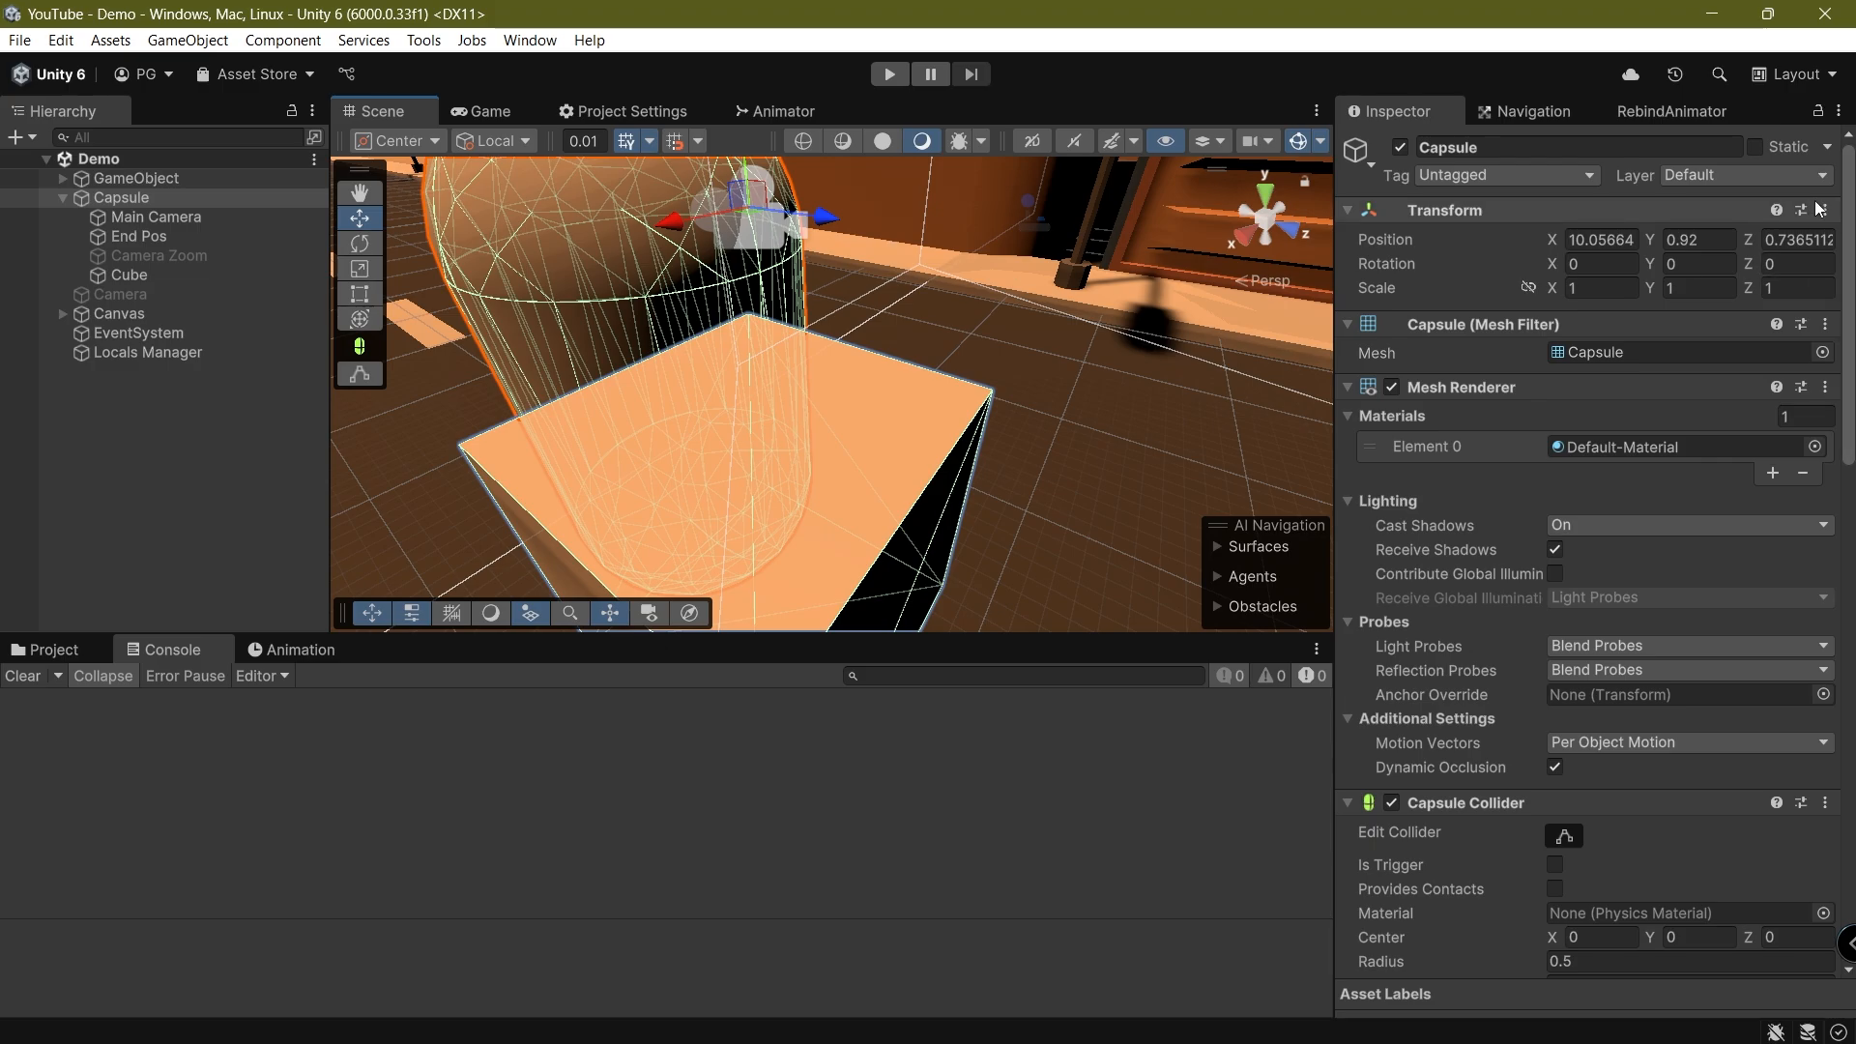
key(f)
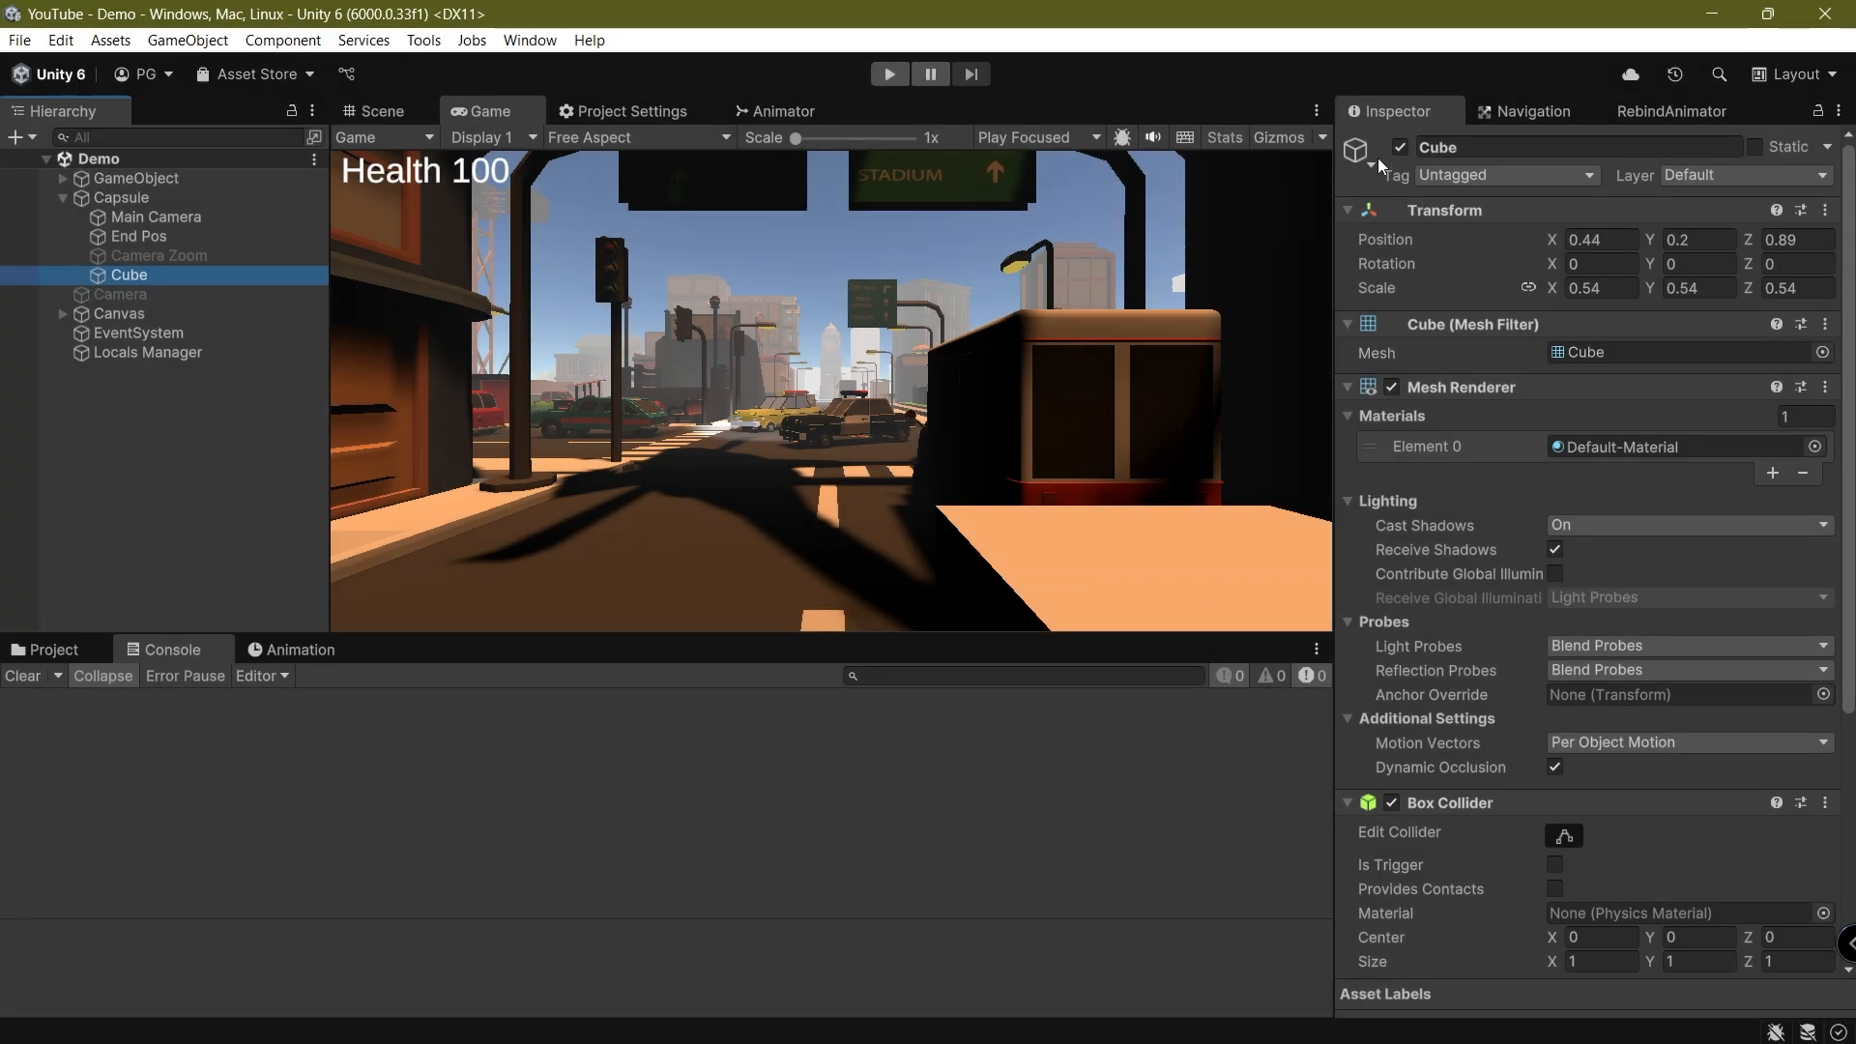
Deactivate the Cube and reactivate it to compare the game view, and save the scene
click(1383, 158)
click(1398, 150)
click(1401, 149)
click(1014, 481)
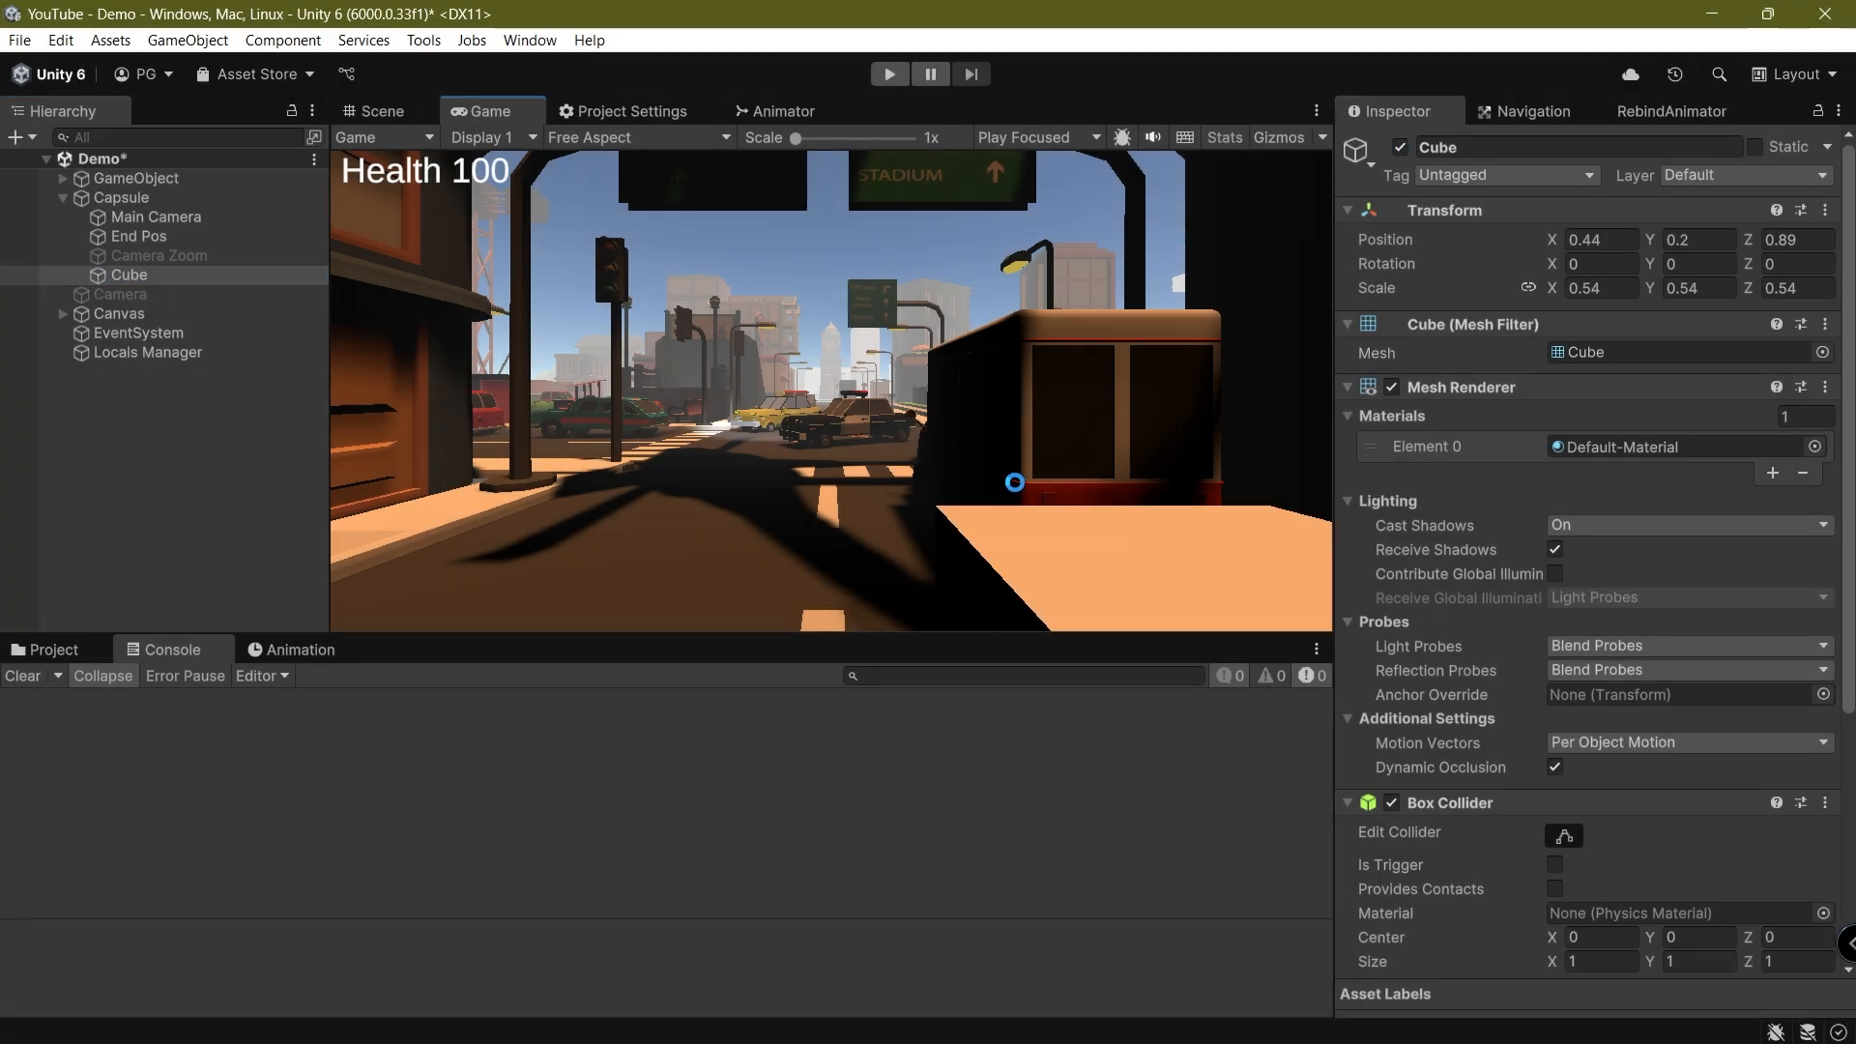
key(ctrl+s)
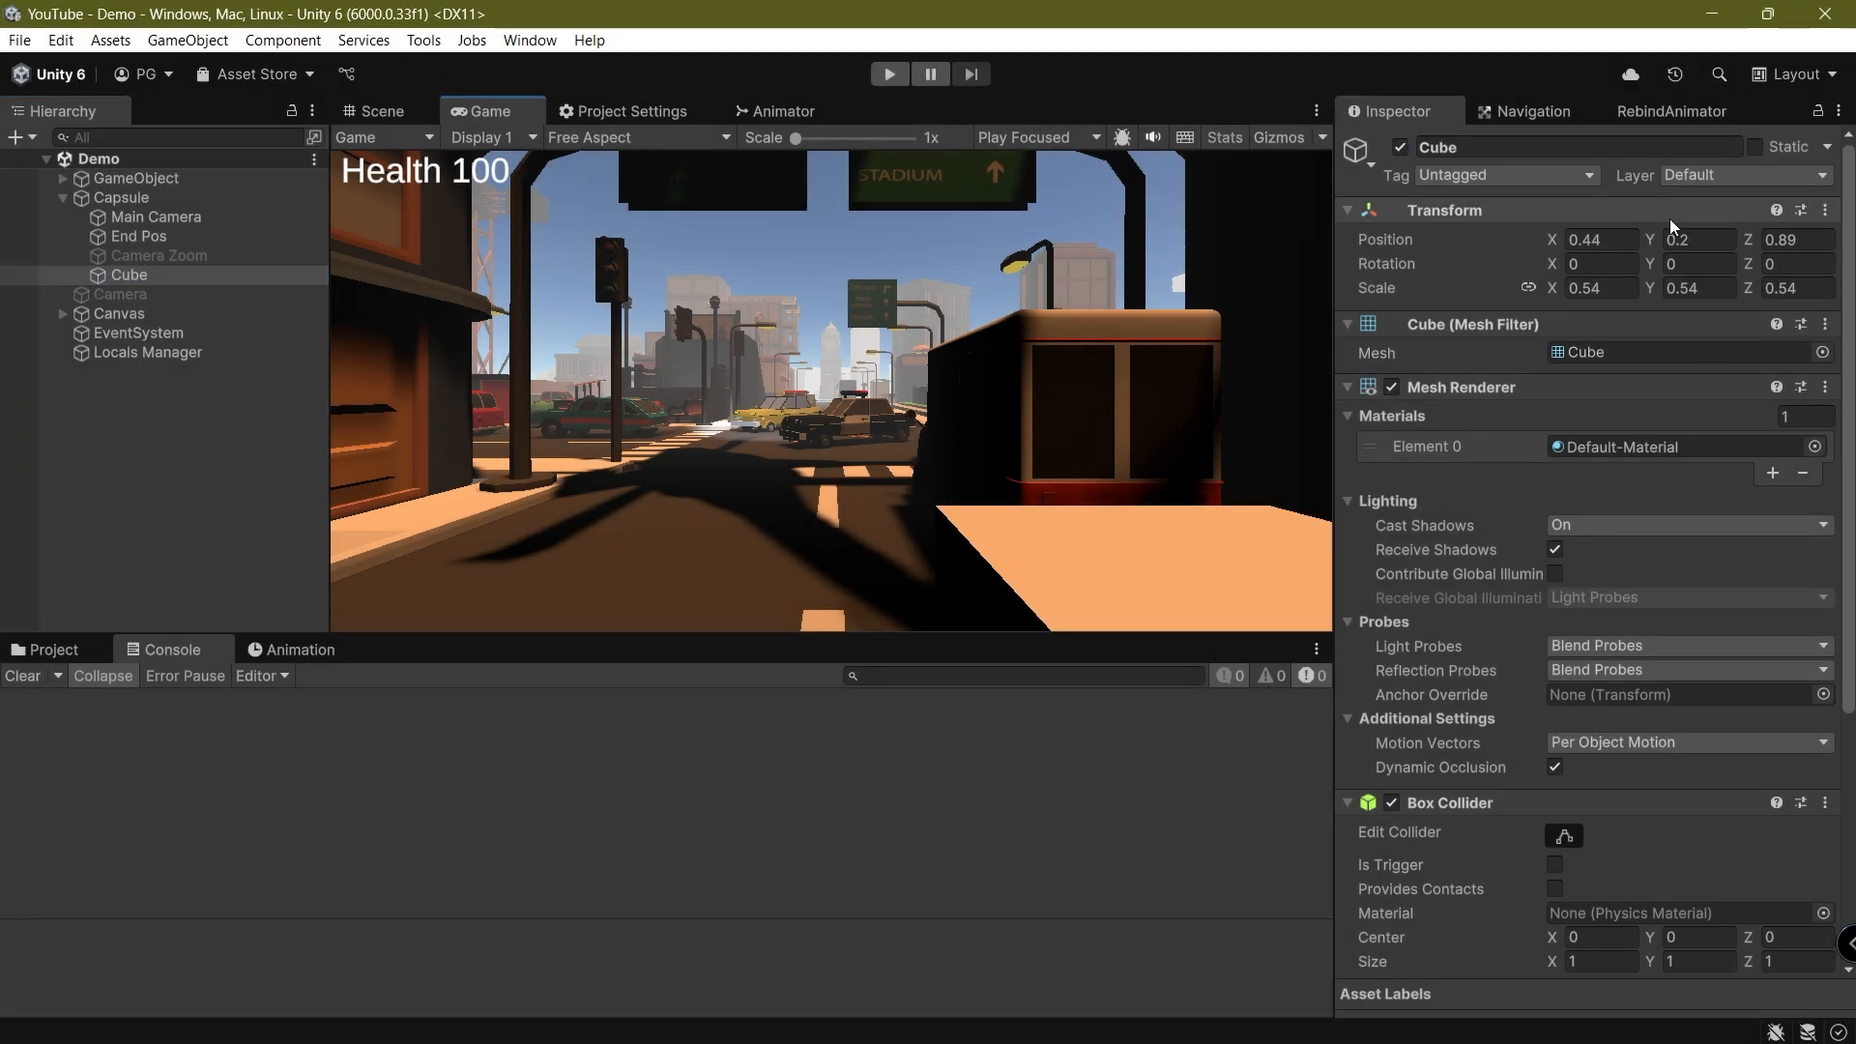
Create a layer called Gun as User Layer 9 and assign the Cube to it
click(1755, 174)
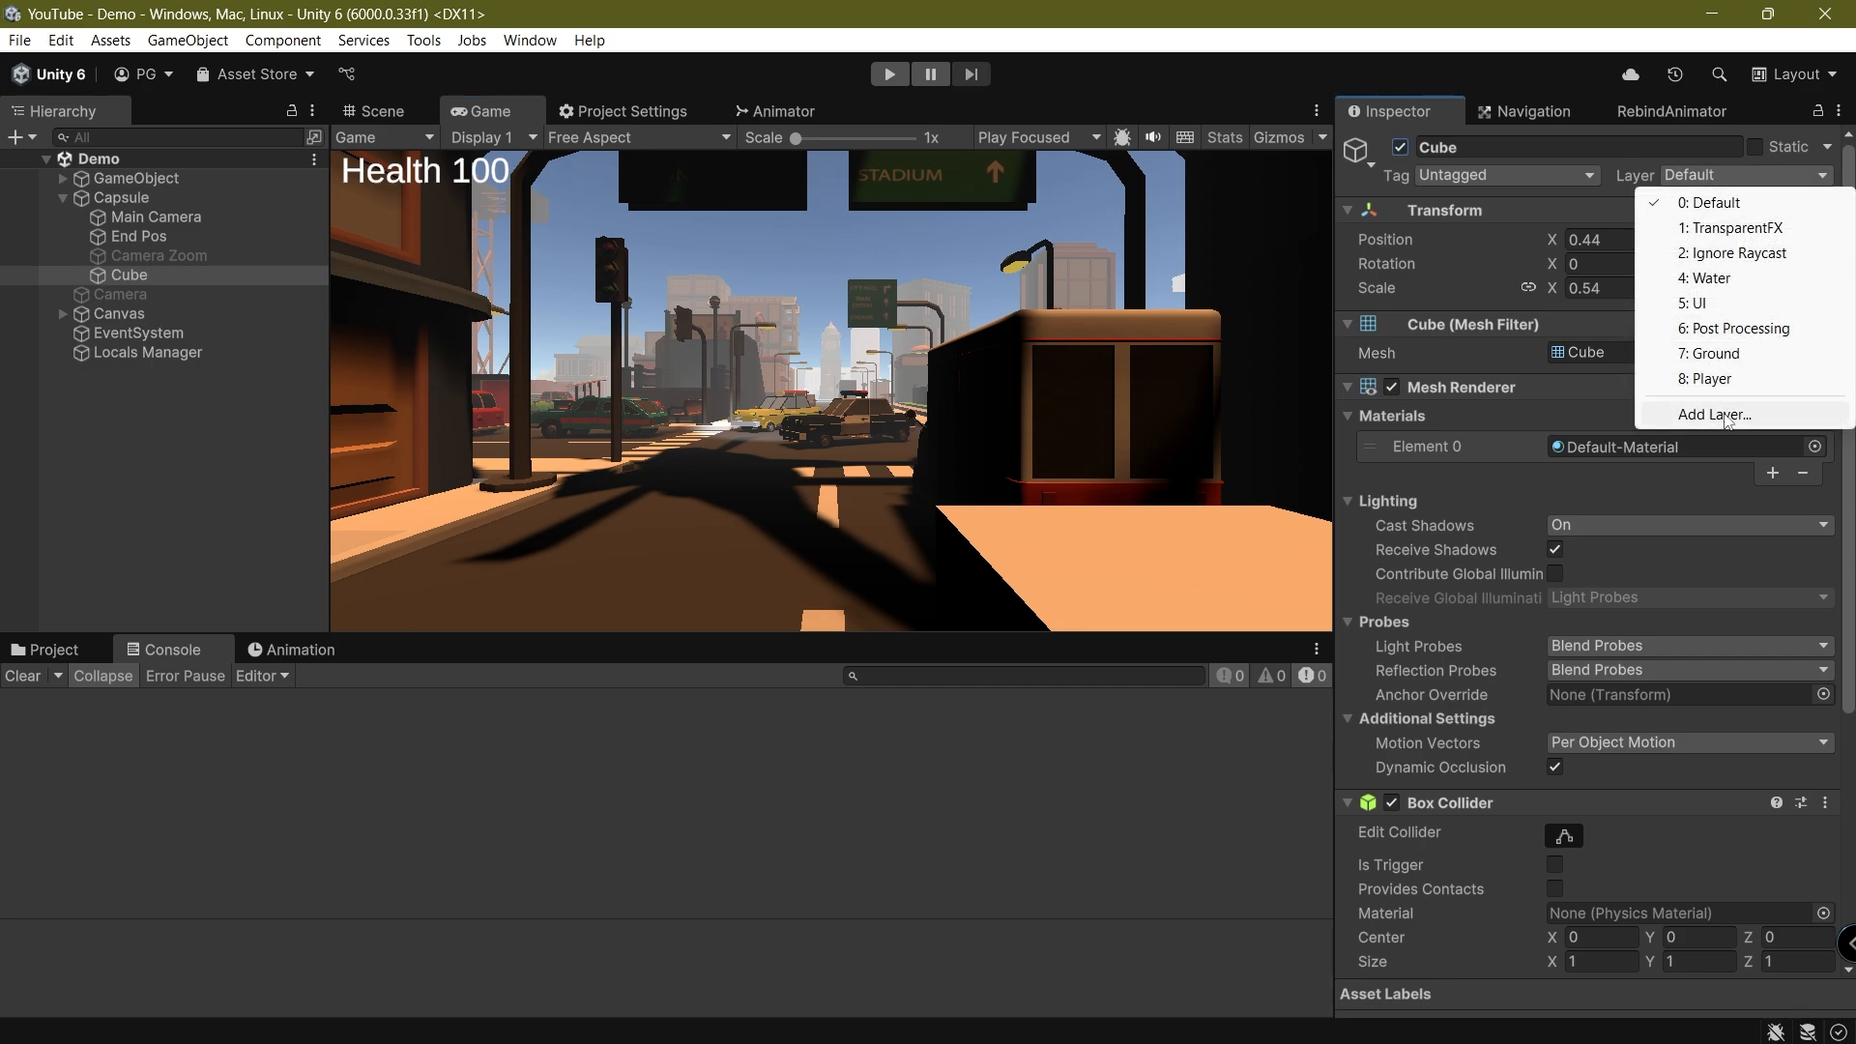
click(1659, 415)
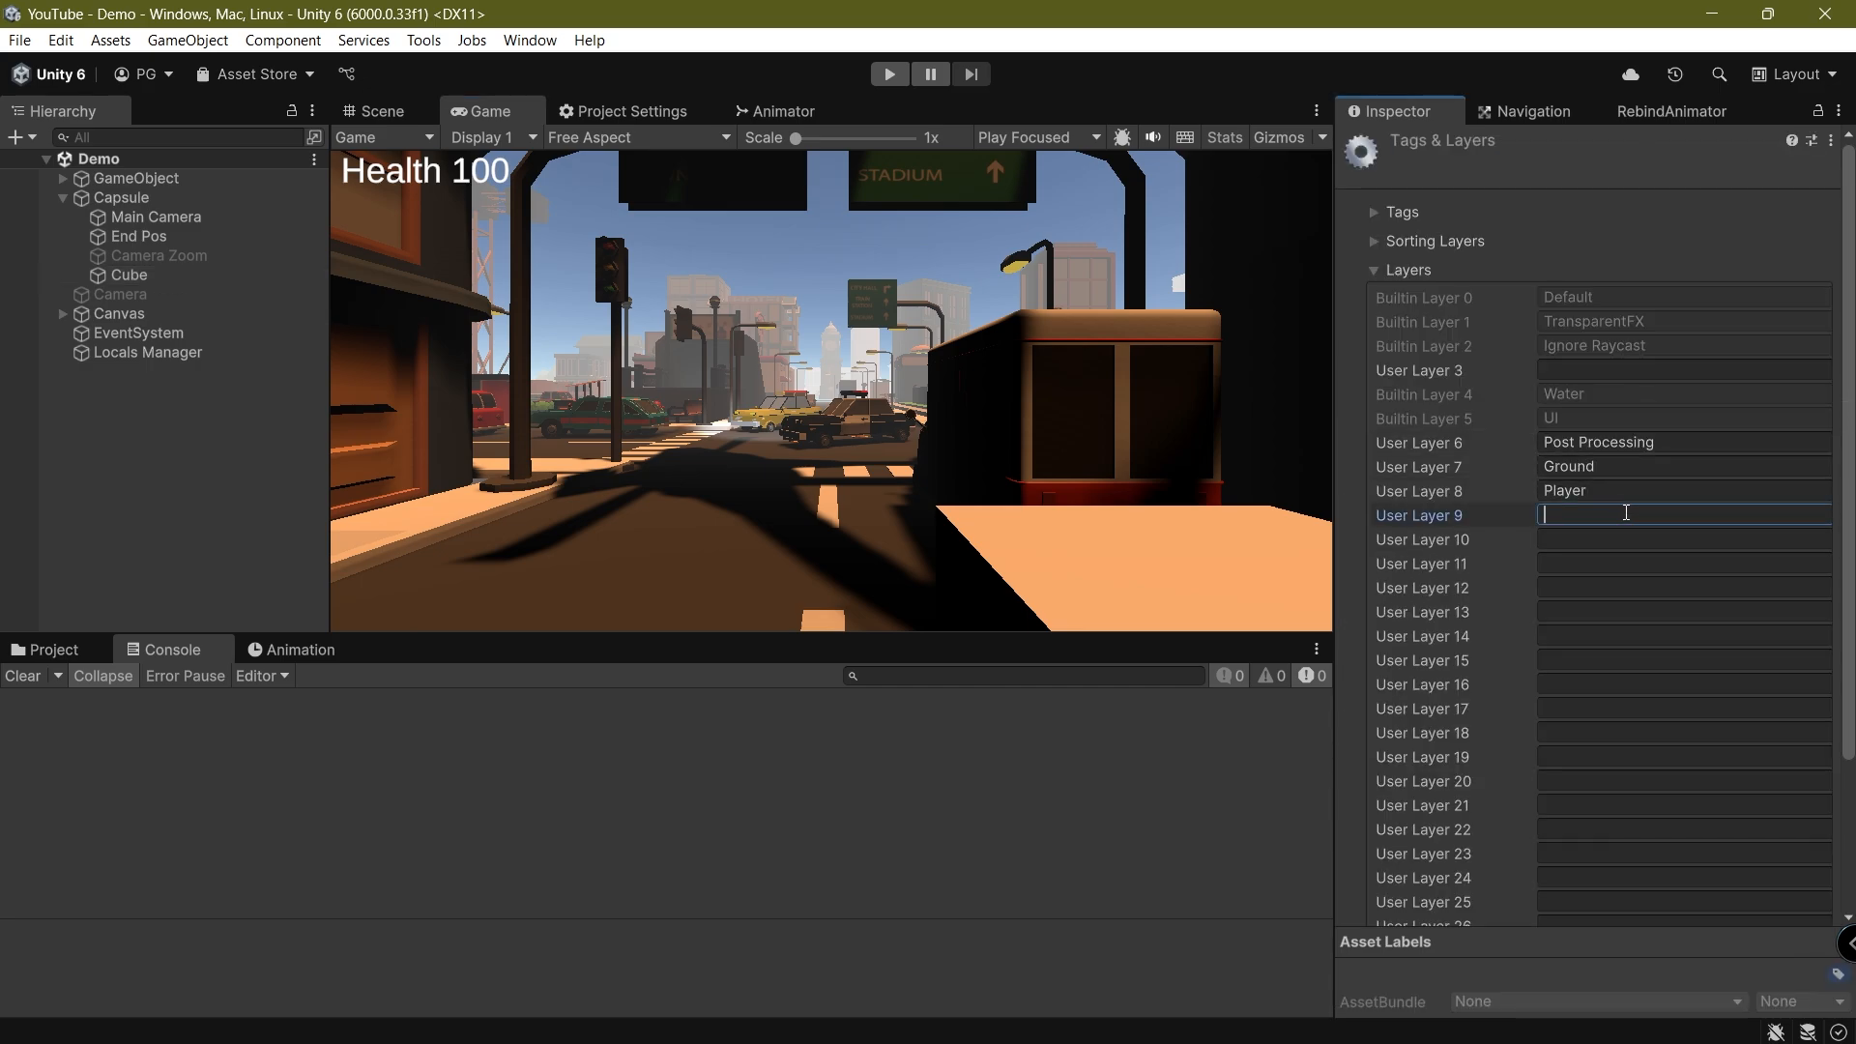
click(1626, 512)
text(G)
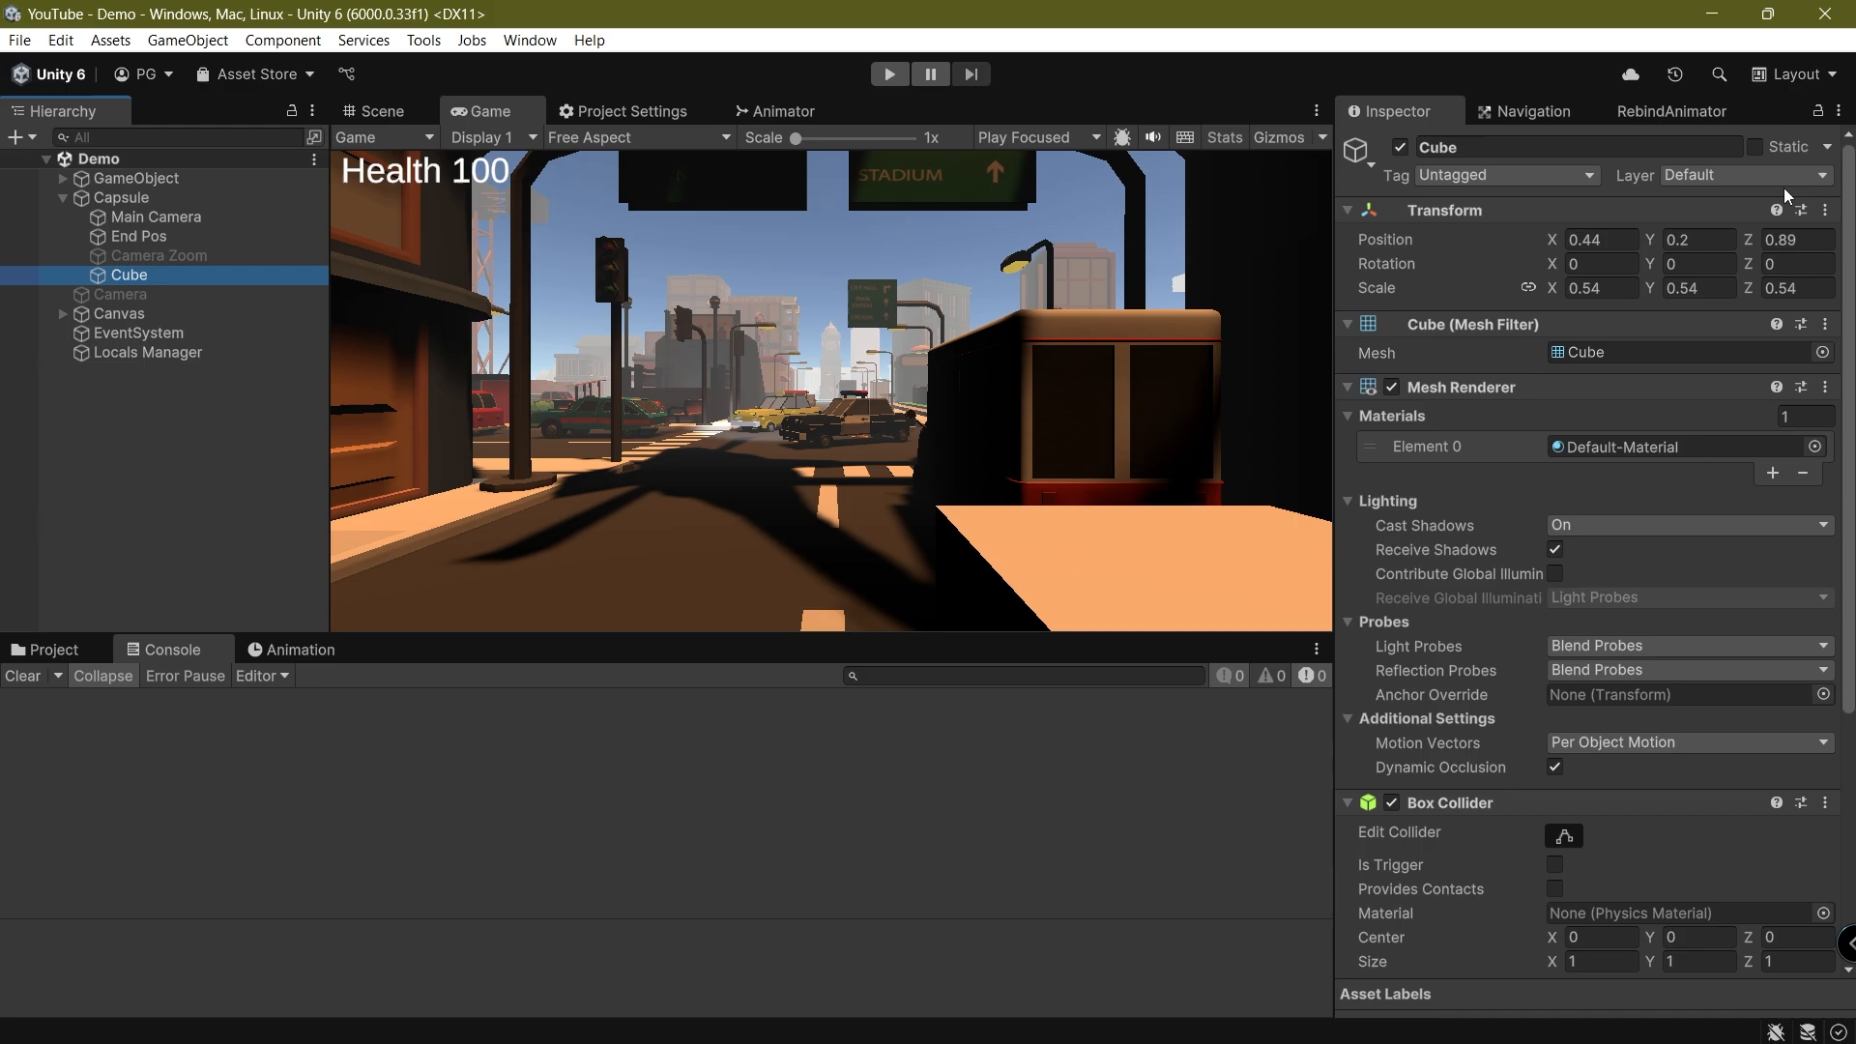
click(1745, 174)
click(1721, 404)
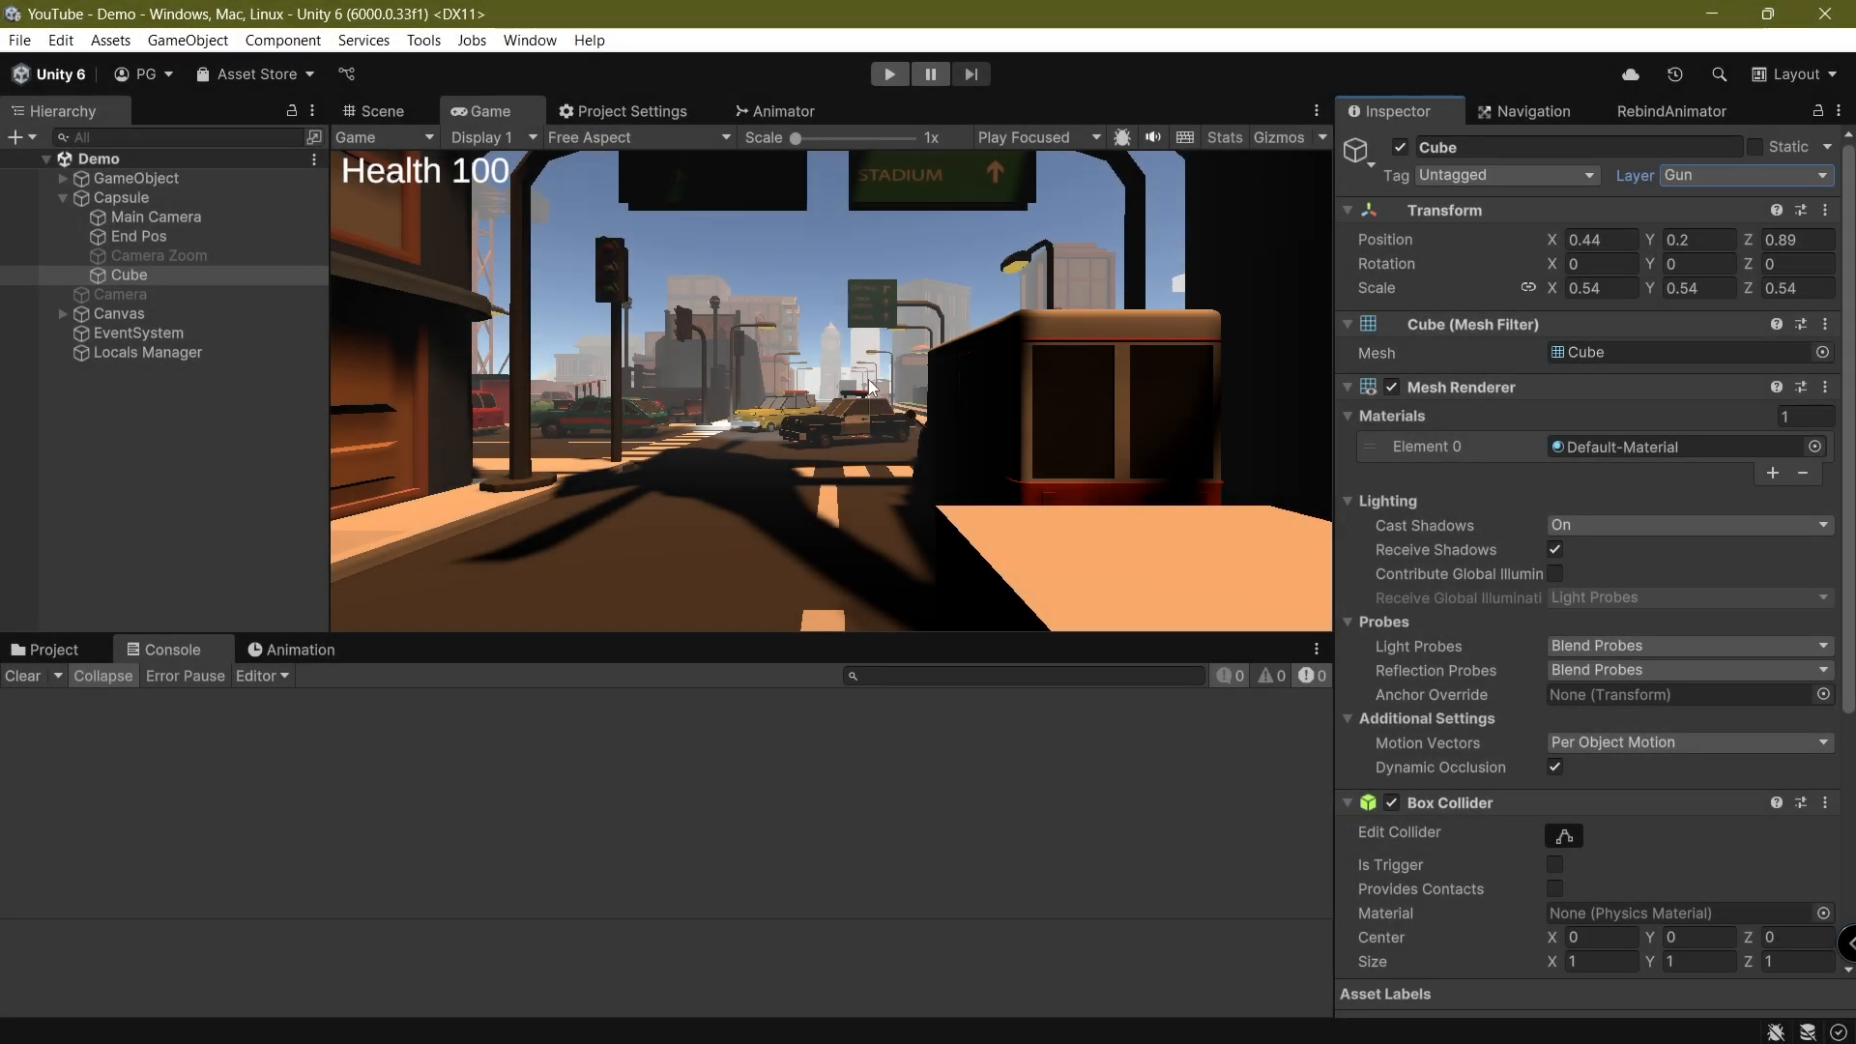
Play-test the game by walking the player up to a building wall, and stop the run
key(ctrl+p)
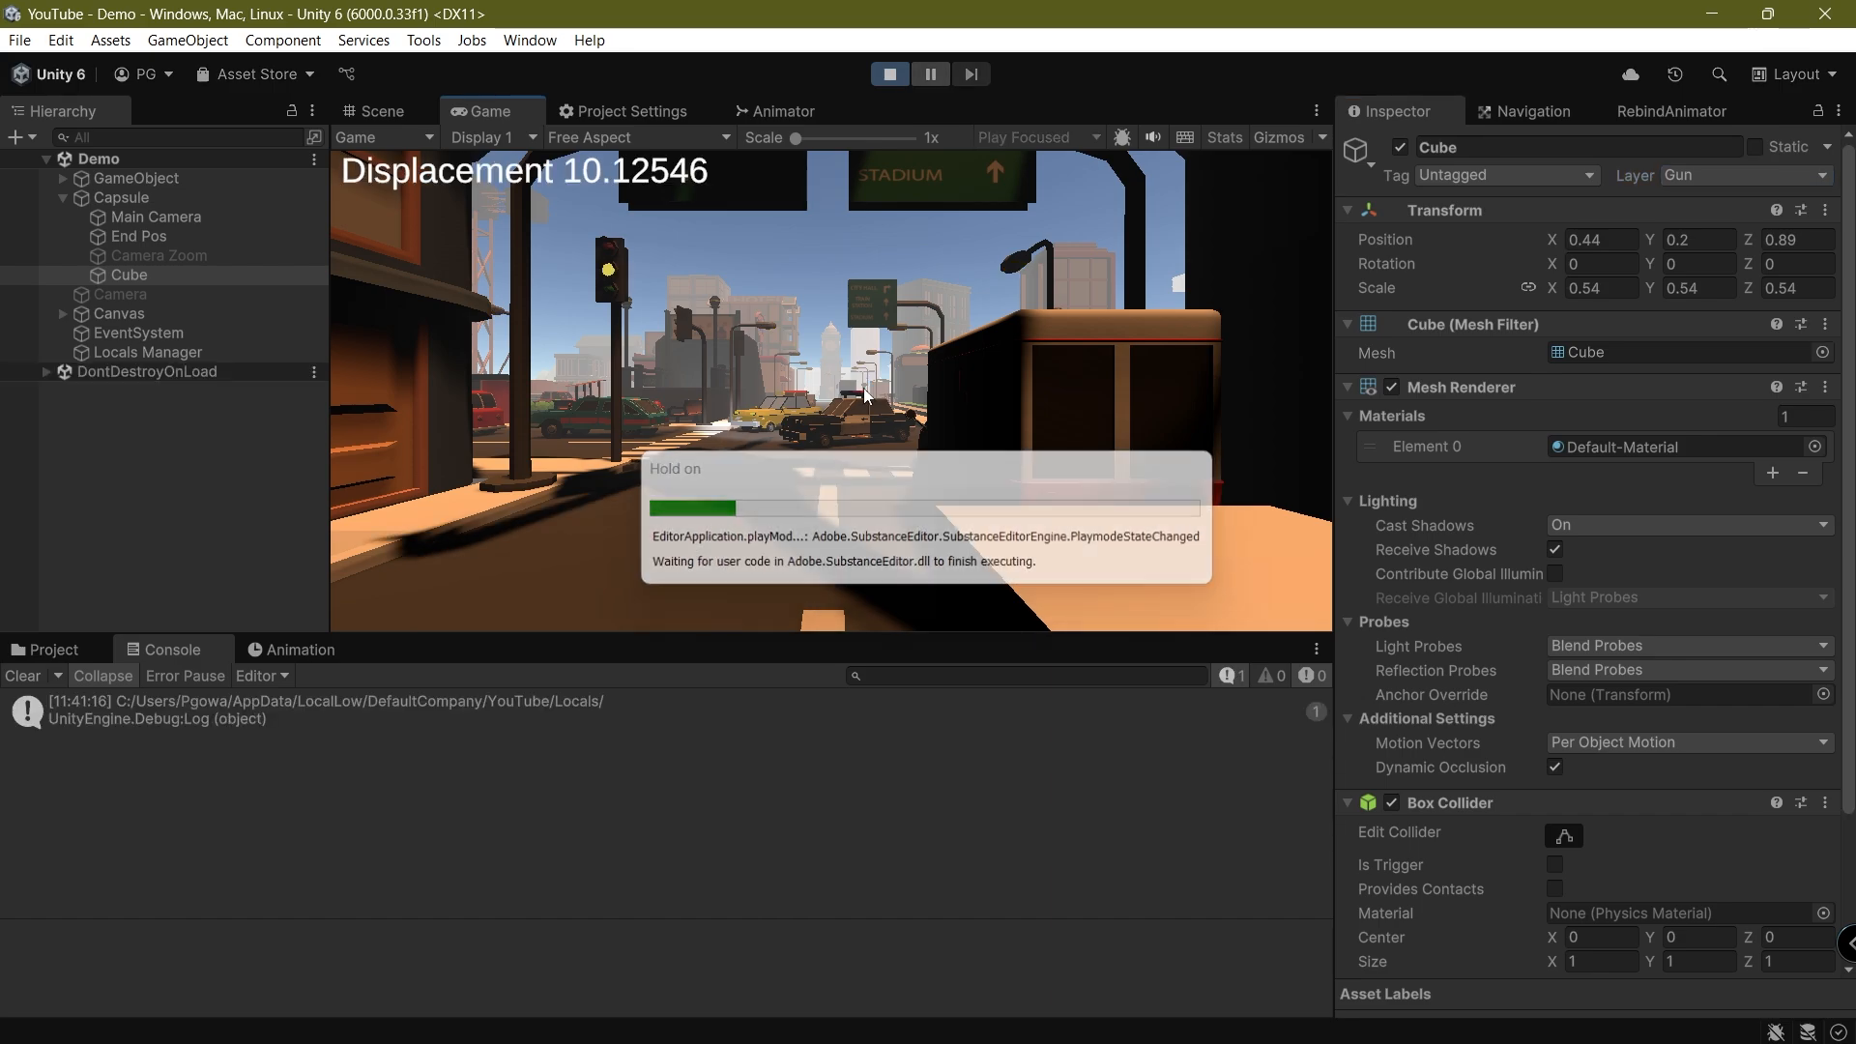
key(w)
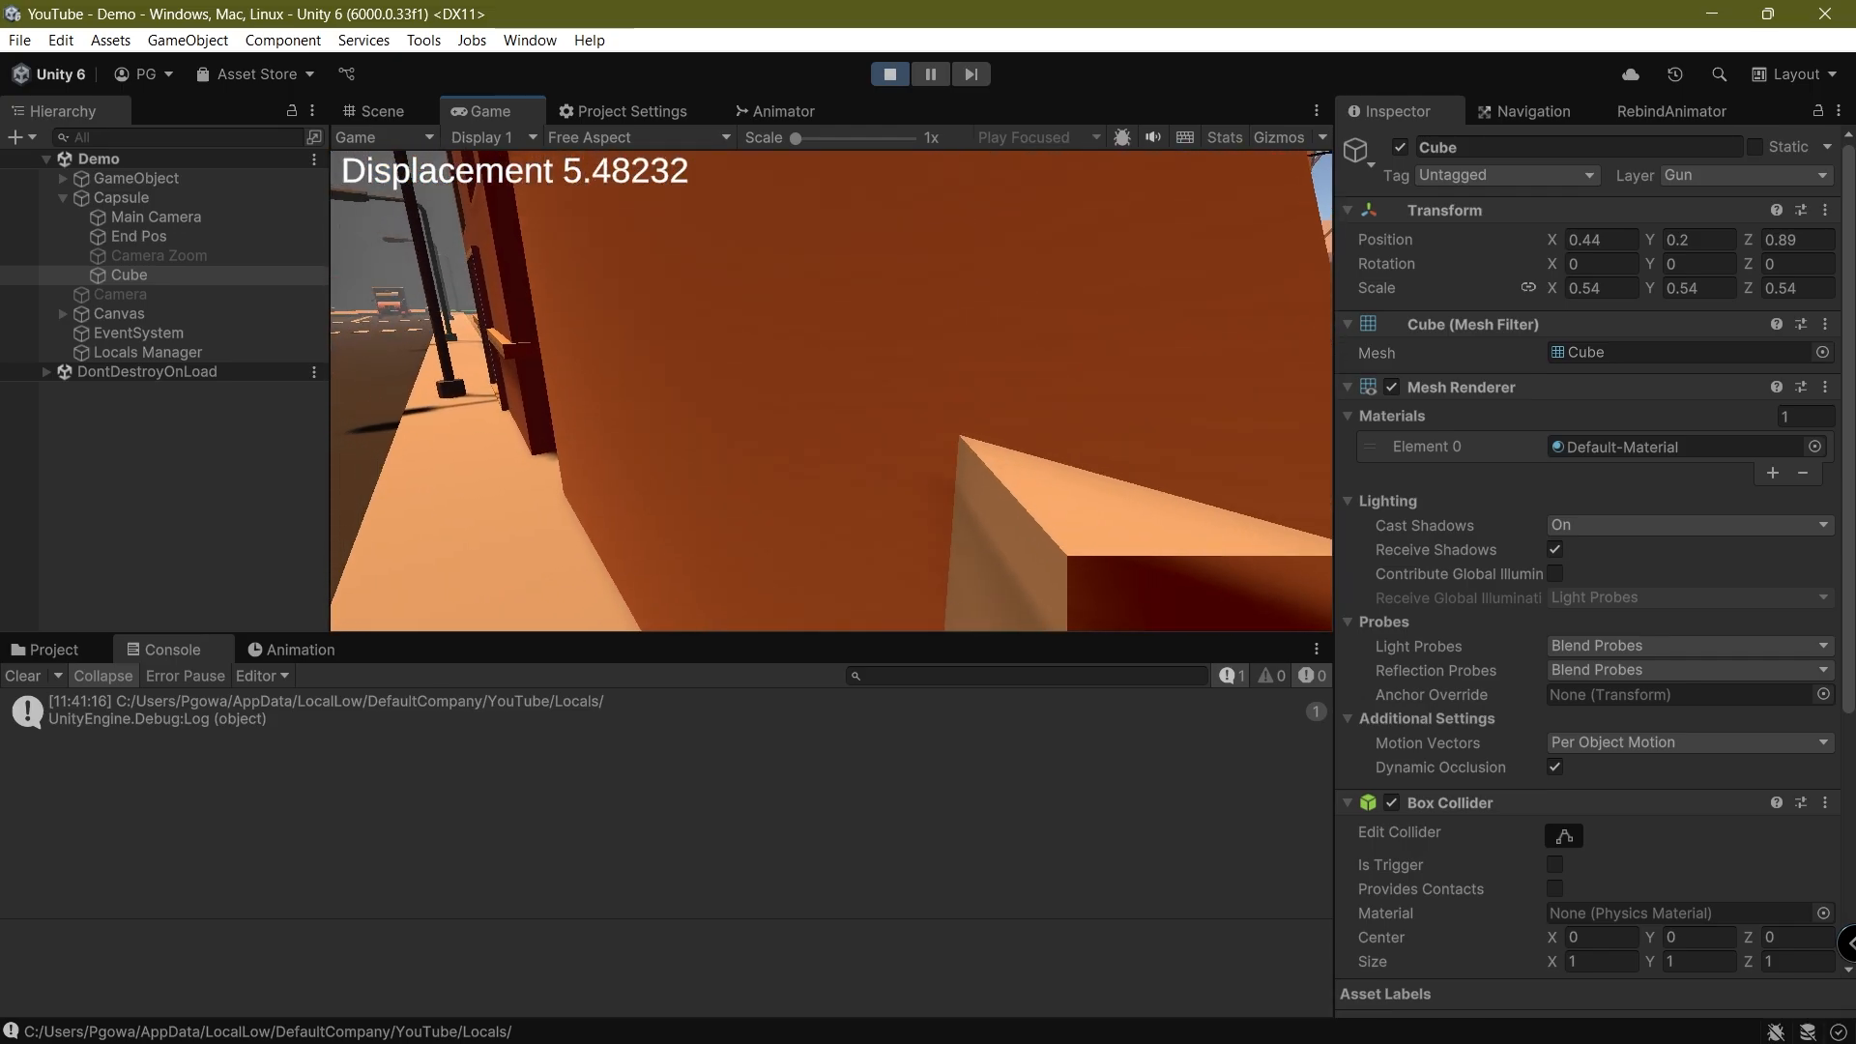
key(ctrl+p)
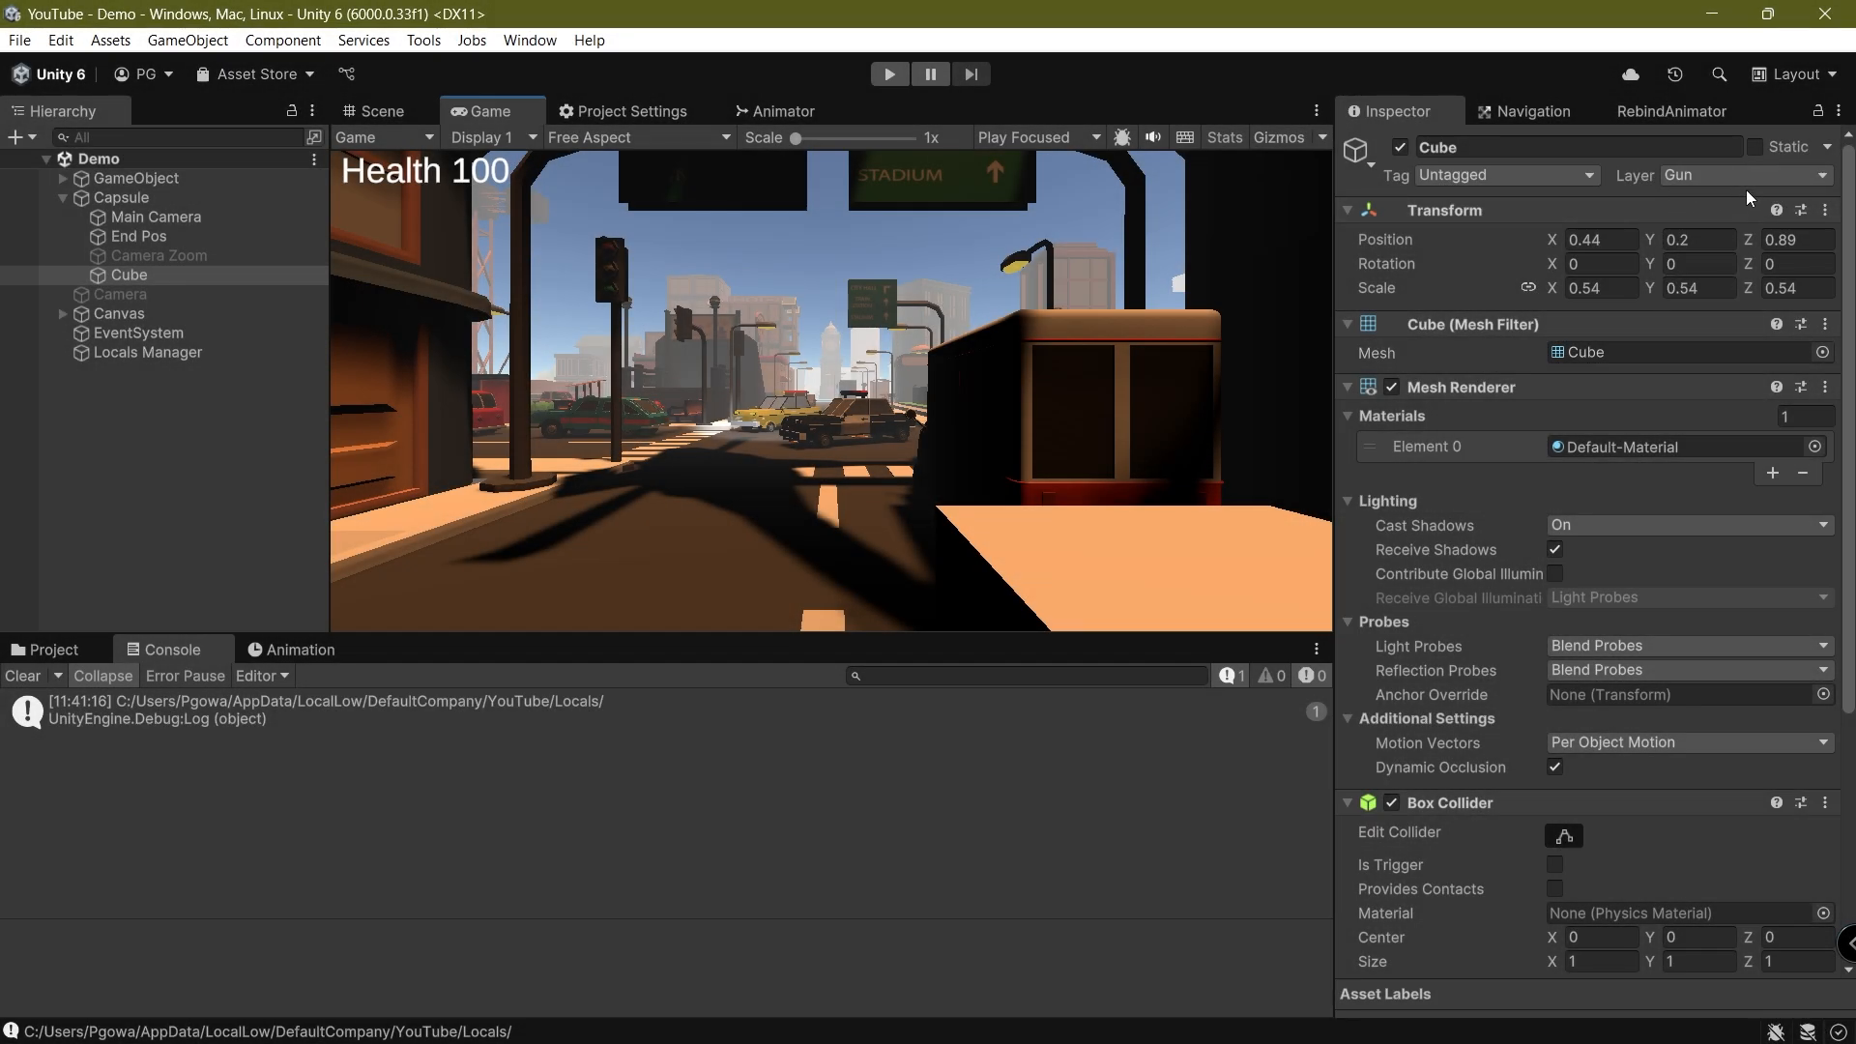
Clear the console, exclude the Gun layer from the Main Camera's culling mask, and save the scene
click(1789, 178)
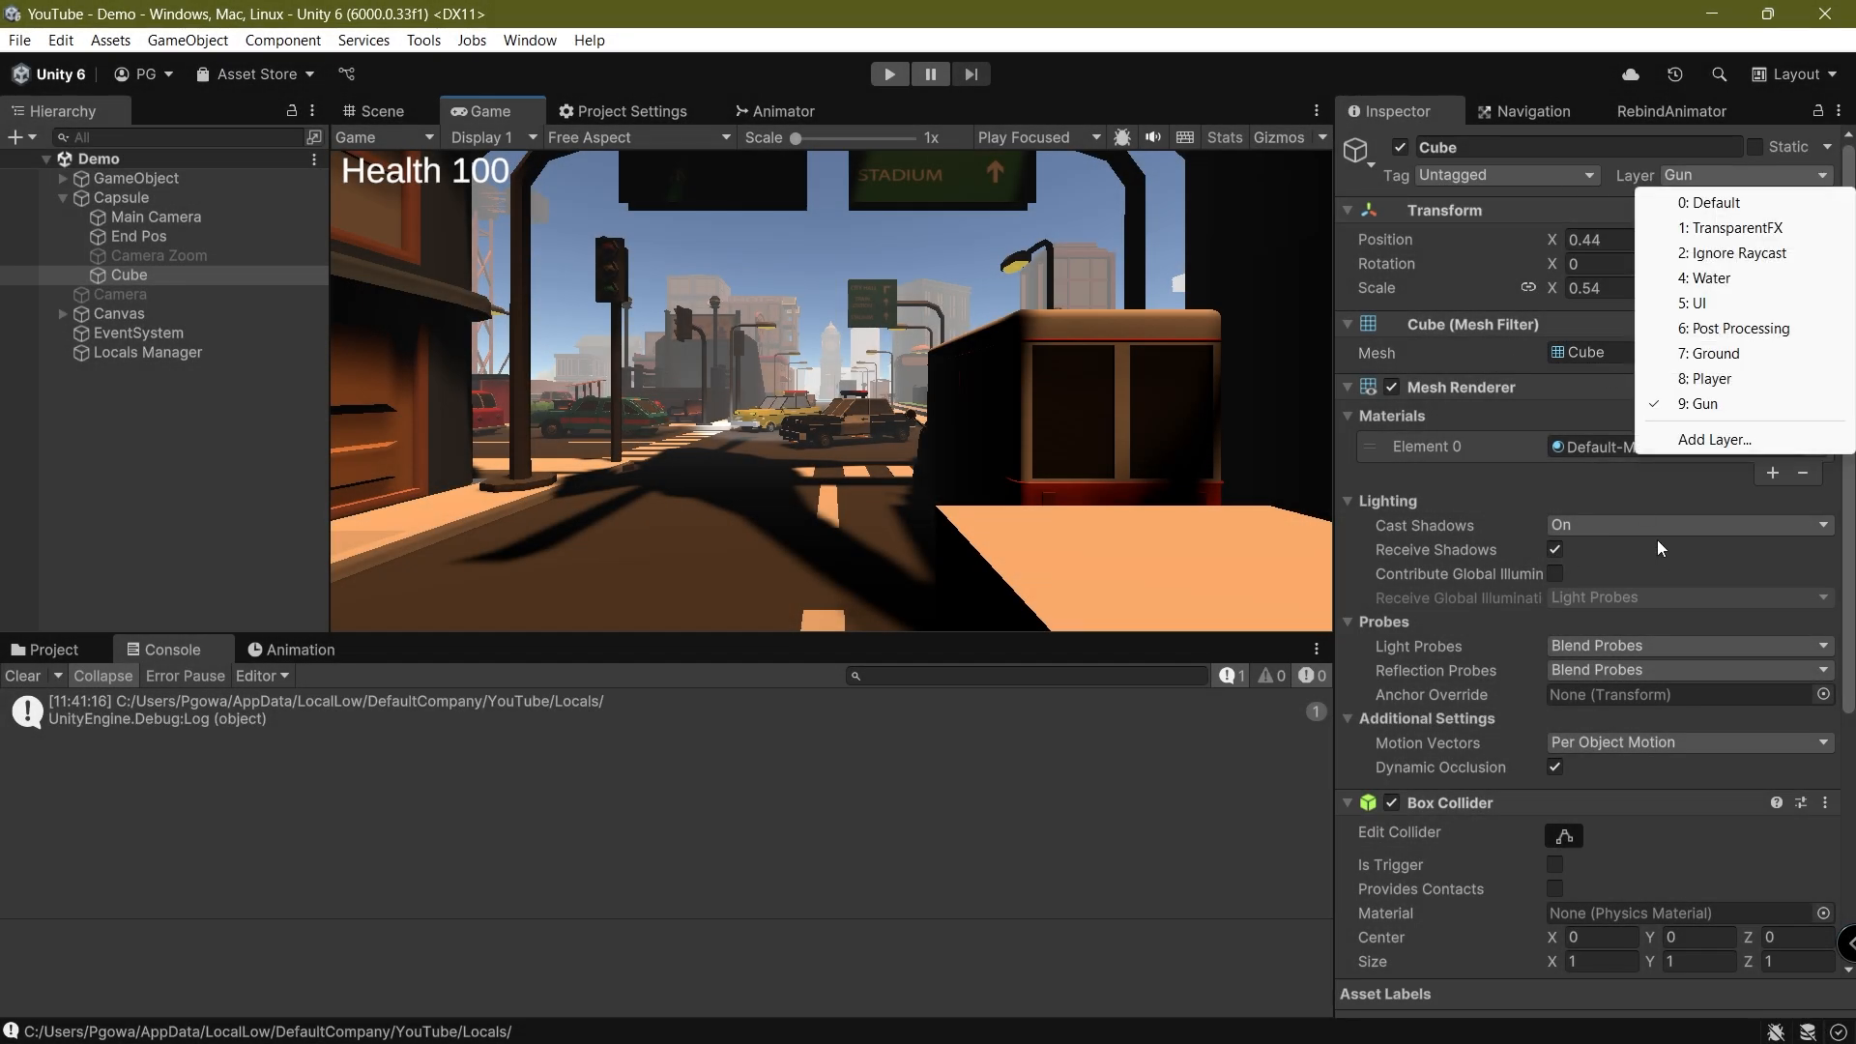
click(188, 382)
click(155, 217)
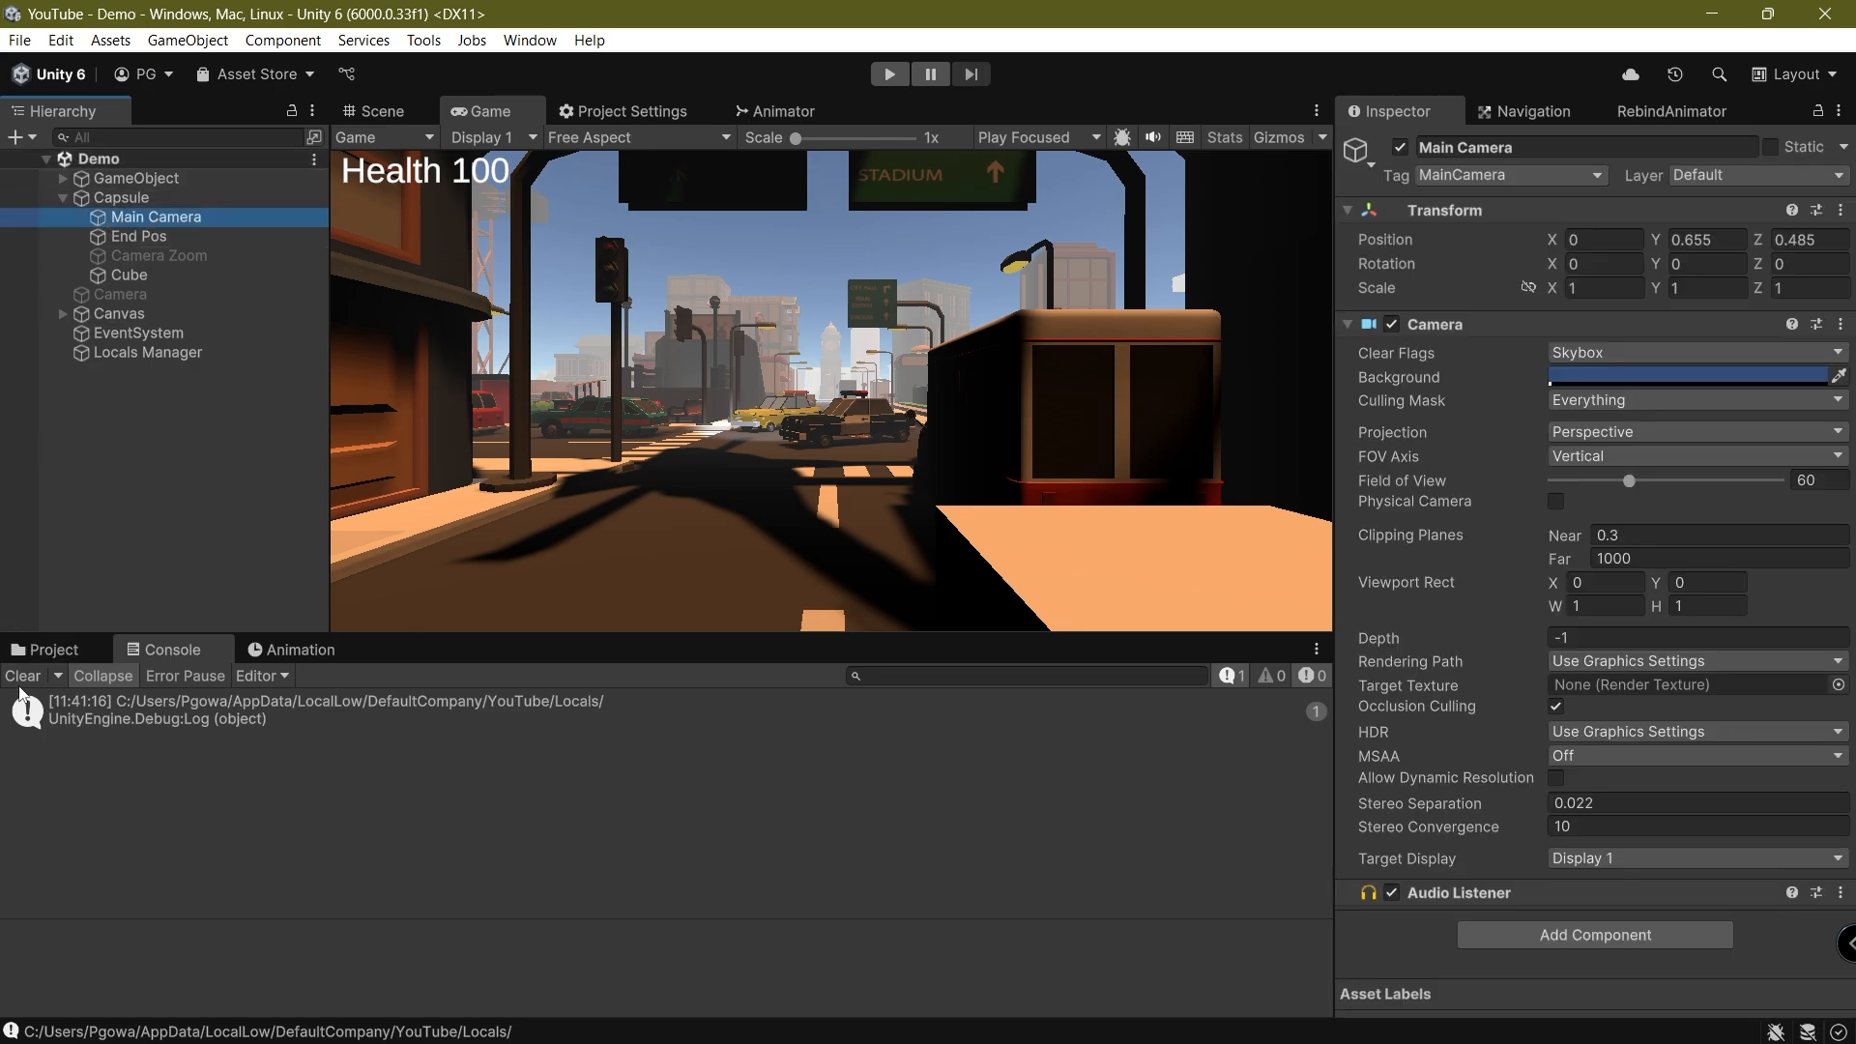
click(22, 681)
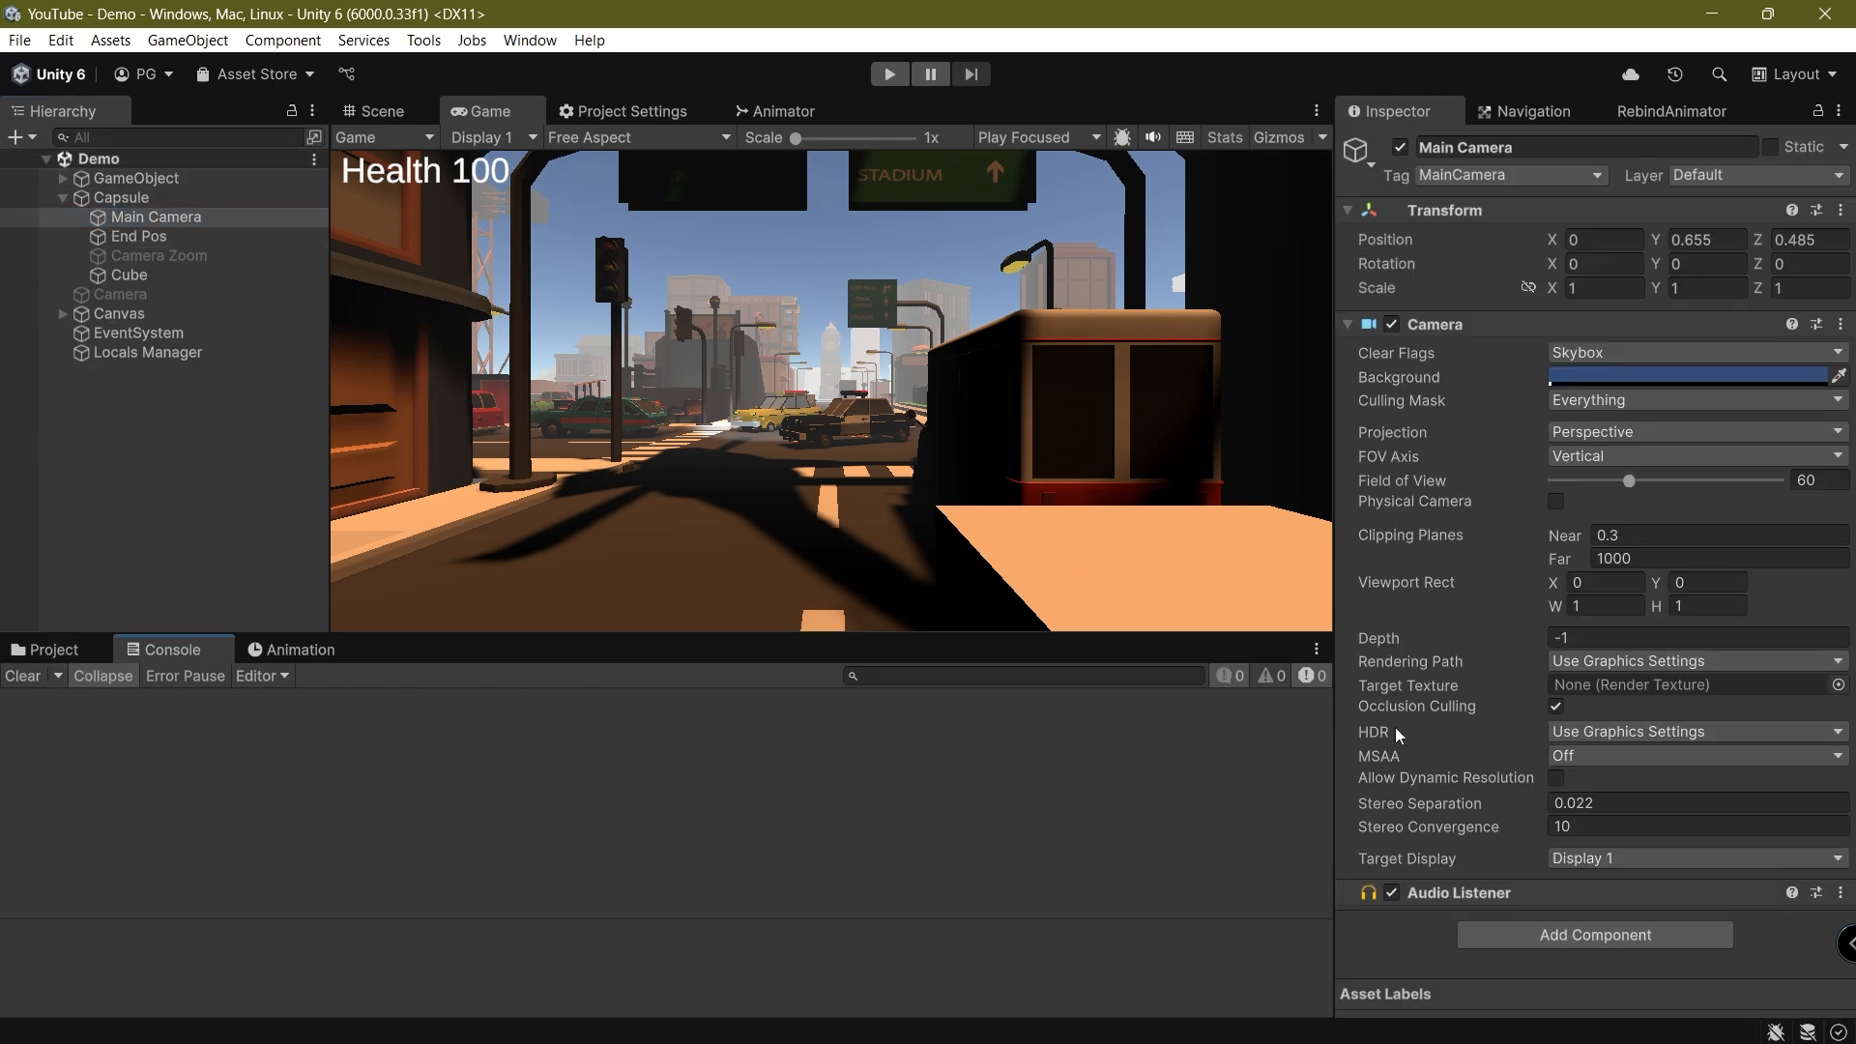
click(1610, 403)
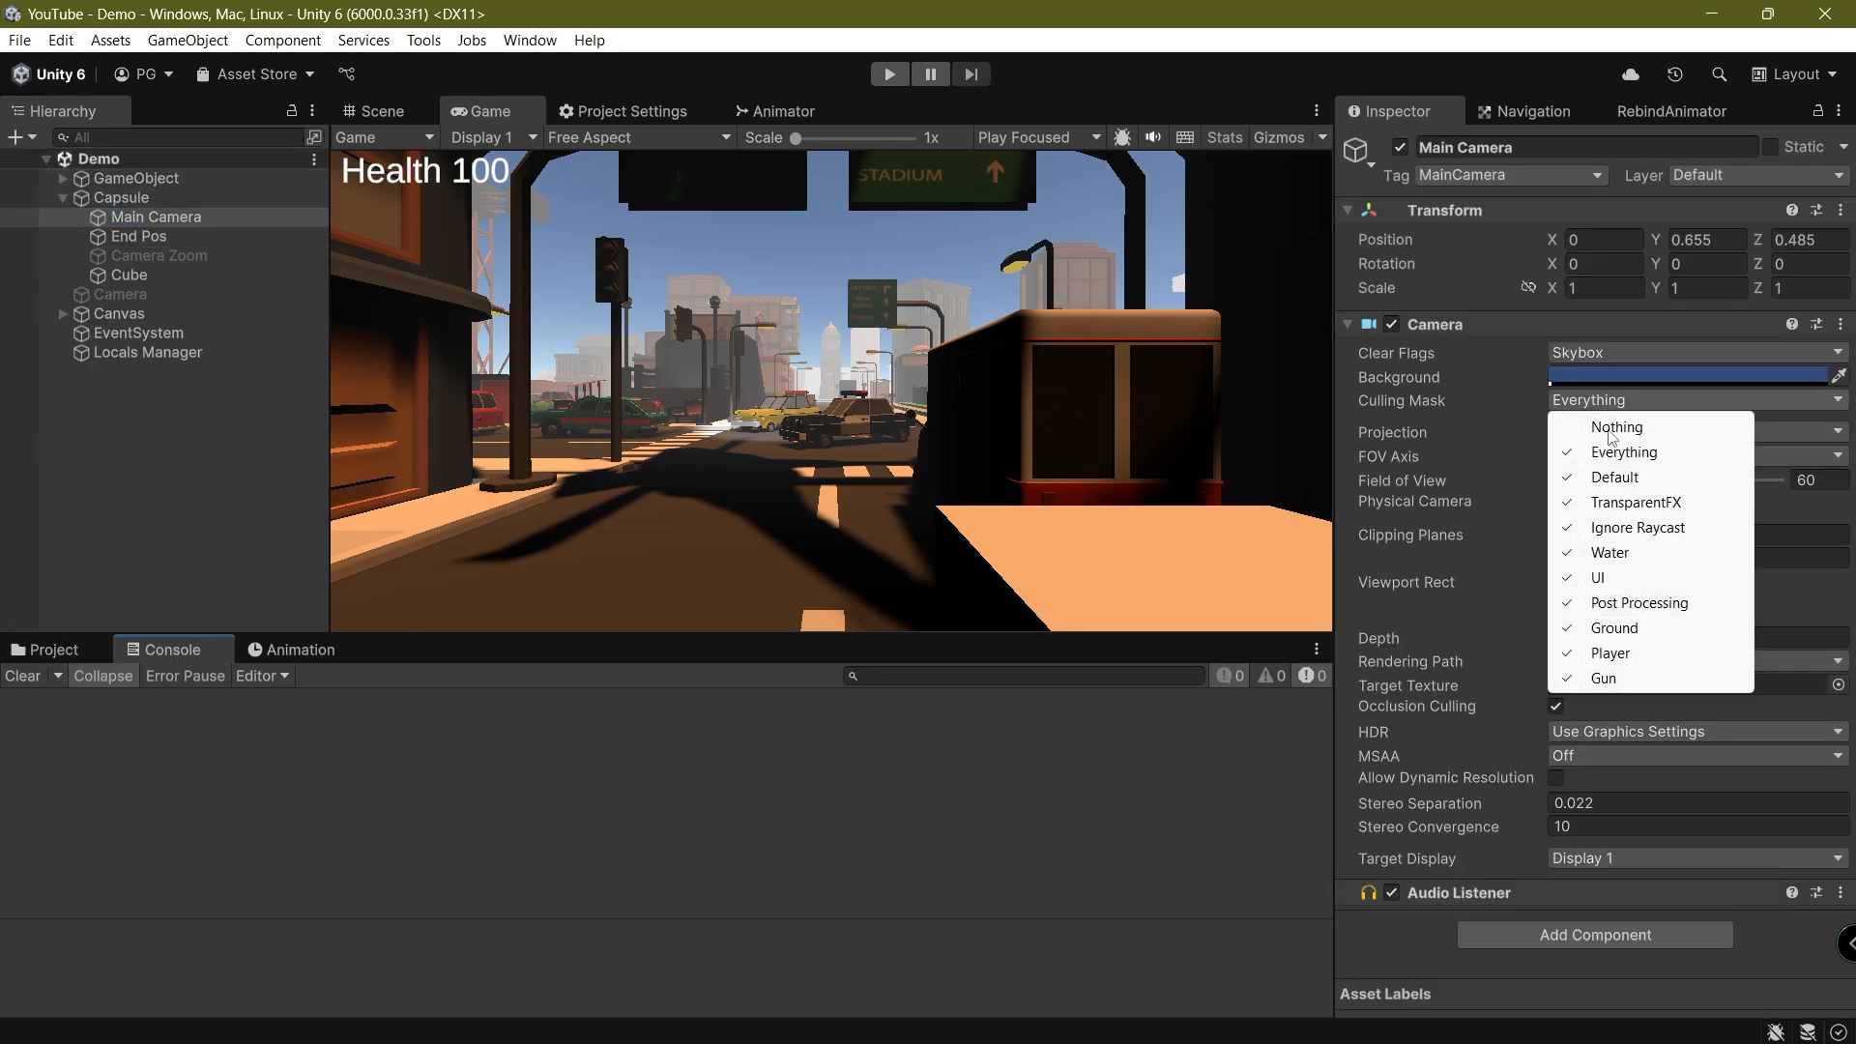
click(1595, 682)
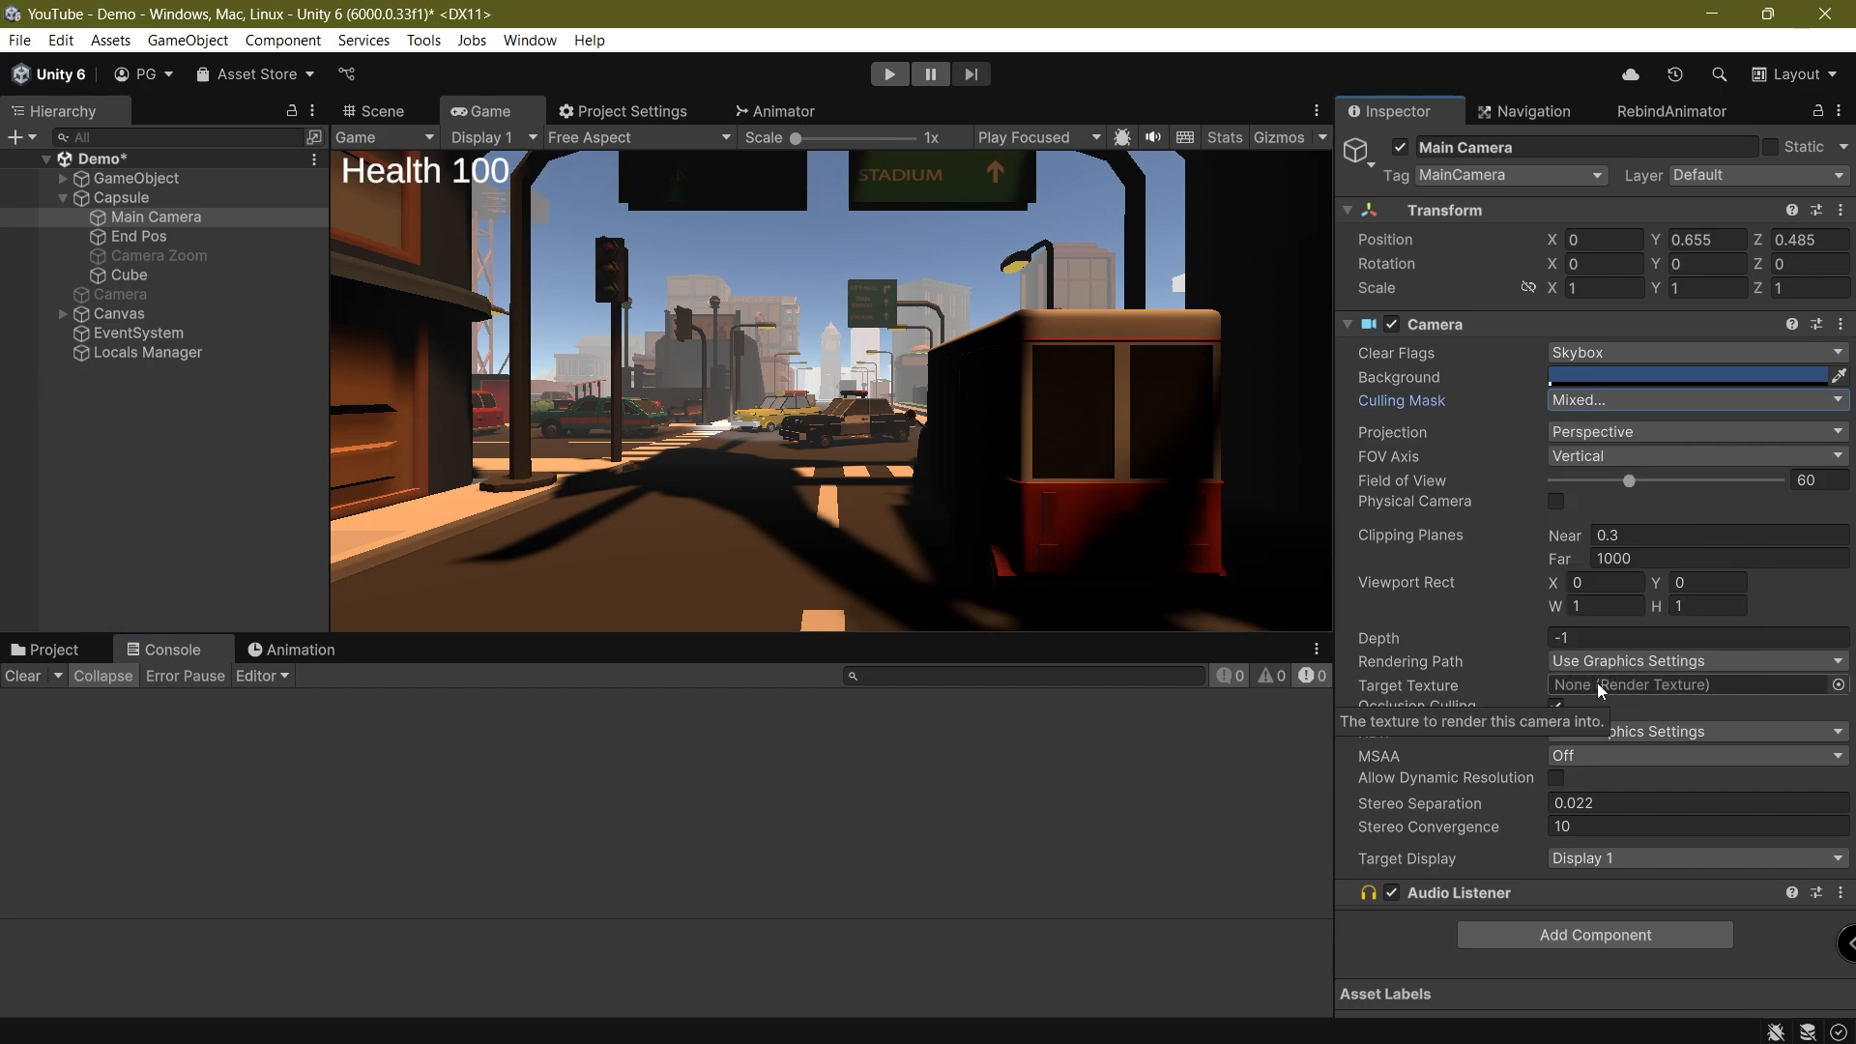
click(885, 431)
key(ctrl+s)
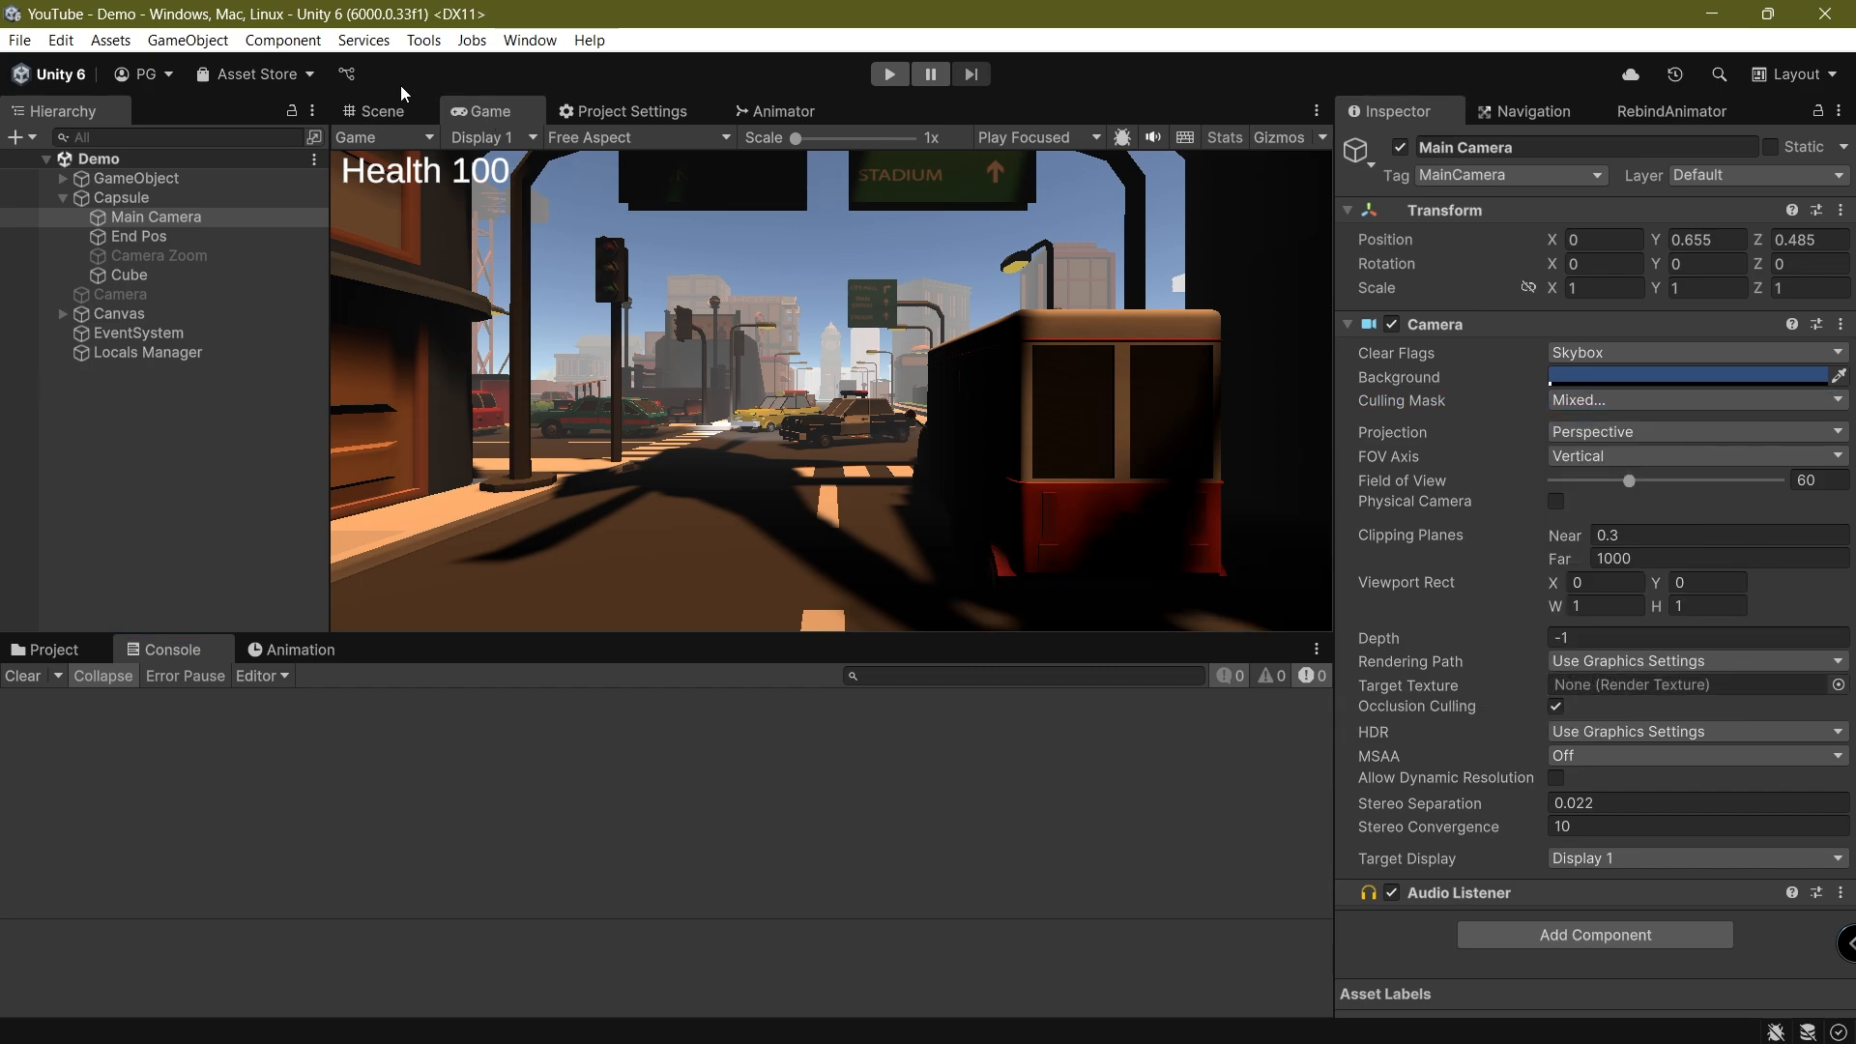
Frame the Cube in the Scene view, examine it beside the capsule from several angles, and return to the Game view
click(398, 103)
click(167, 277)
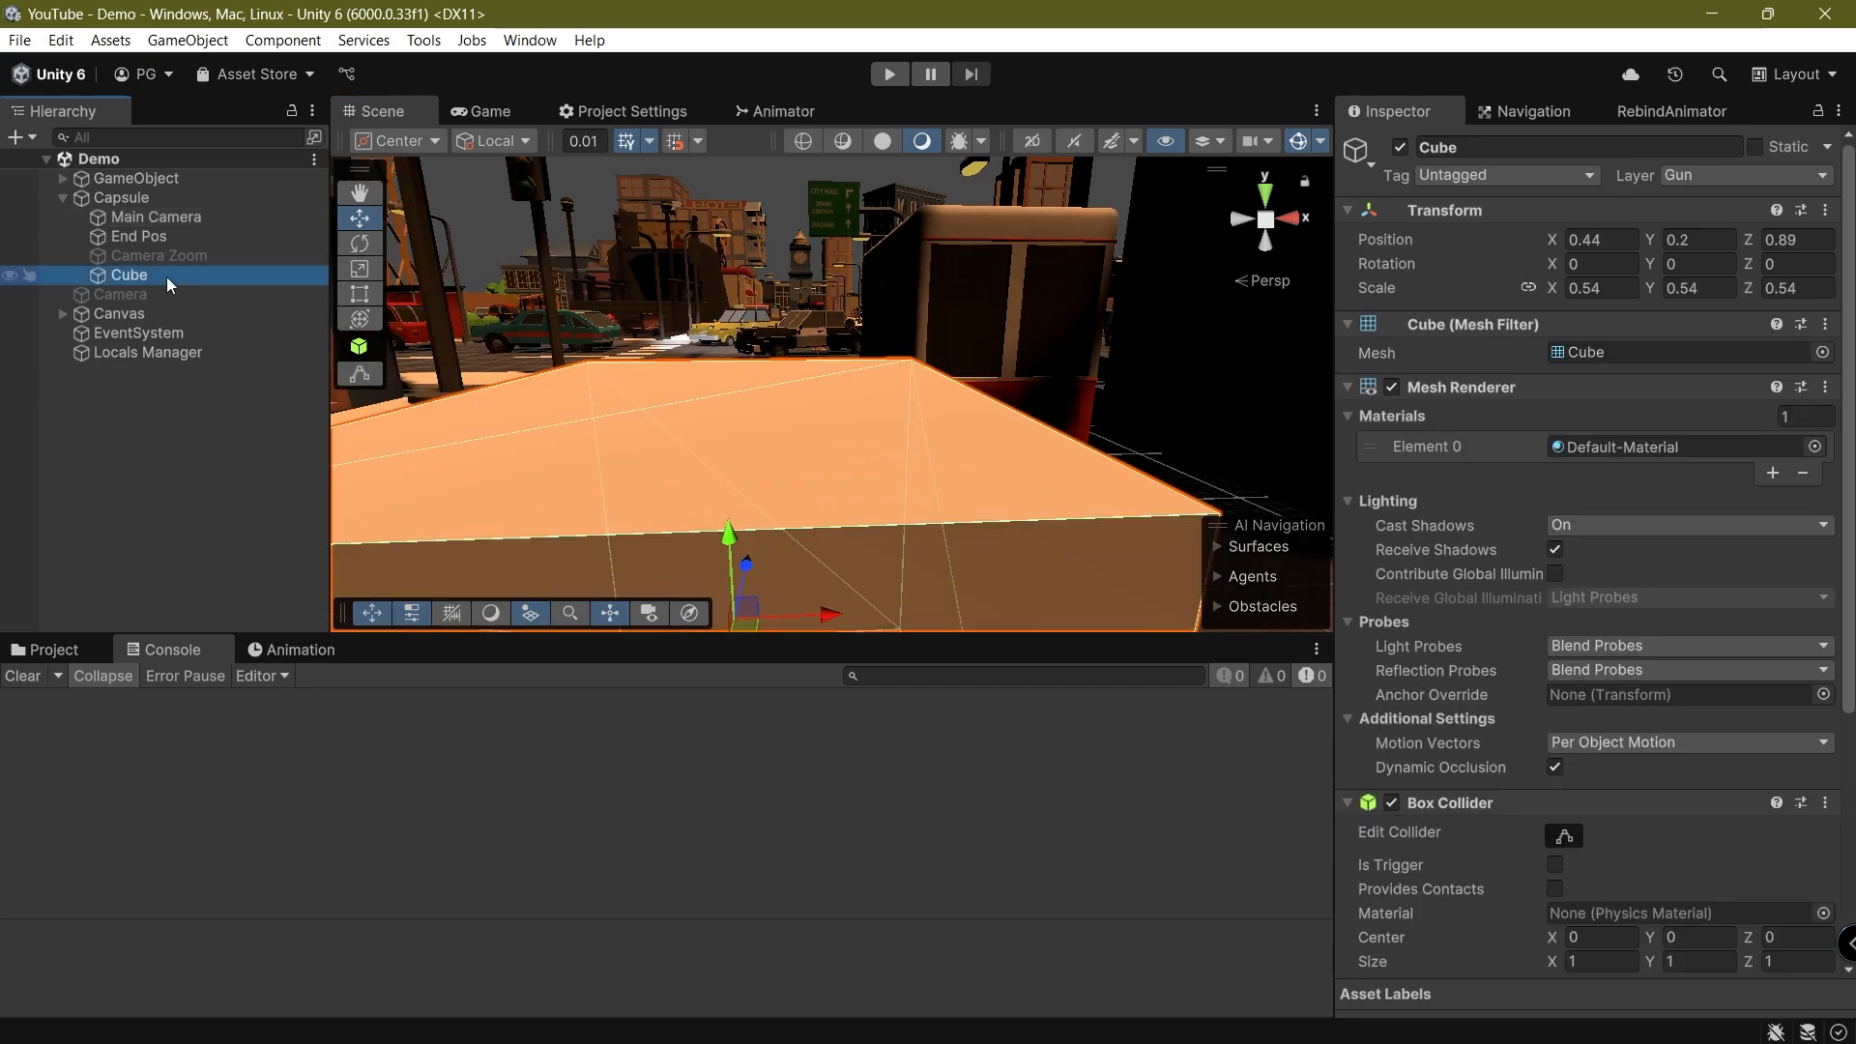
double_click(167, 277)
right_drag(758, 406, 657, 408)
middle_drag(657, 408, 755, 436)
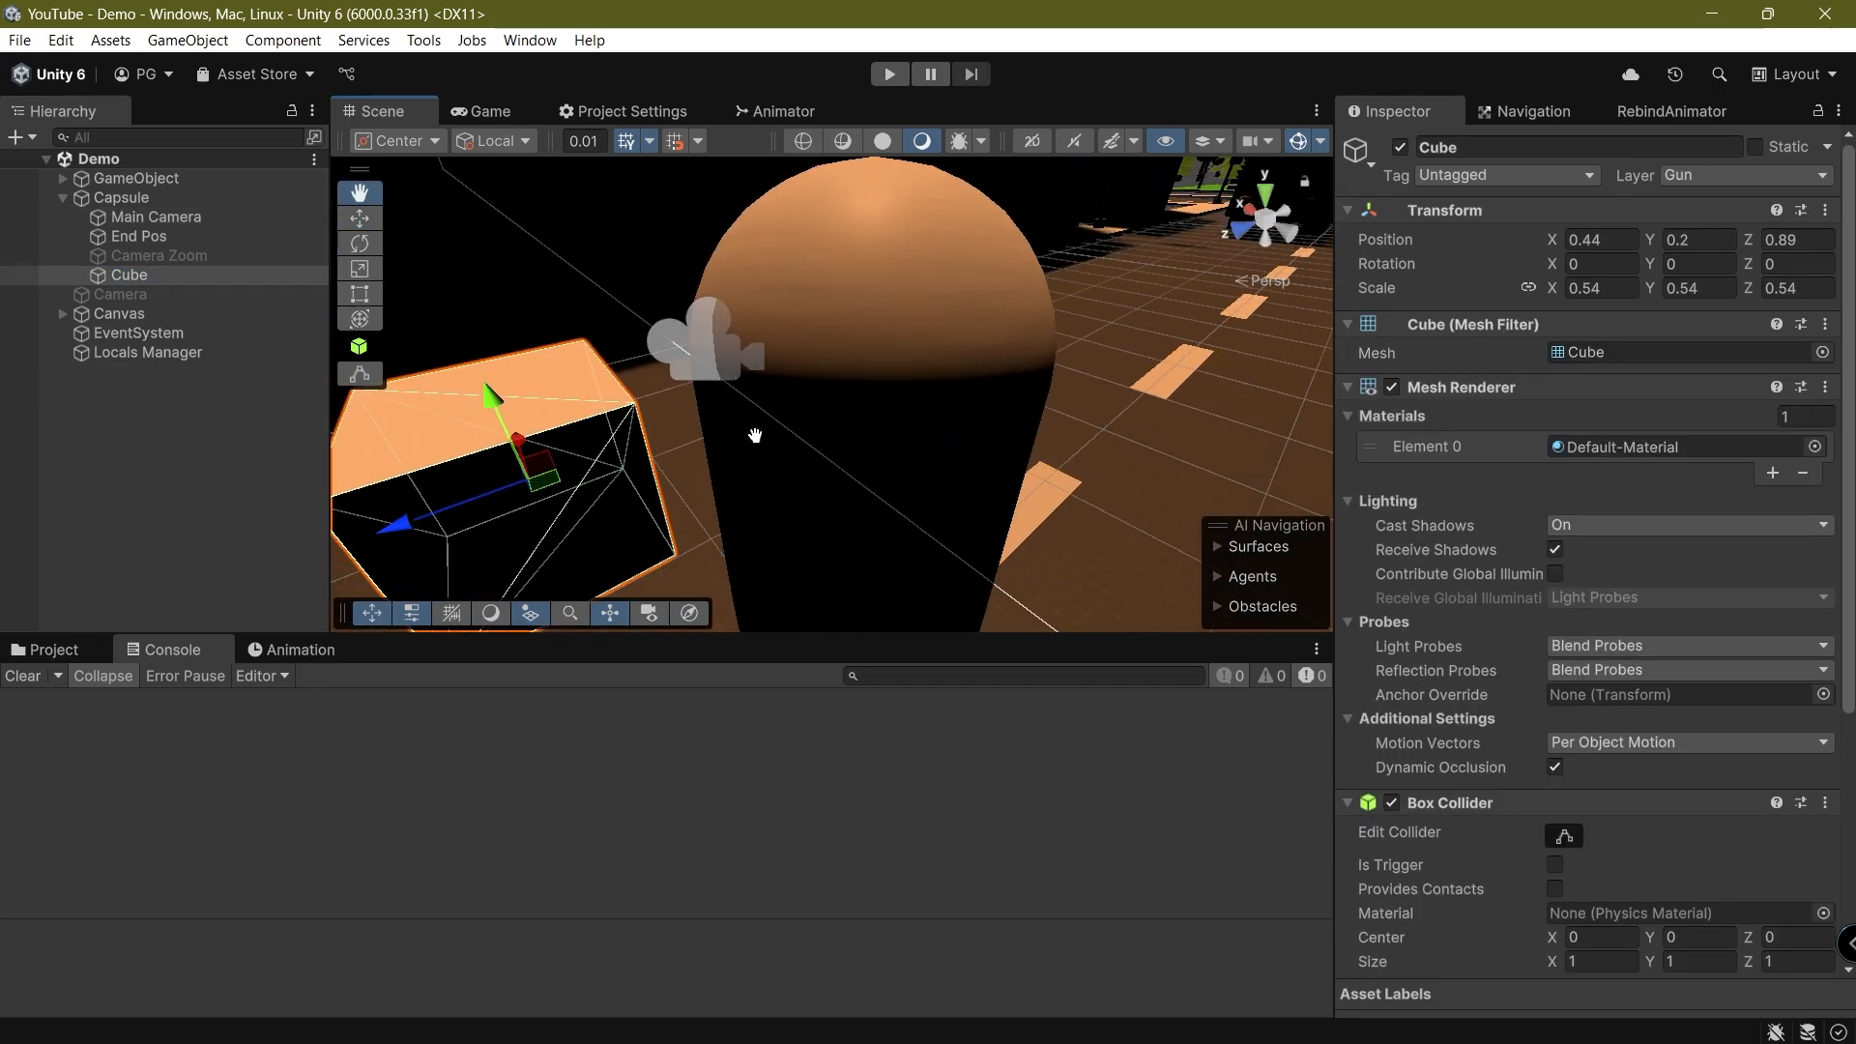
right_drag(755, 436, 638, 406)
click(507, 114)
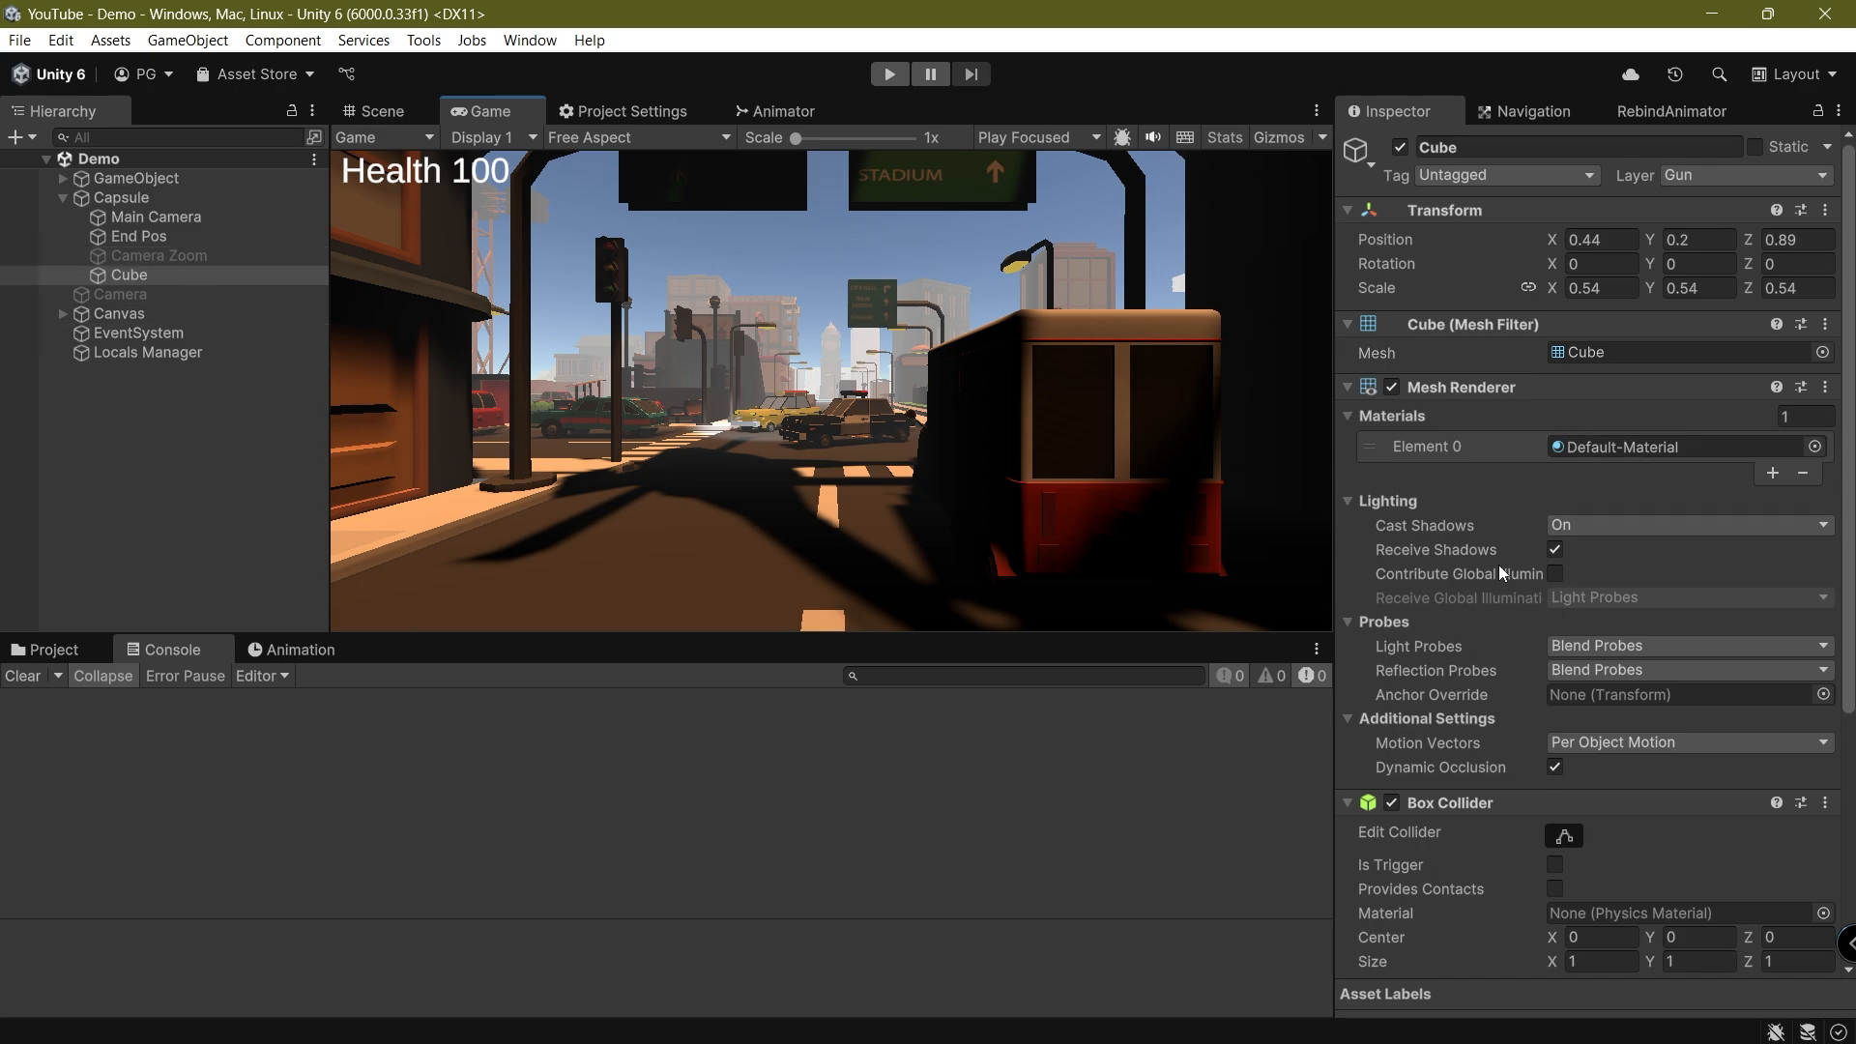
Set the Main Camera's culling mask to Nothing plus the Gun layer only, and save the scene
click(145, 217)
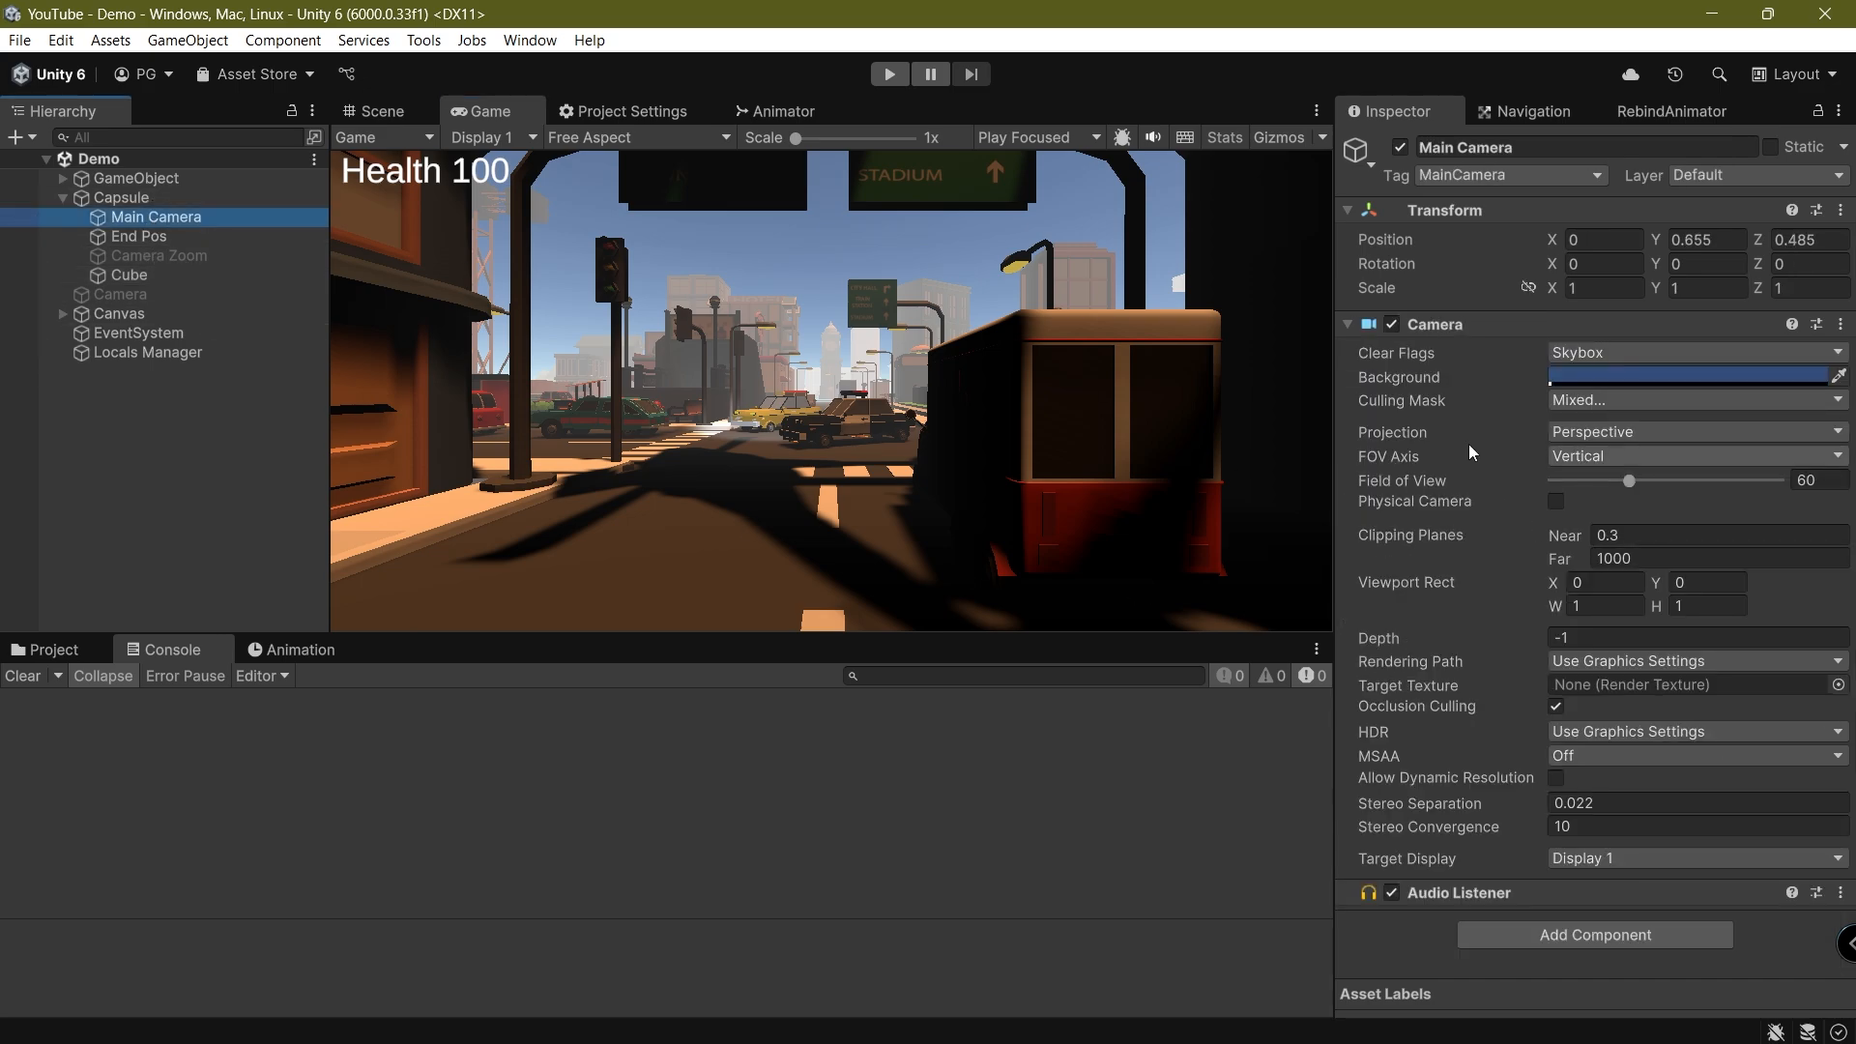
click(1471, 399)
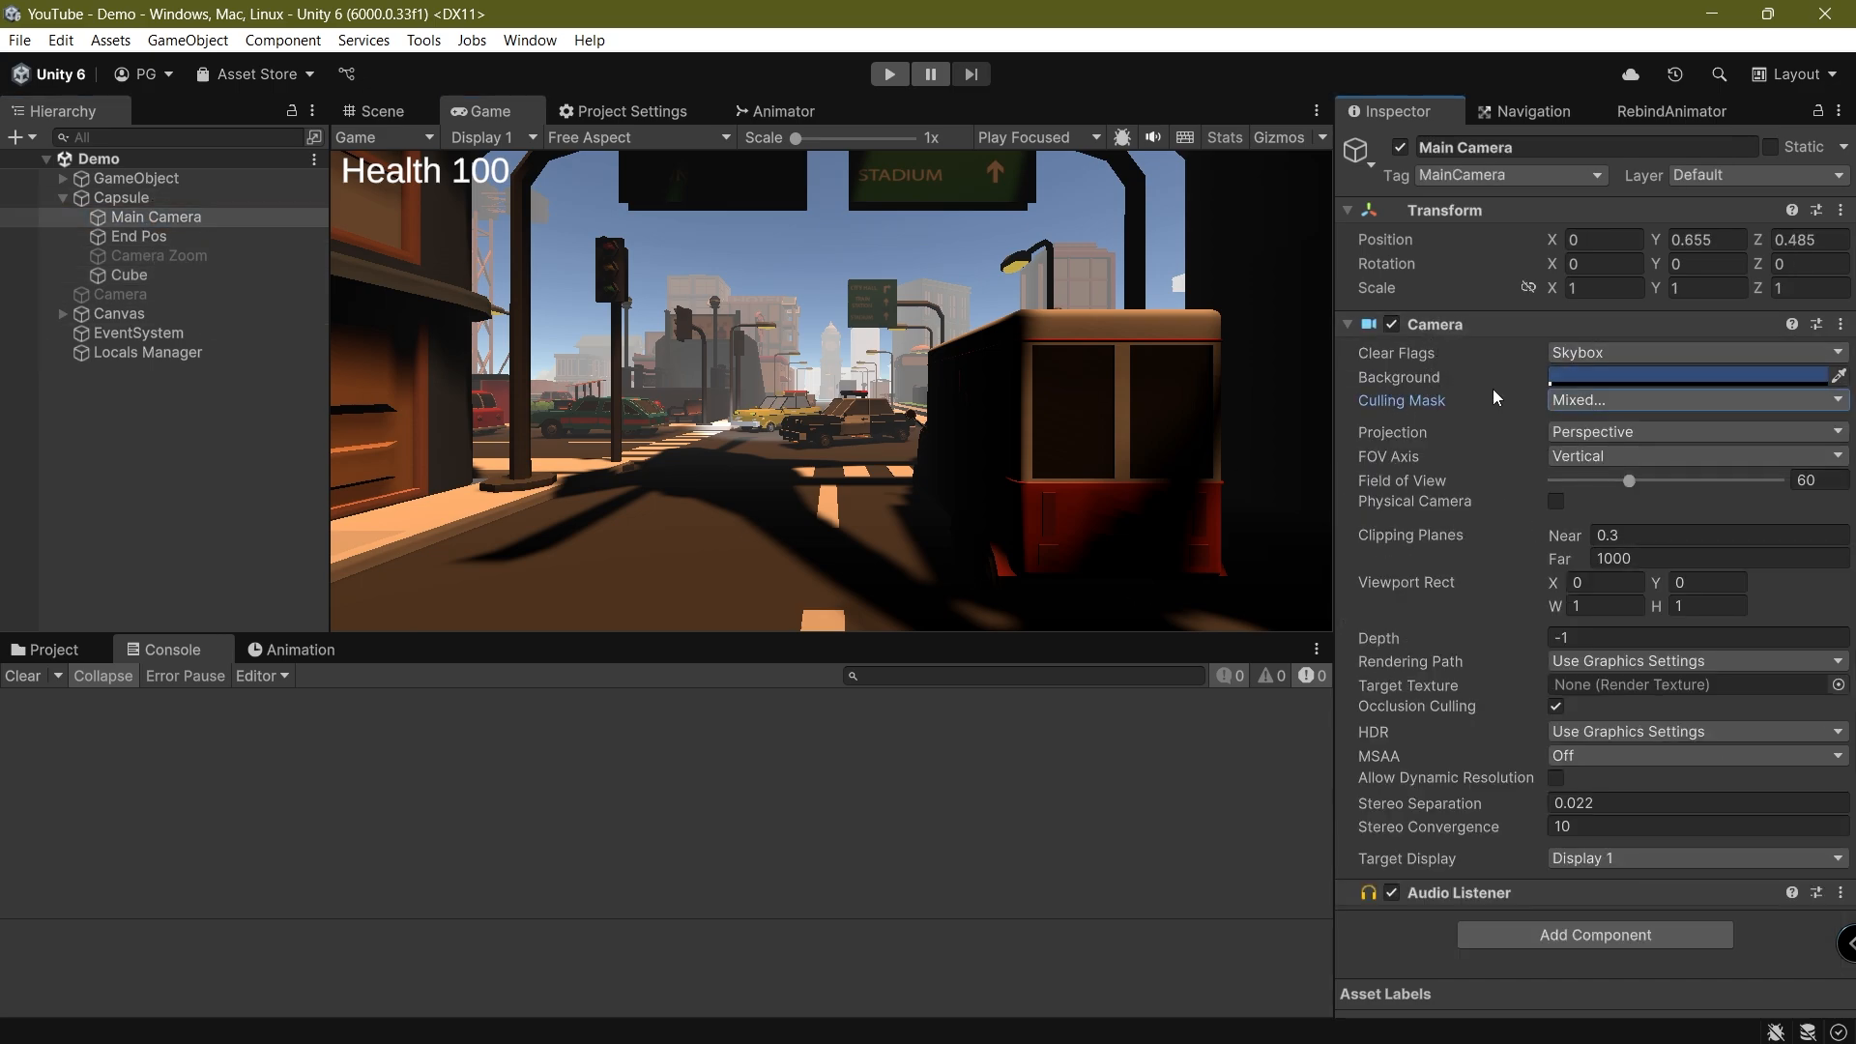
click(1615, 398)
click(1627, 428)
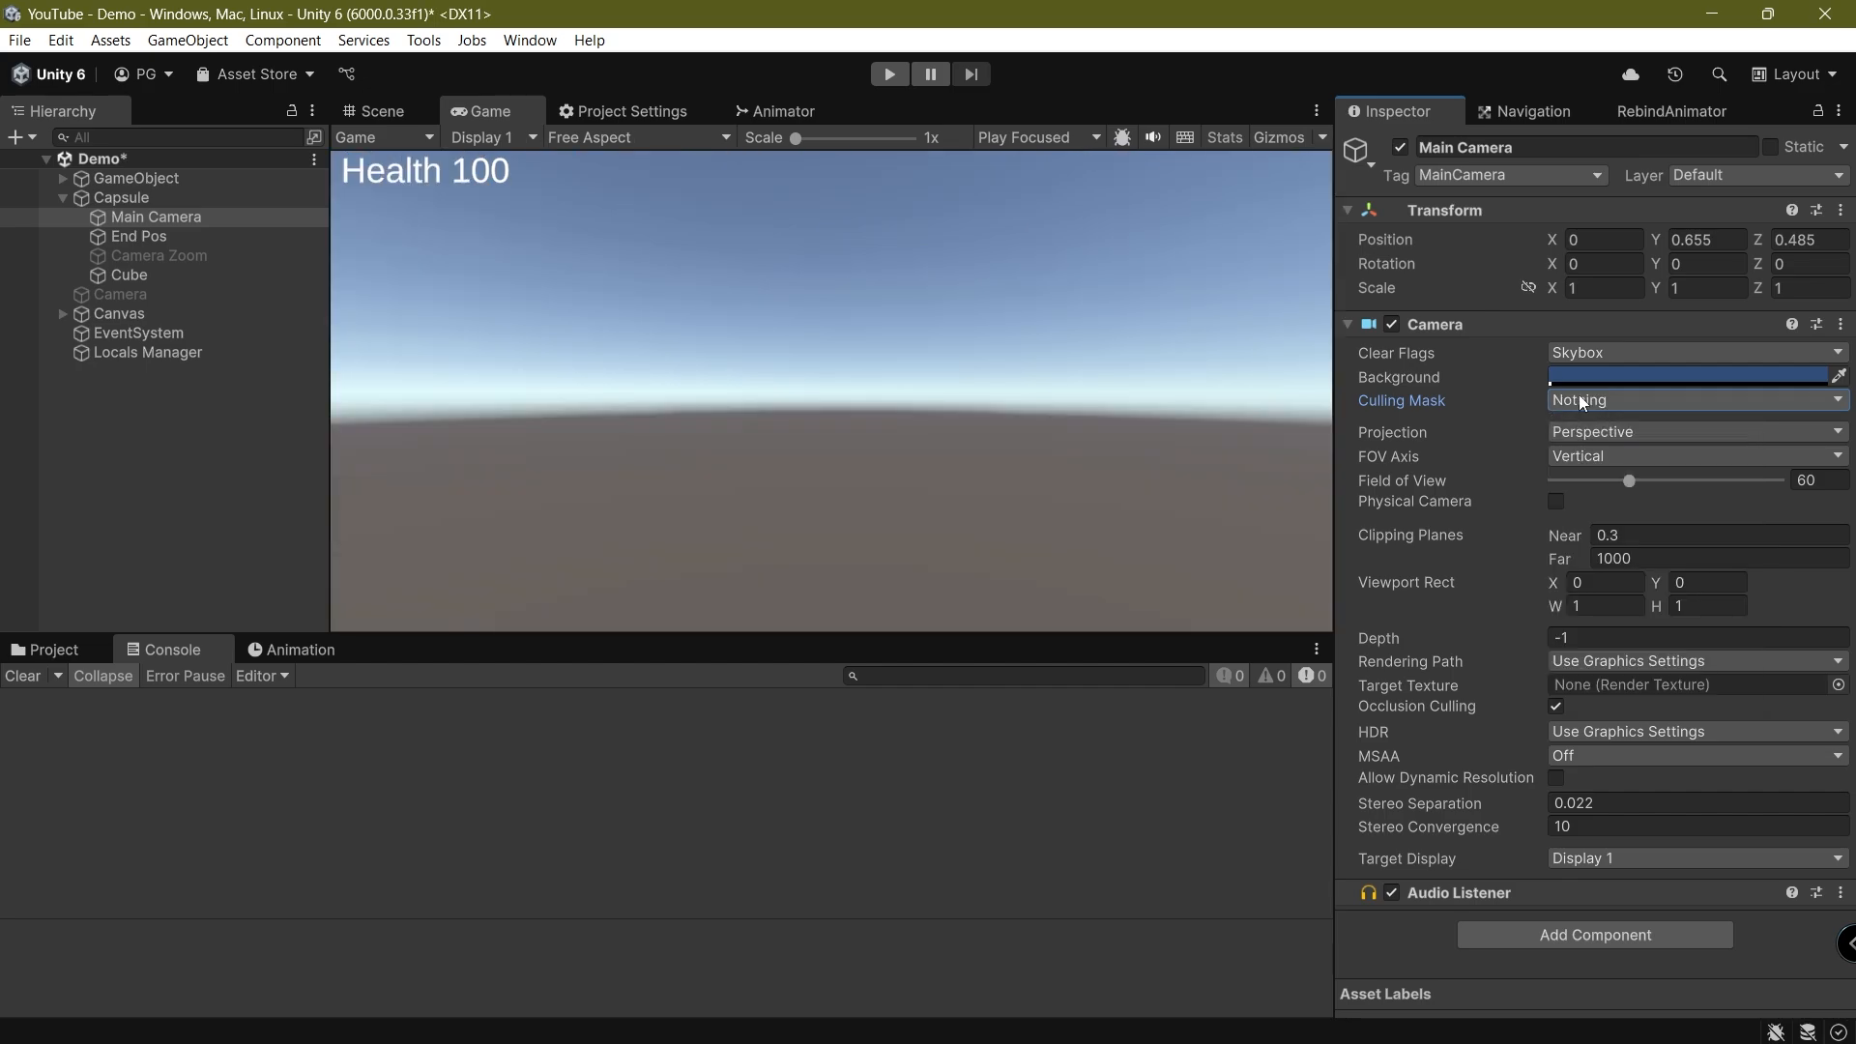
click(1551, 404)
click(1624, 672)
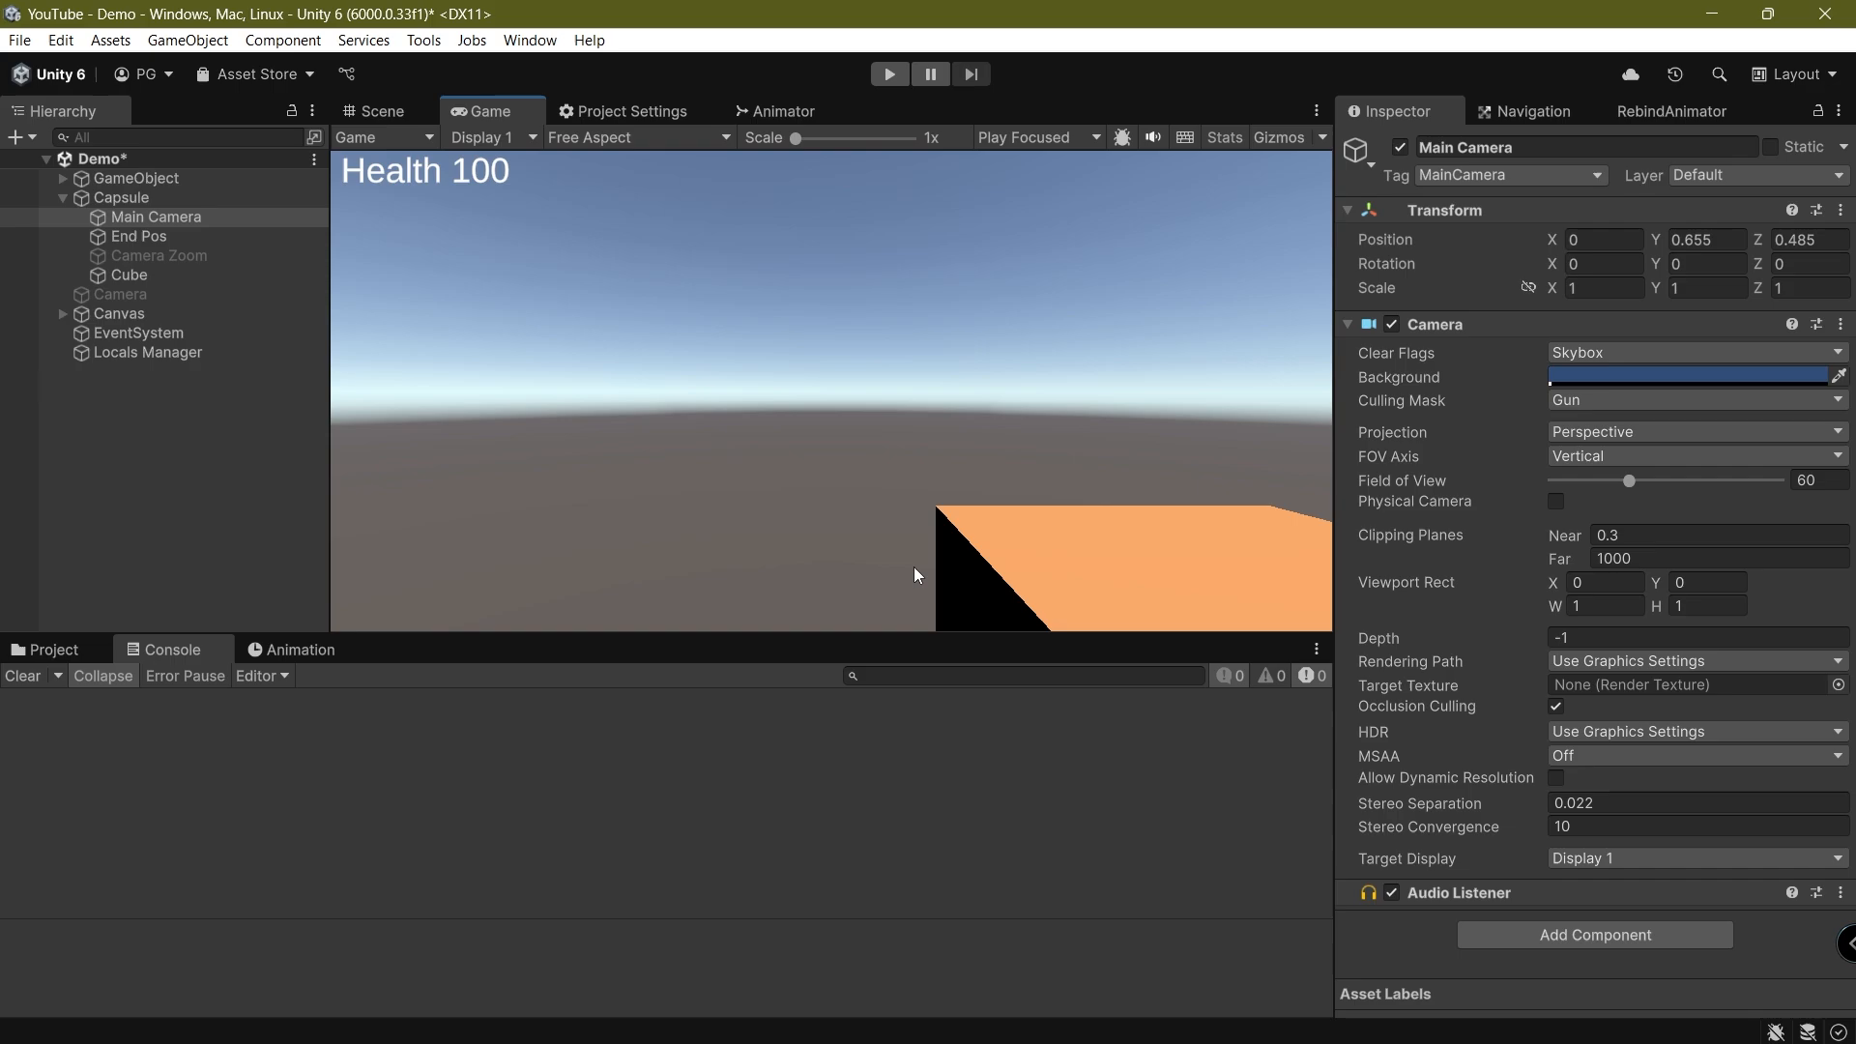
key(ctrl+s)
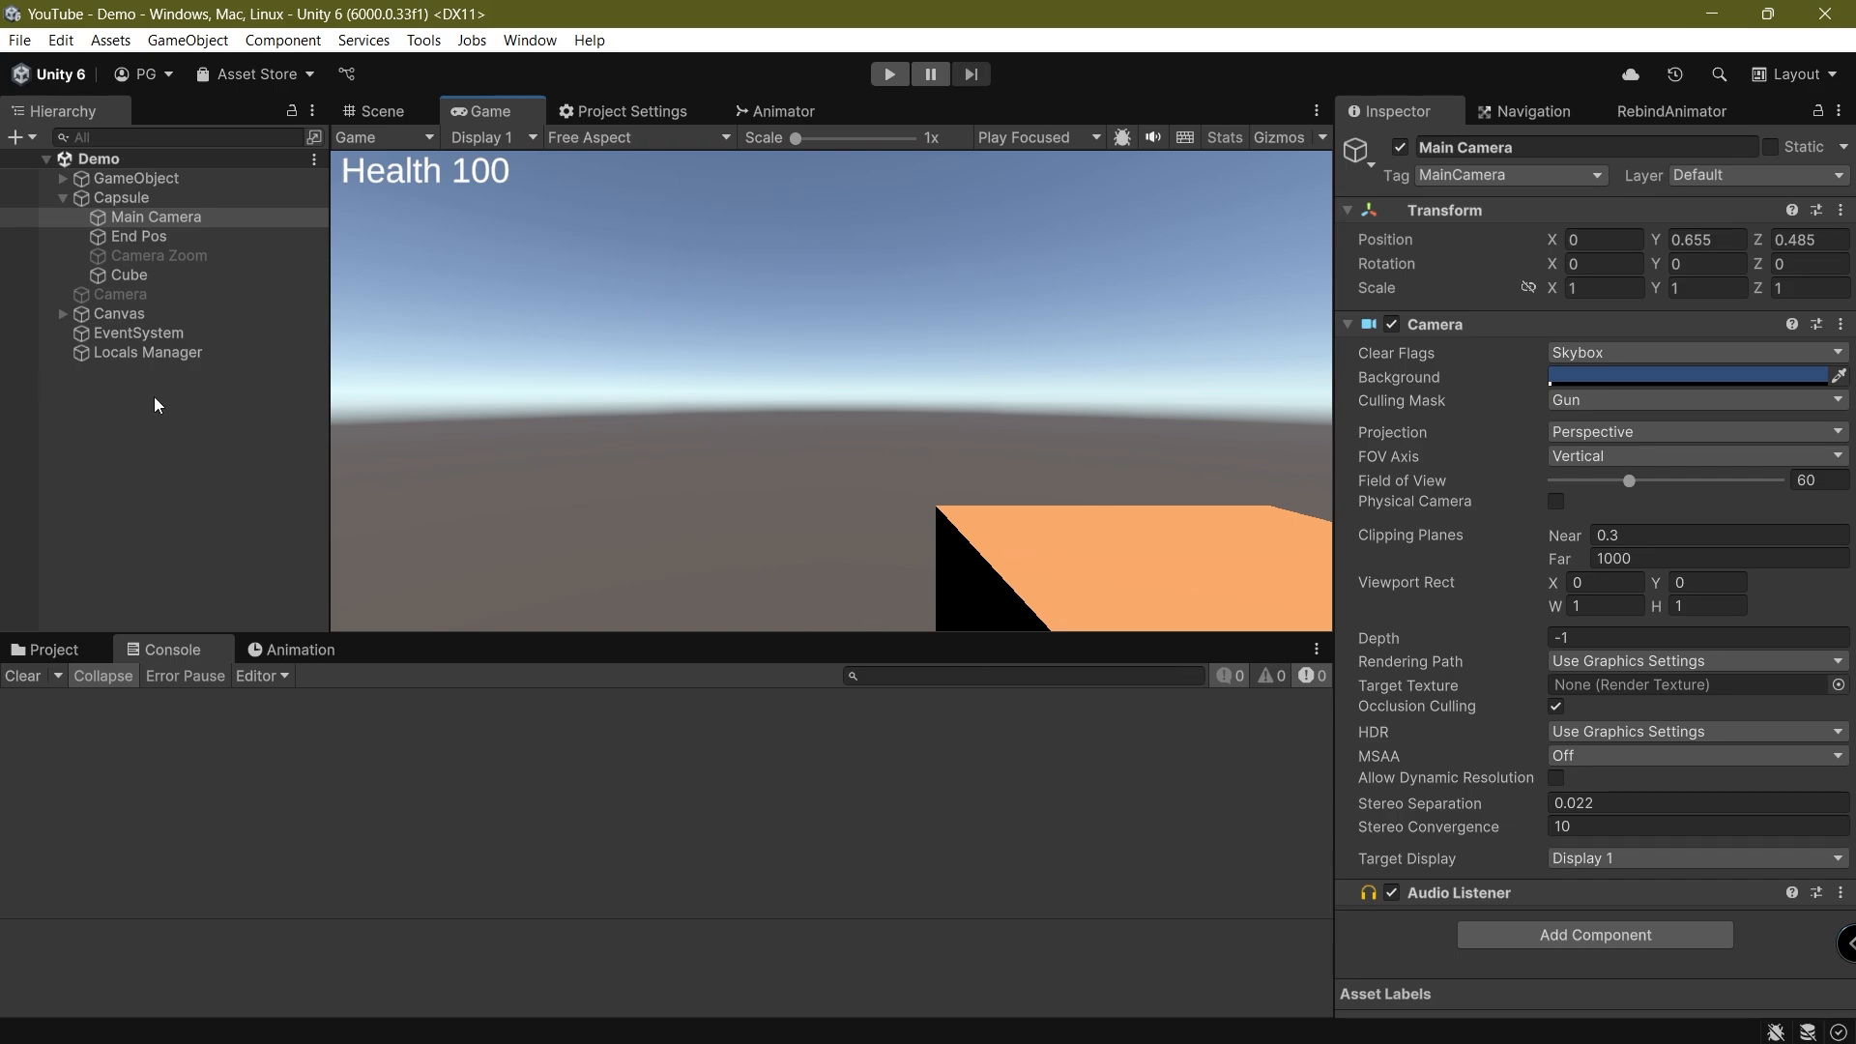
Duplicate the Main Camera and make the copy a child of the original
click(159, 215)
key(ctrl+d)
drag(156, 237, 187, 217)
Reset the transform of Main Camera (1), set its tag to Untagged, and save the scene
right_click(1481, 216)
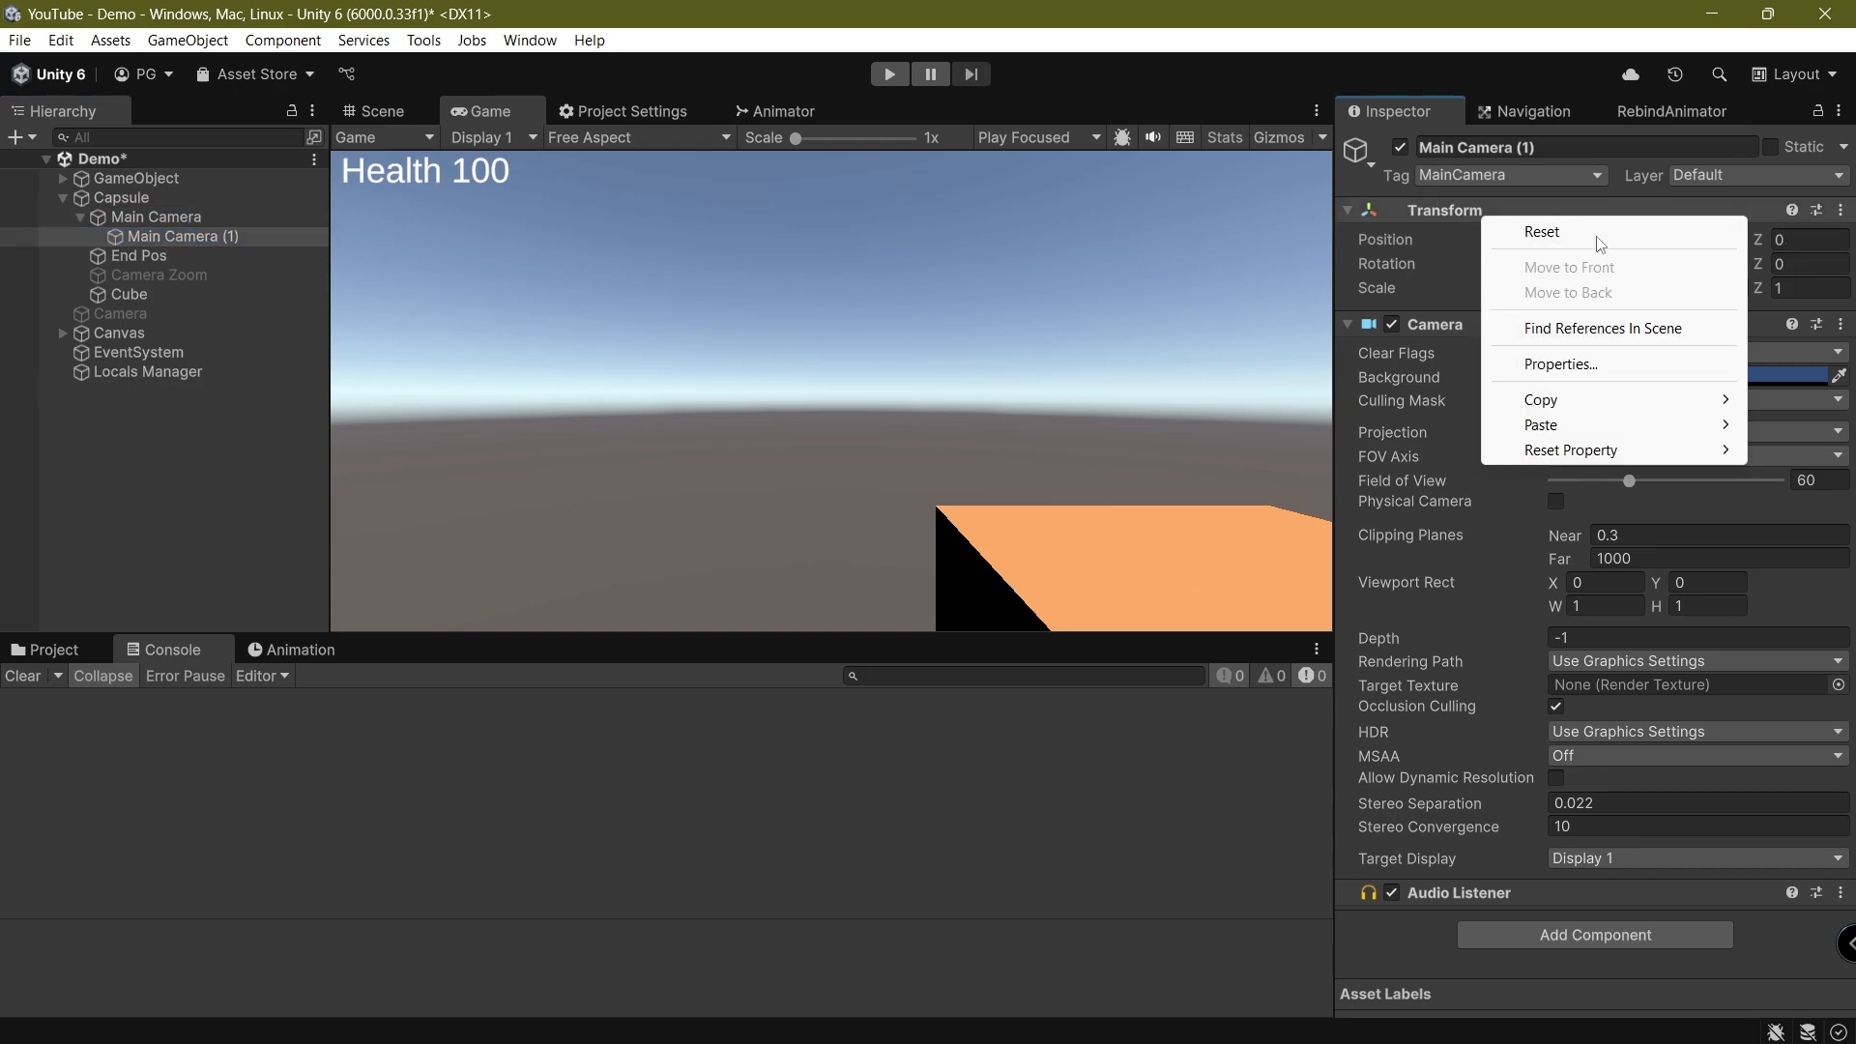
click(1597, 238)
click(1539, 172)
click(1515, 226)
click(1510, 177)
click(1512, 202)
key(ctrl+s)
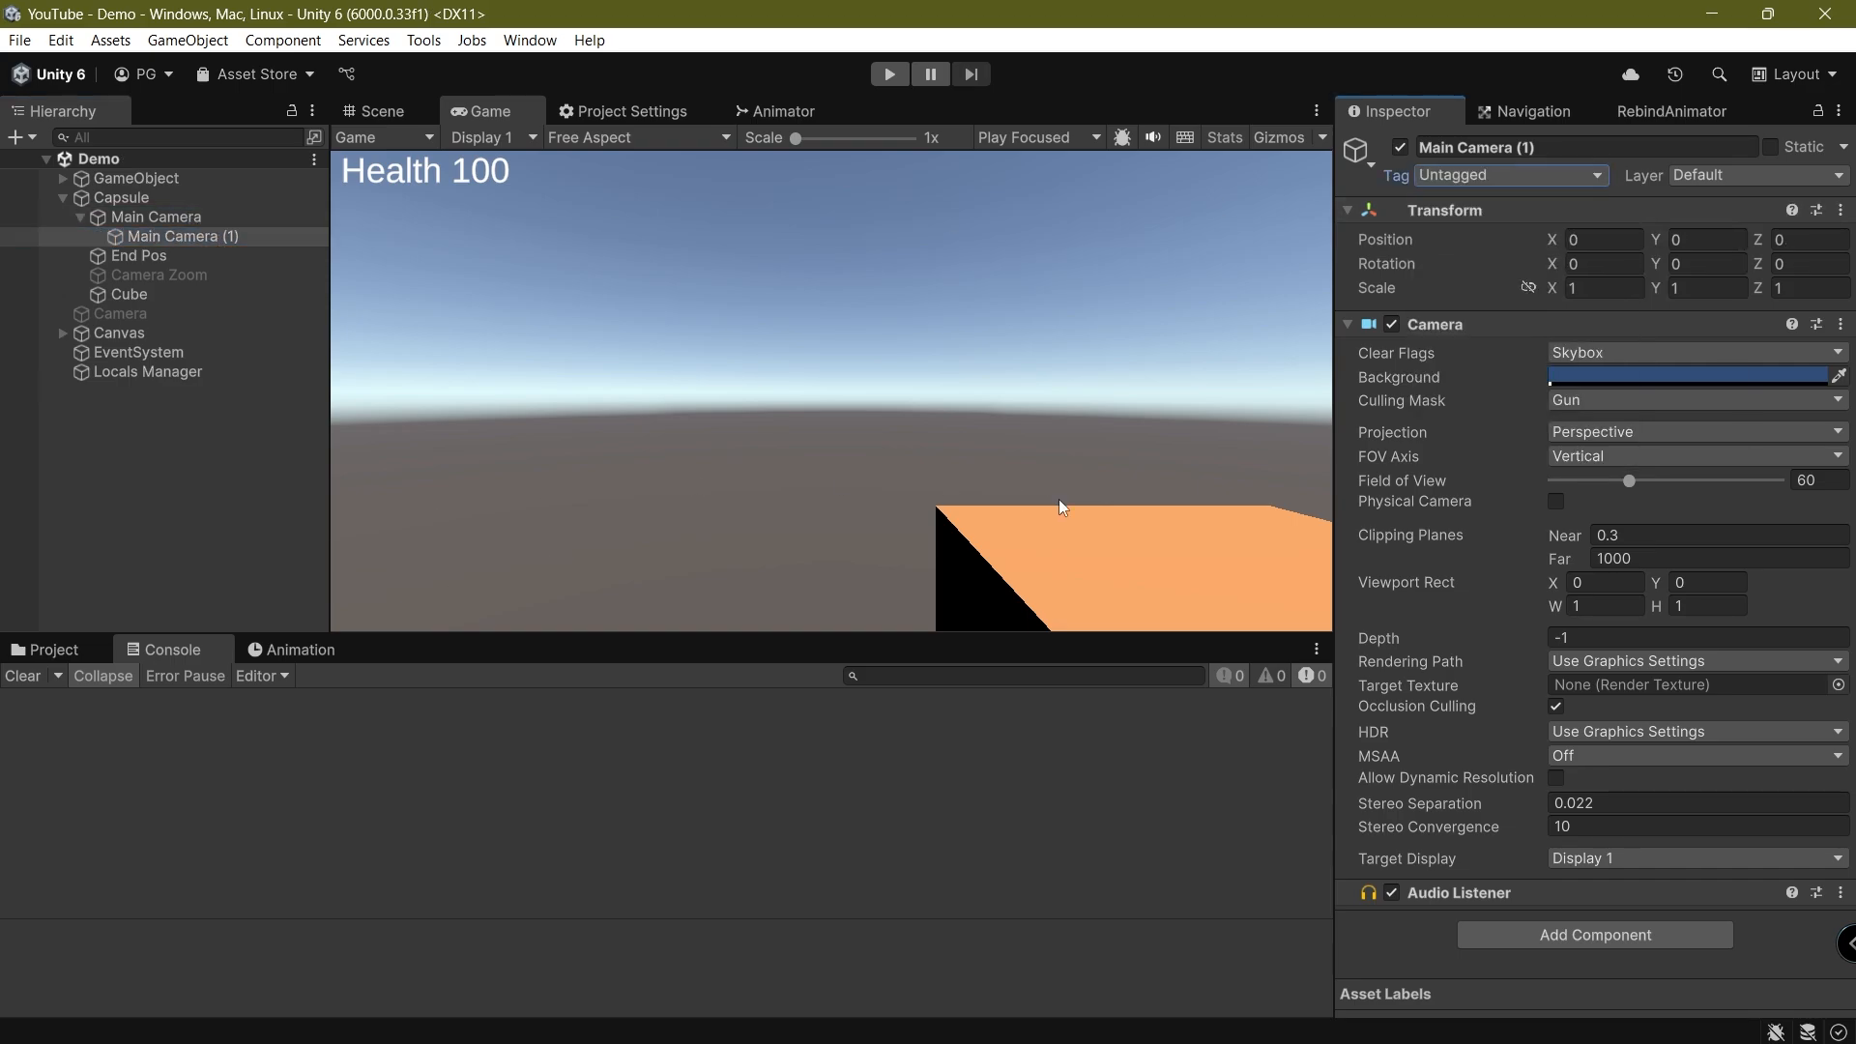
Rename the duplicated camera under Main Camera to "Gun Camera"
click(155, 237)
text(F)
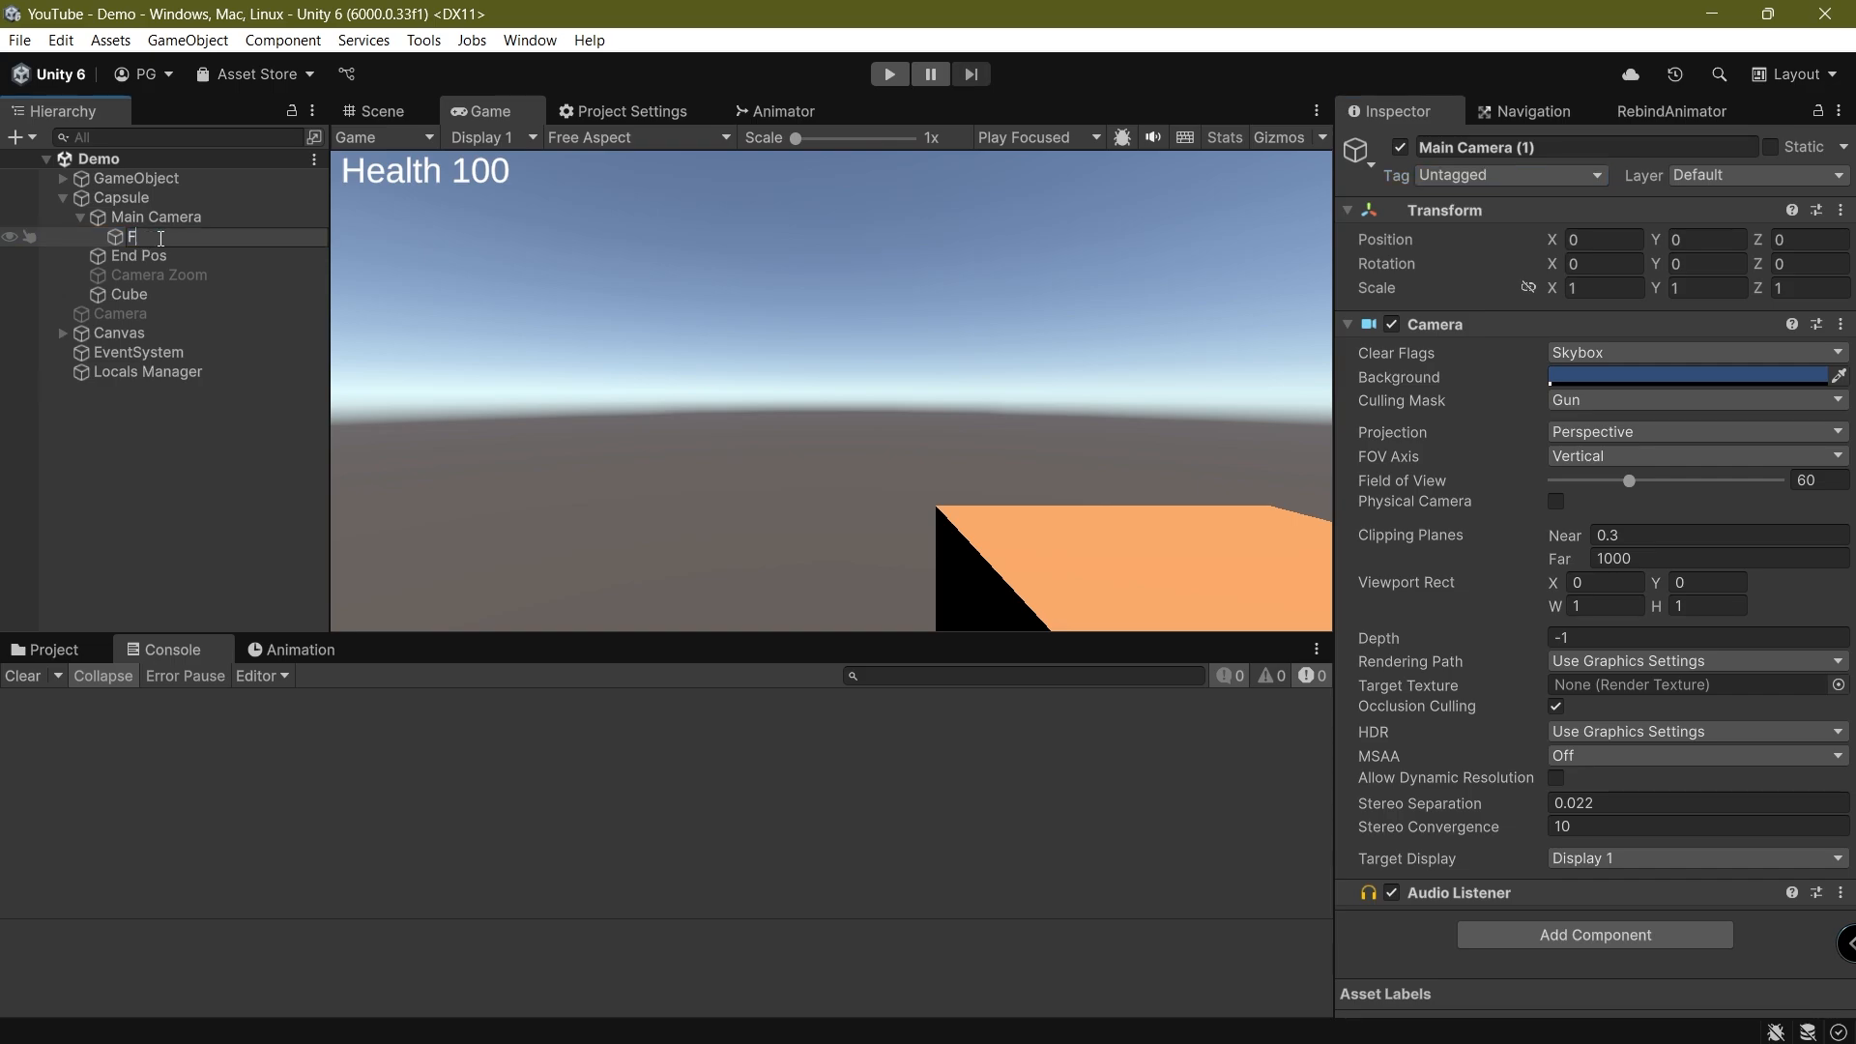
text(un Camera)
key(Return)
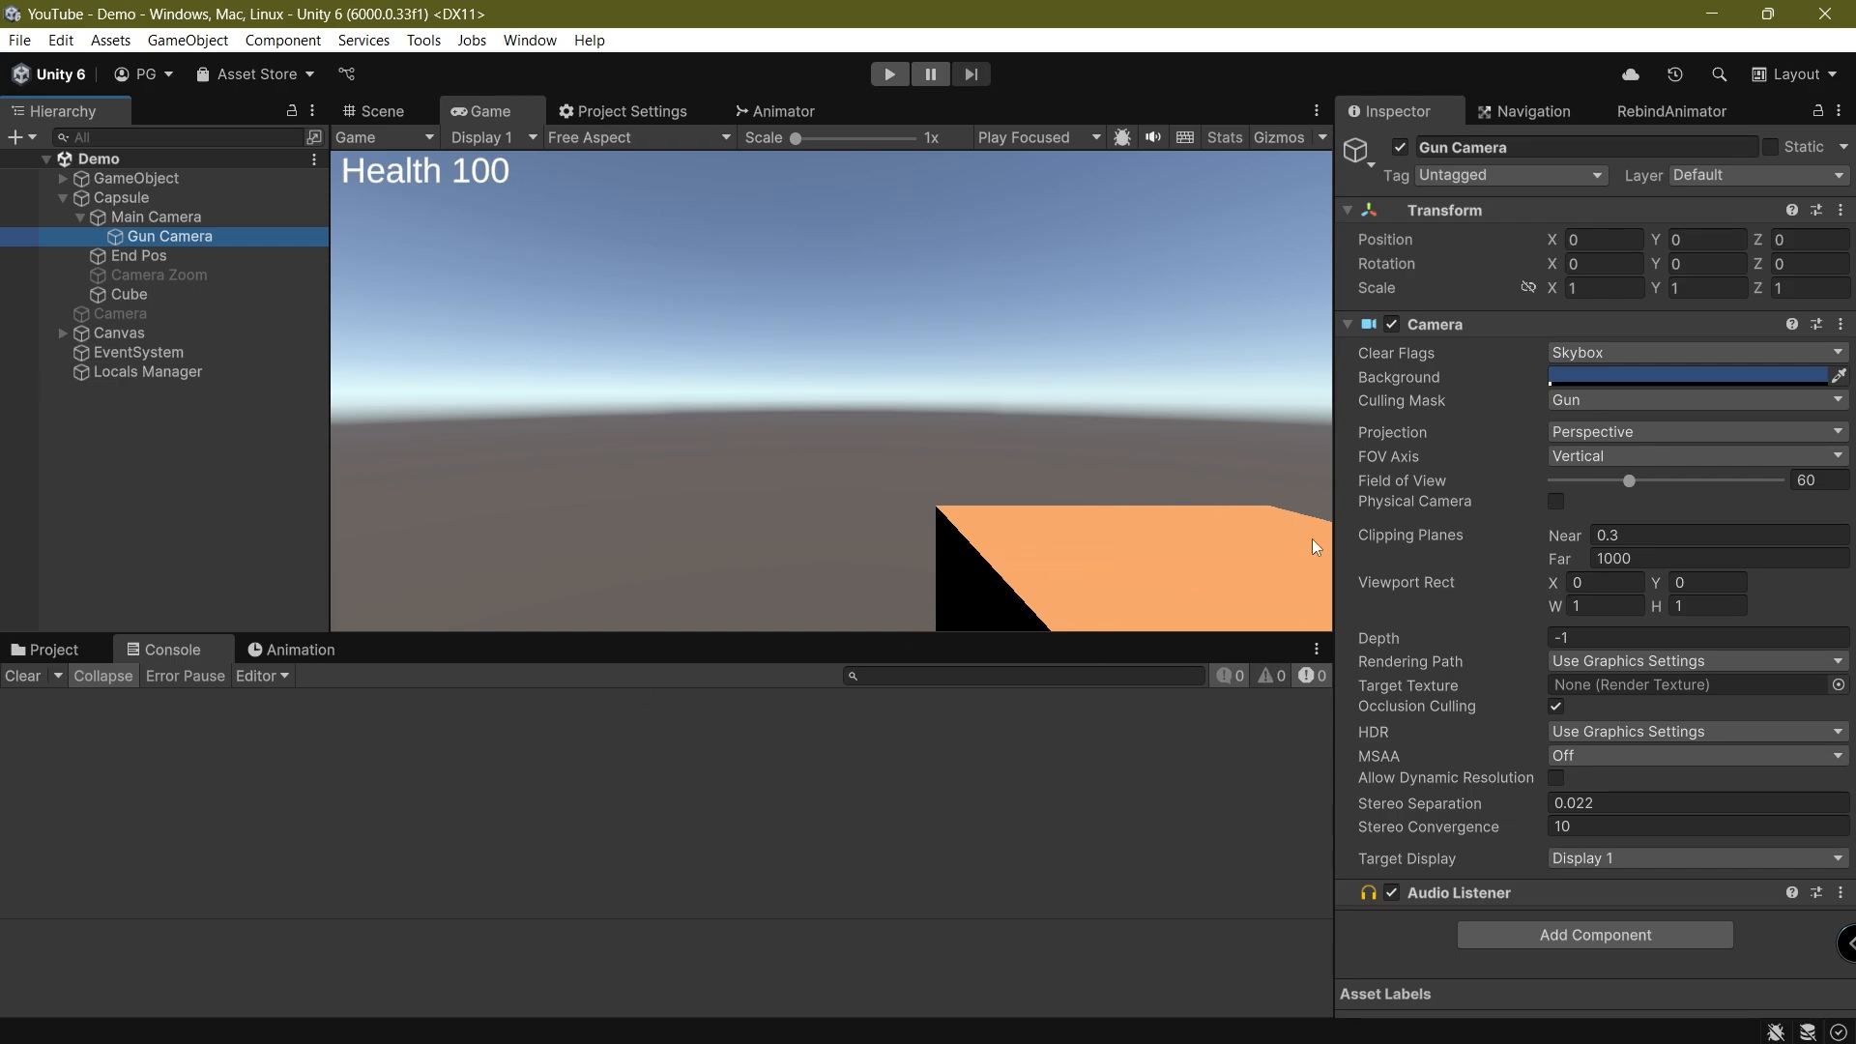
Set the Main Camera's culling mask to Everything except the Gun layer, and save the scene
click(155, 217)
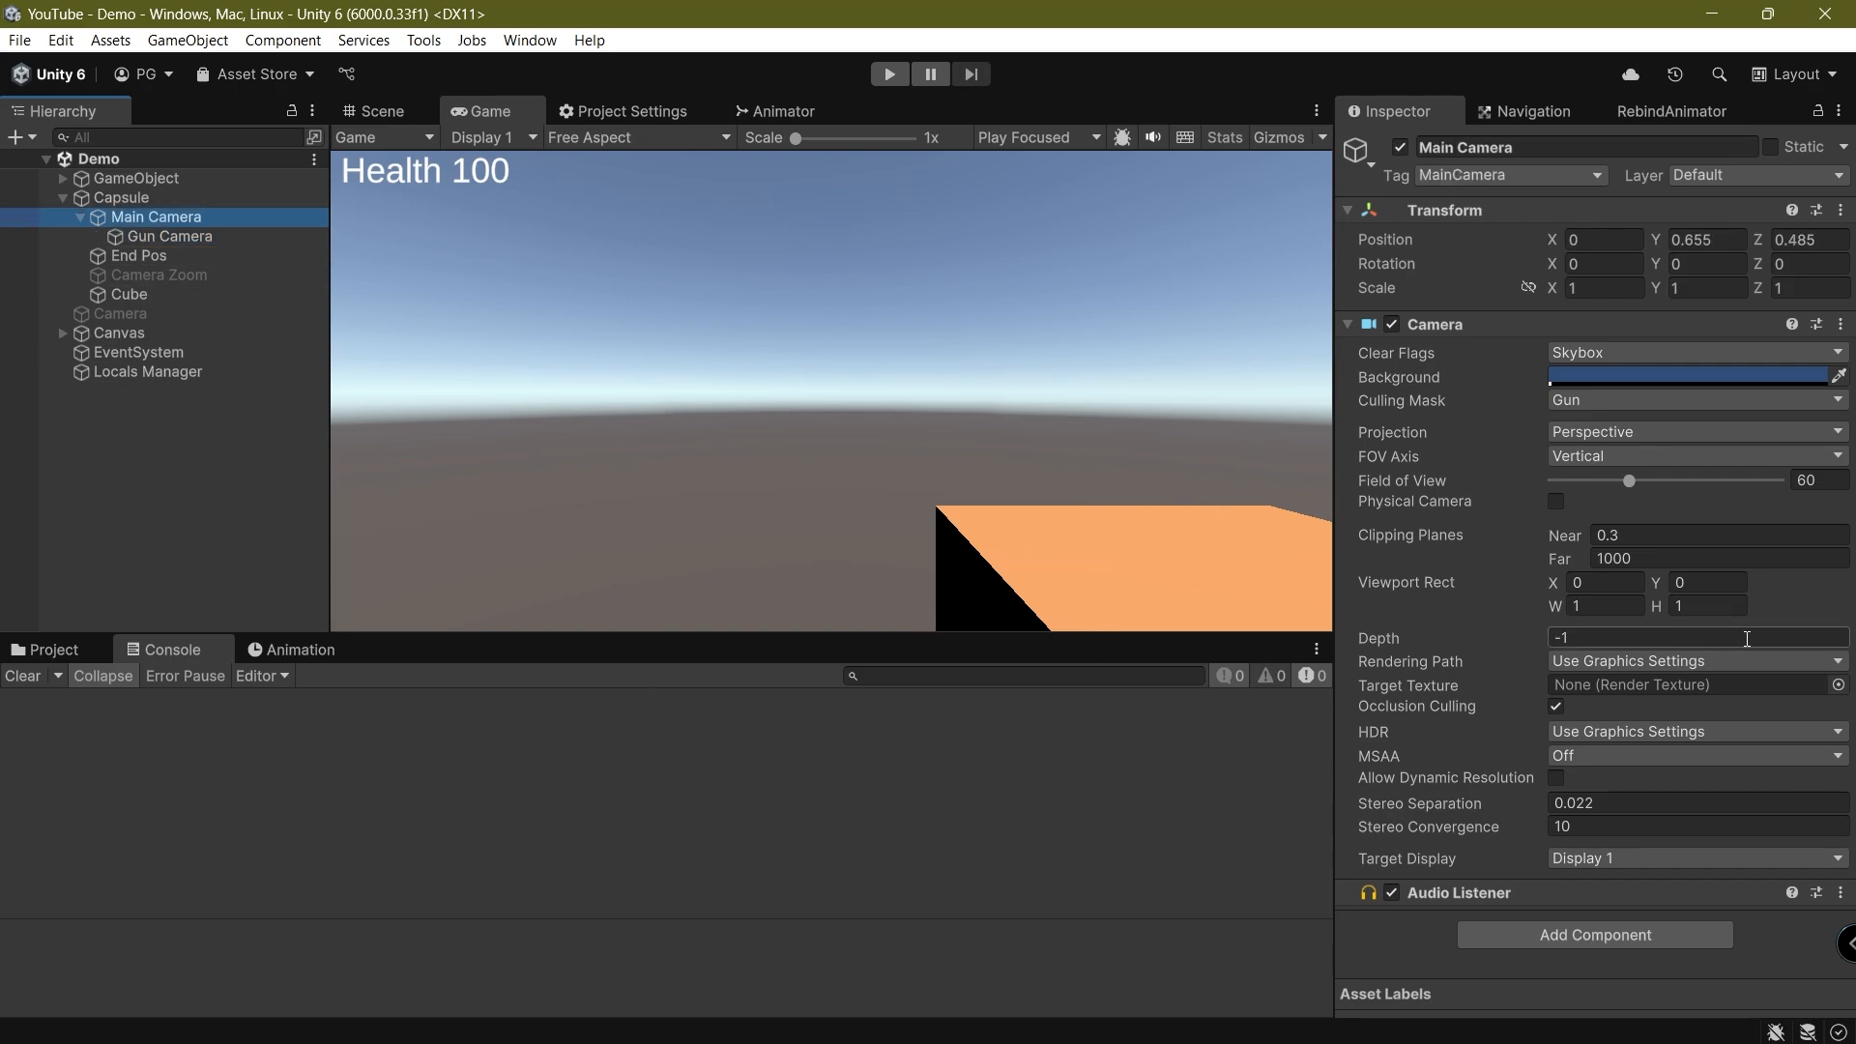
click(1598, 403)
click(1605, 426)
click(1587, 402)
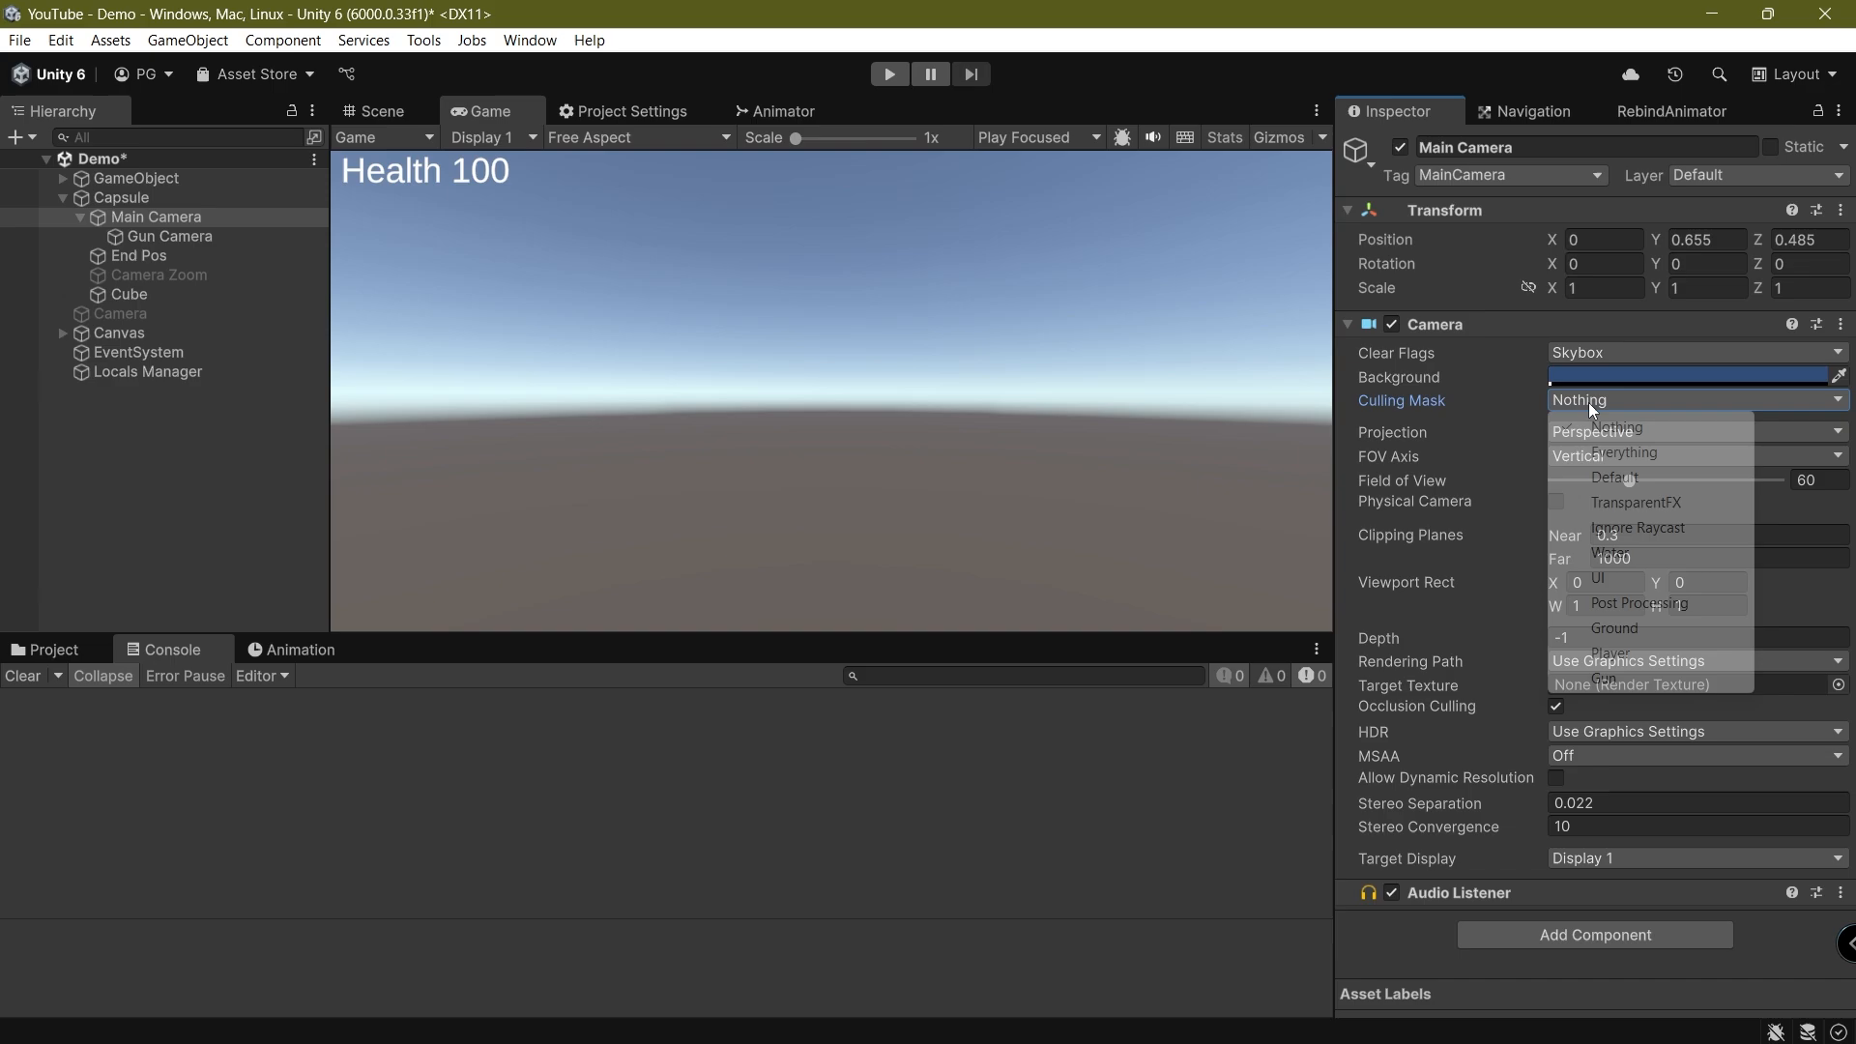
click(1605, 452)
click(1597, 399)
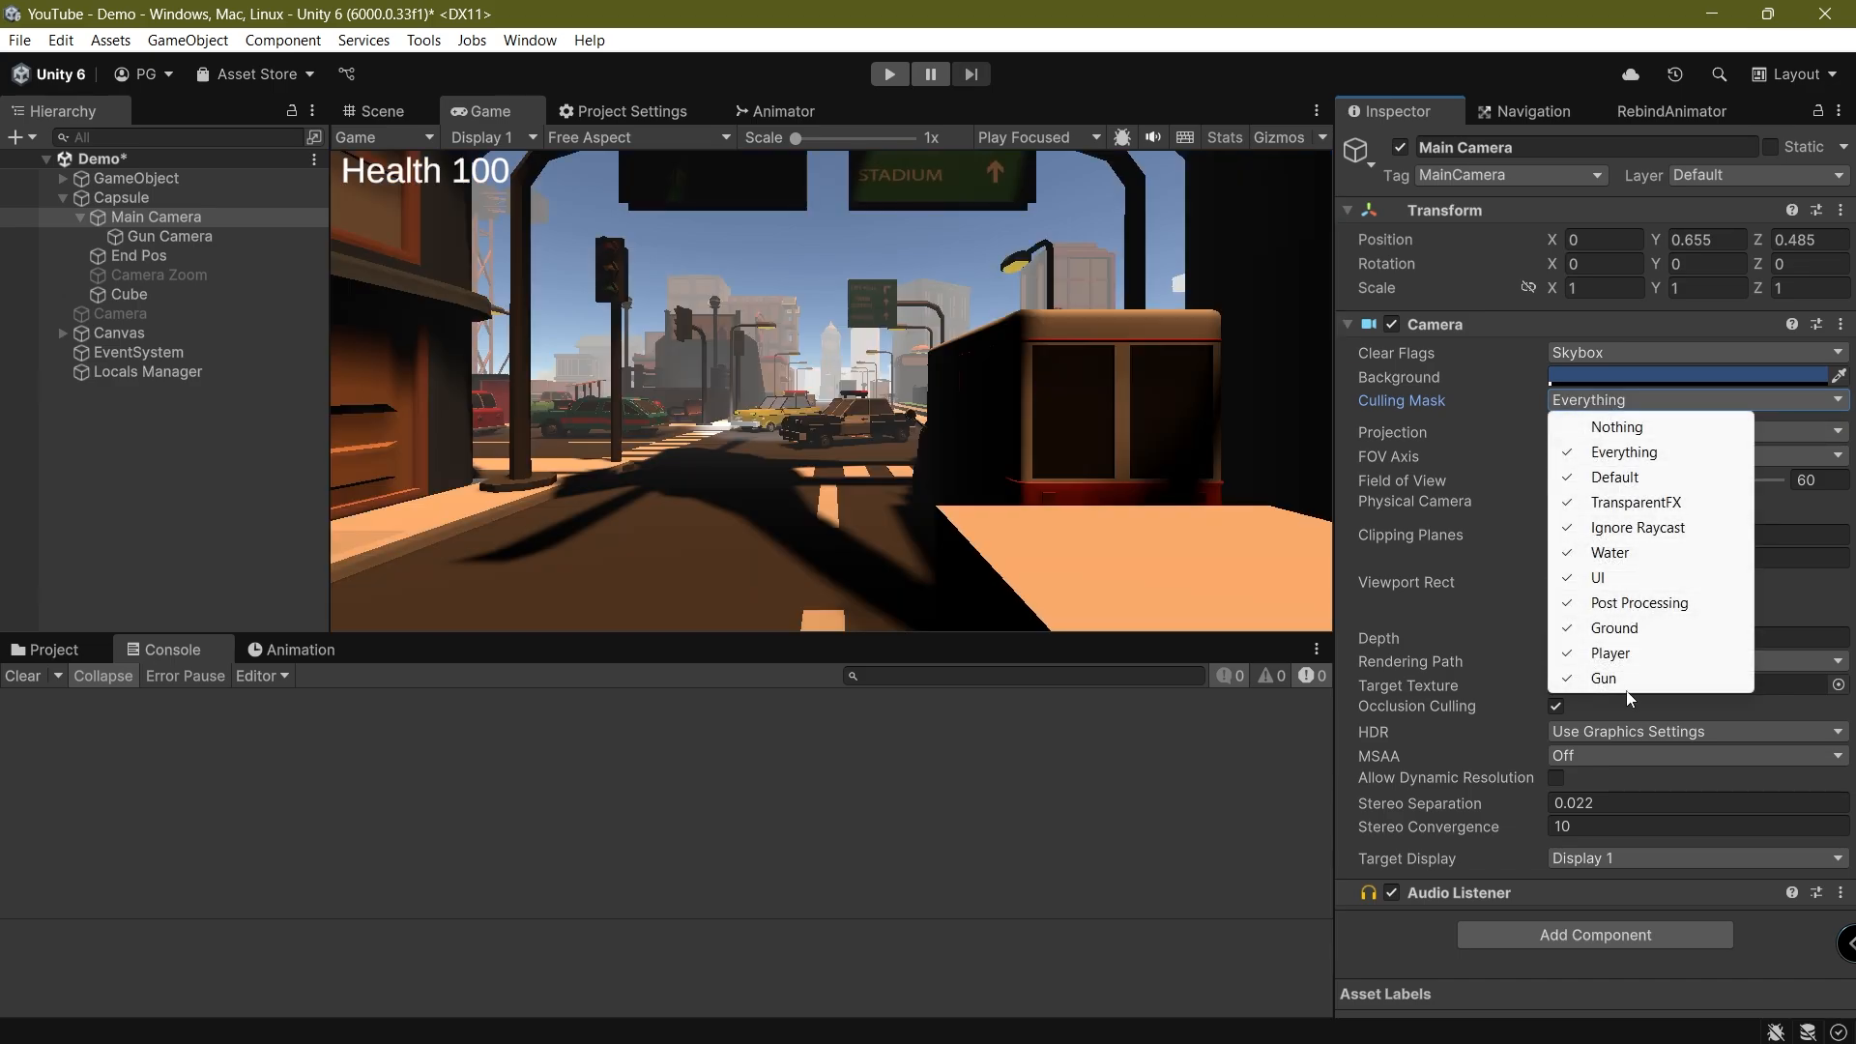
click(1631, 680)
key(ctrl+s)
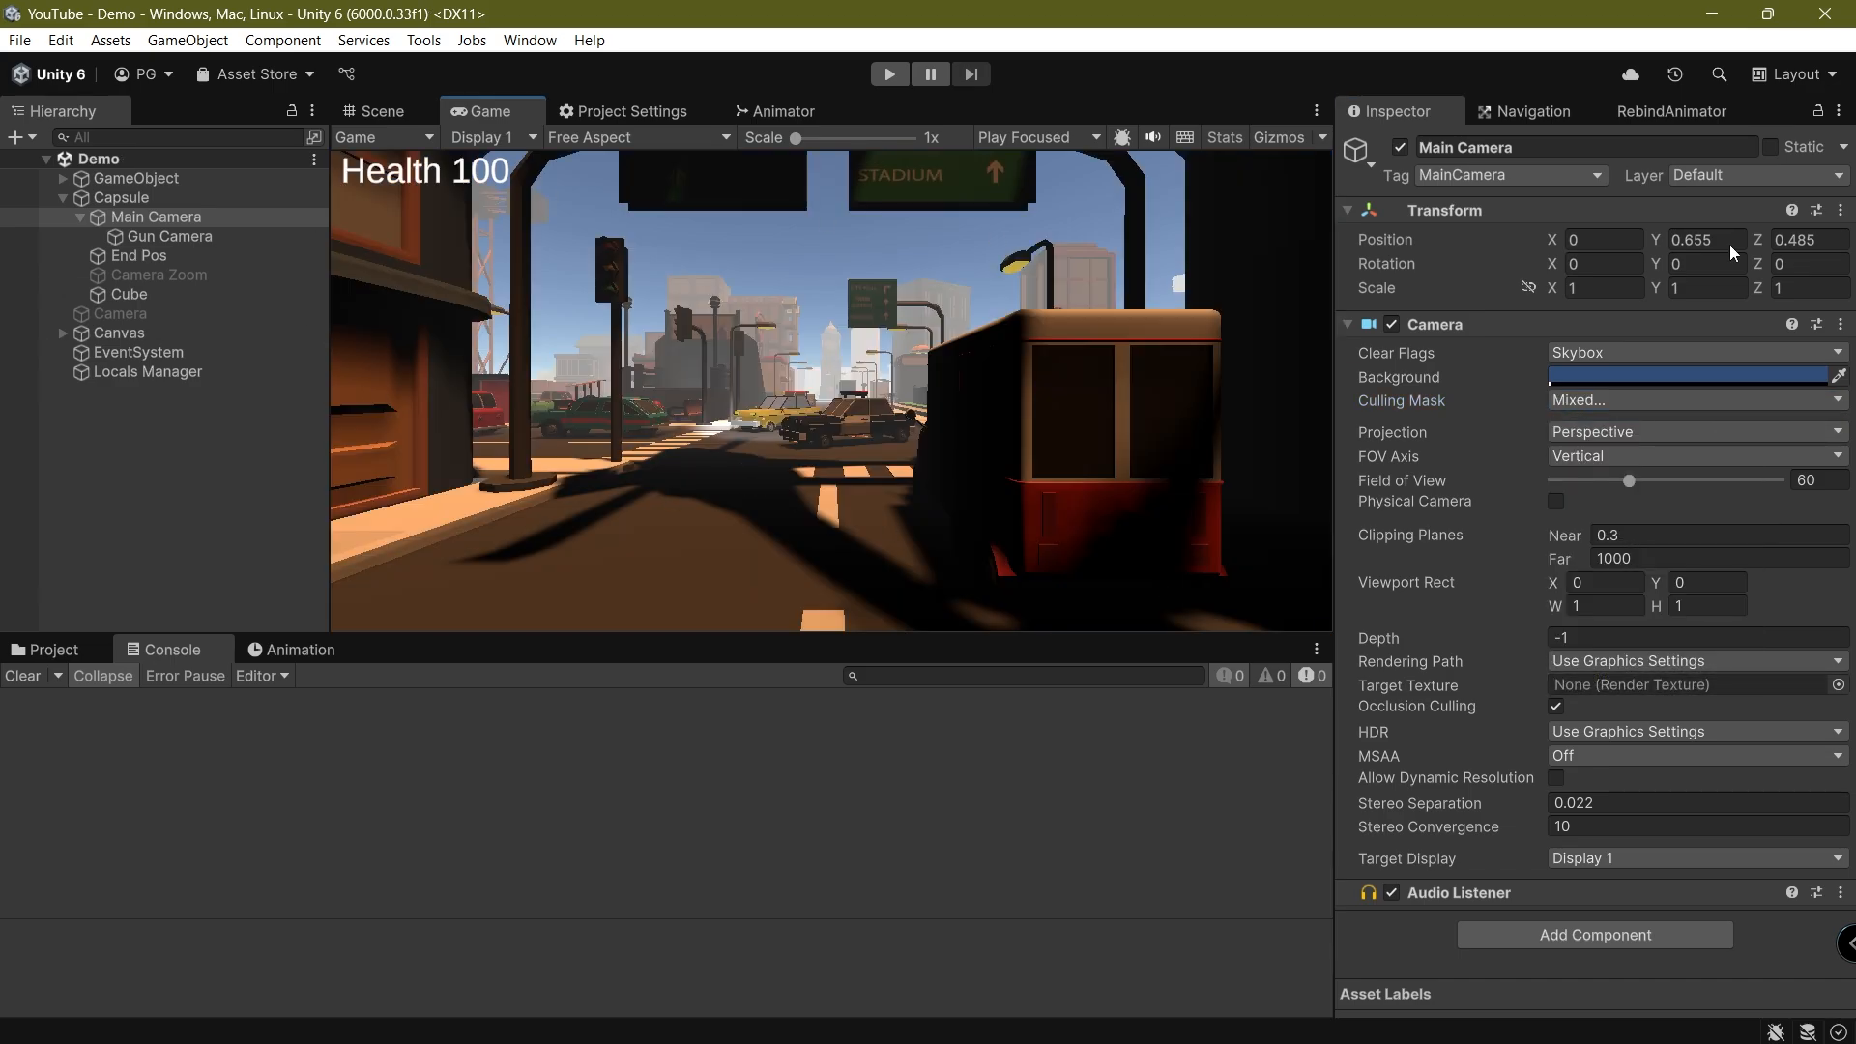
Toggle the Main Camera's Camera component off and on repeatedly to compare the two cameras' views, leave it enabled, and save
click(1391, 324)
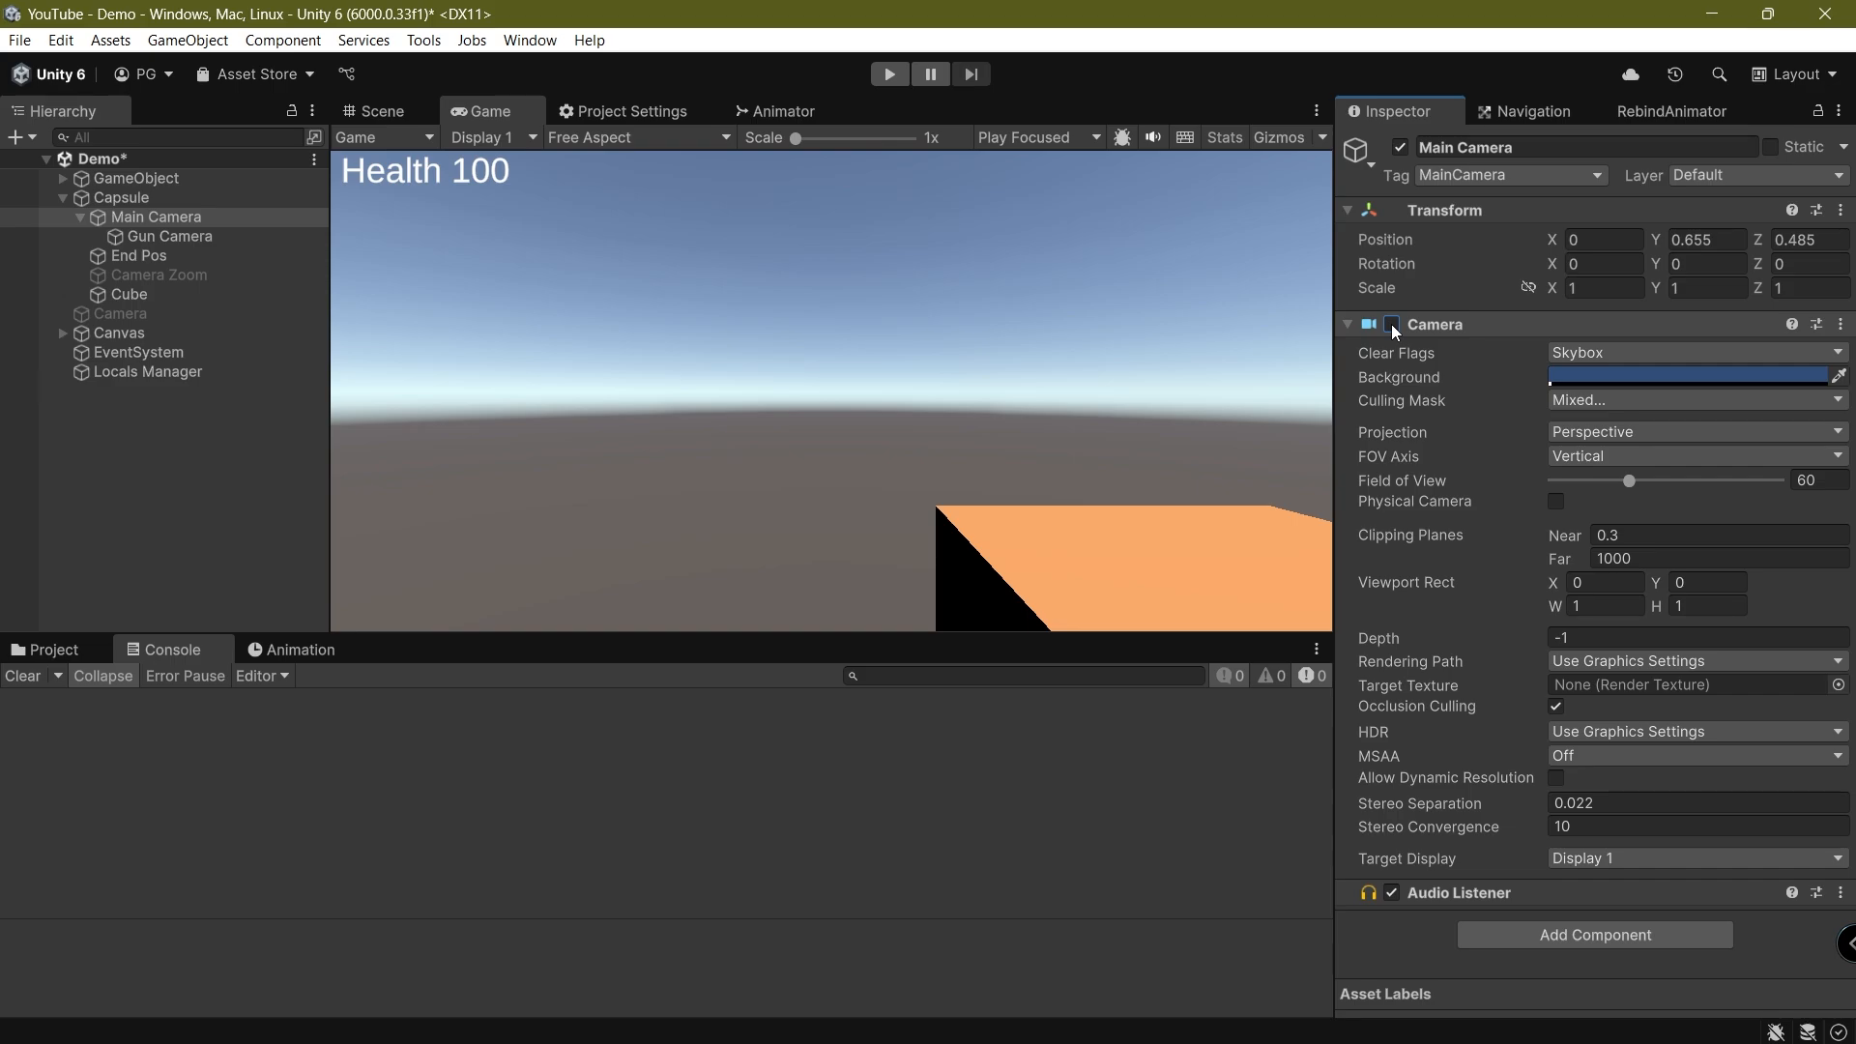
click(1391, 324)
click(1391, 323)
click(1391, 324)
click(1391, 323)
click(1391, 324)
click(1391, 323)
click(1391, 323)
click(1391, 323)
click(1391, 324)
click(1392, 324)
click(1391, 324)
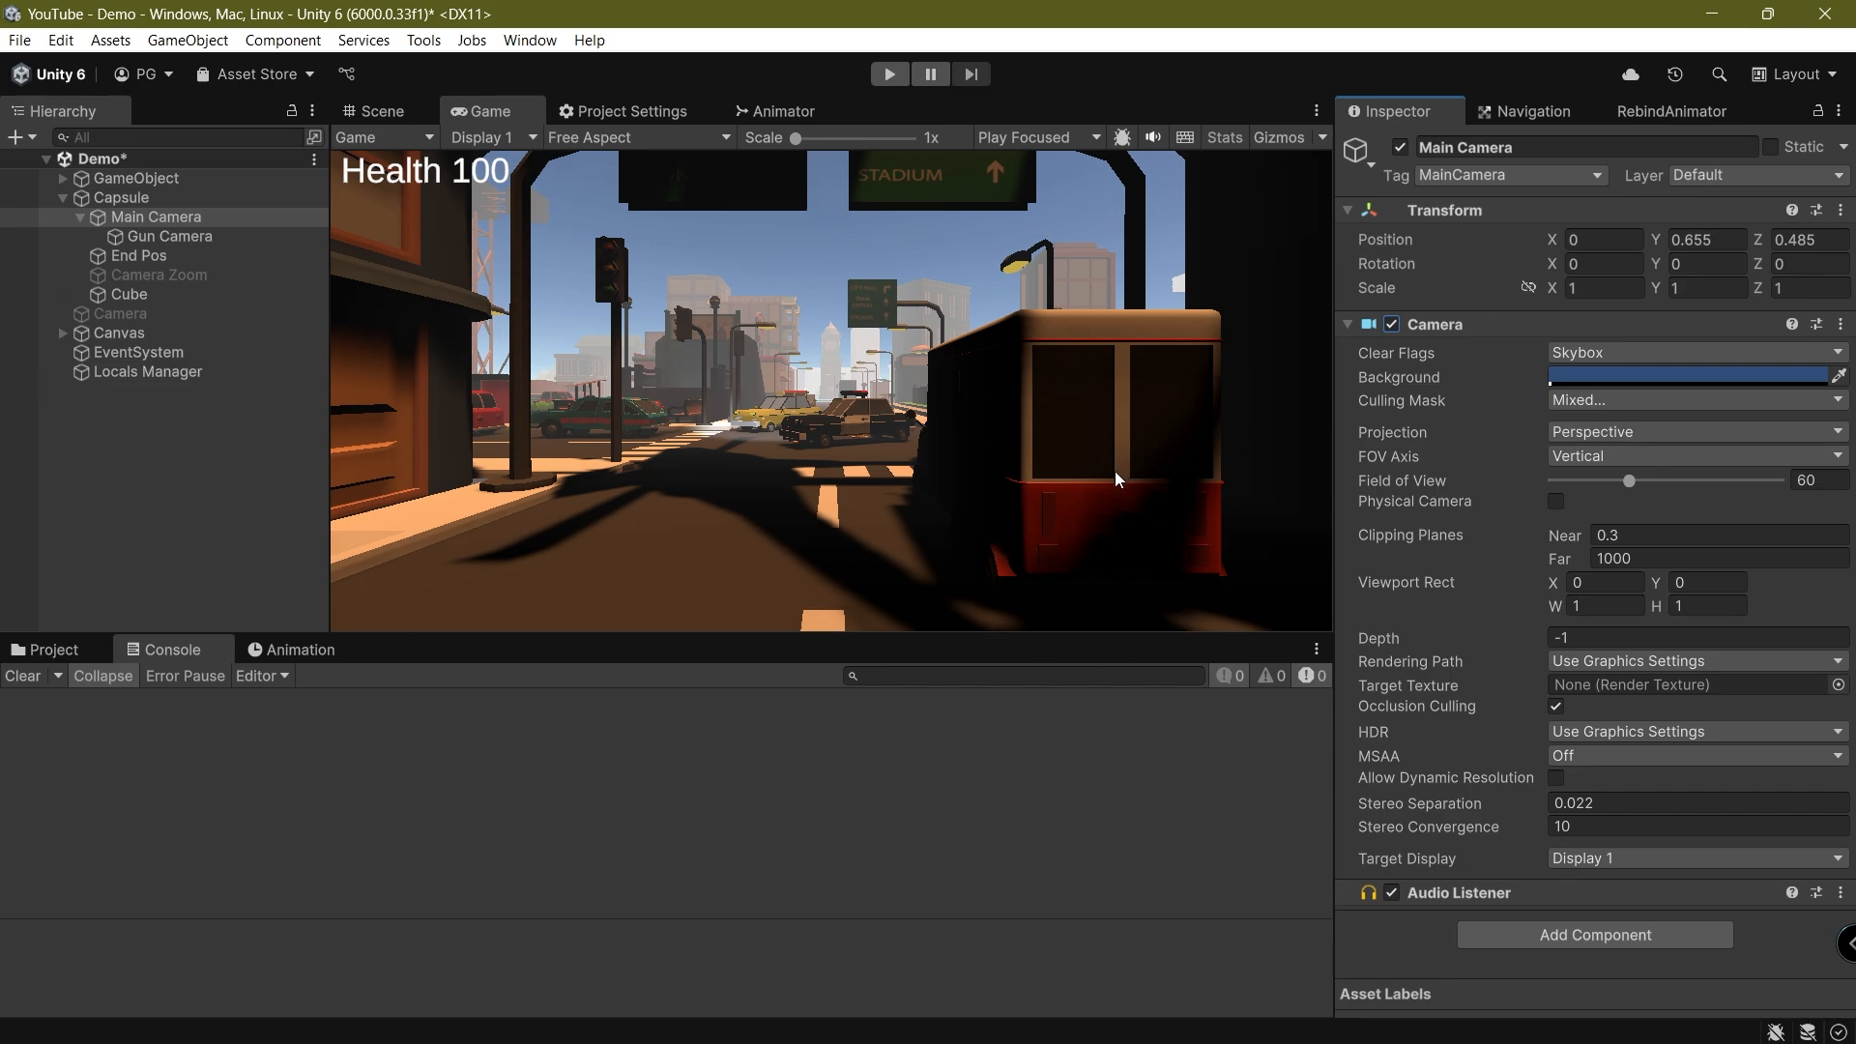
key(ctrl+s)
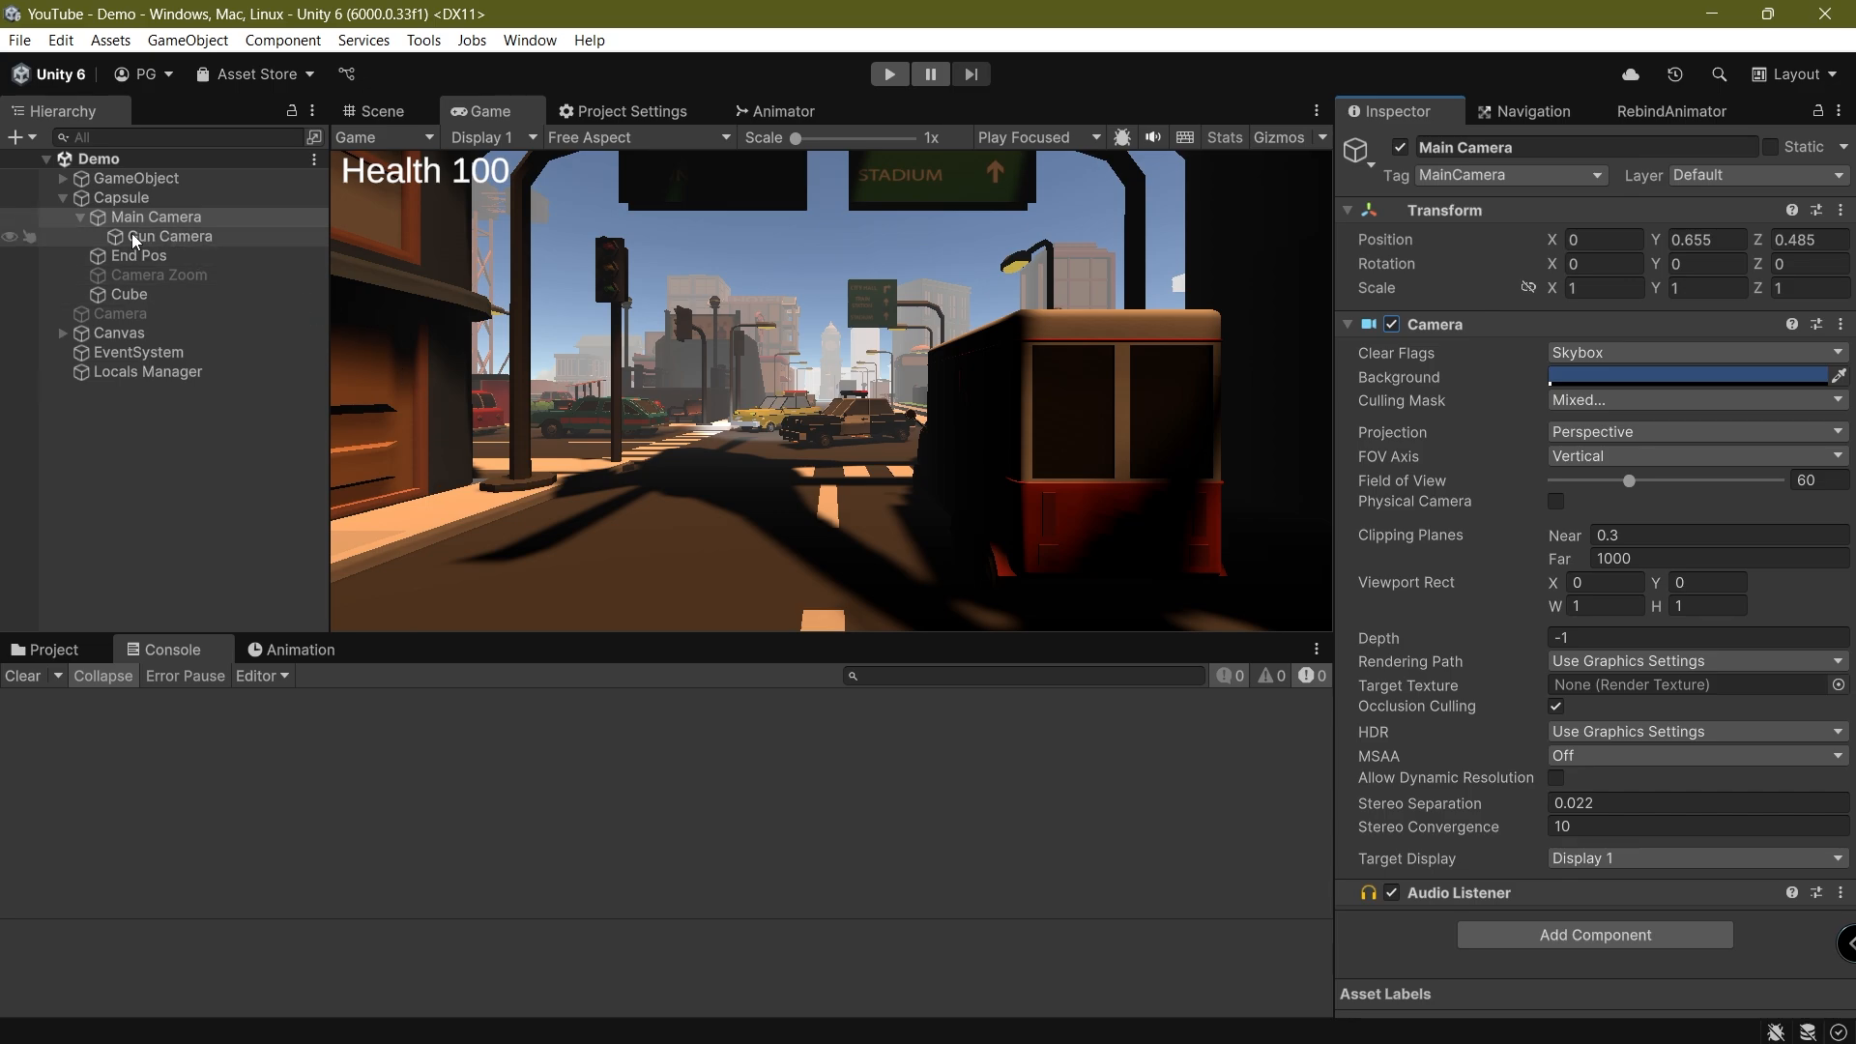
Disable the Main Camera's Camera component to isolate the Gun Camera's view, and save the scene
click(1391, 324)
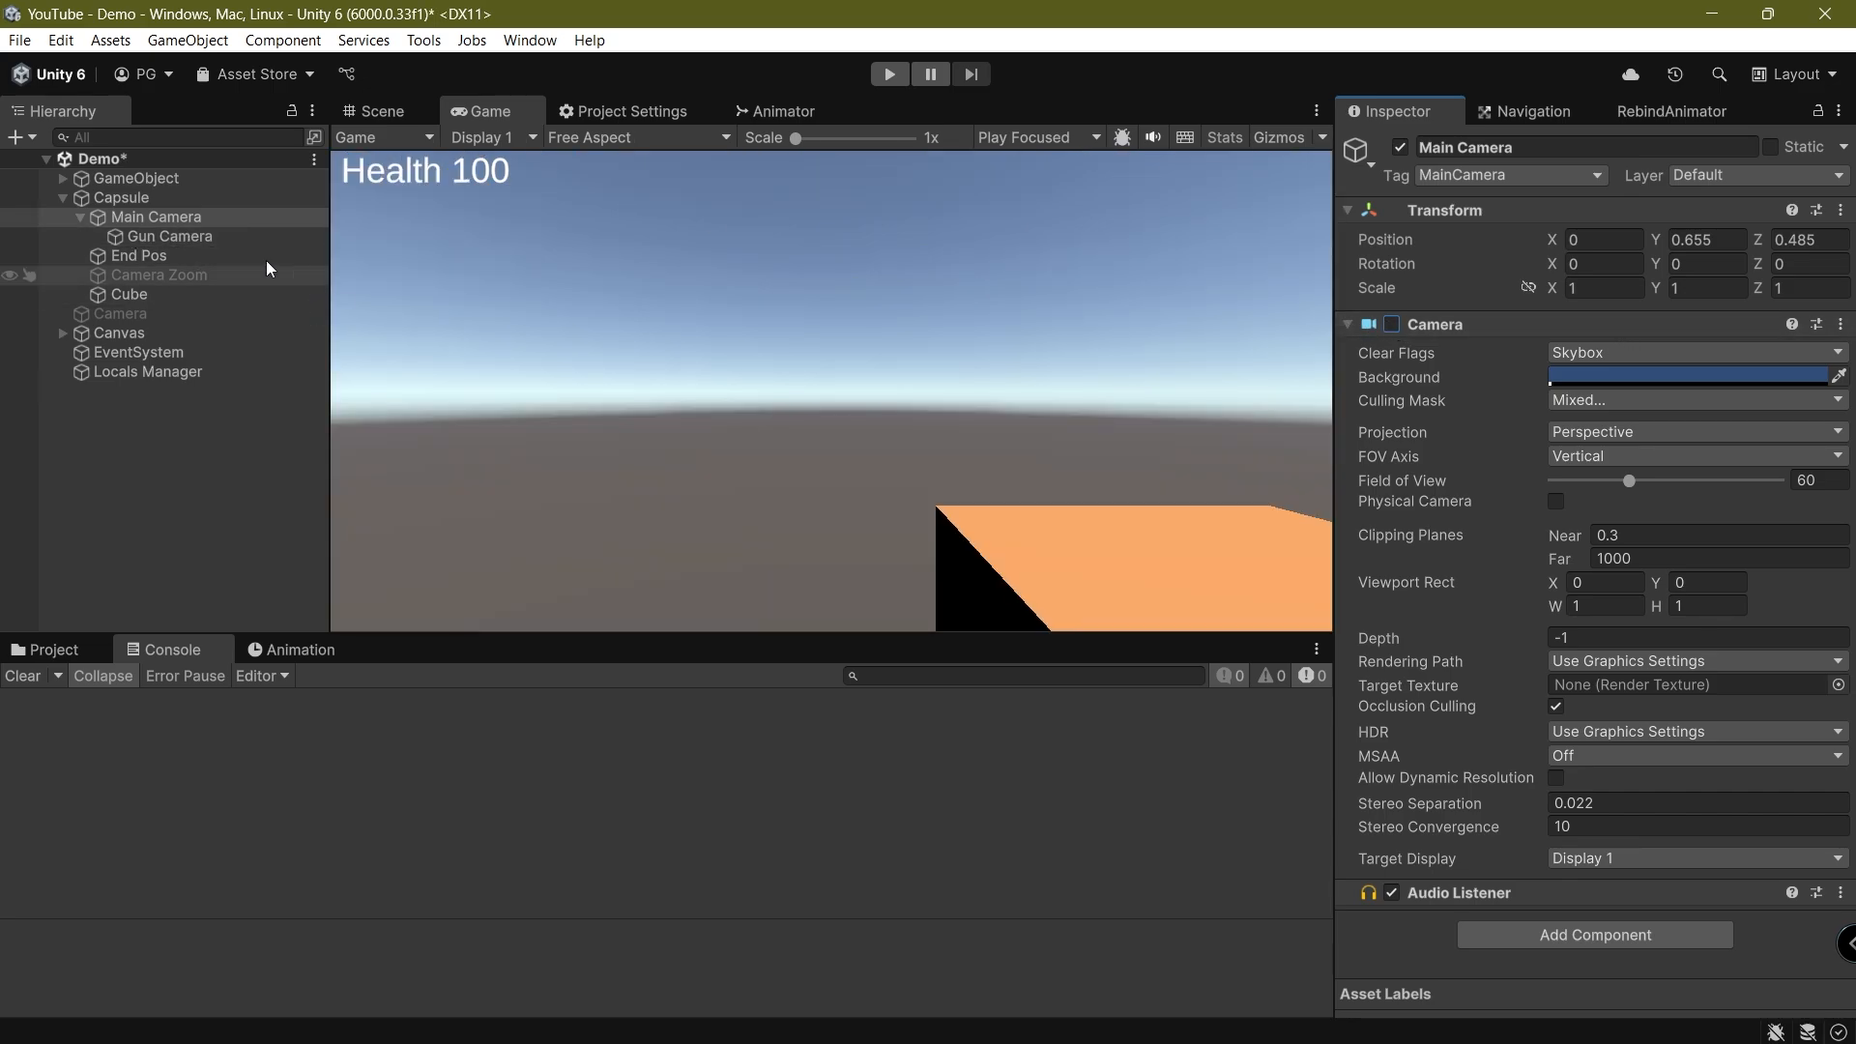
click(131, 238)
key(ctrl+s)
click(132, 225)
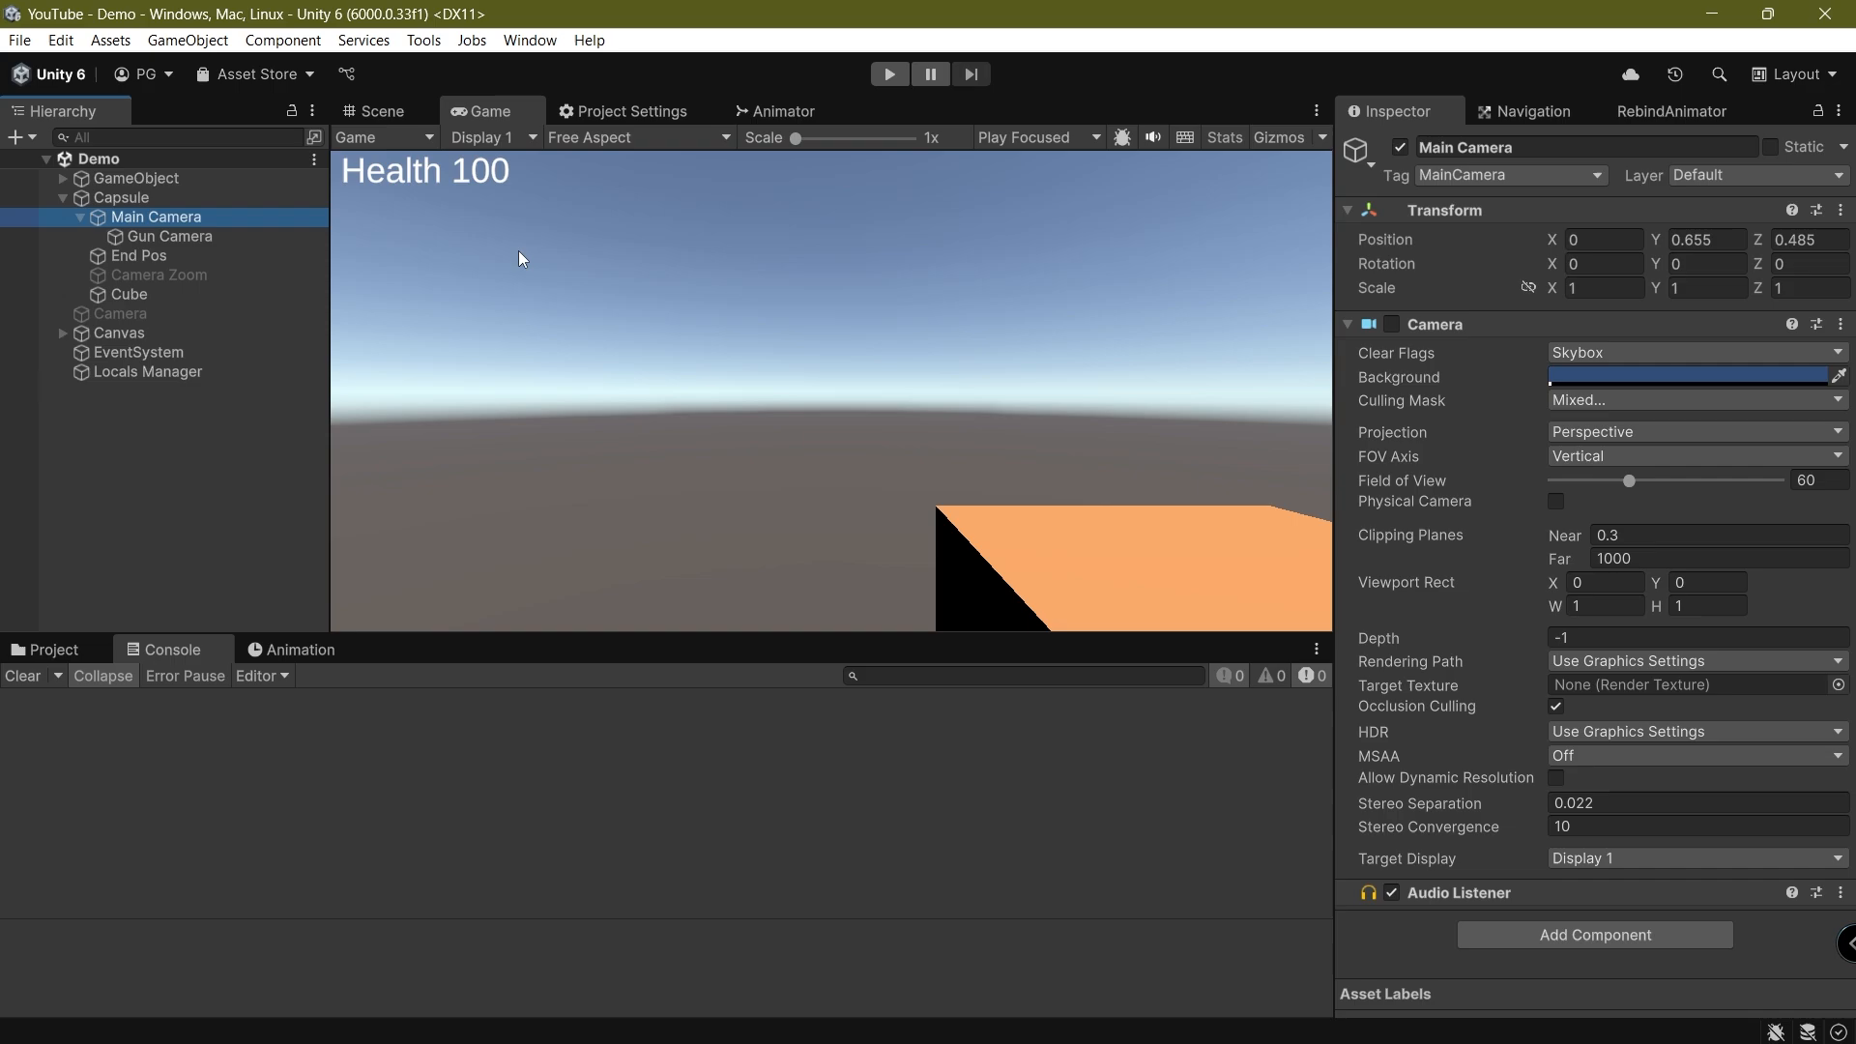
Try the Gun Camera's clear flags as Solid Color, Depth only and Don't Clear, and return them to Skybox
click(183, 237)
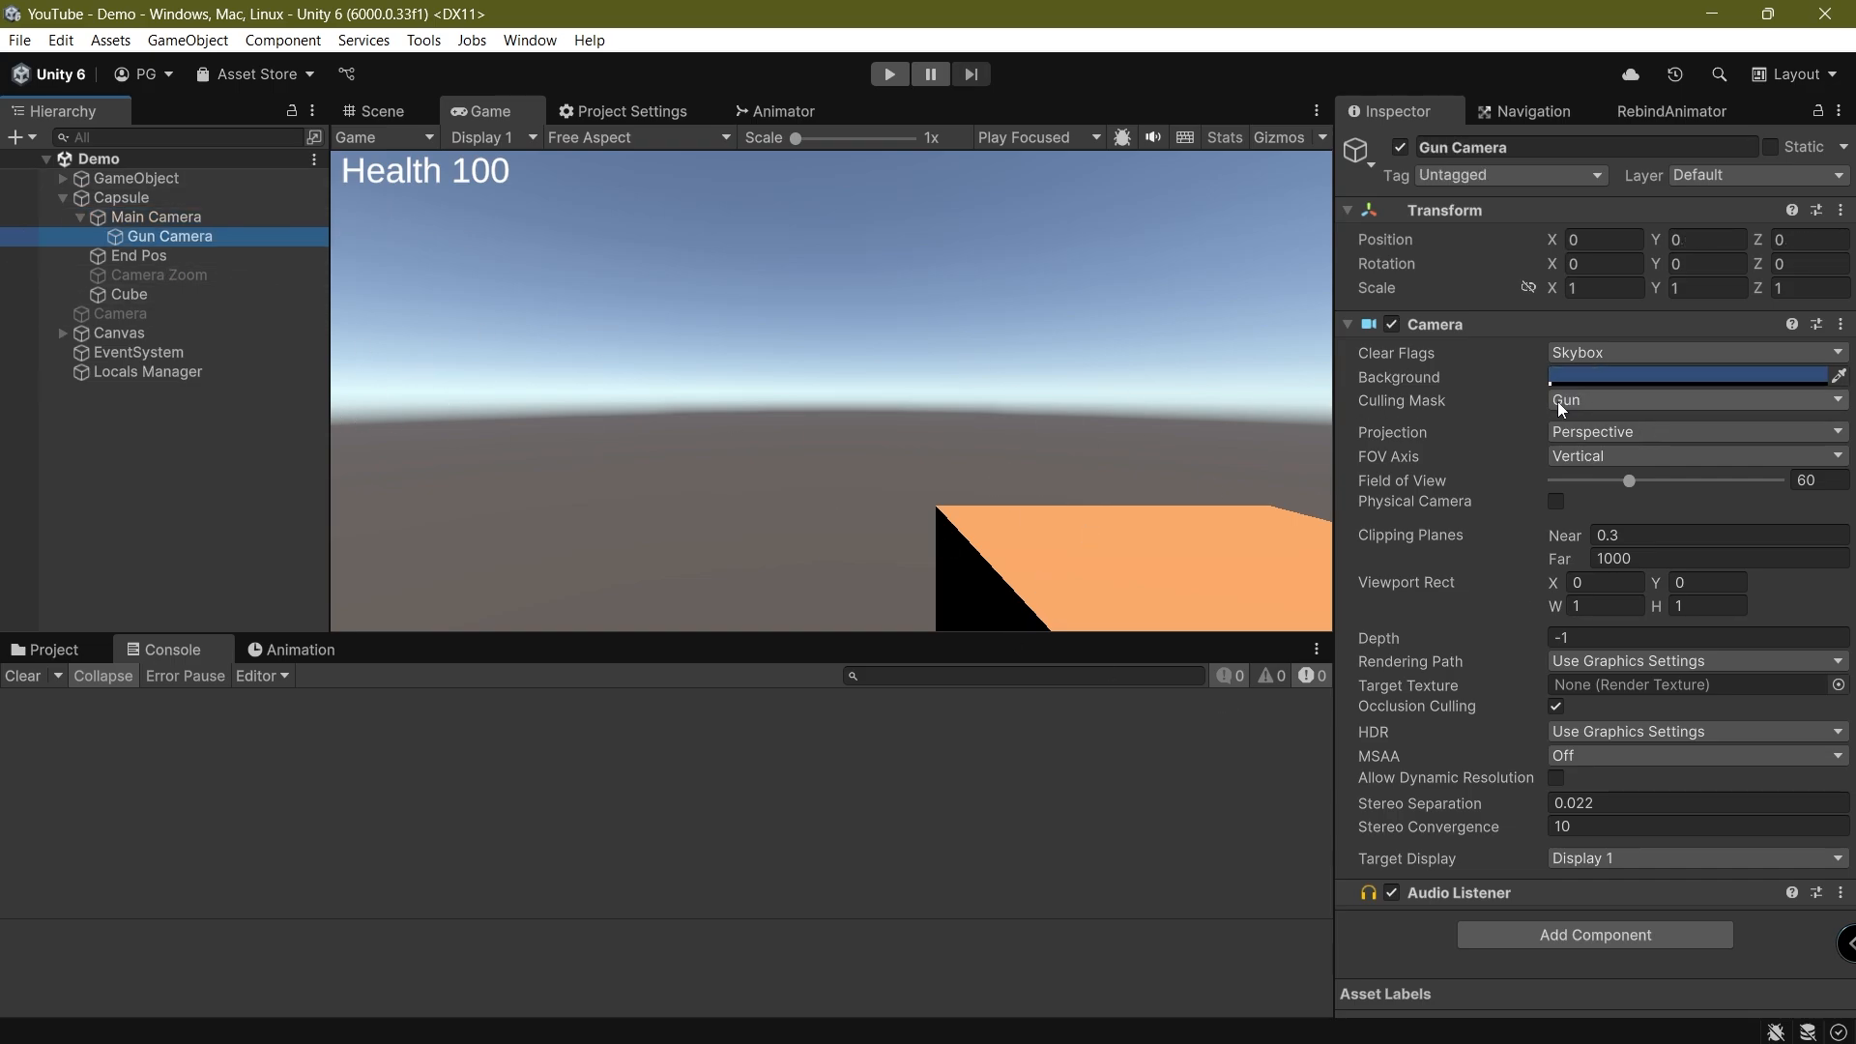
click(1570, 352)
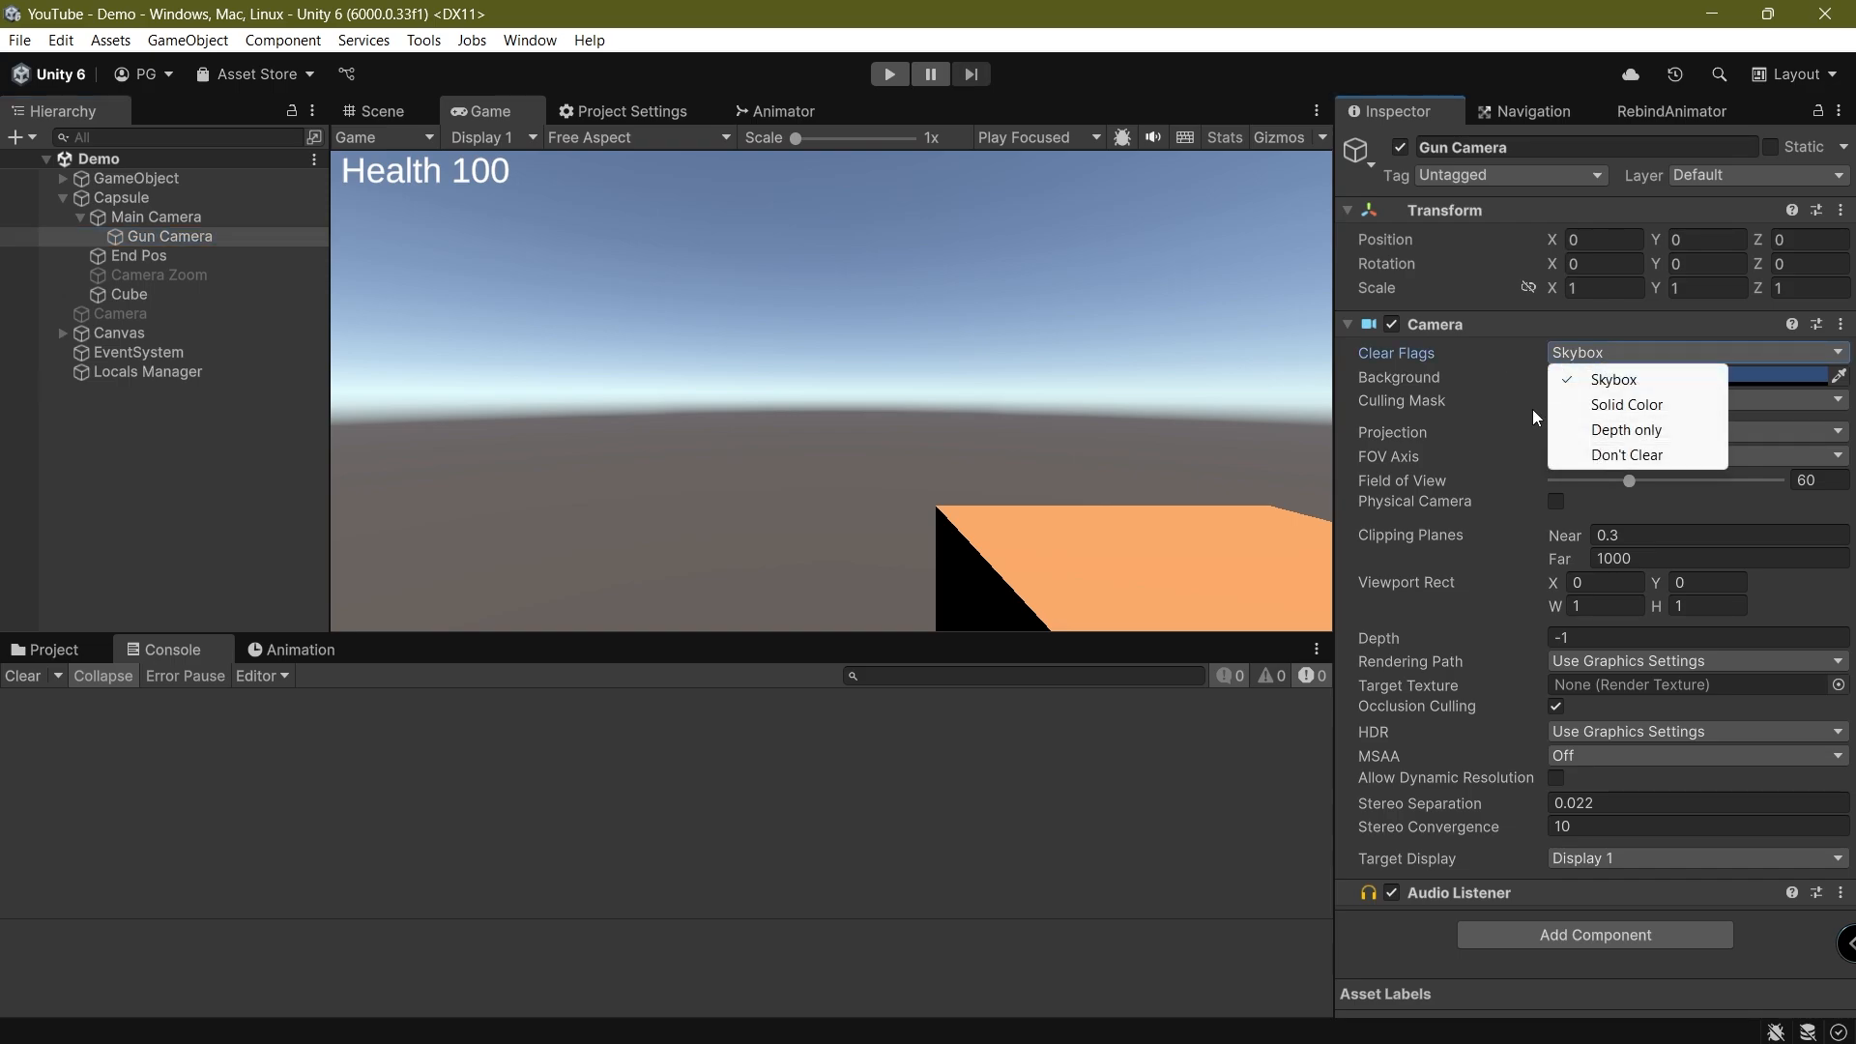
click(1630, 406)
click(1605, 353)
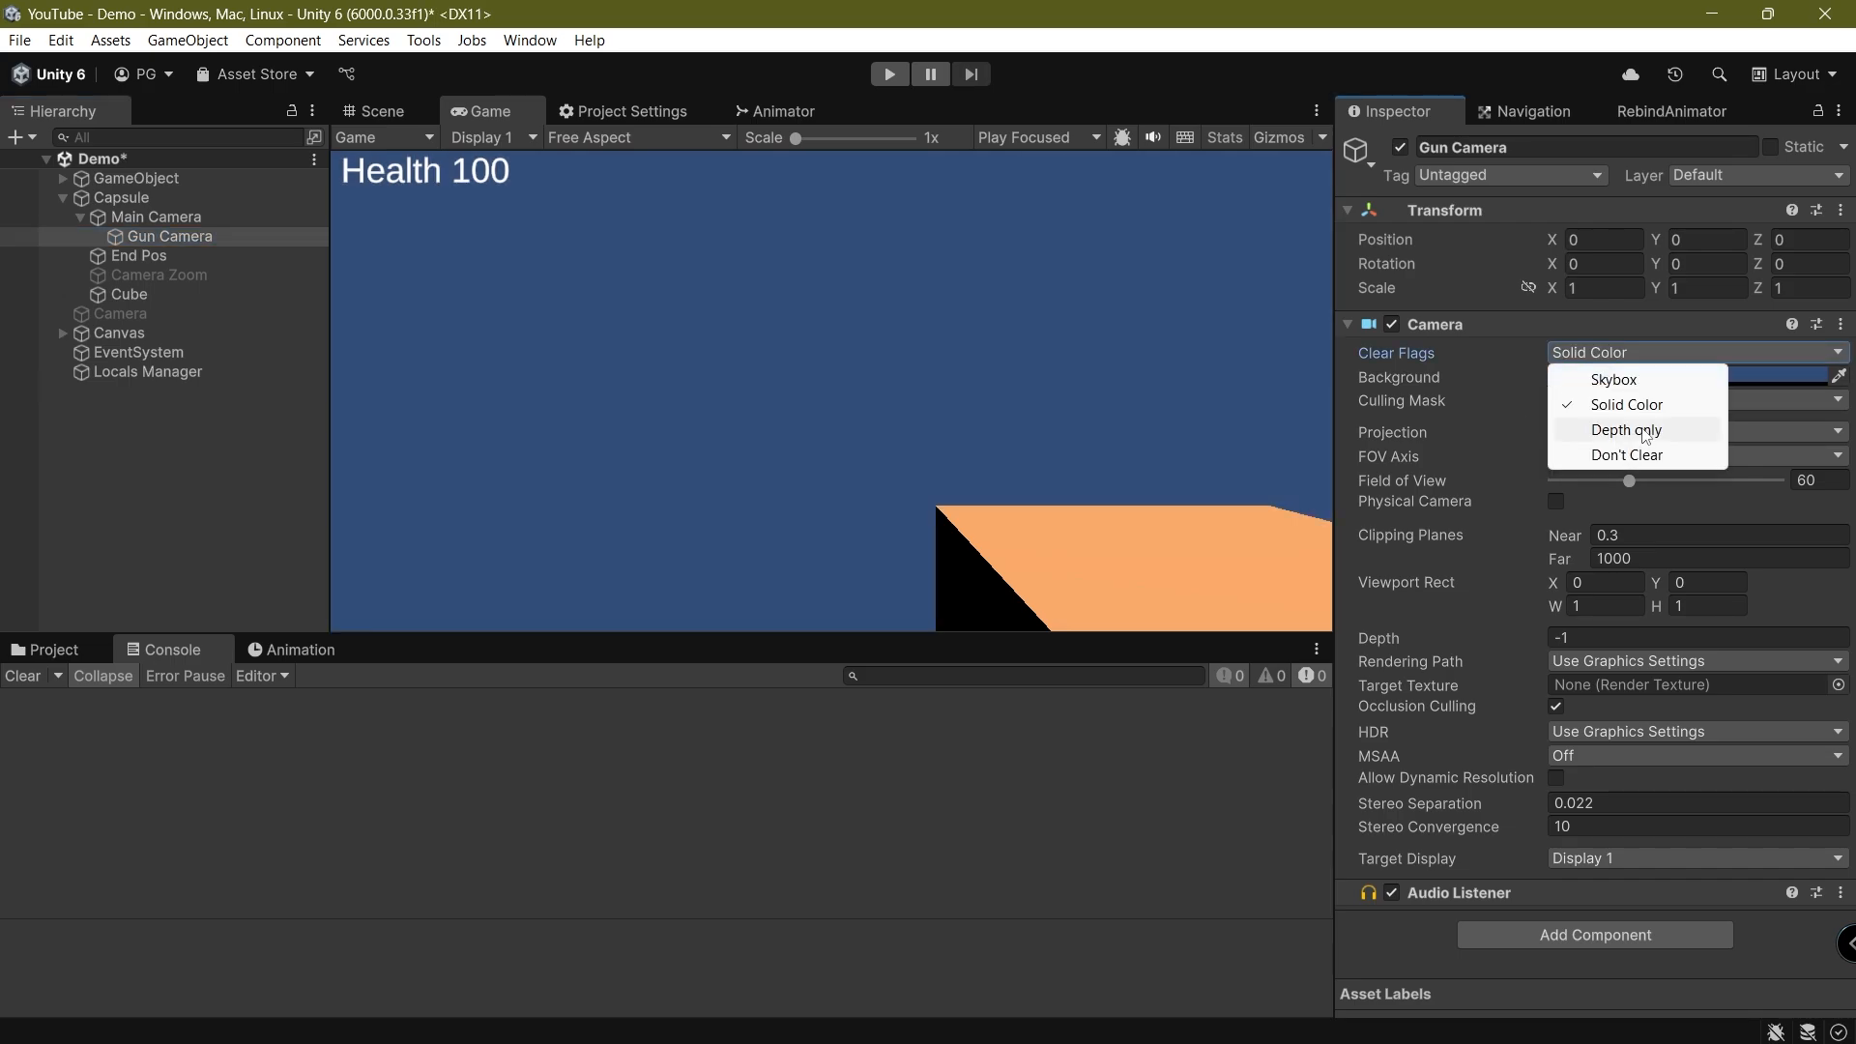
click(1634, 429)
click(1605, 354)
click(1627, 454)
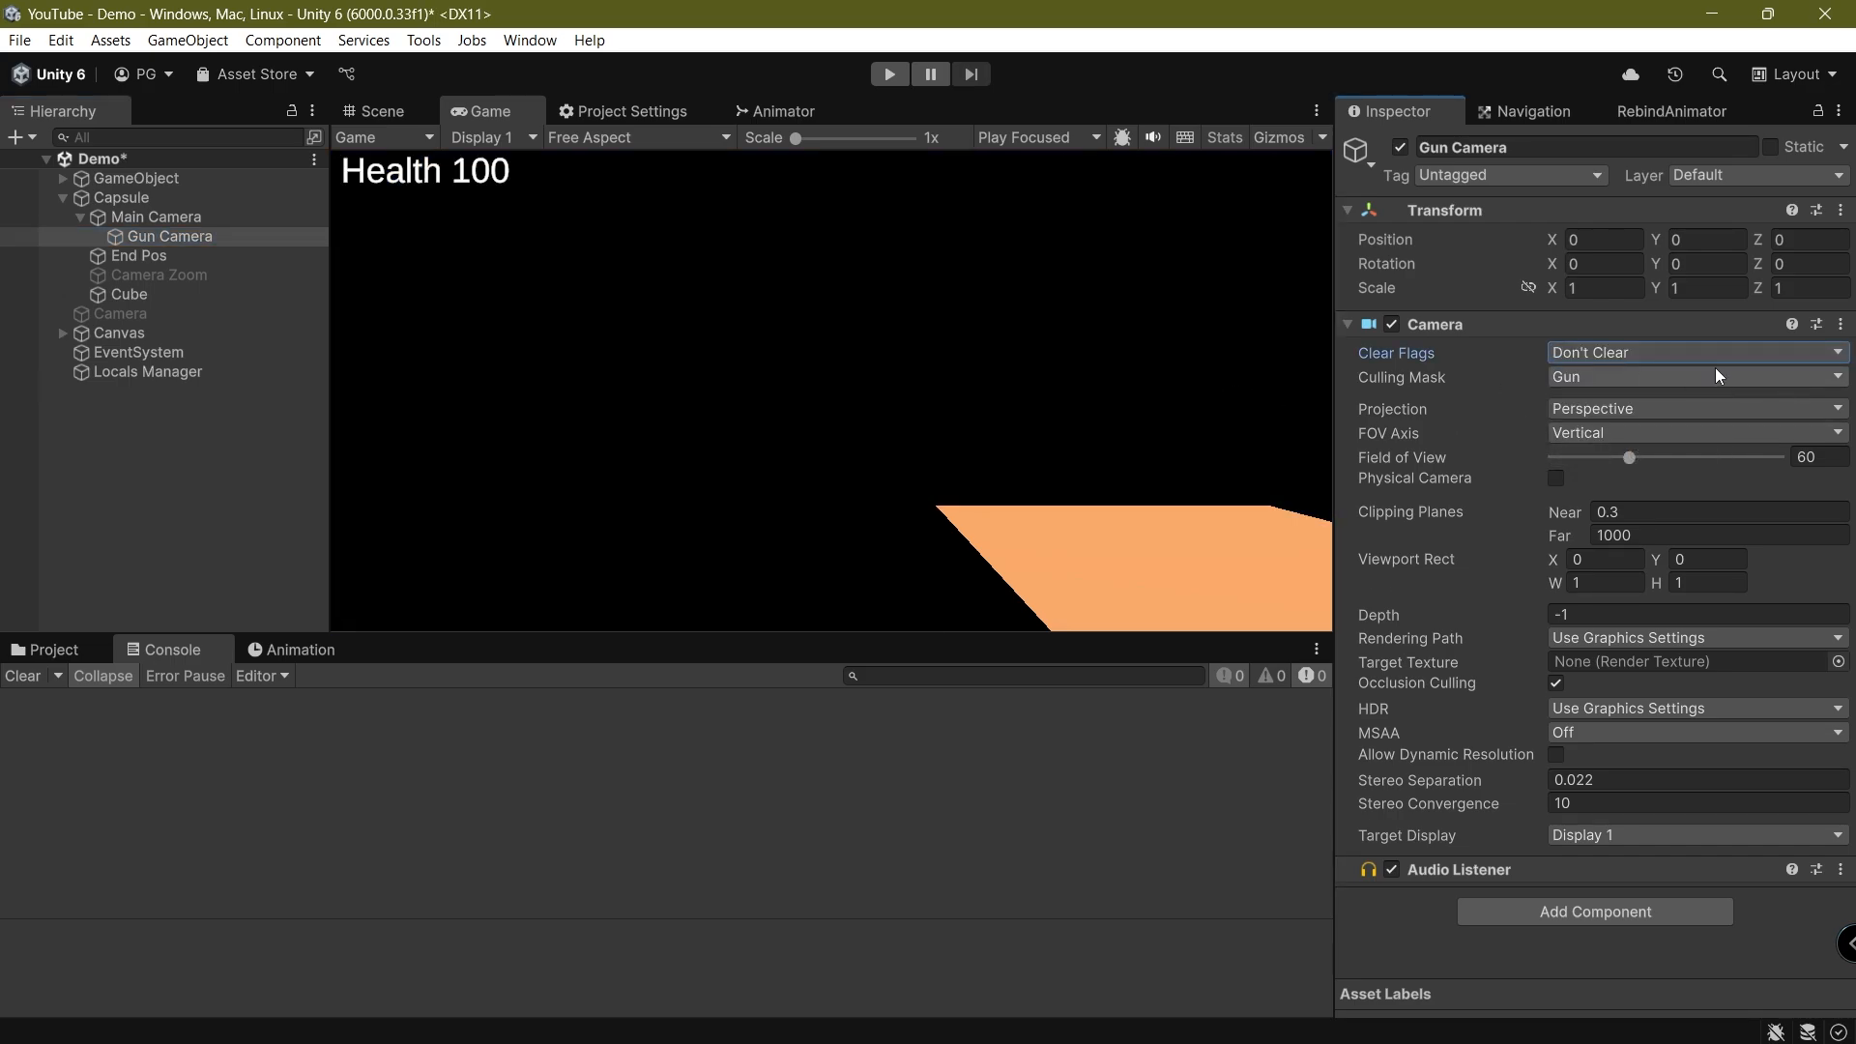
click(1655, 353)
click(1646, 381)
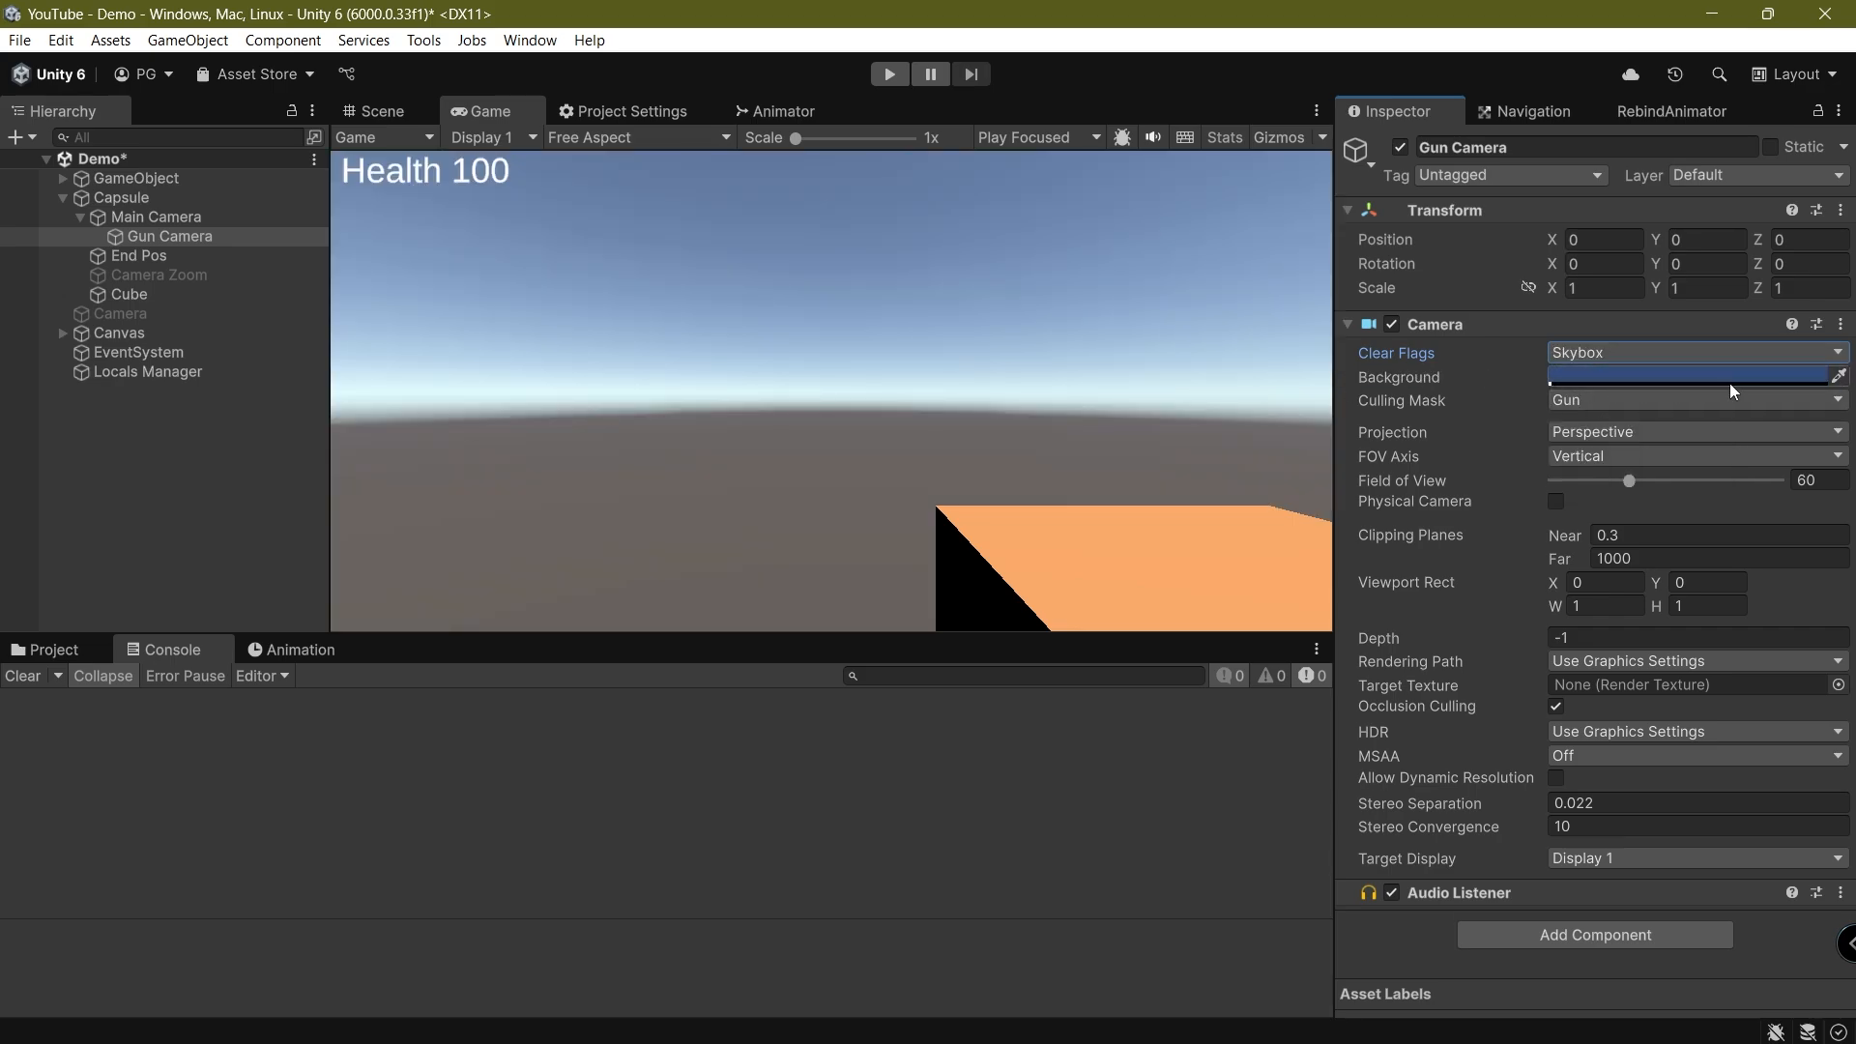
Change the Gun Camera's background colour to a more muted blue
click(1742, 375)
drag(1716, 546, 1679, 577)
click(1296, 439)
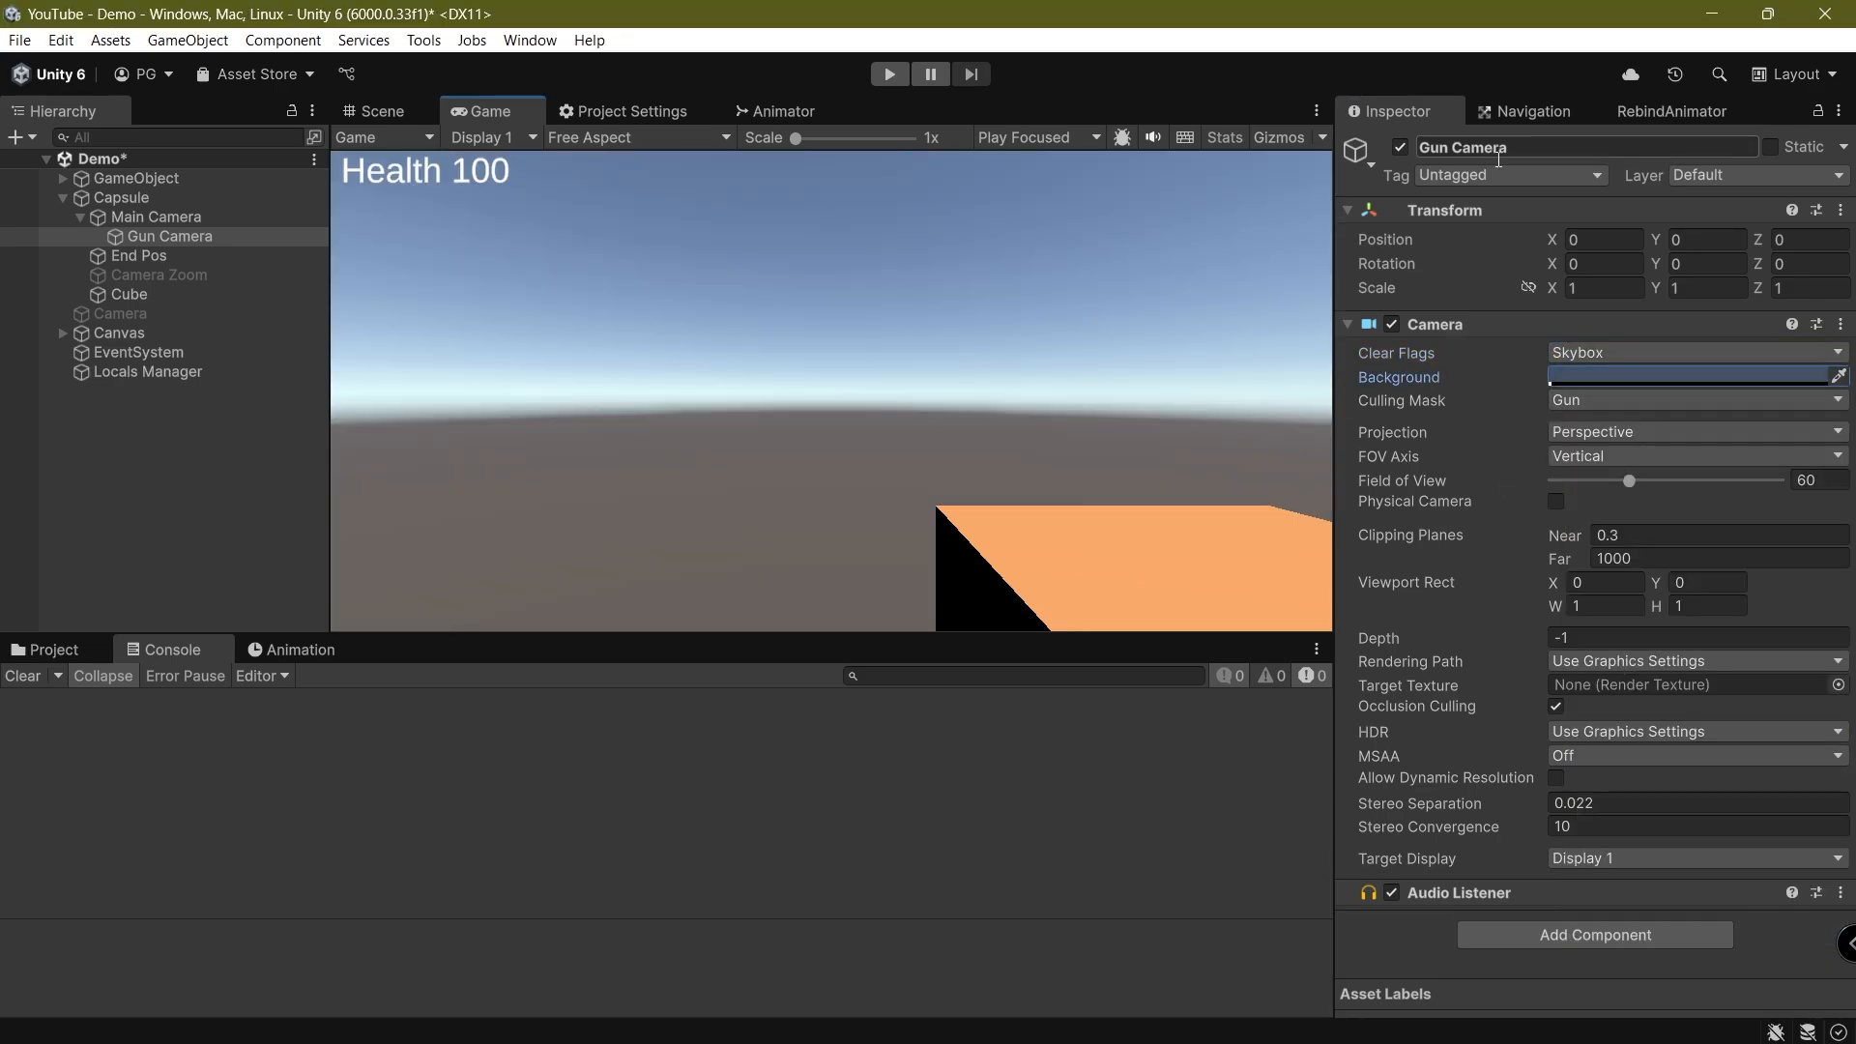
click(530, 41)
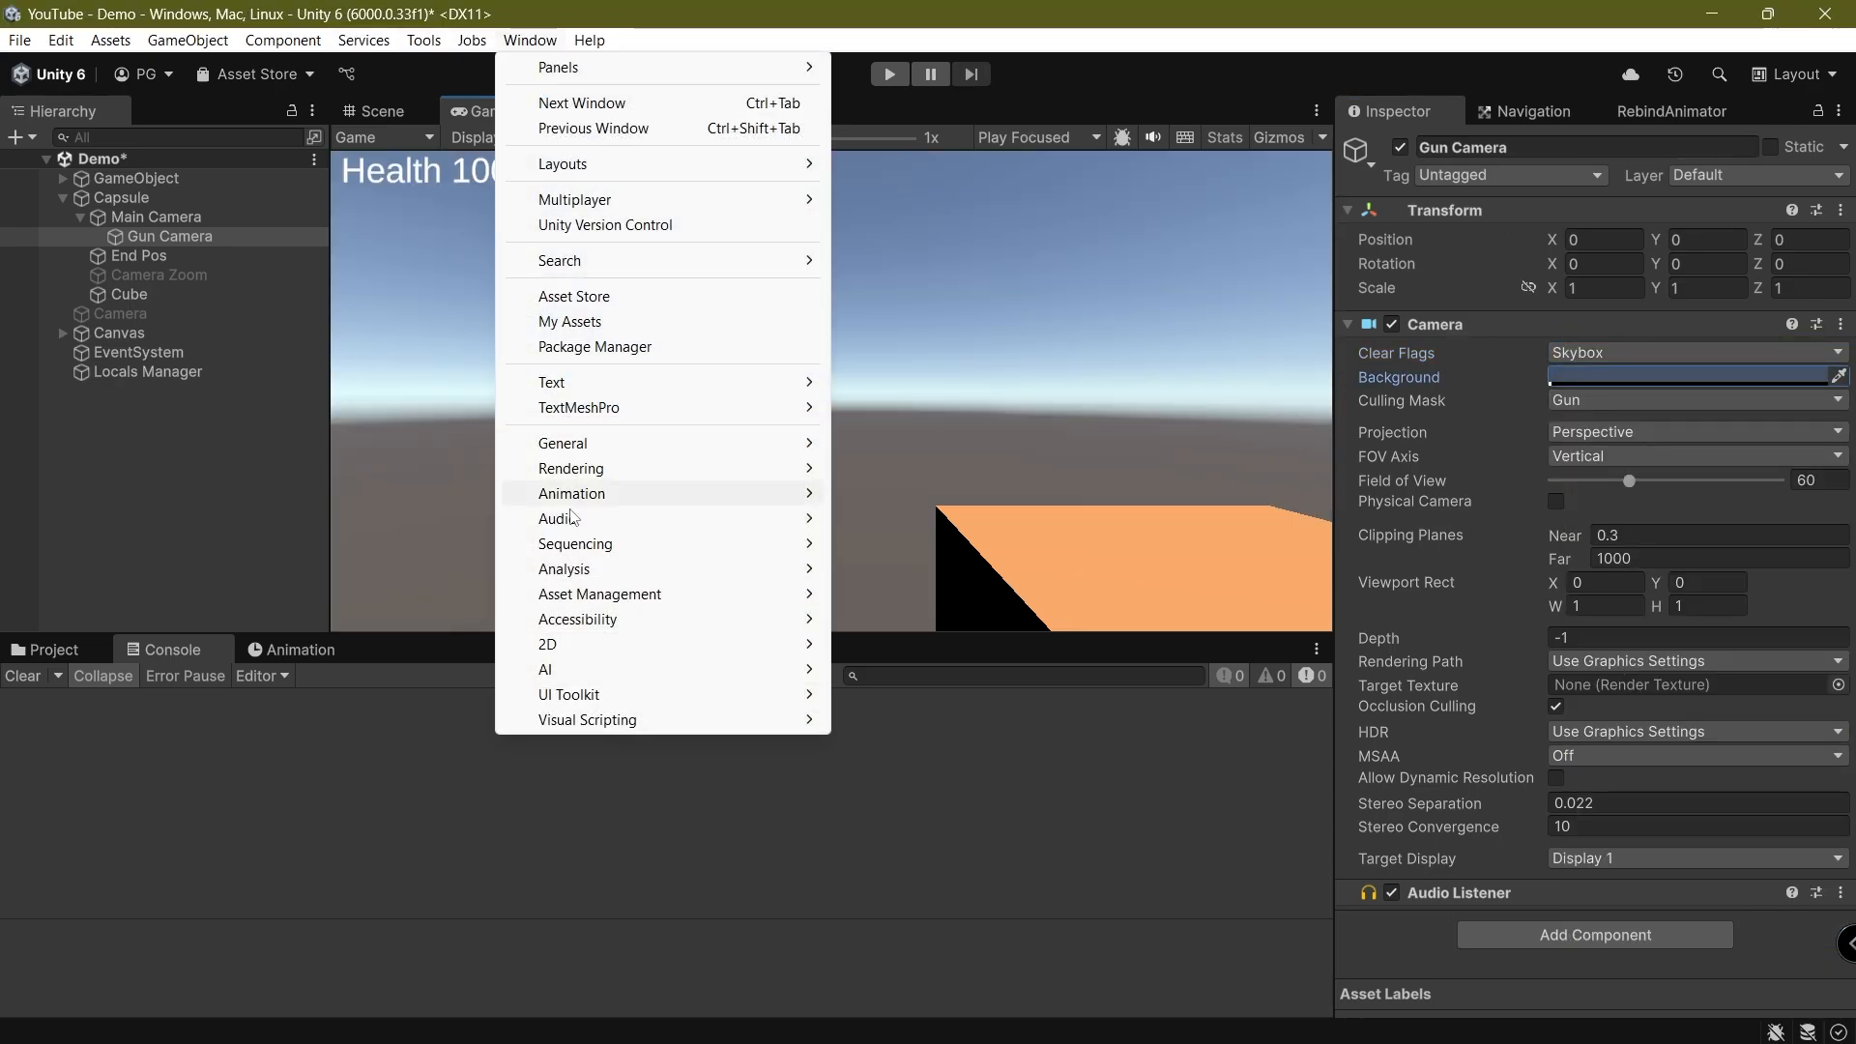
click(1346, 428)
Set the Gun Camera's clear flags to Solid Color and its background to yellow at about half opacity
click(1653, 354)
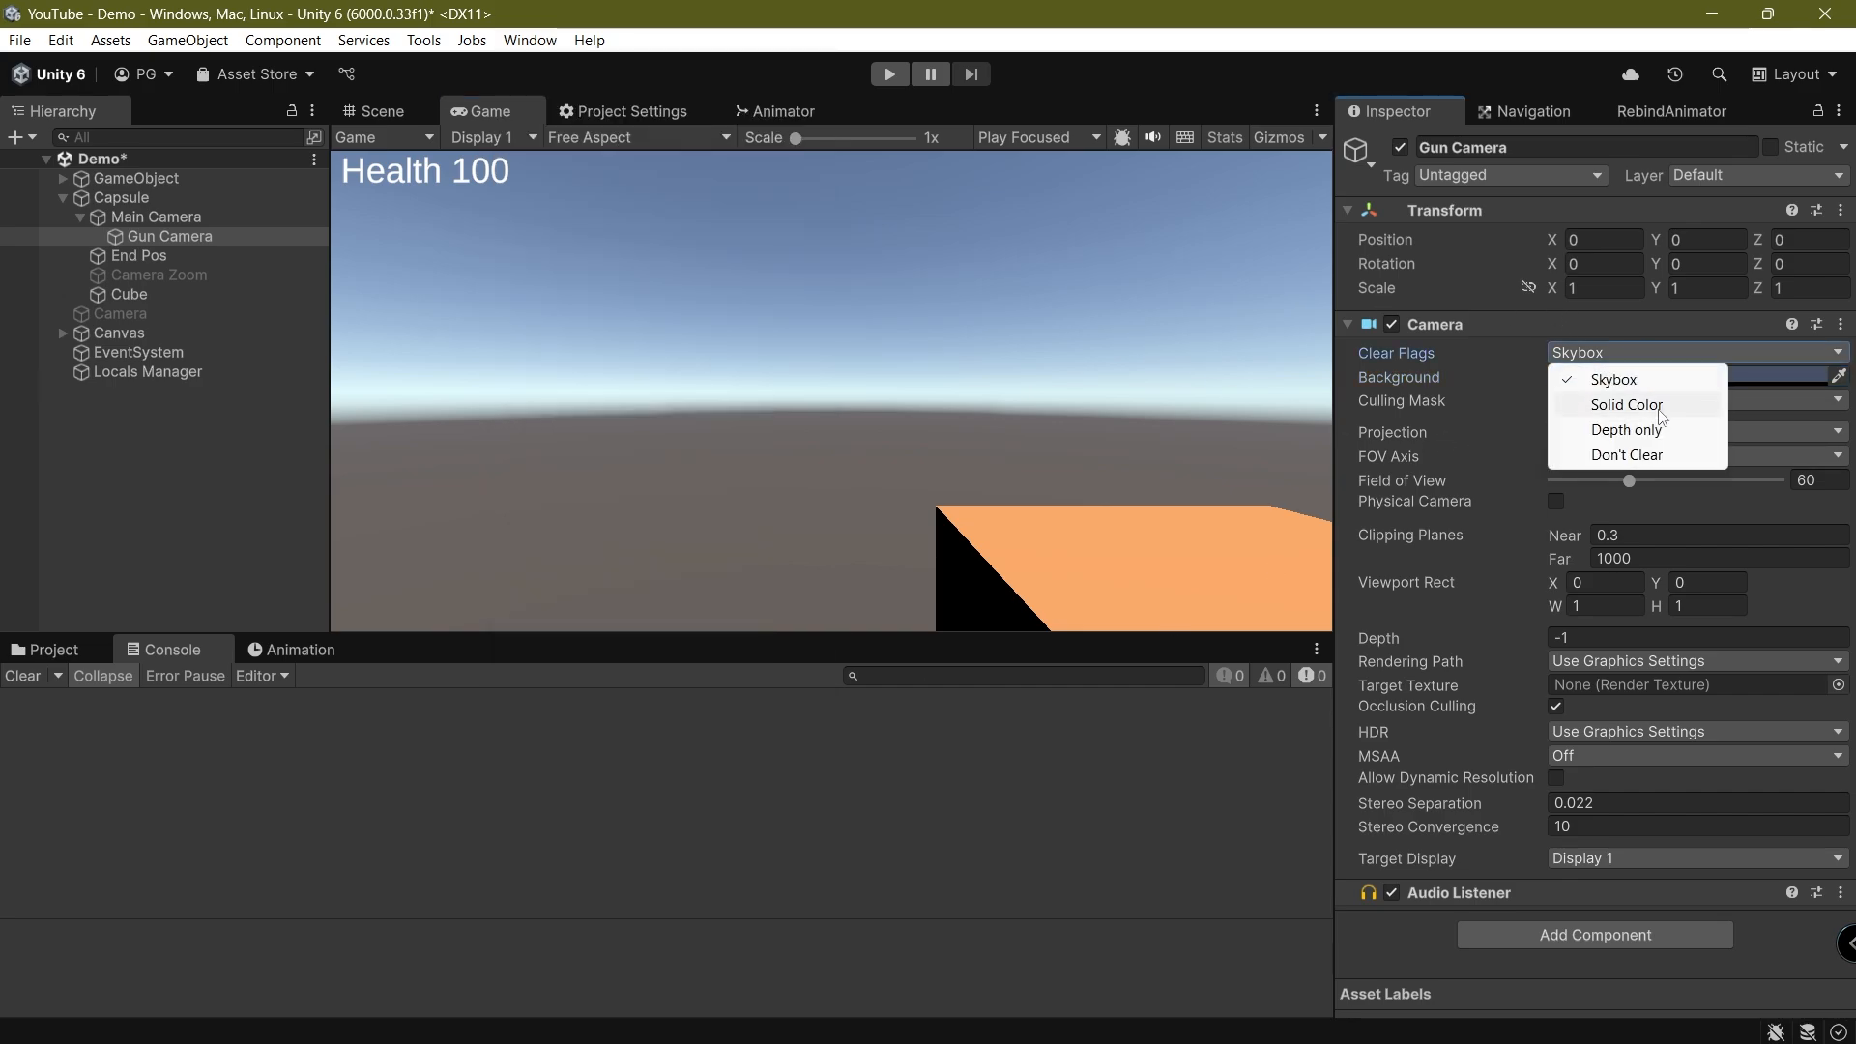
click(1612, 404)
click(1678, 375)
drag(1707, 382, 227, 378)
drag(242, 507, 287, 453)
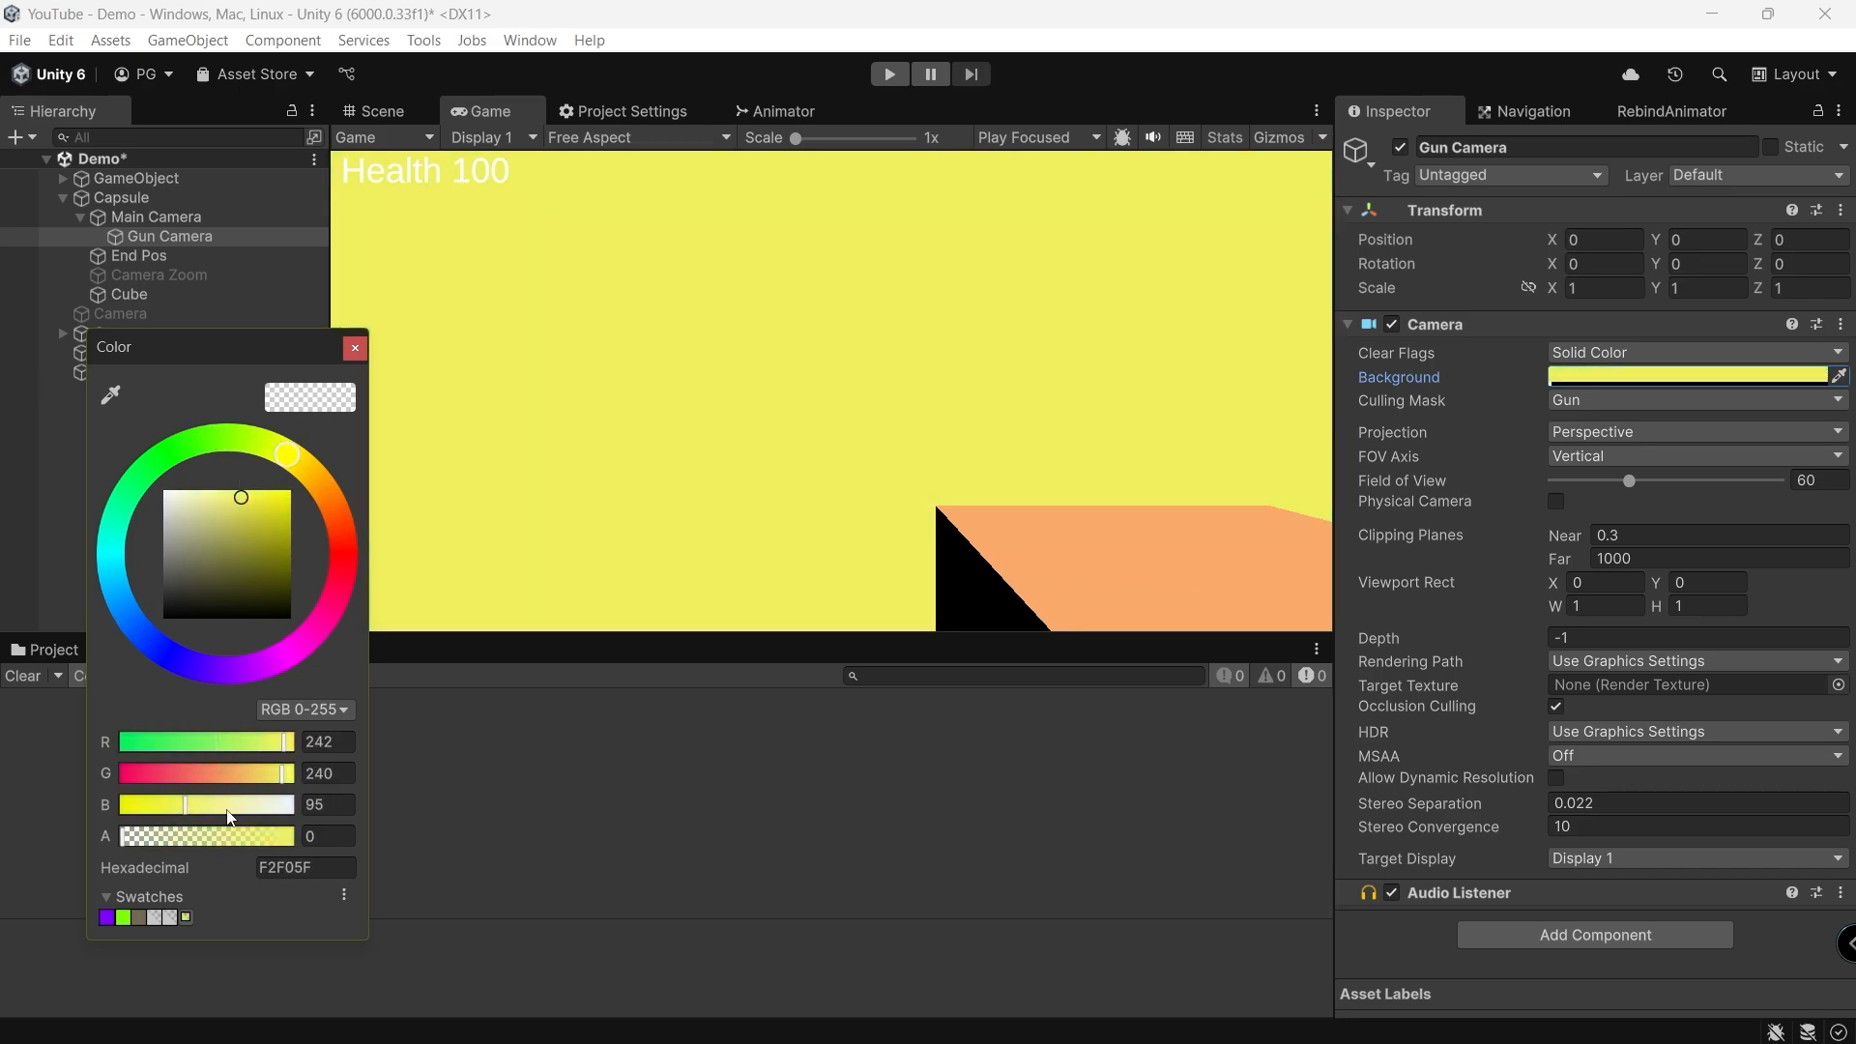
drag(283, 843, 204, 843)
click(431, 781)
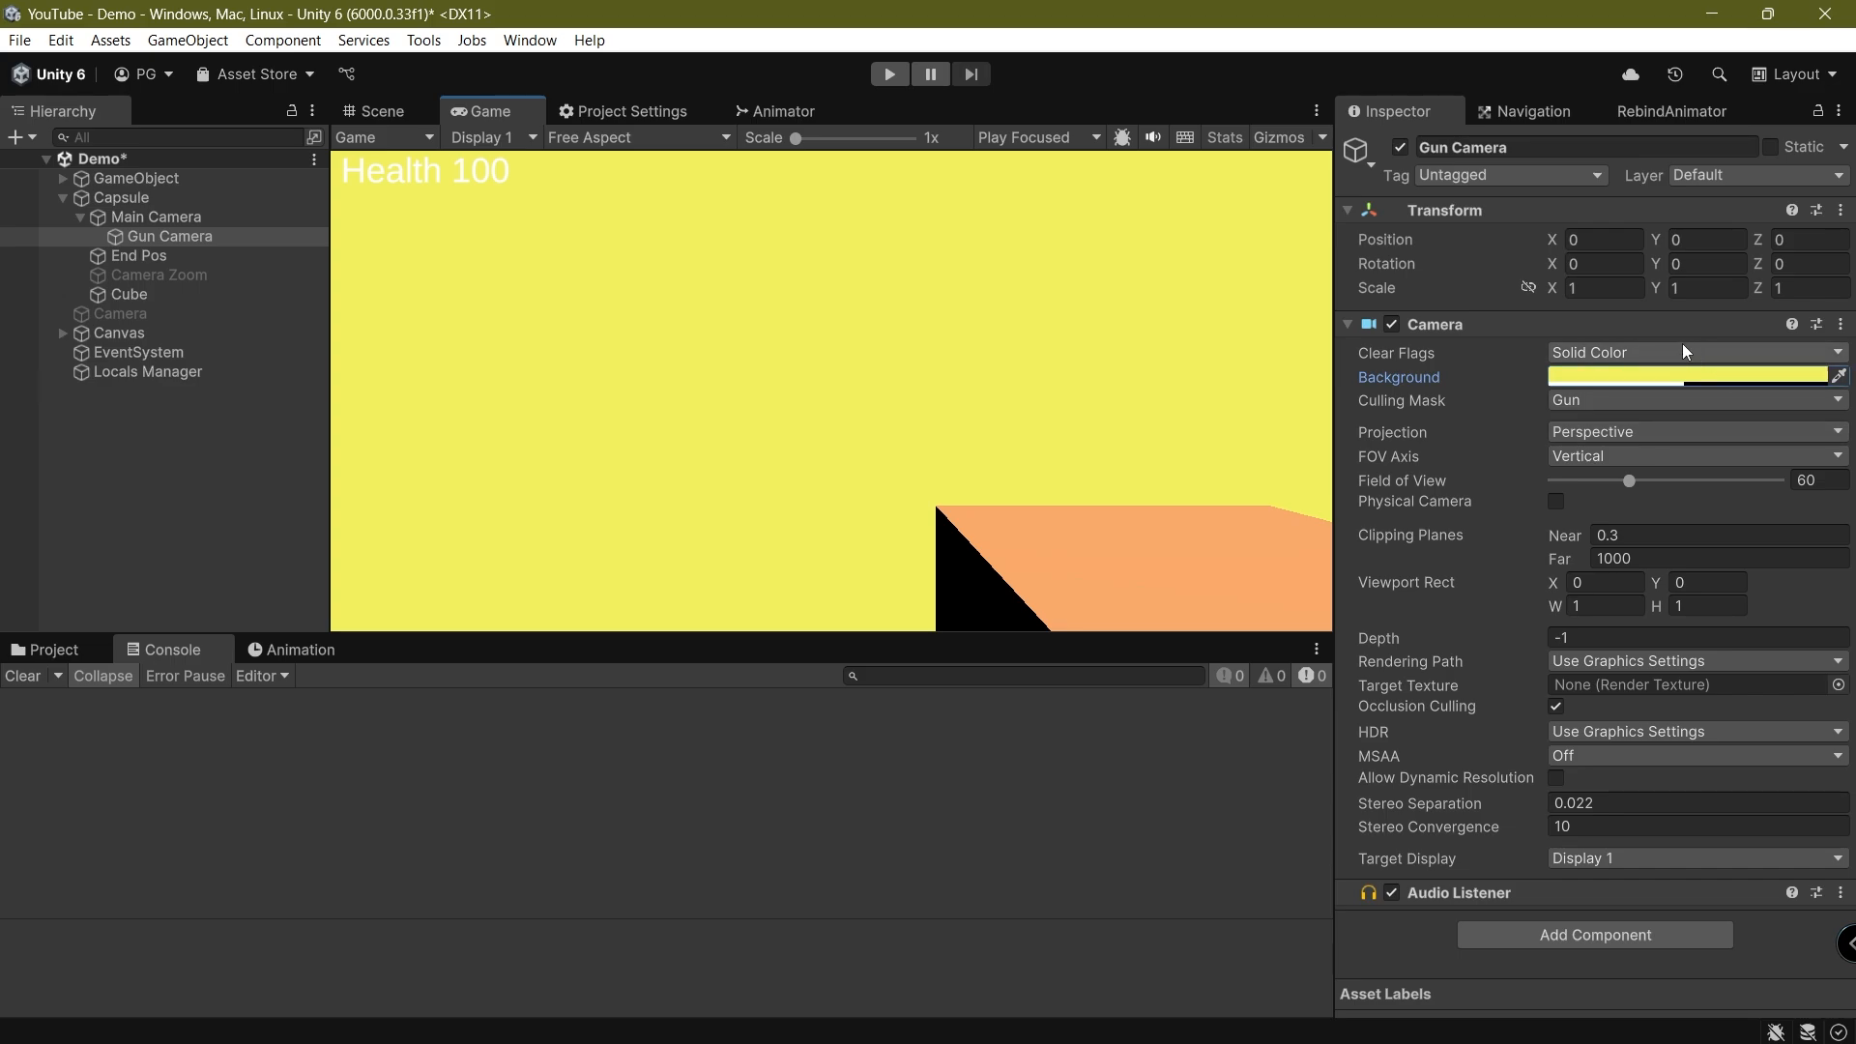
Set the Gun Camera's clear flags to Depth only and re-enable the Main Camera's Camera component
click(1687, 352)
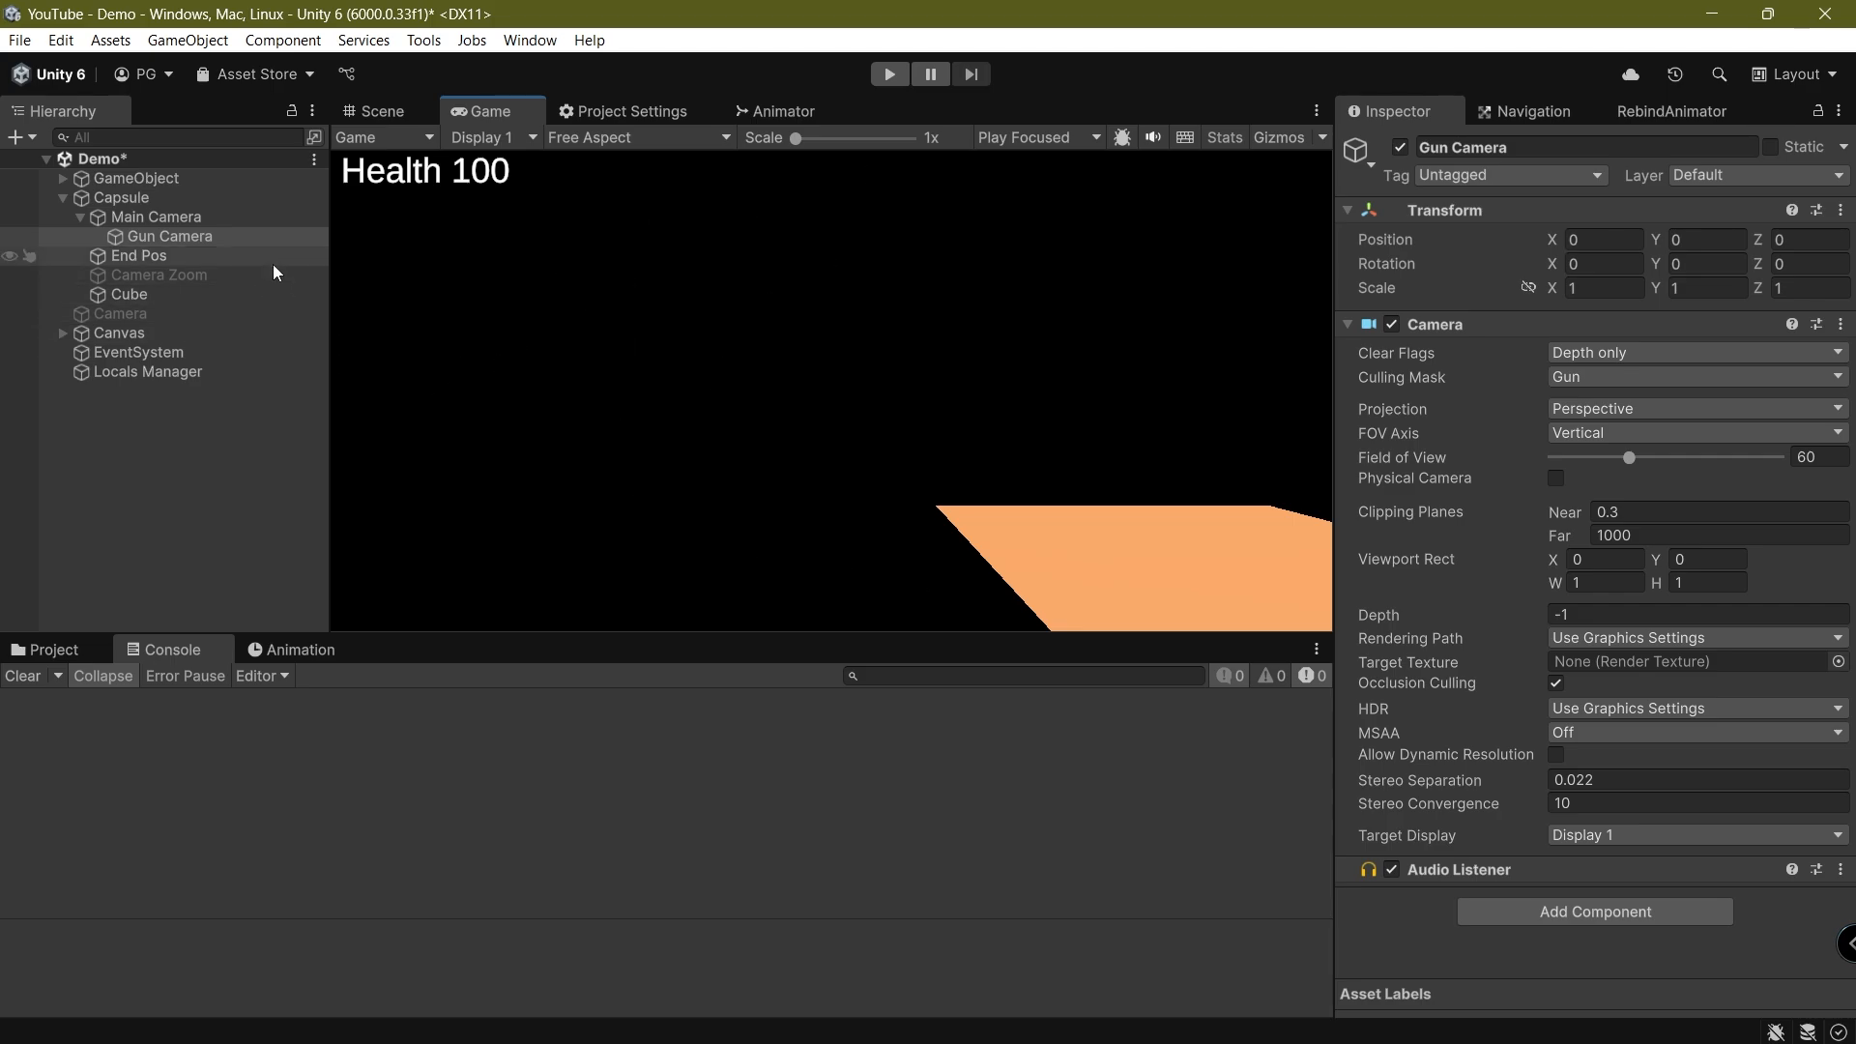
click(224, 218)
click(1397, 324)
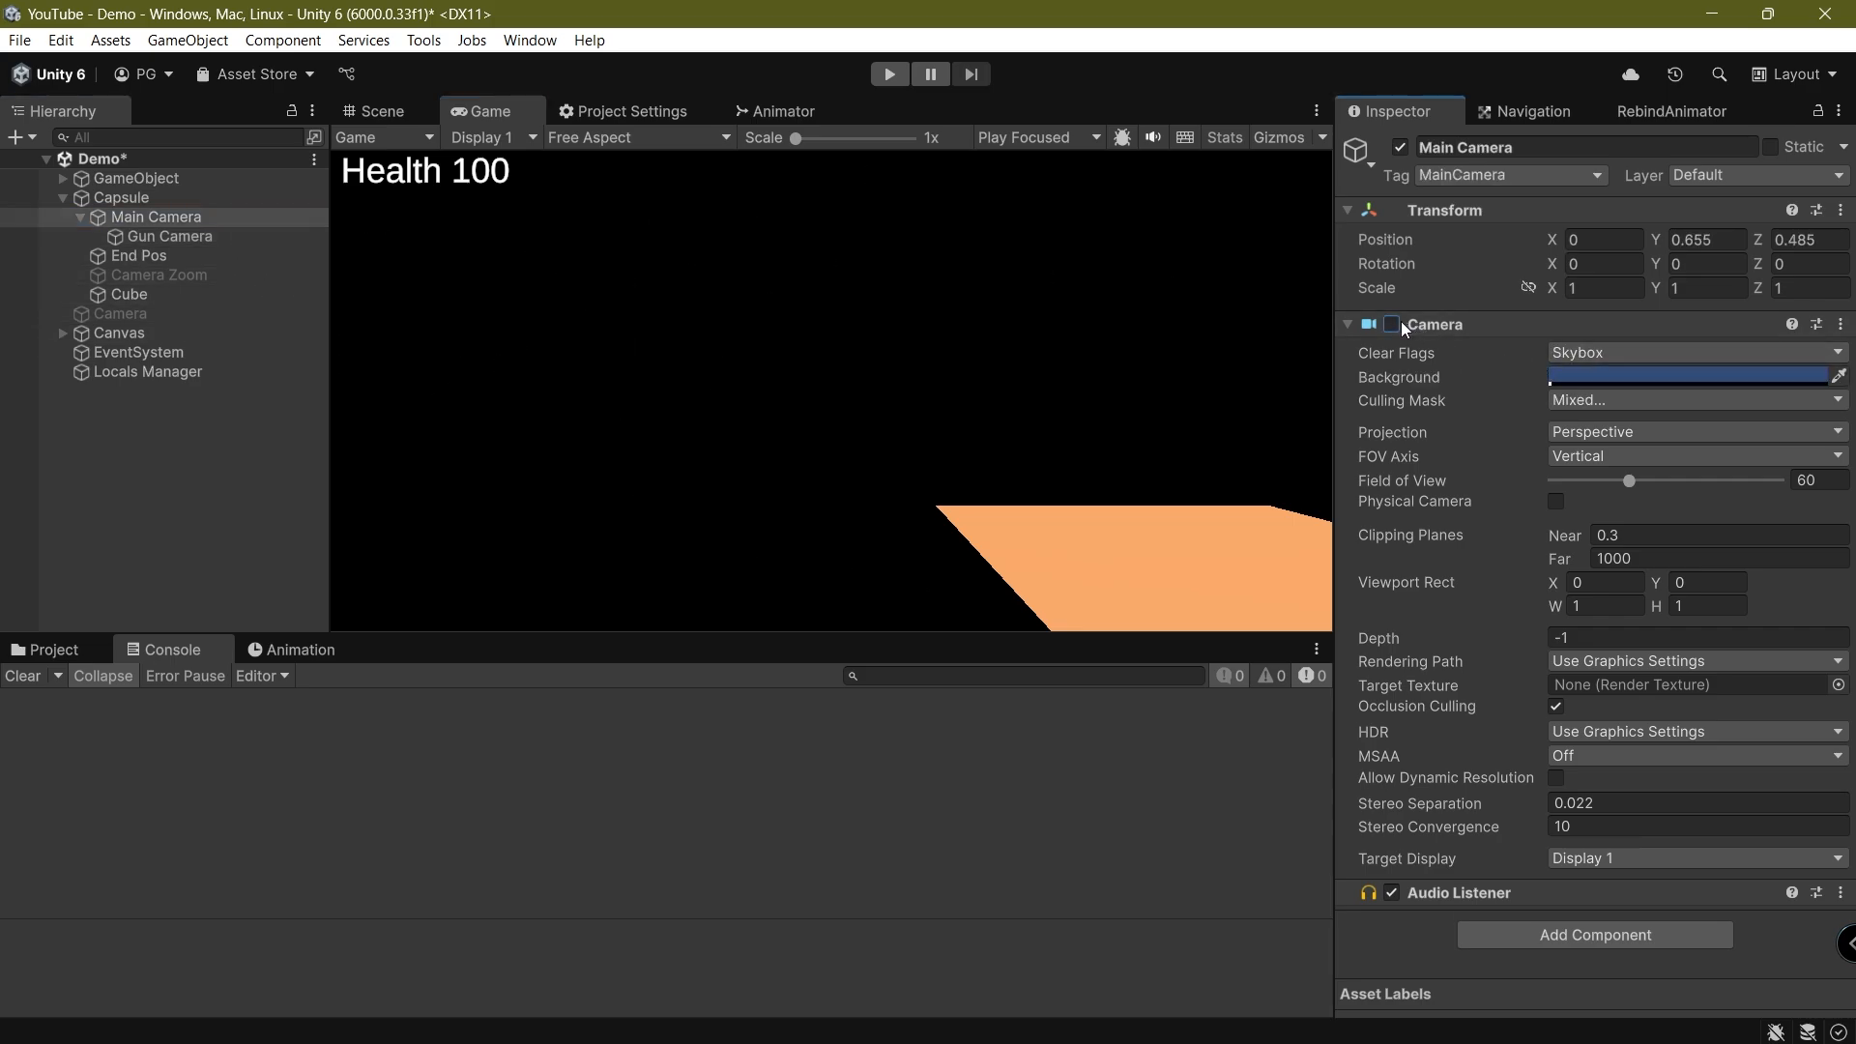
click(1401, 321)
Set the Gun Camera's depth to 1, save the scene, and compare it with the Main Camera's depth
click(174, 237)
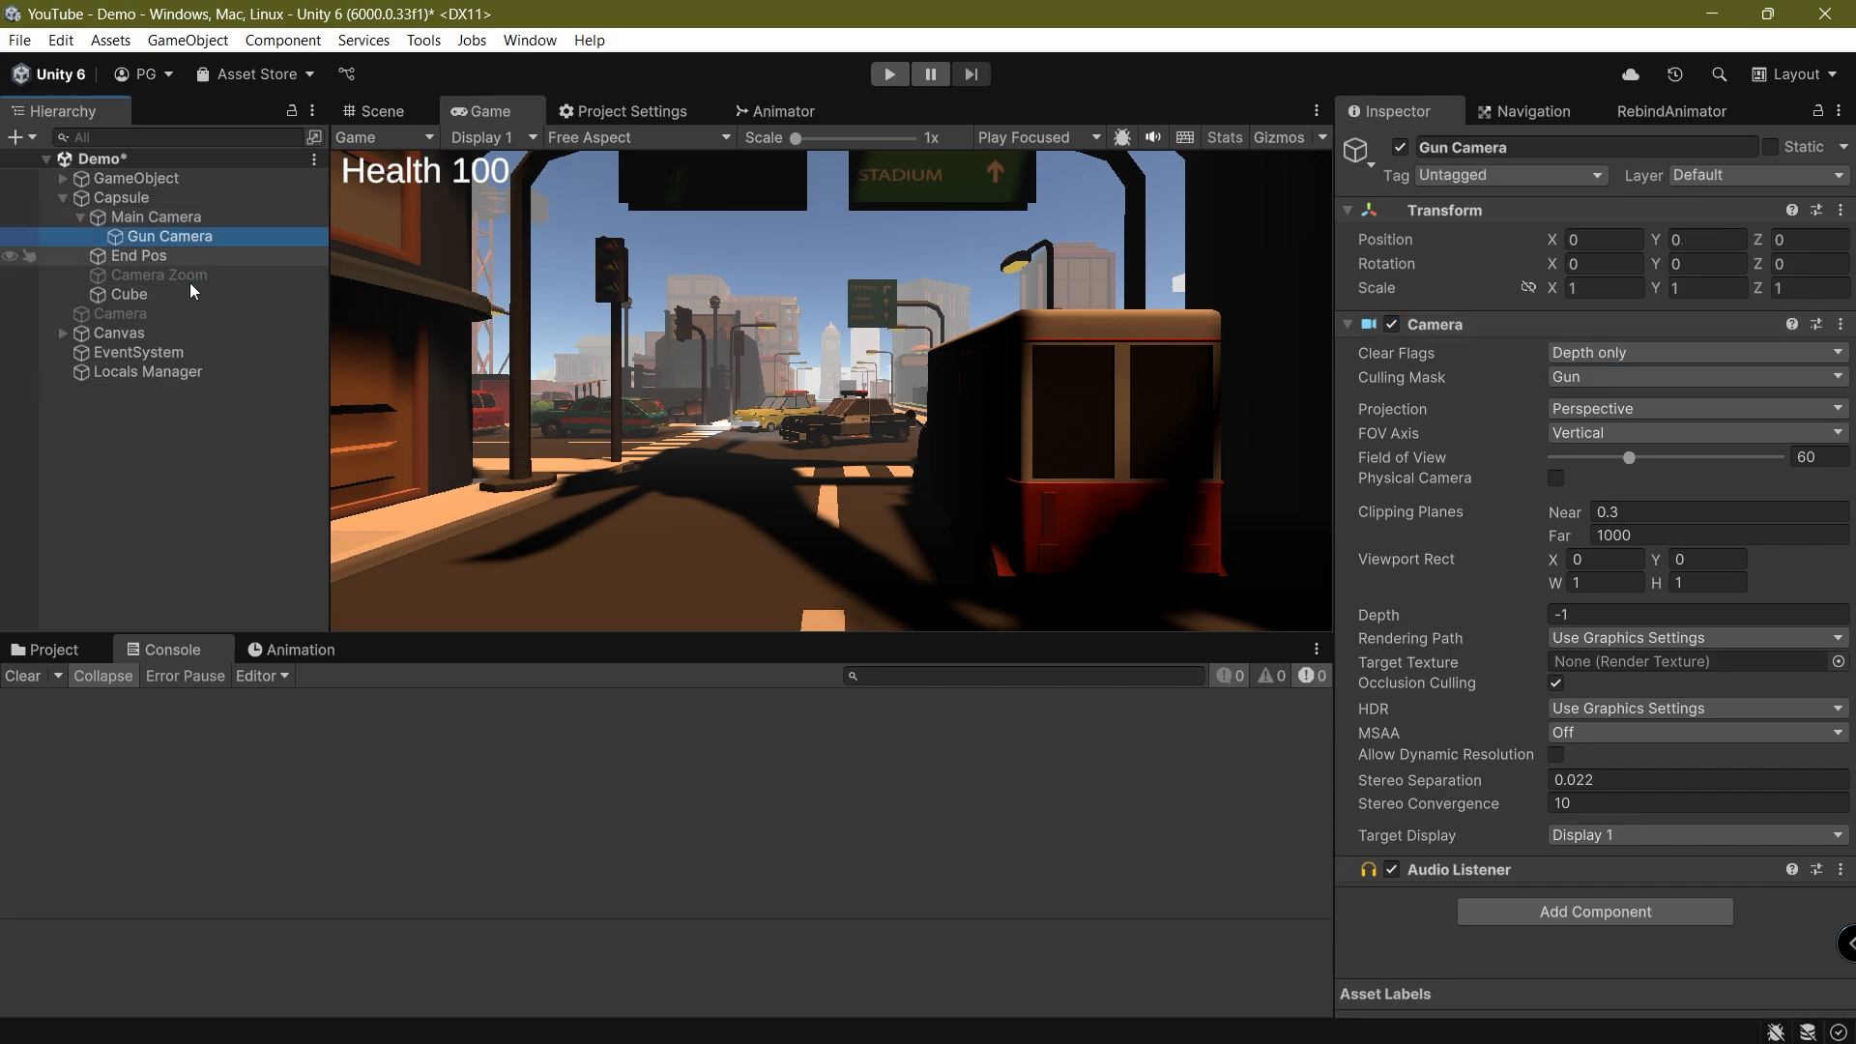
click(1573, 612)
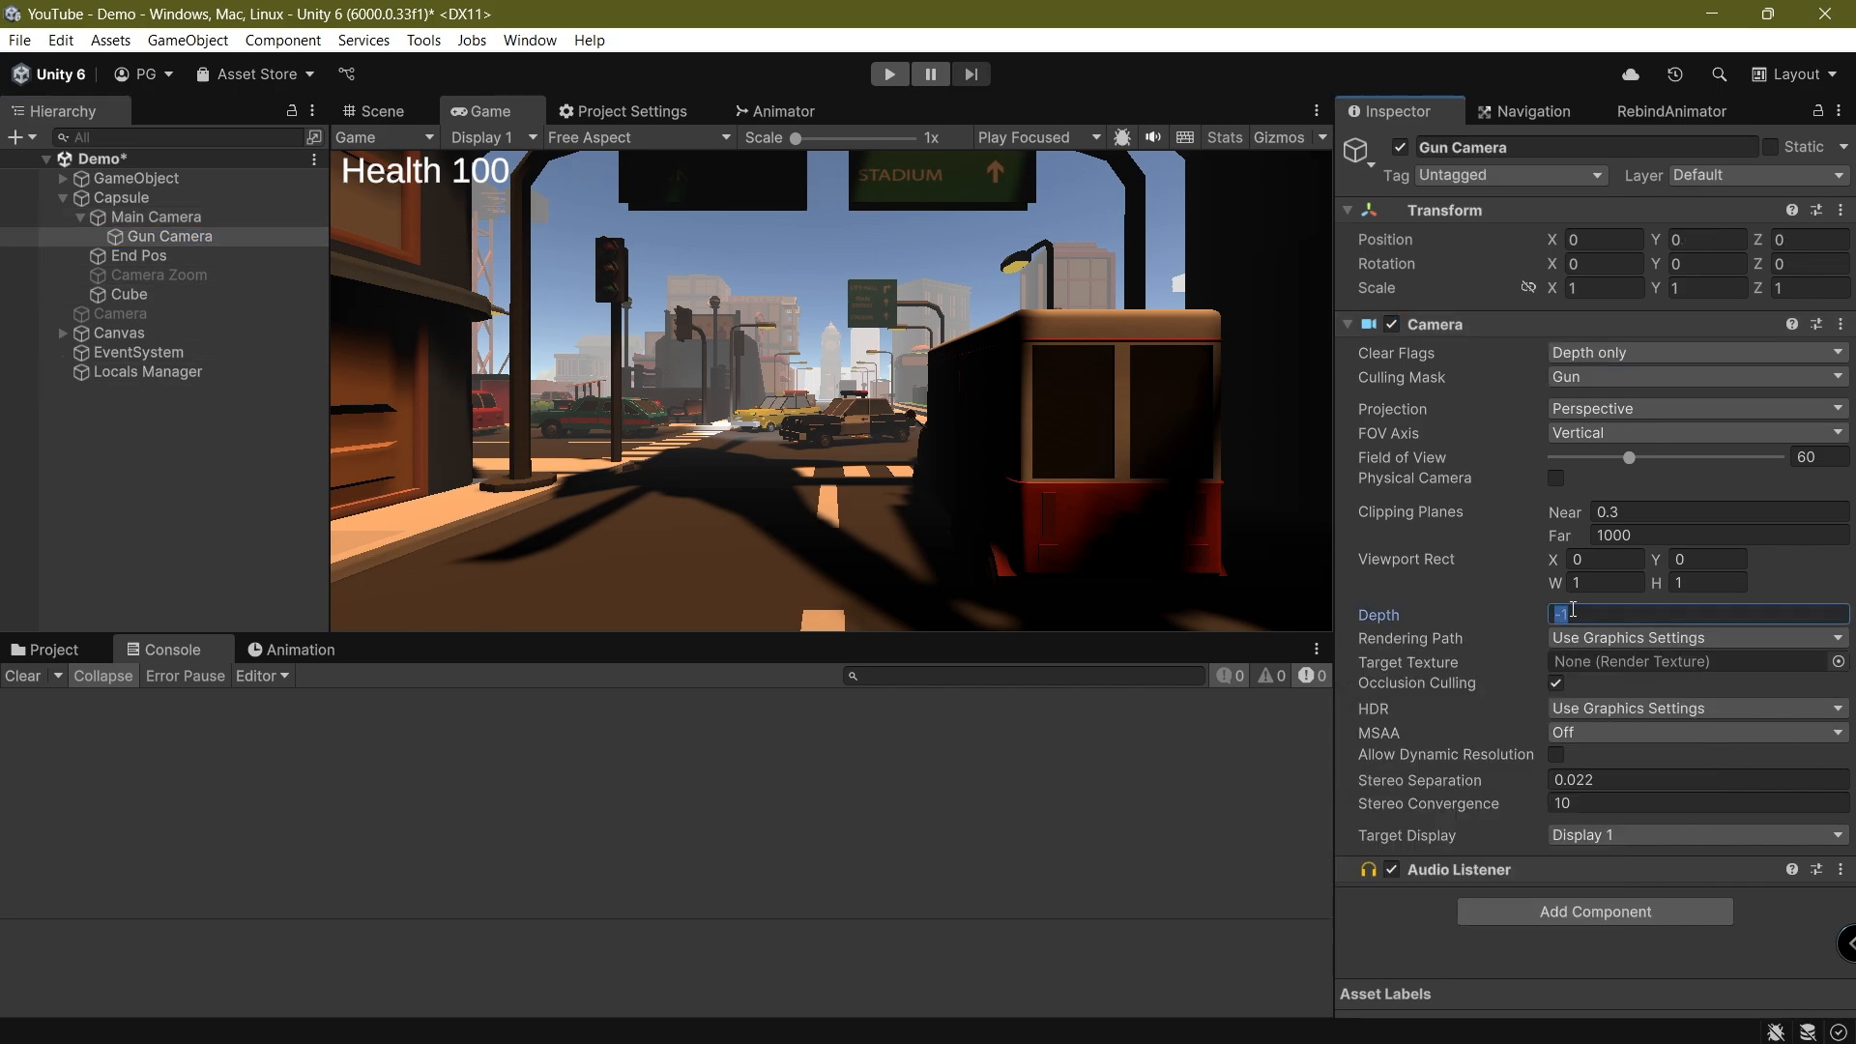
text(1)
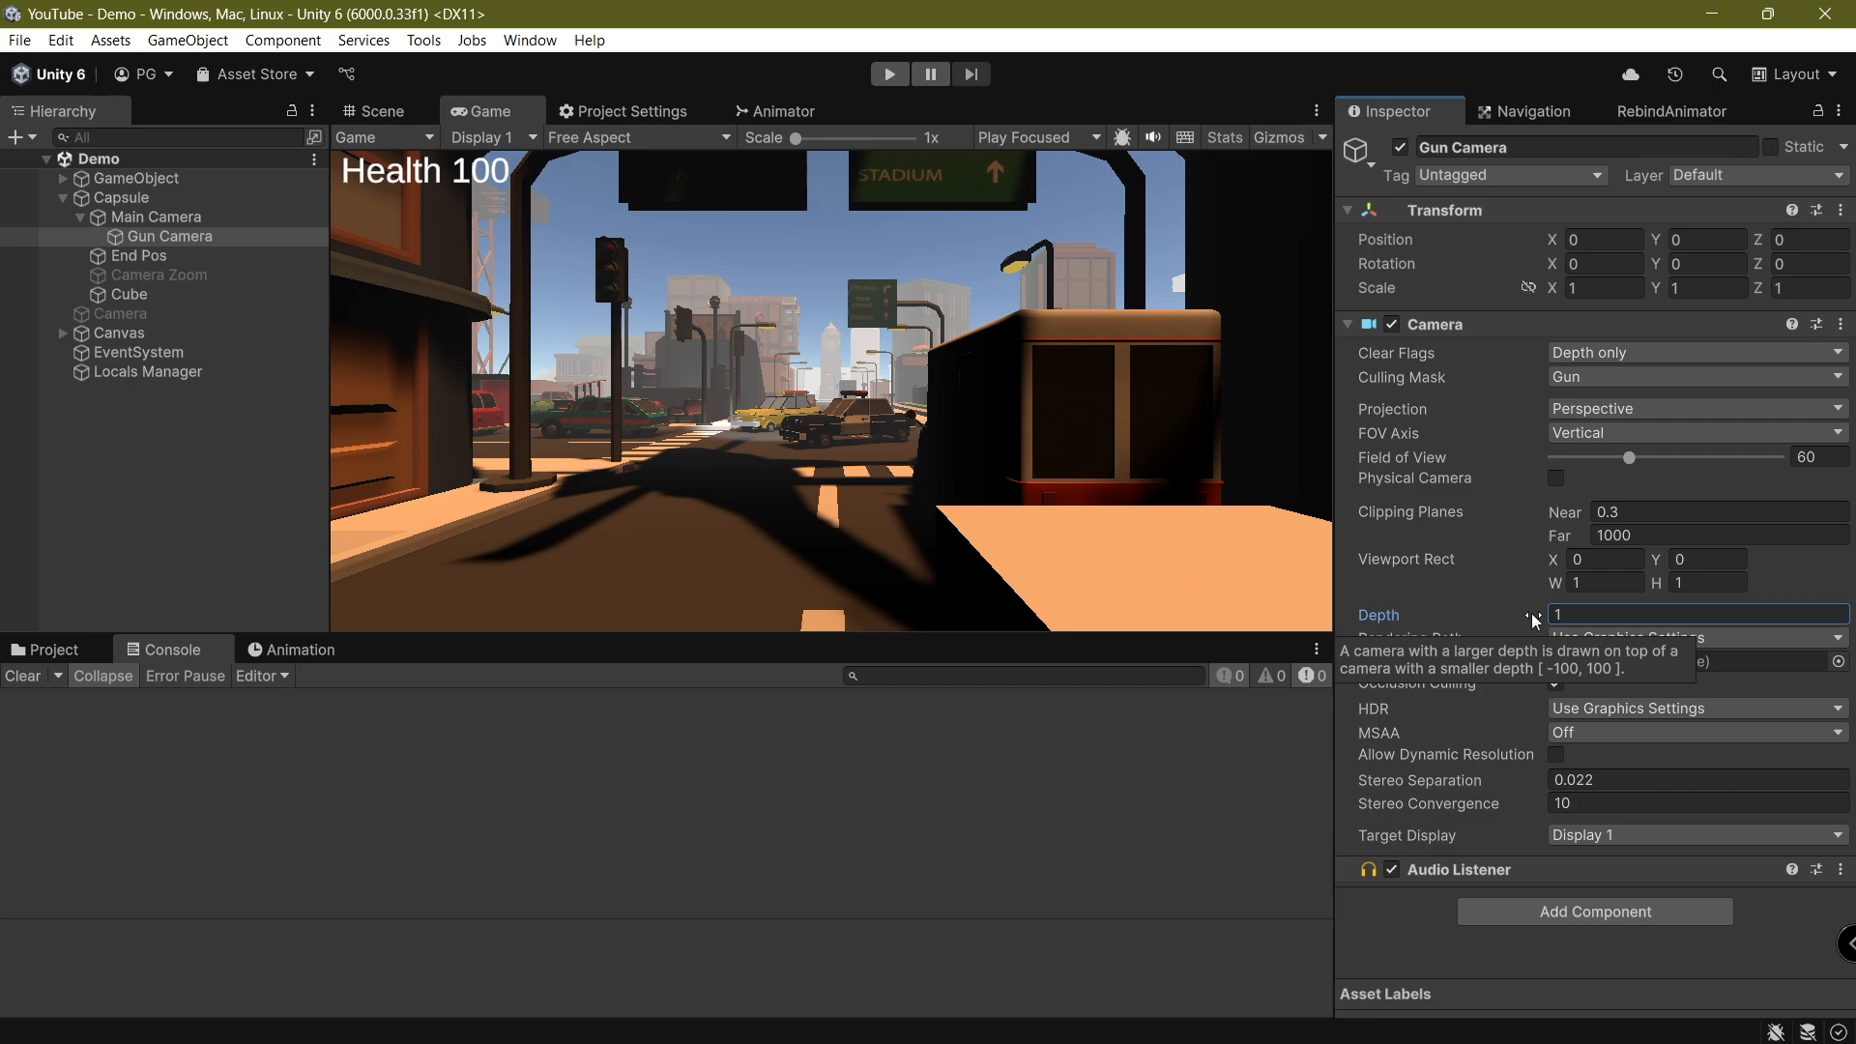
click(165, 222)
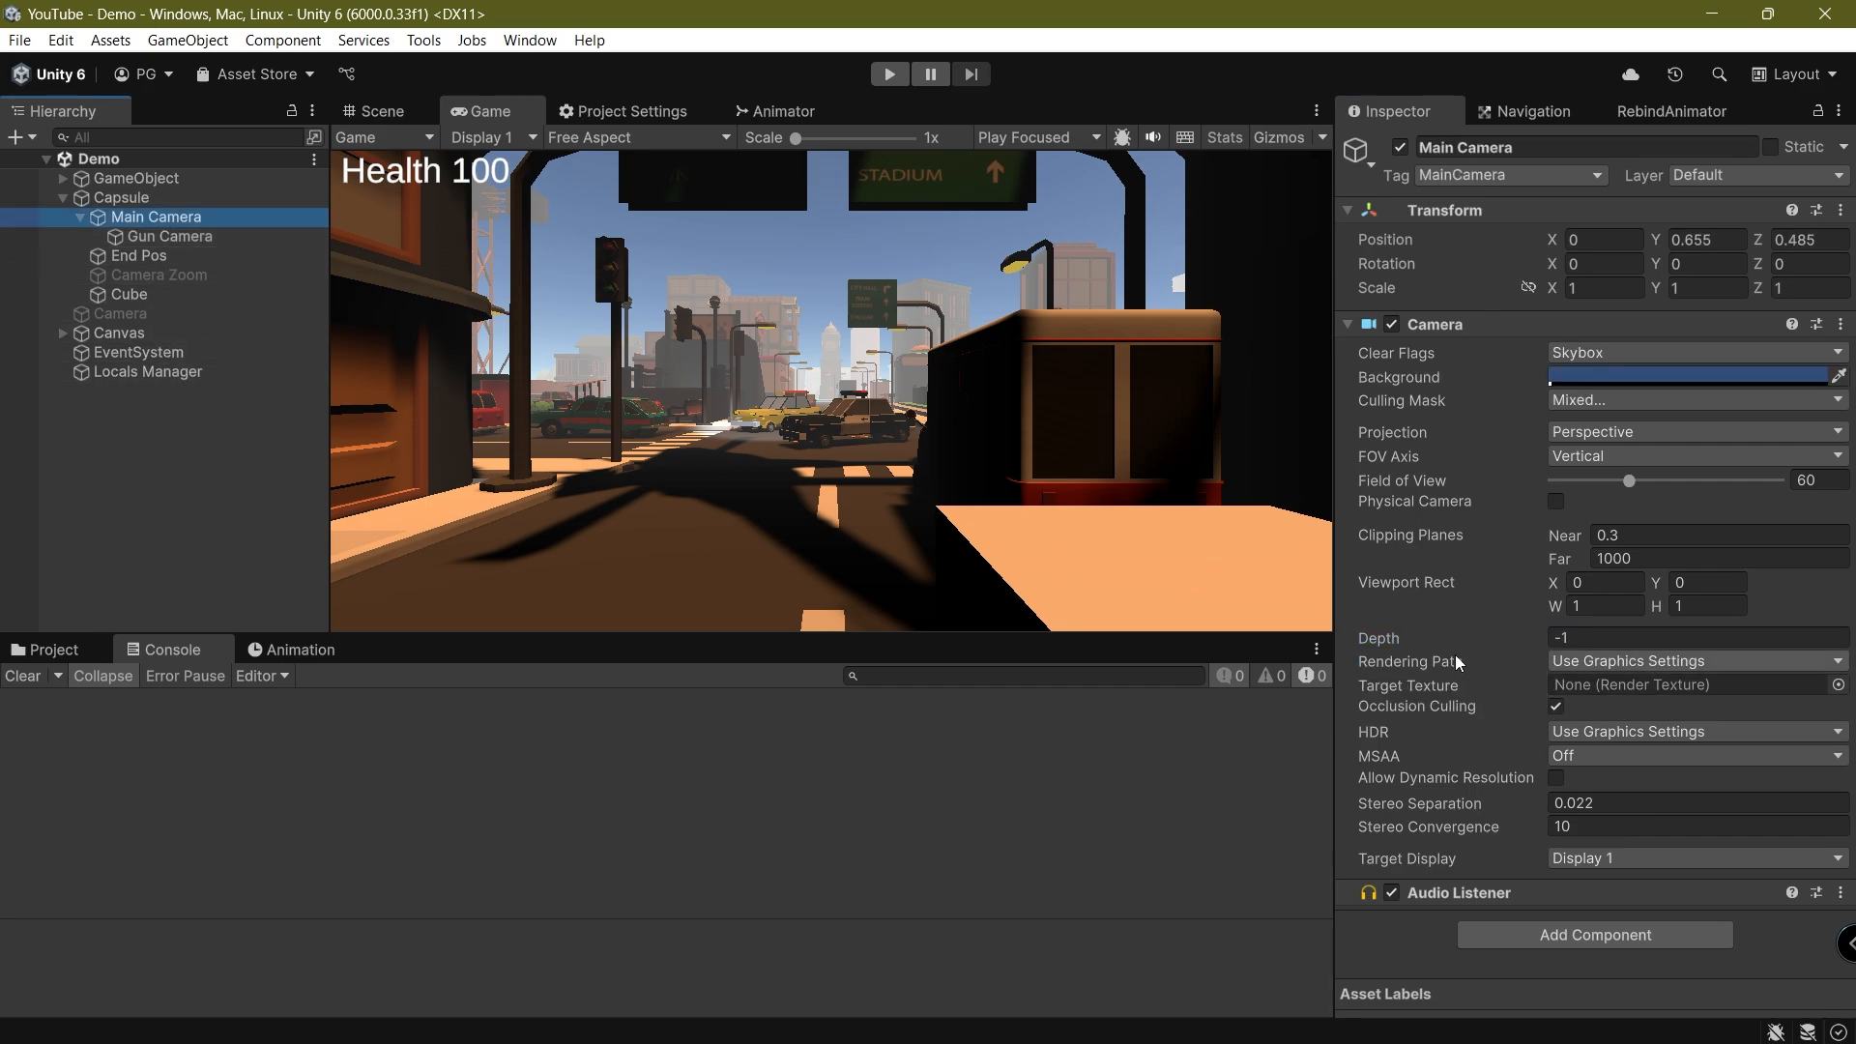
click(1050, 510)
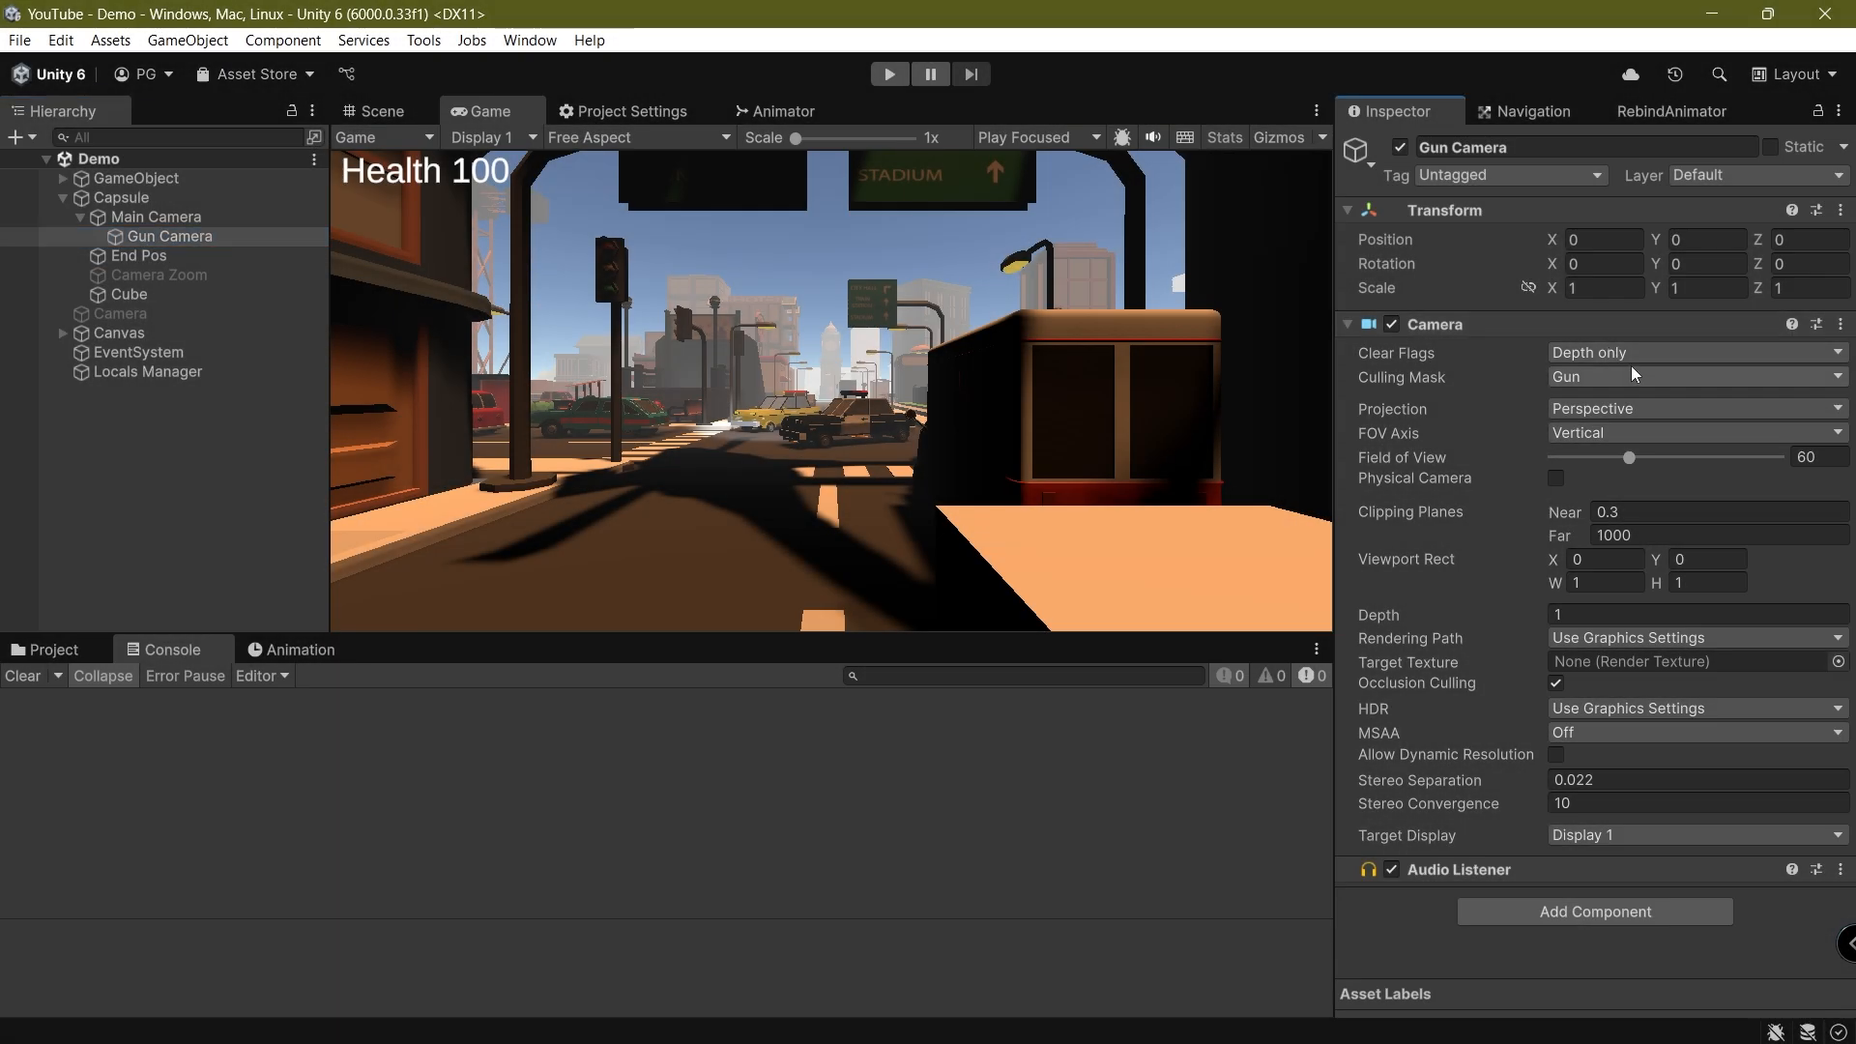
Try the Gun Camera's clear flags as Solid Color with a white background, and switch them to Skybox
click(1632, 354)
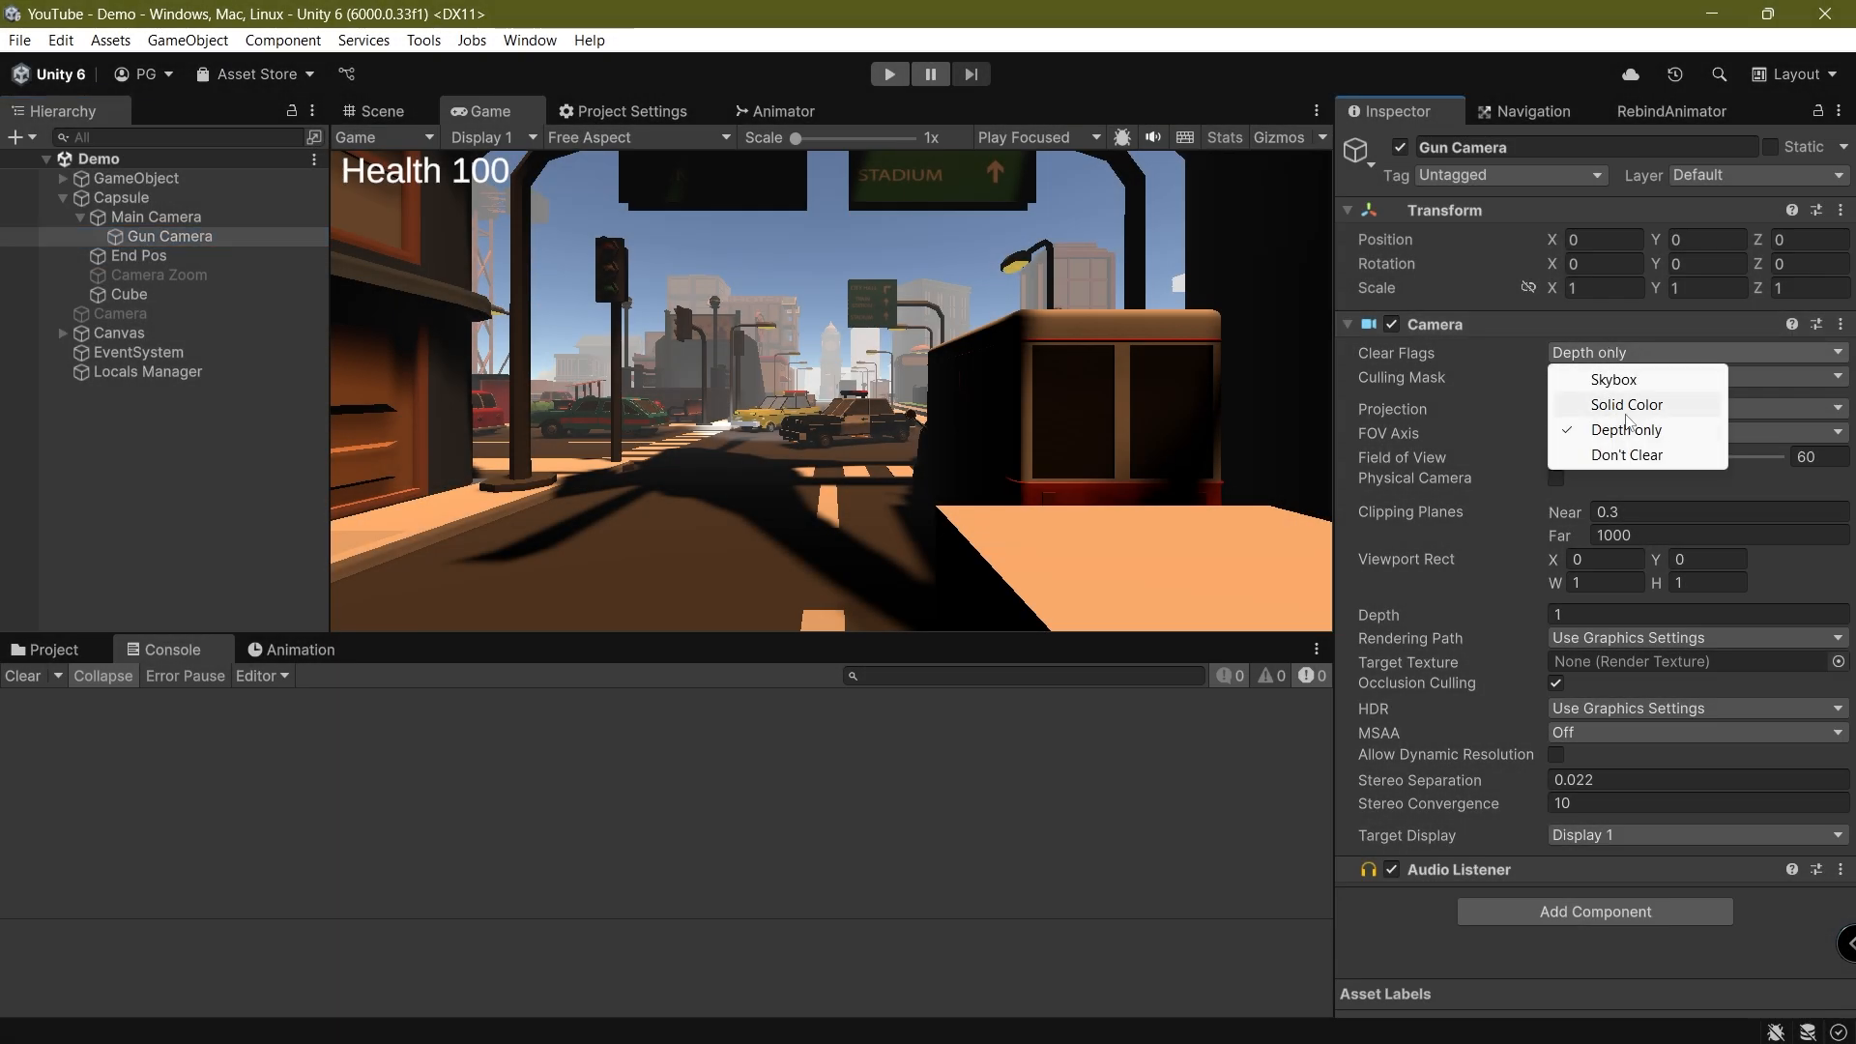
click(1614, 404)
click(1634, 376)
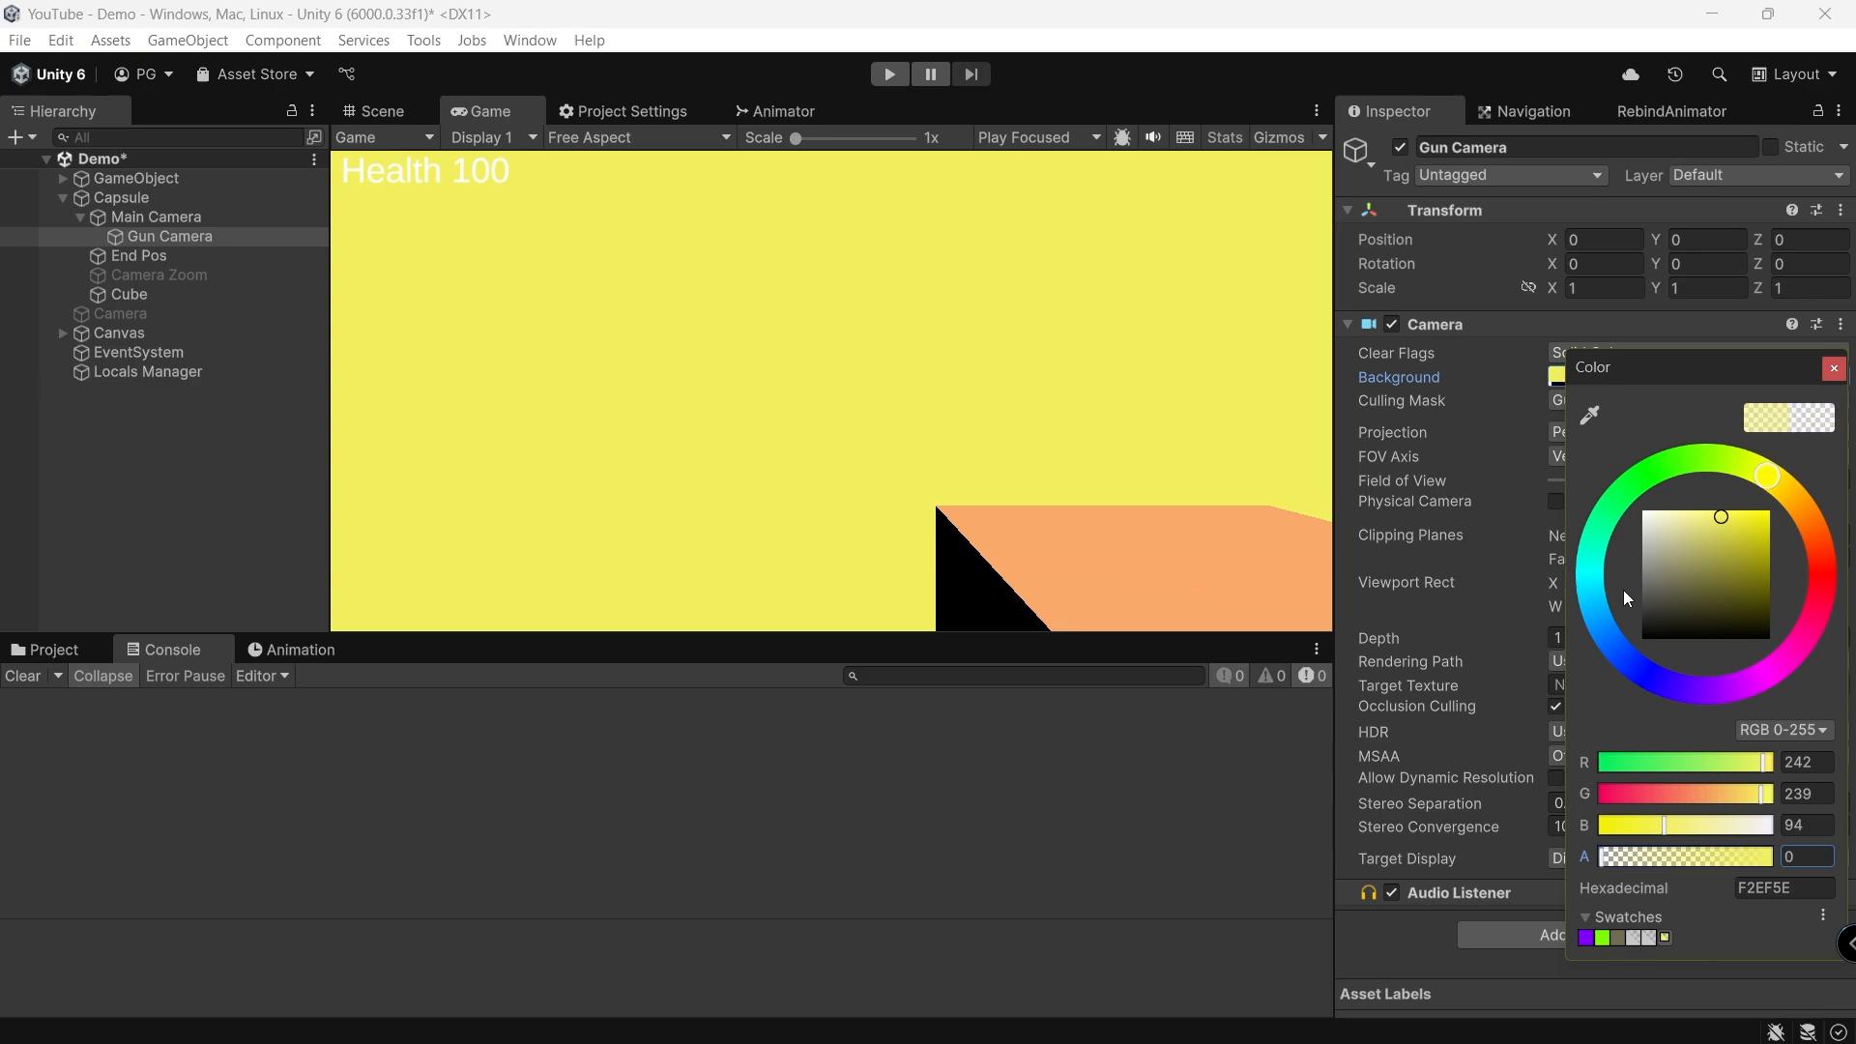
drag(1651, 609, 1608, 492)
click(1194, 359)
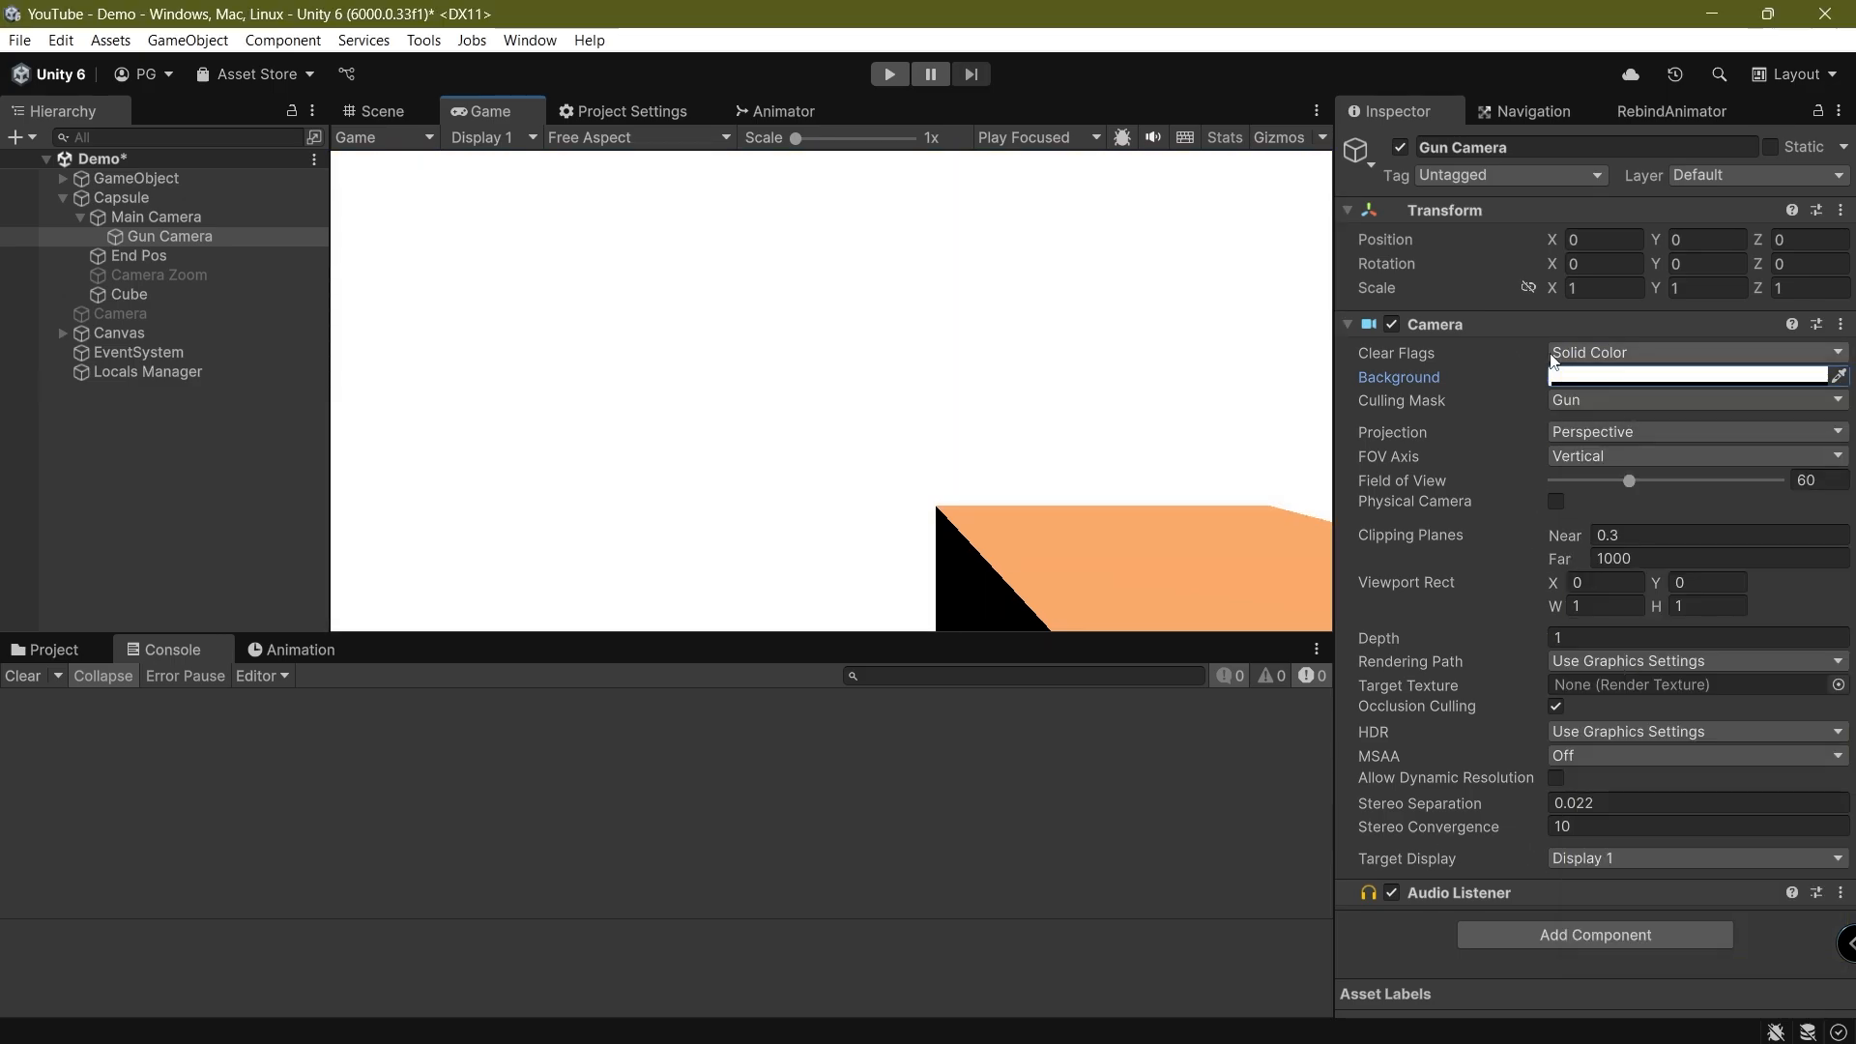
click(1552, 354)
click(1615, 380)
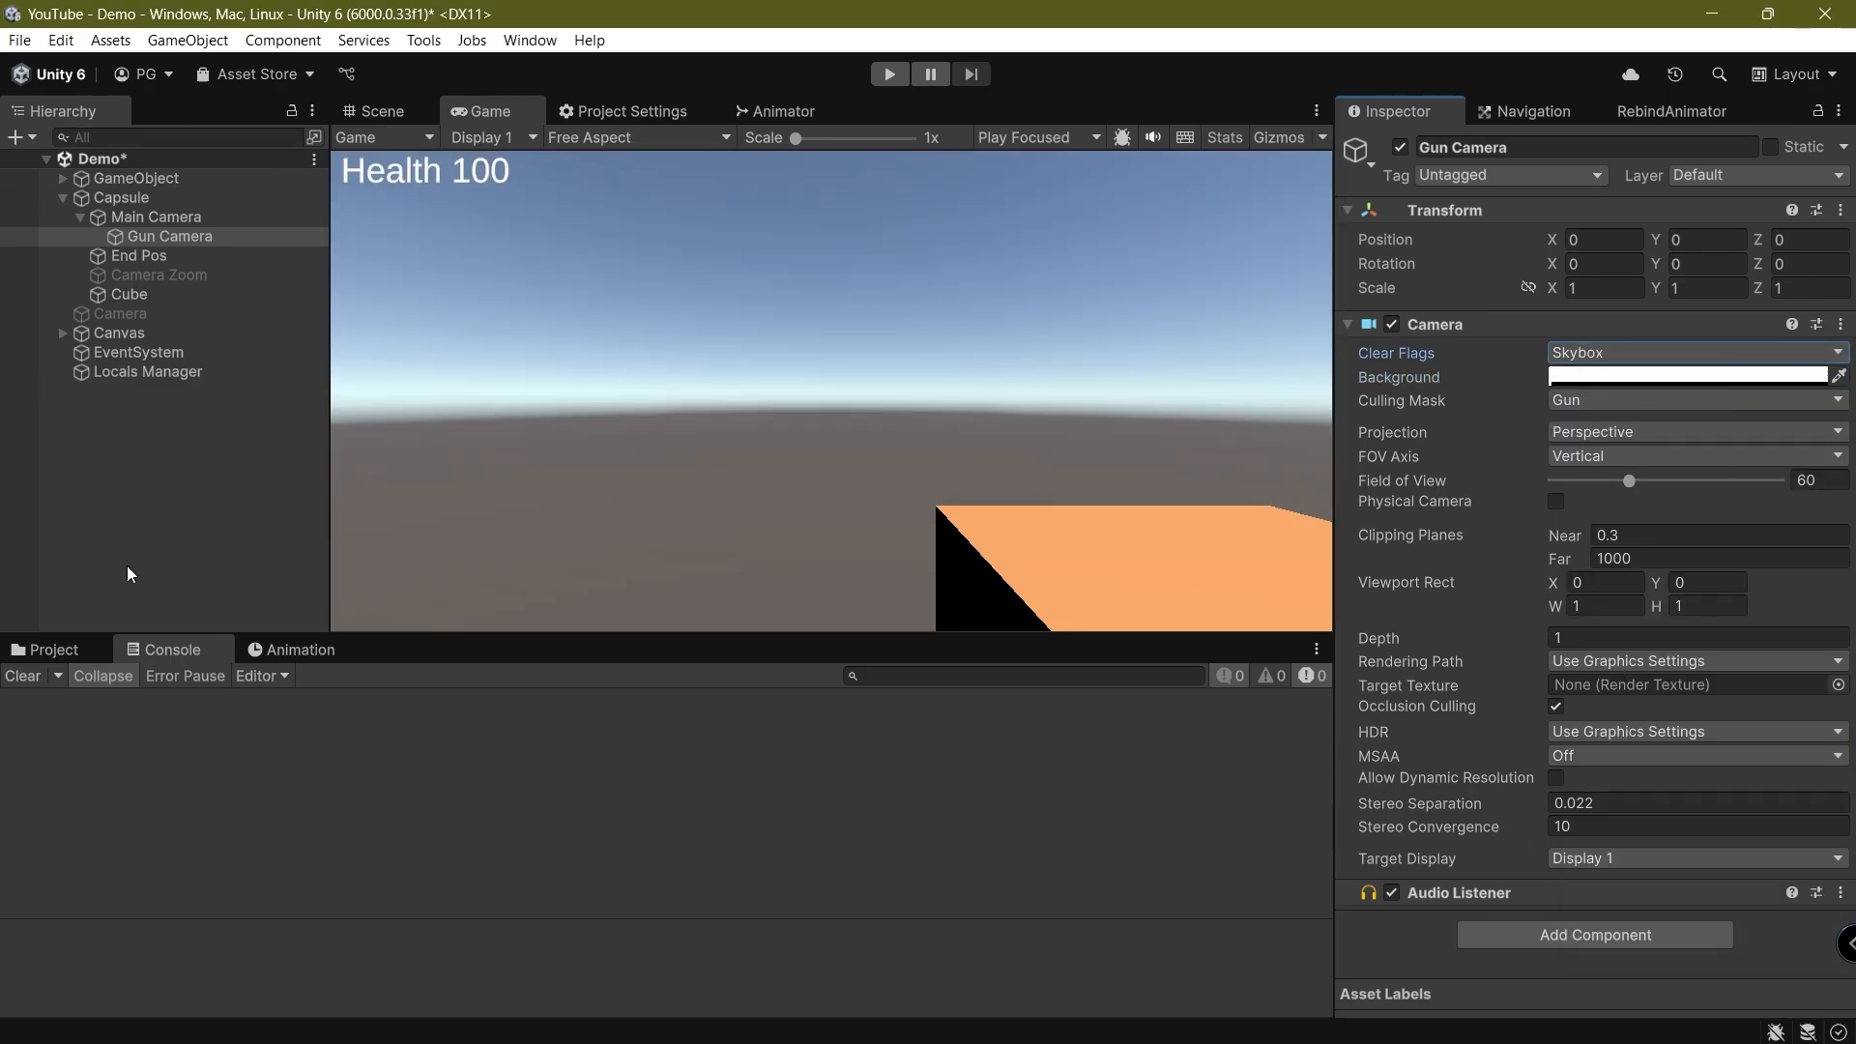
Return the Gun Camera's clear flags to Depth only, save the scene, and keep Gun Camera selected
click(1694, 356)
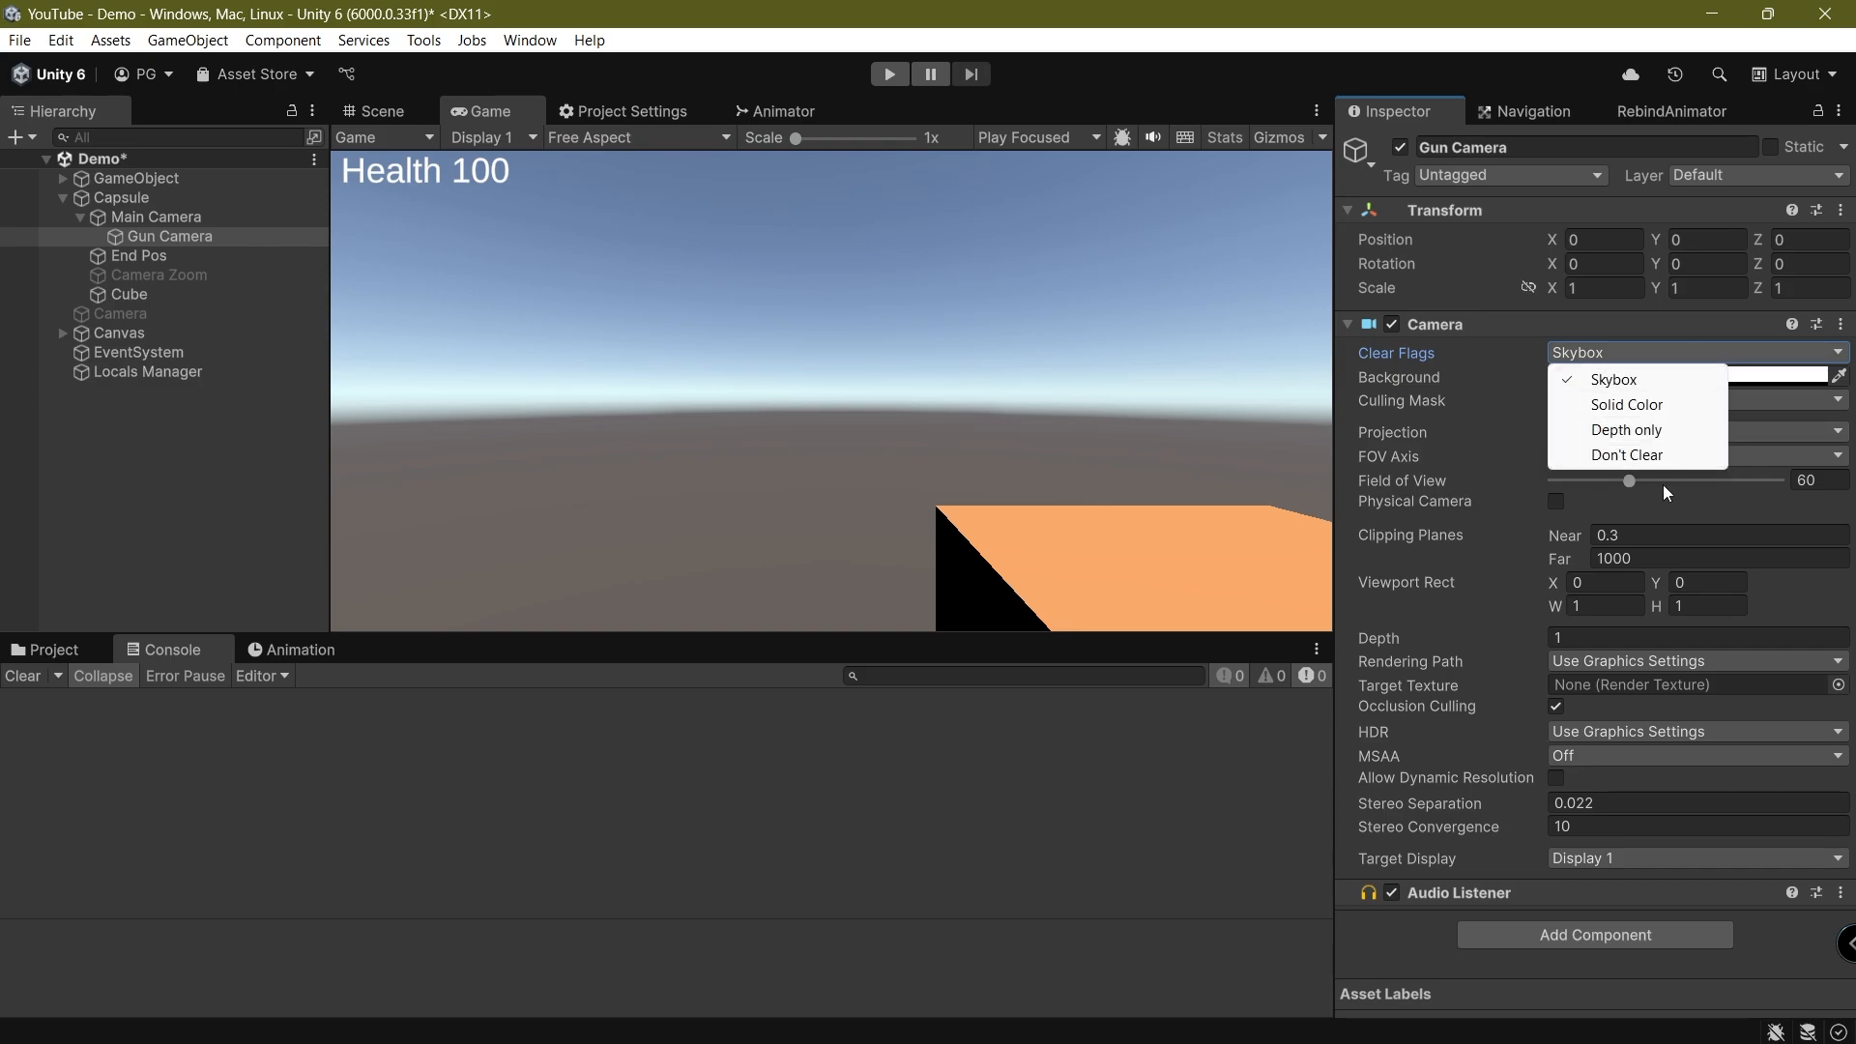
click(1648, 431)
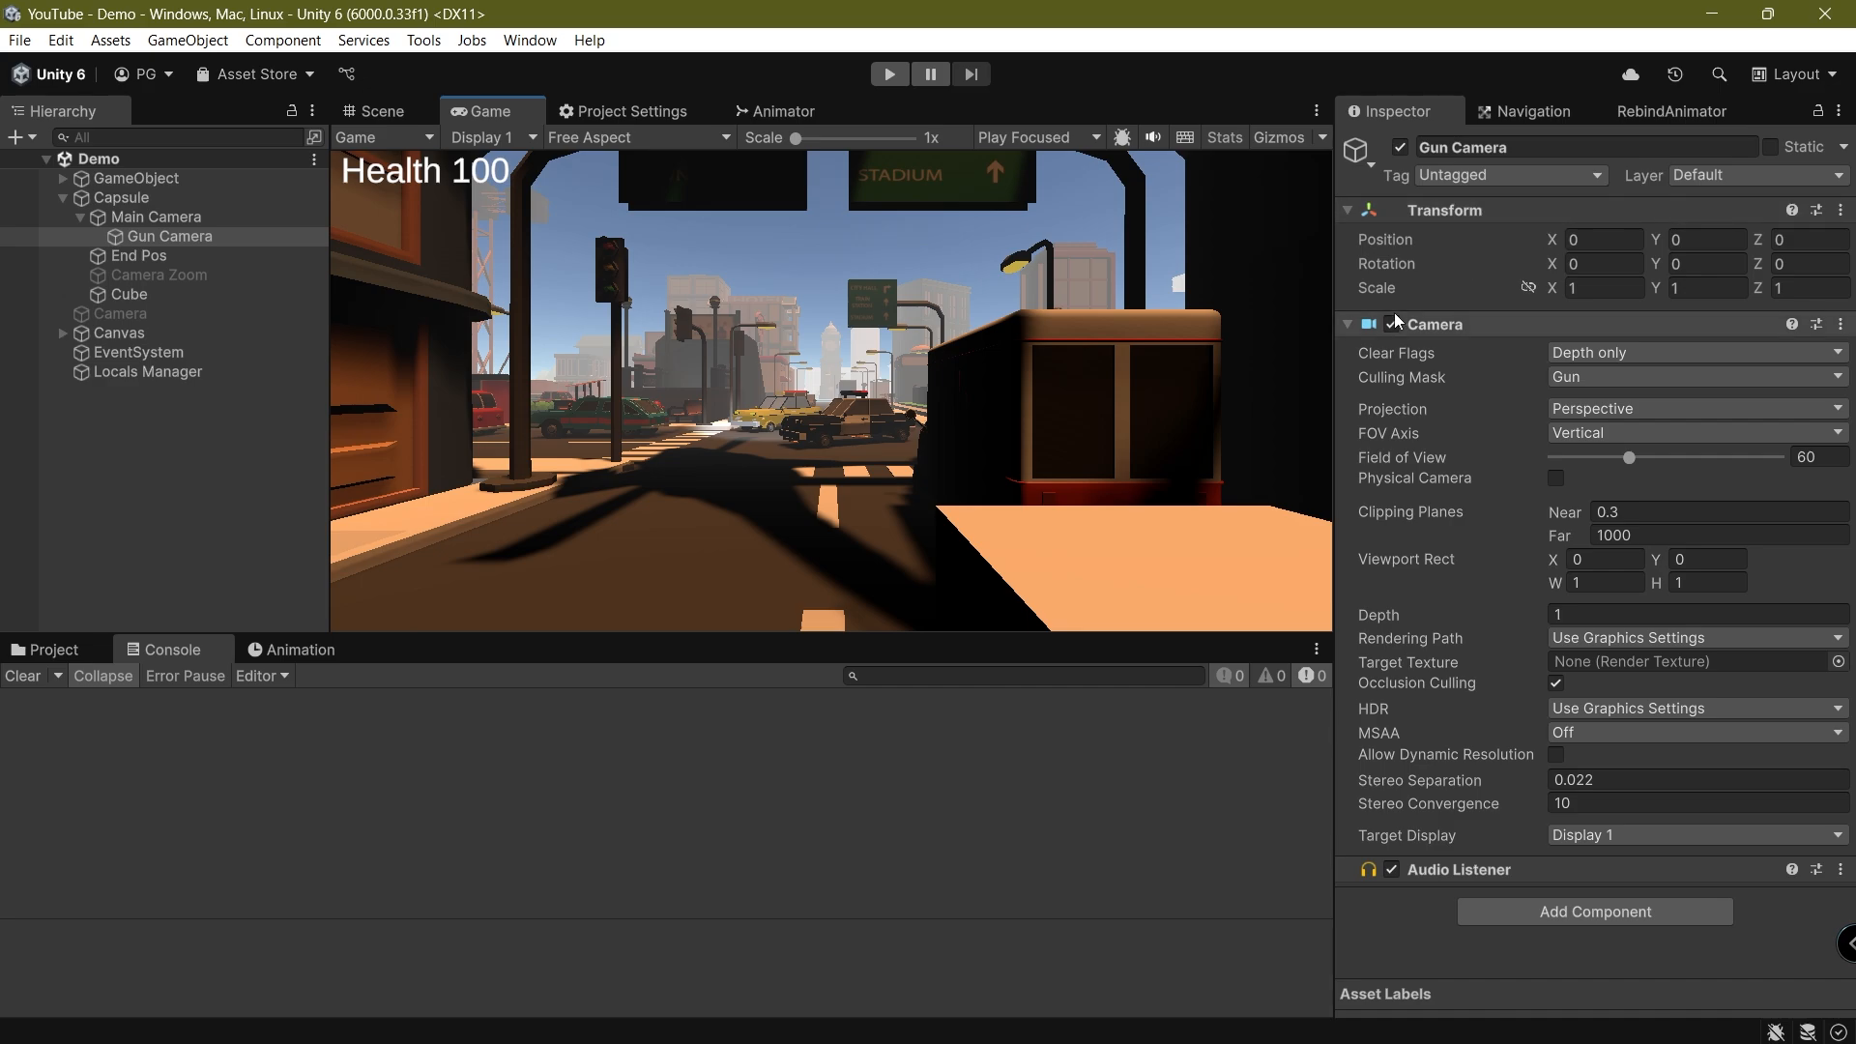
click(145, 217)
click(159, 236)
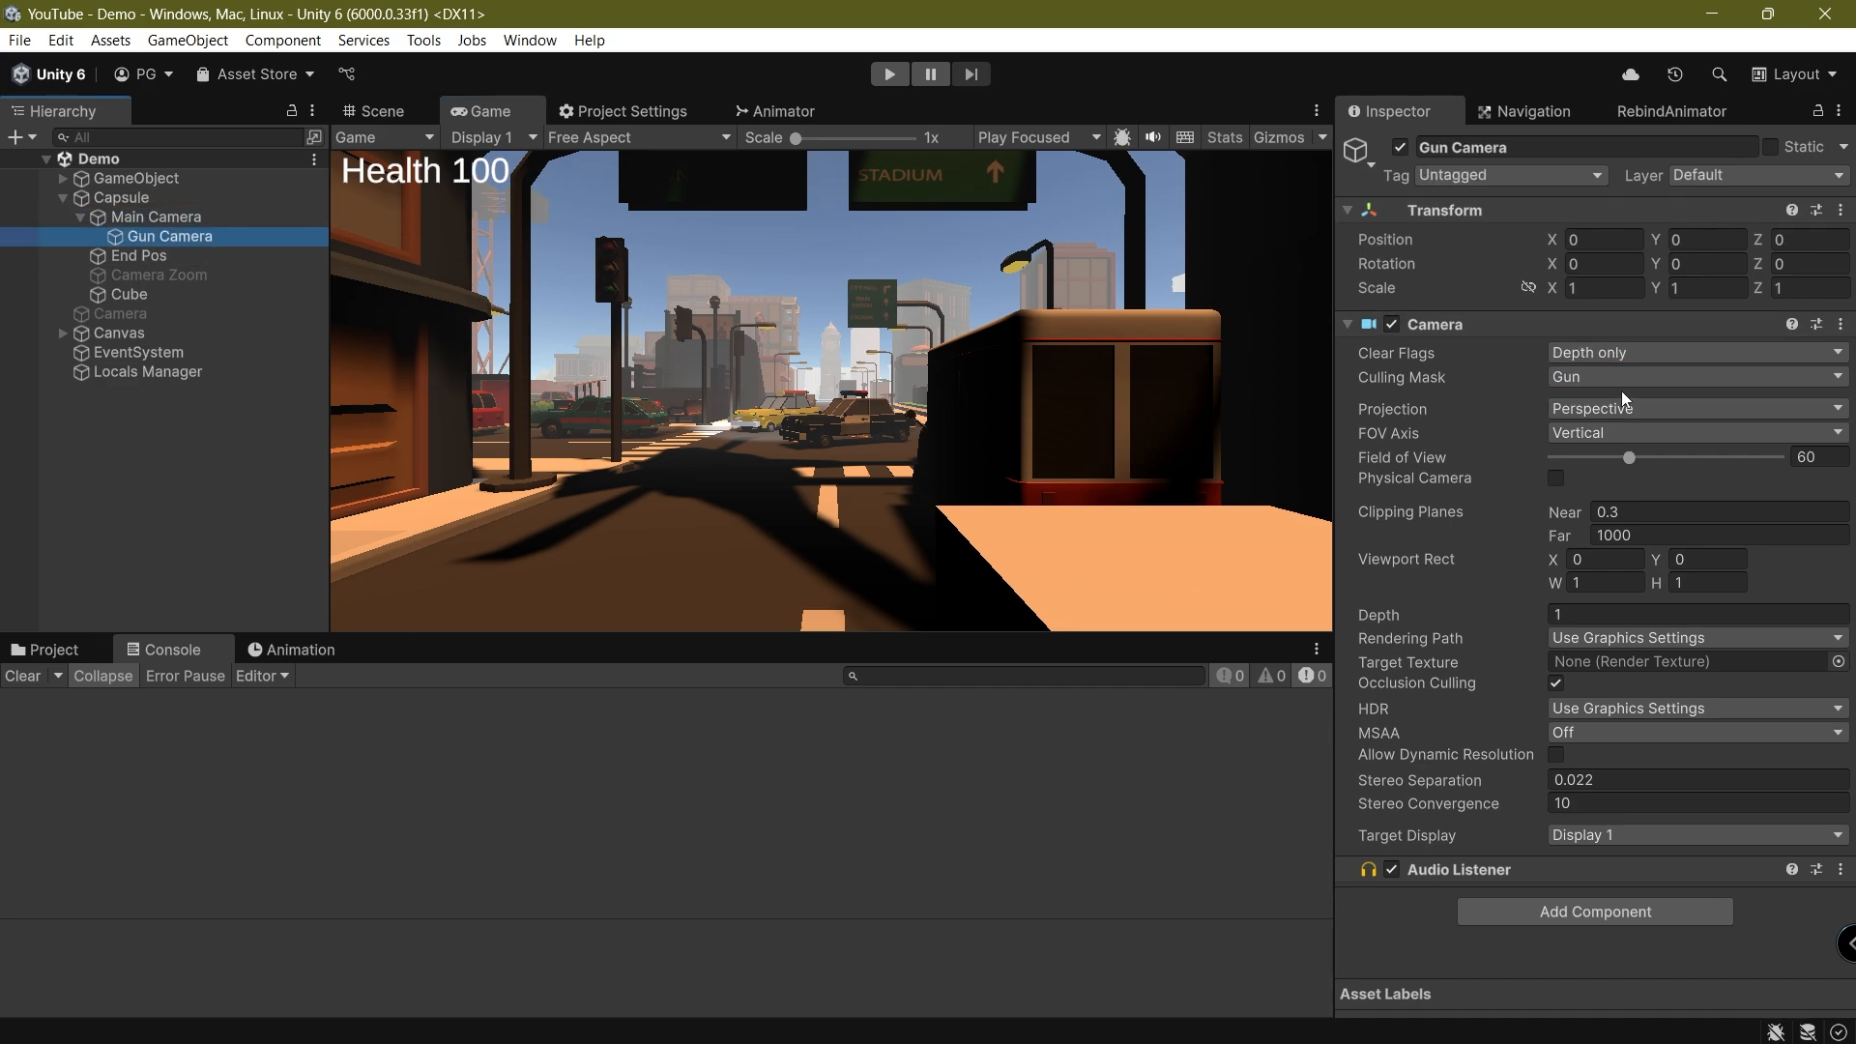
Toggle the Camera components of Gun Camera and Main Camera off and back on to compare what each one renders
click(1392, 324)
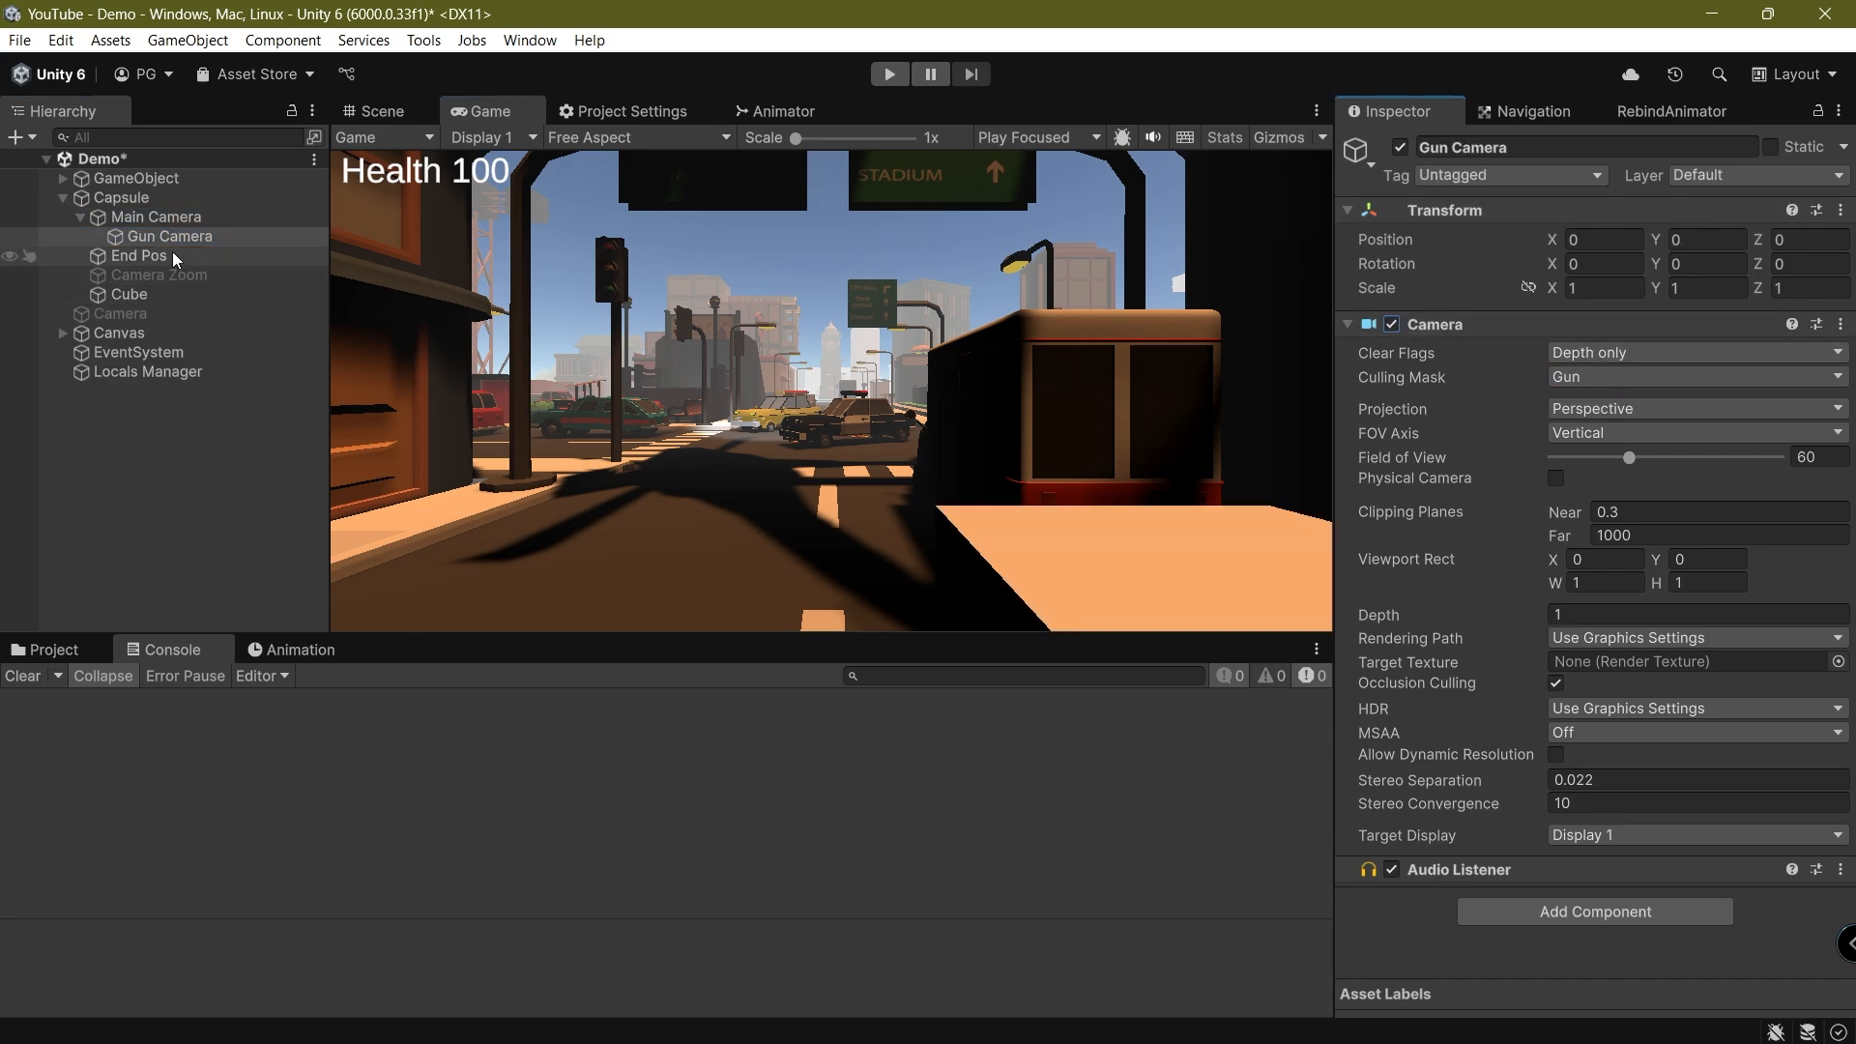
click(170, 222)
click(1391, 323)
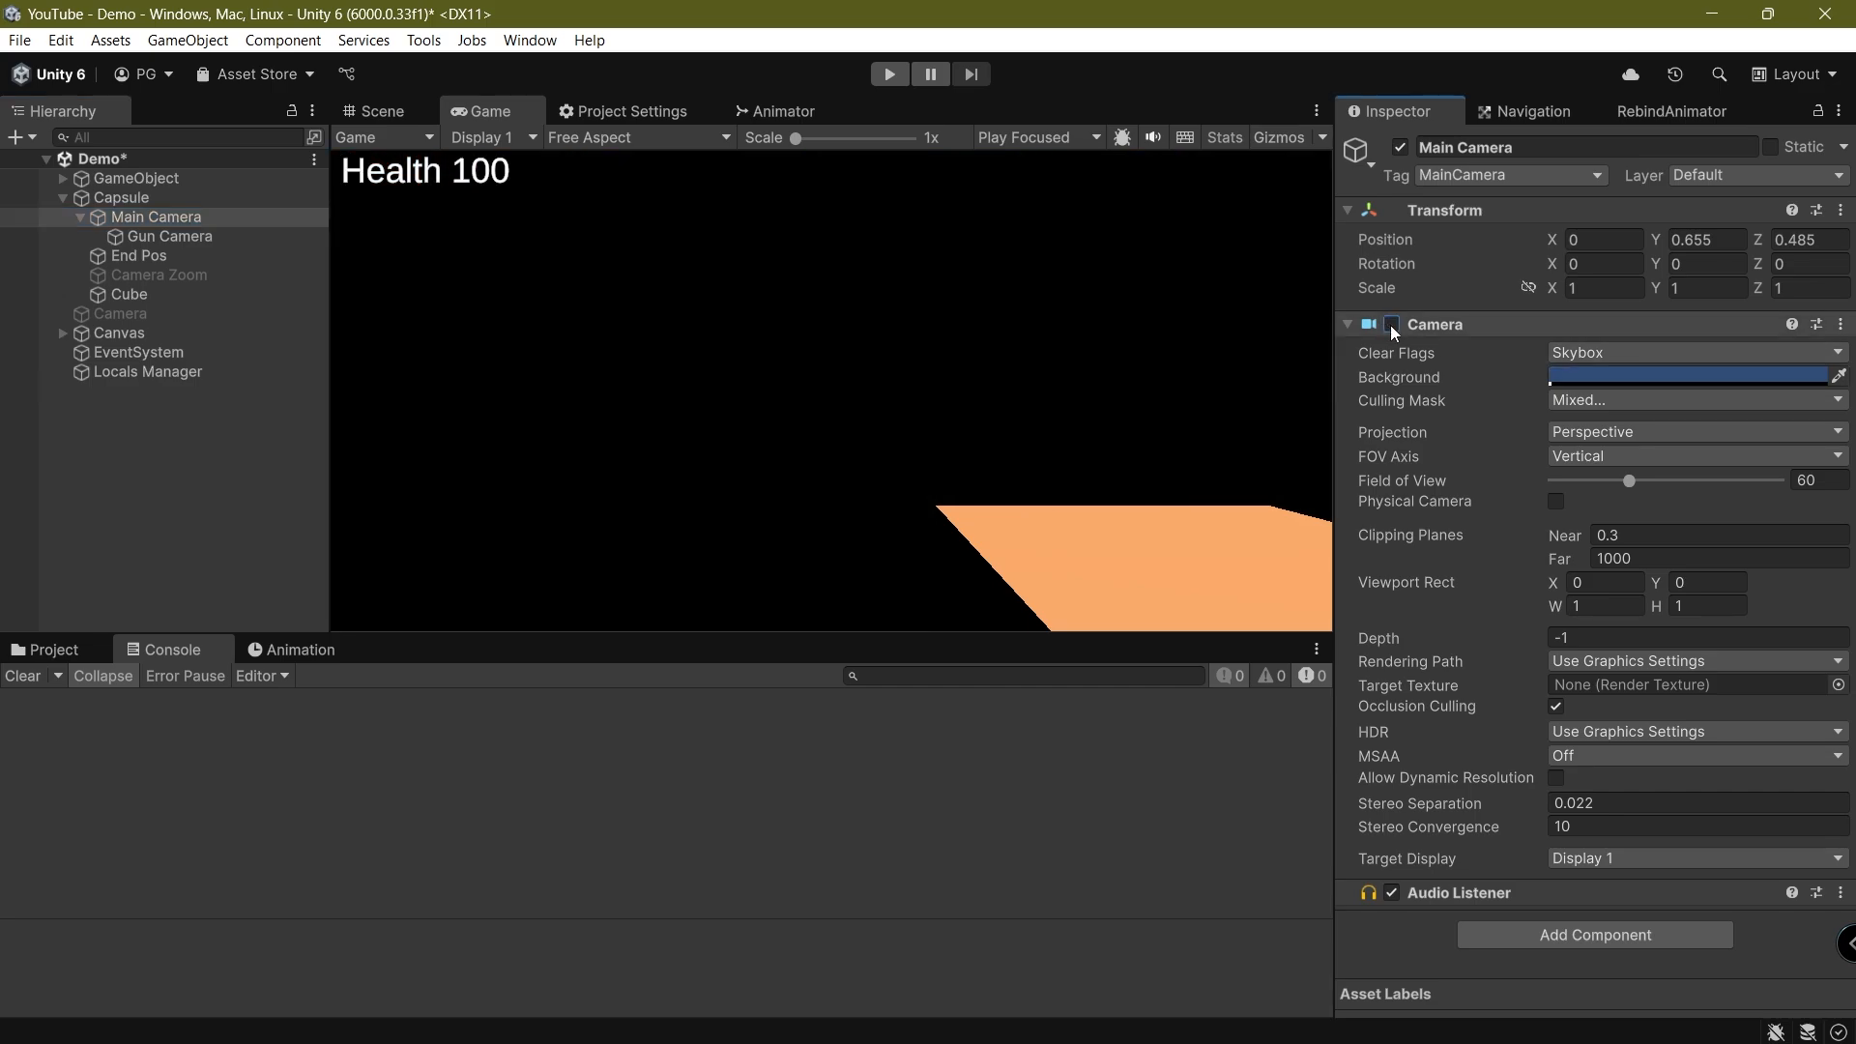
click(1391, 325)
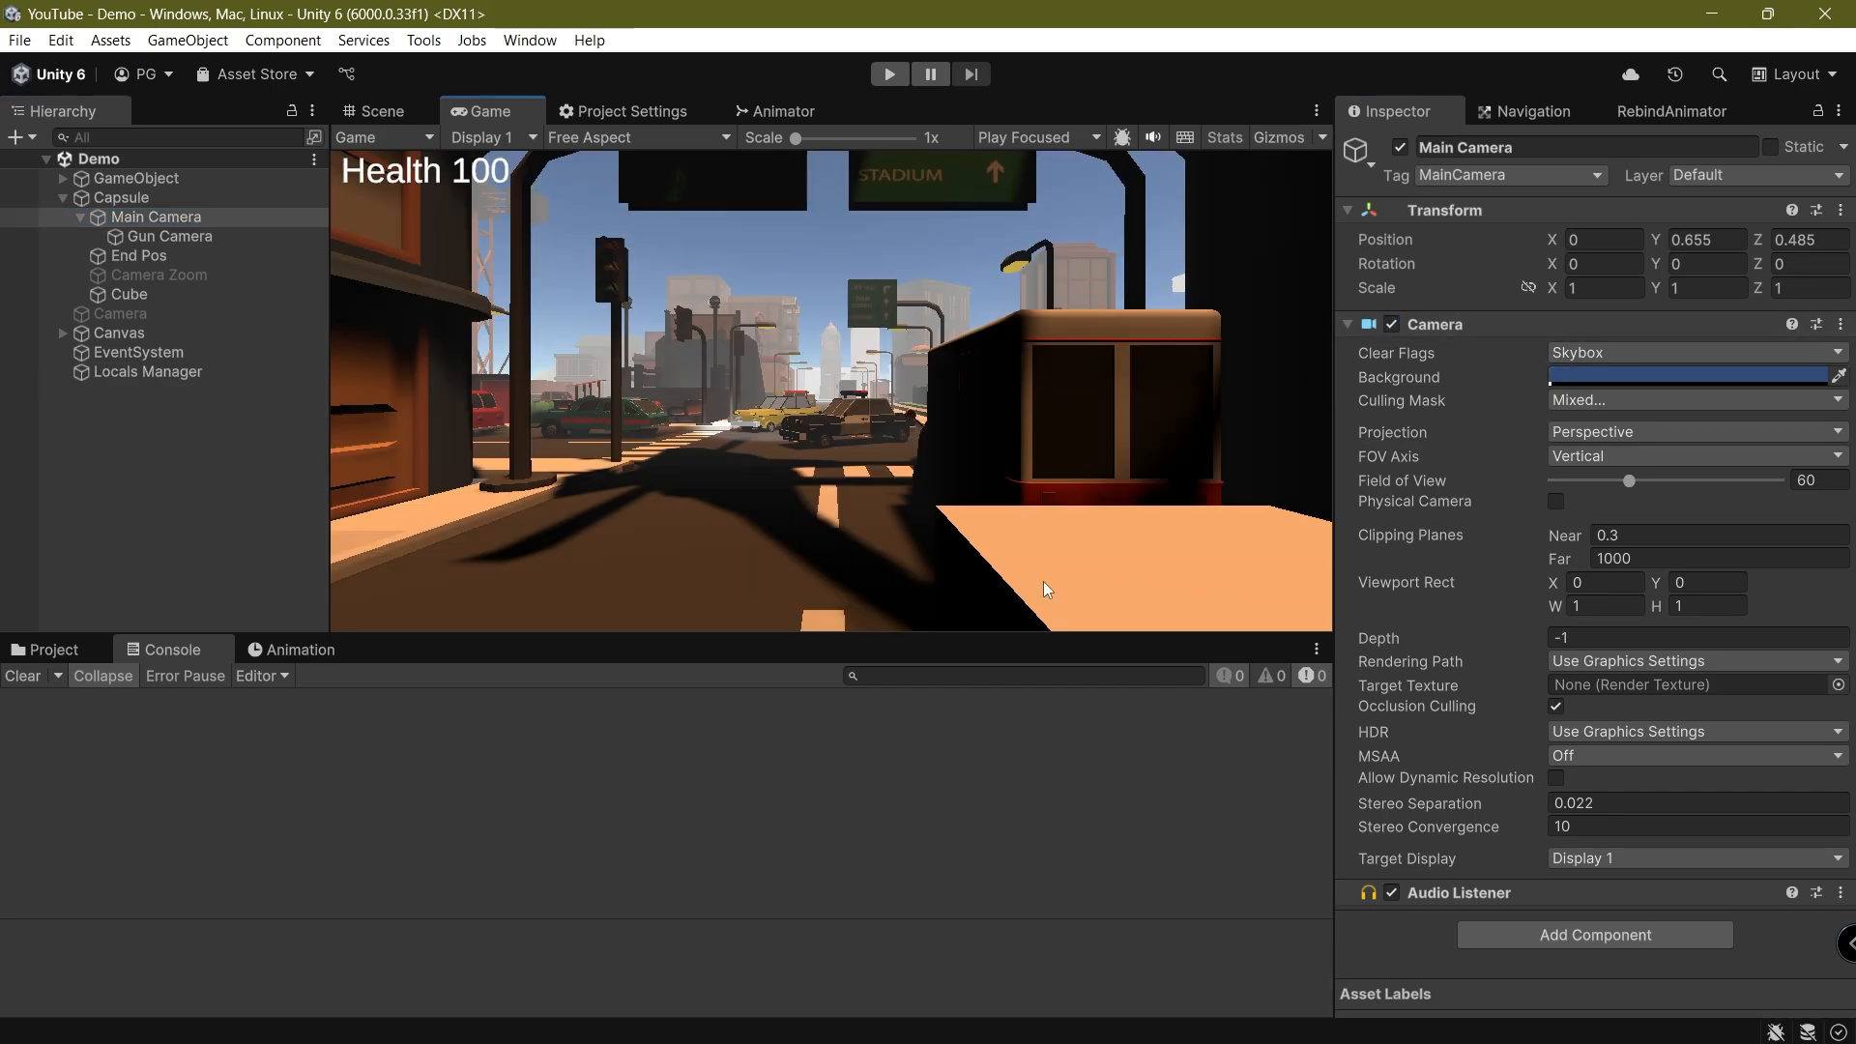
Play-test the scene with Gun Camera selected, walking up to the building walls to check how the held cube renders
click(210, 236)
click(889, 74)
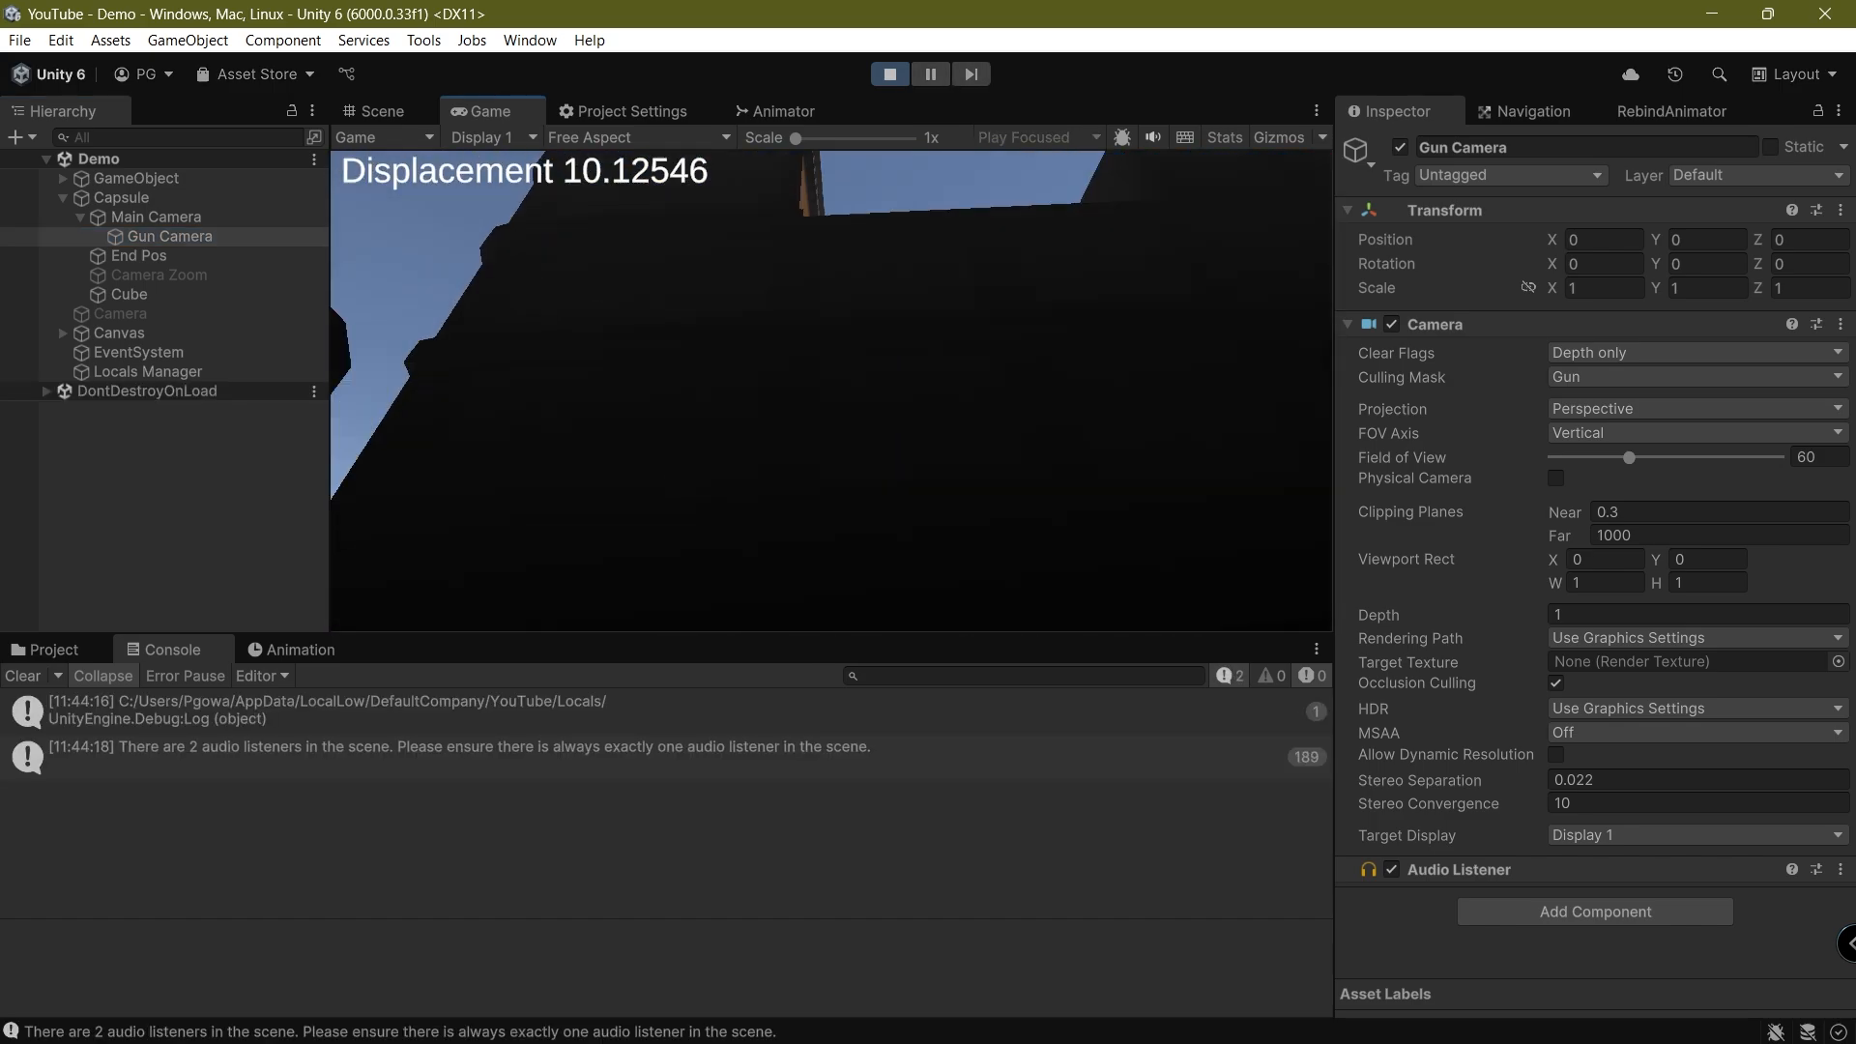
key(w)
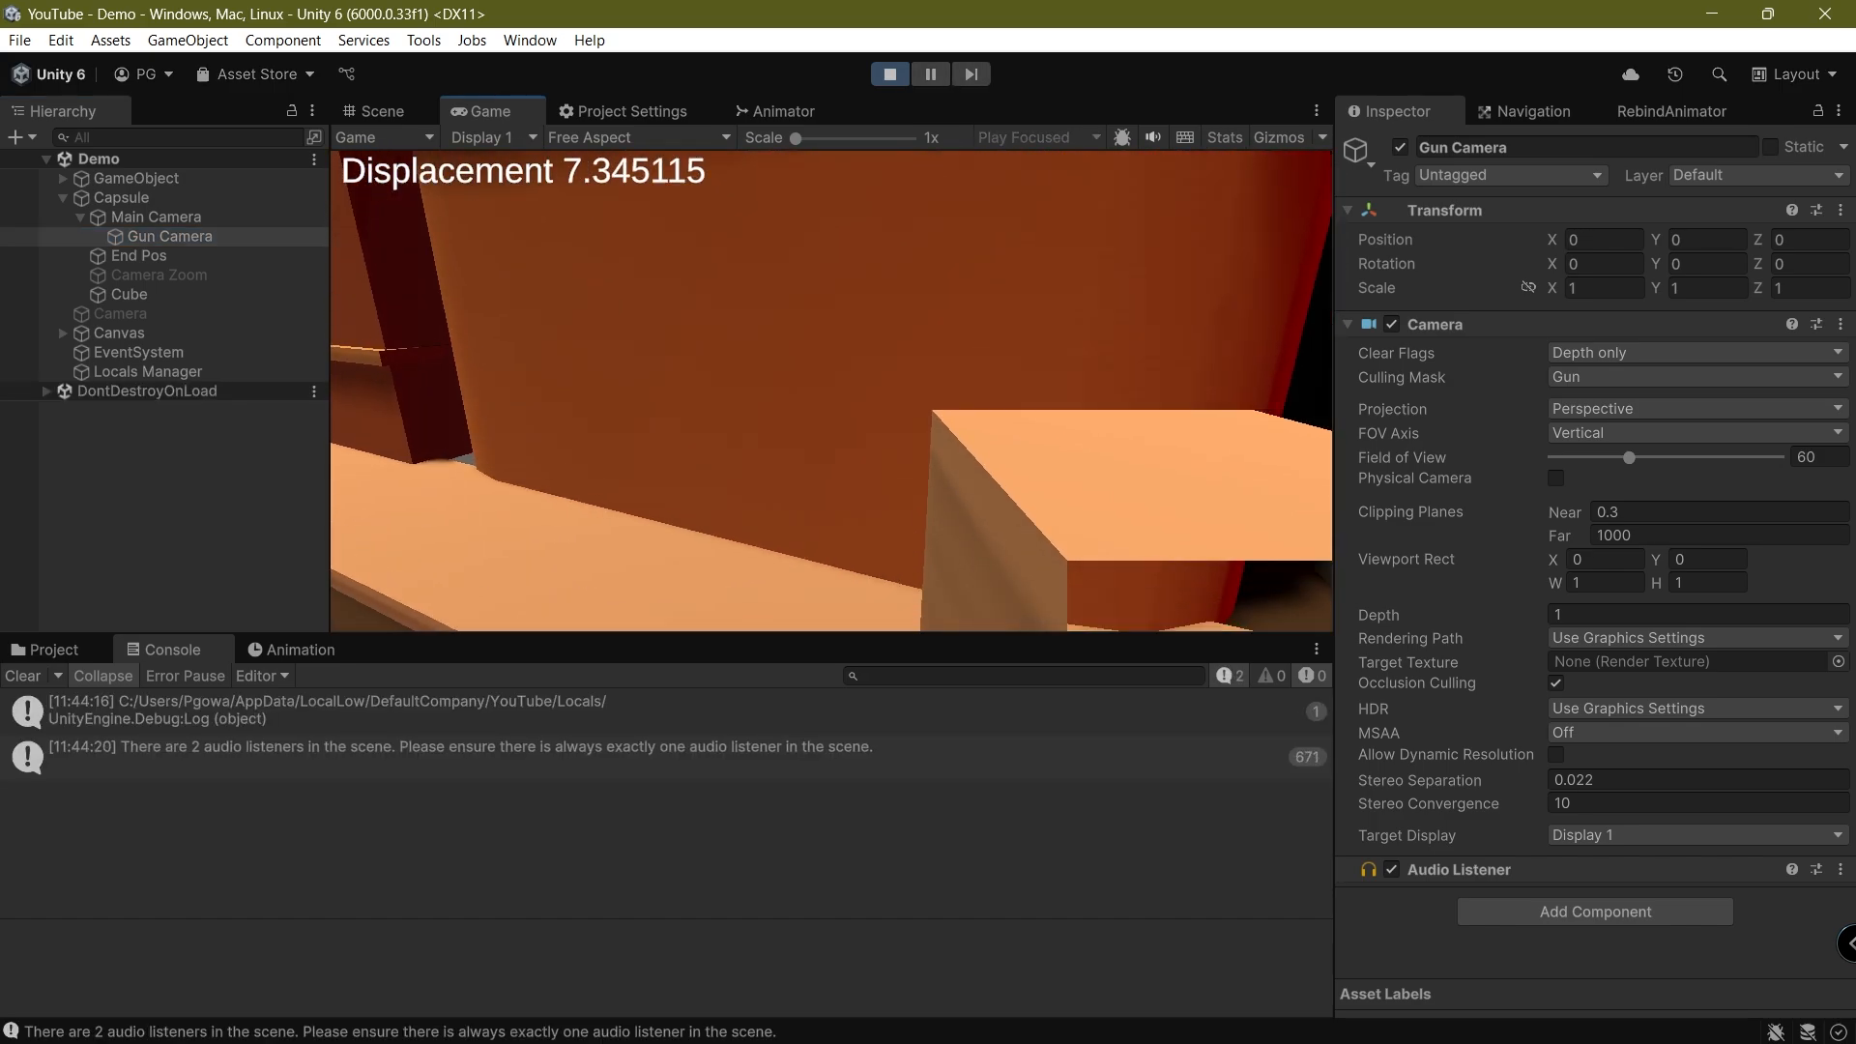
key(w)
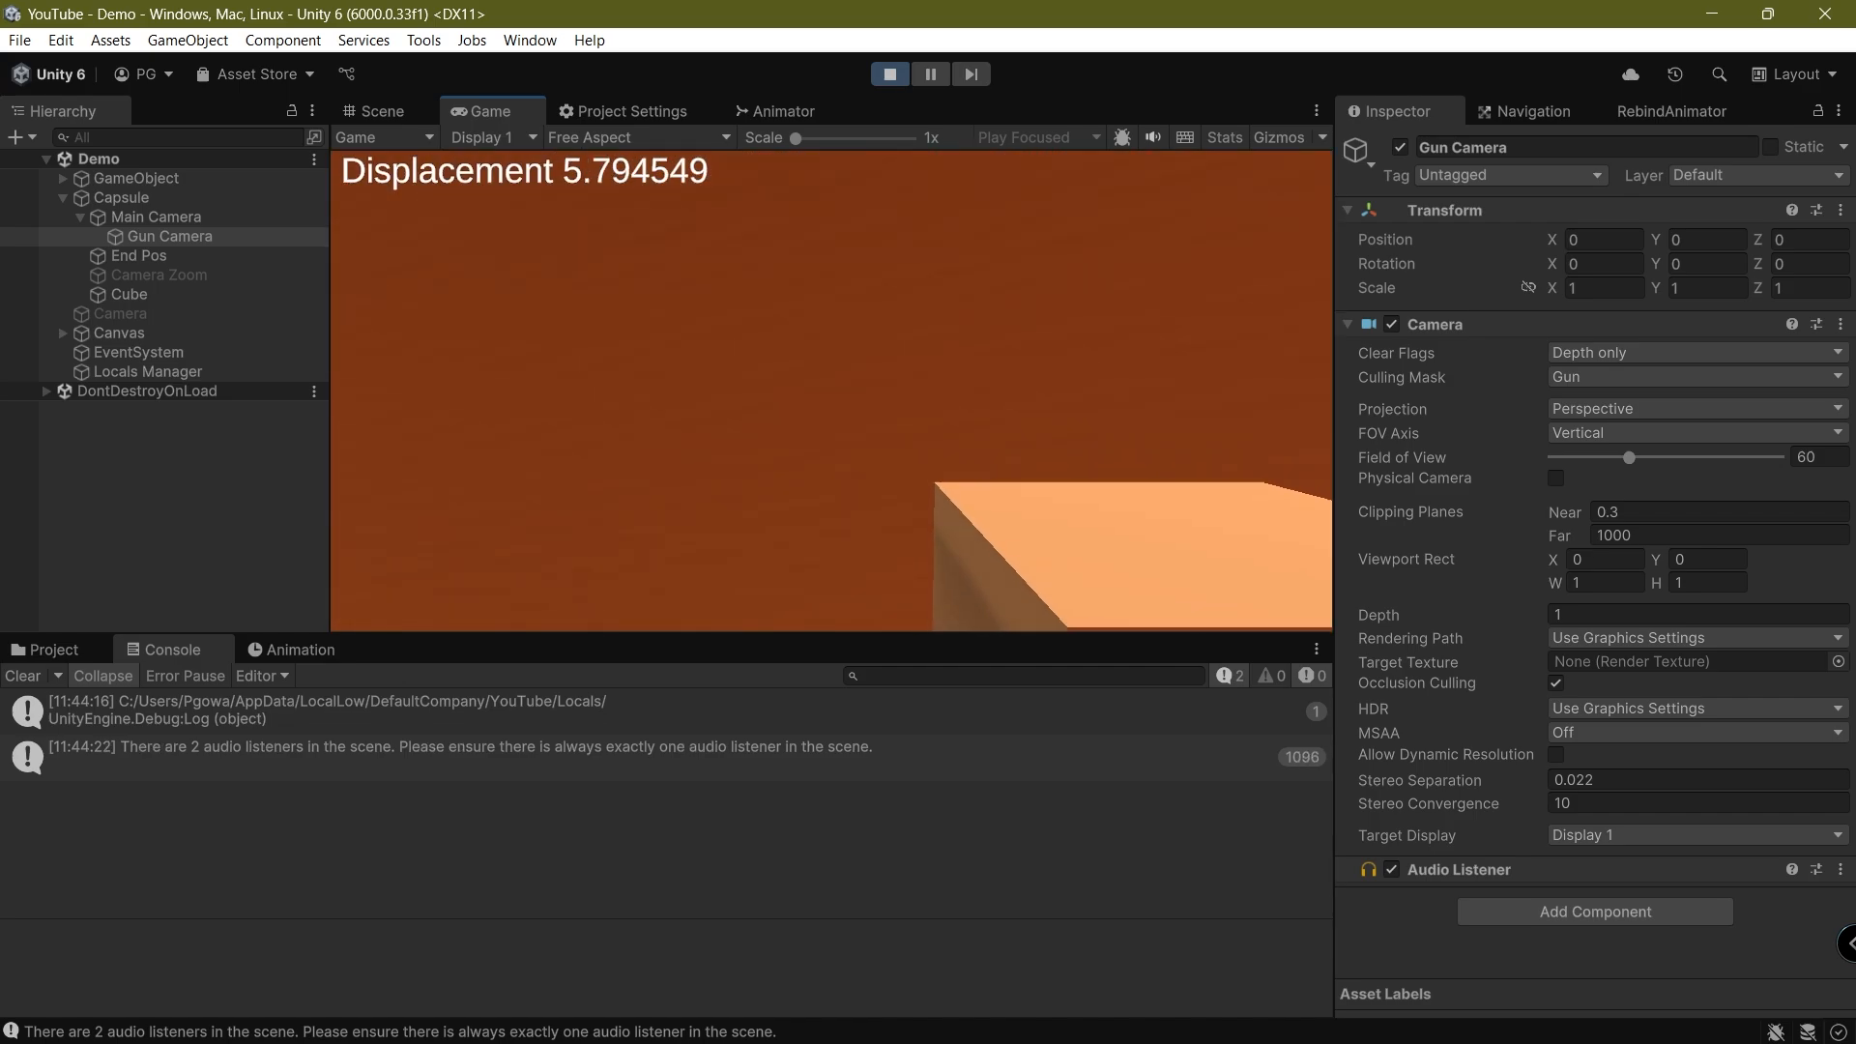
key(w)
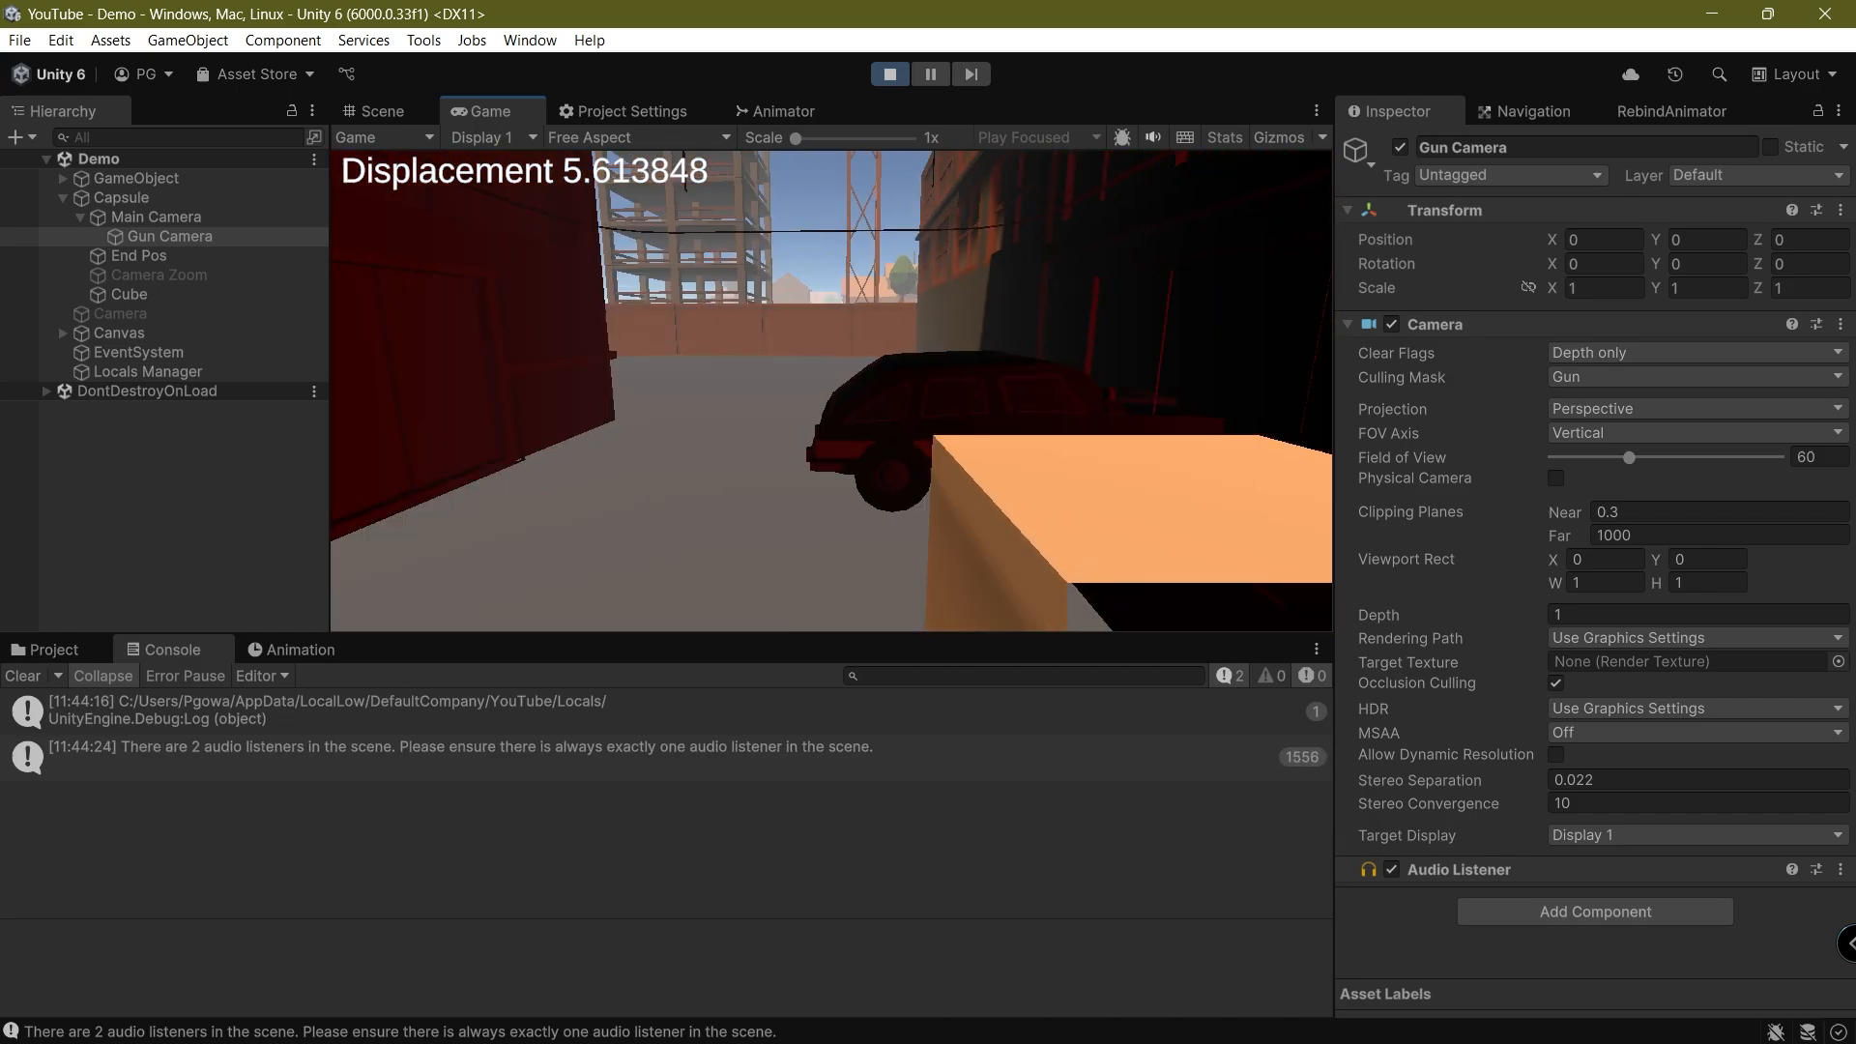
key(w)
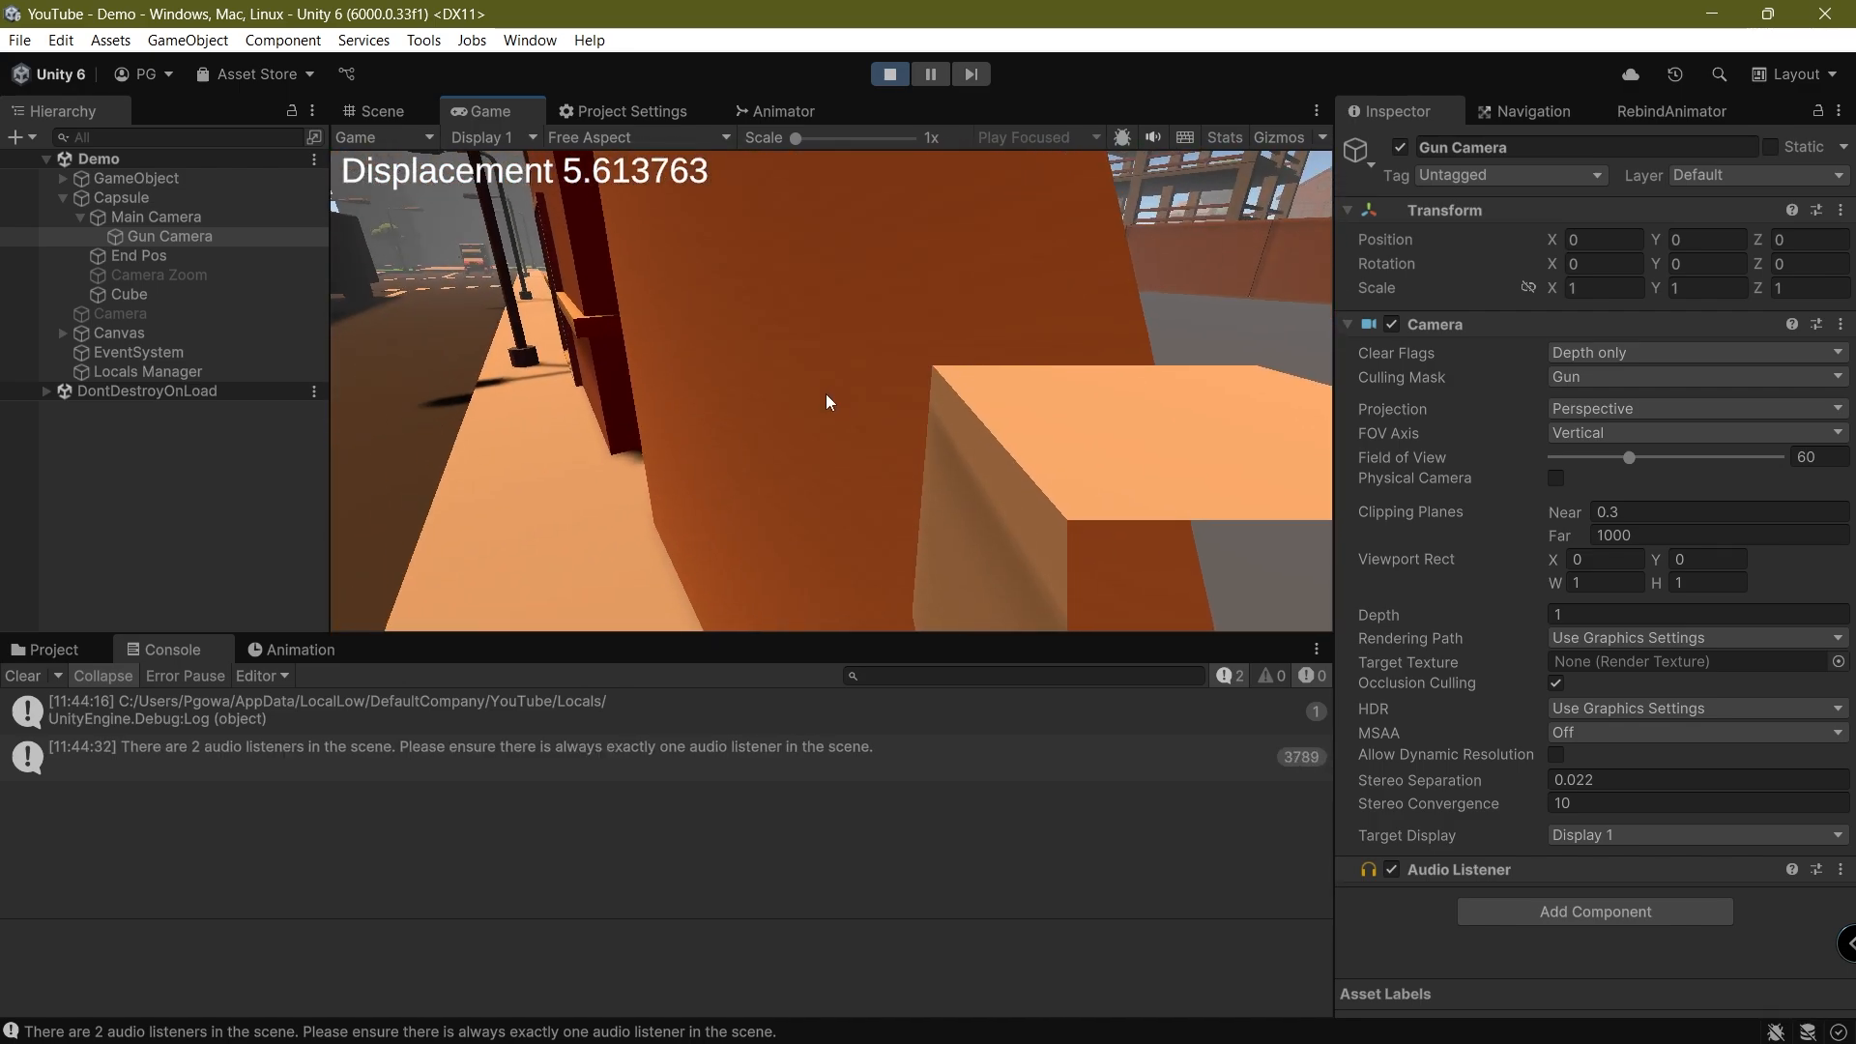
Pause the running game, set the Gun Camera's near clipping plane to 0.01, and resume play
key(ctrl+shift+p)
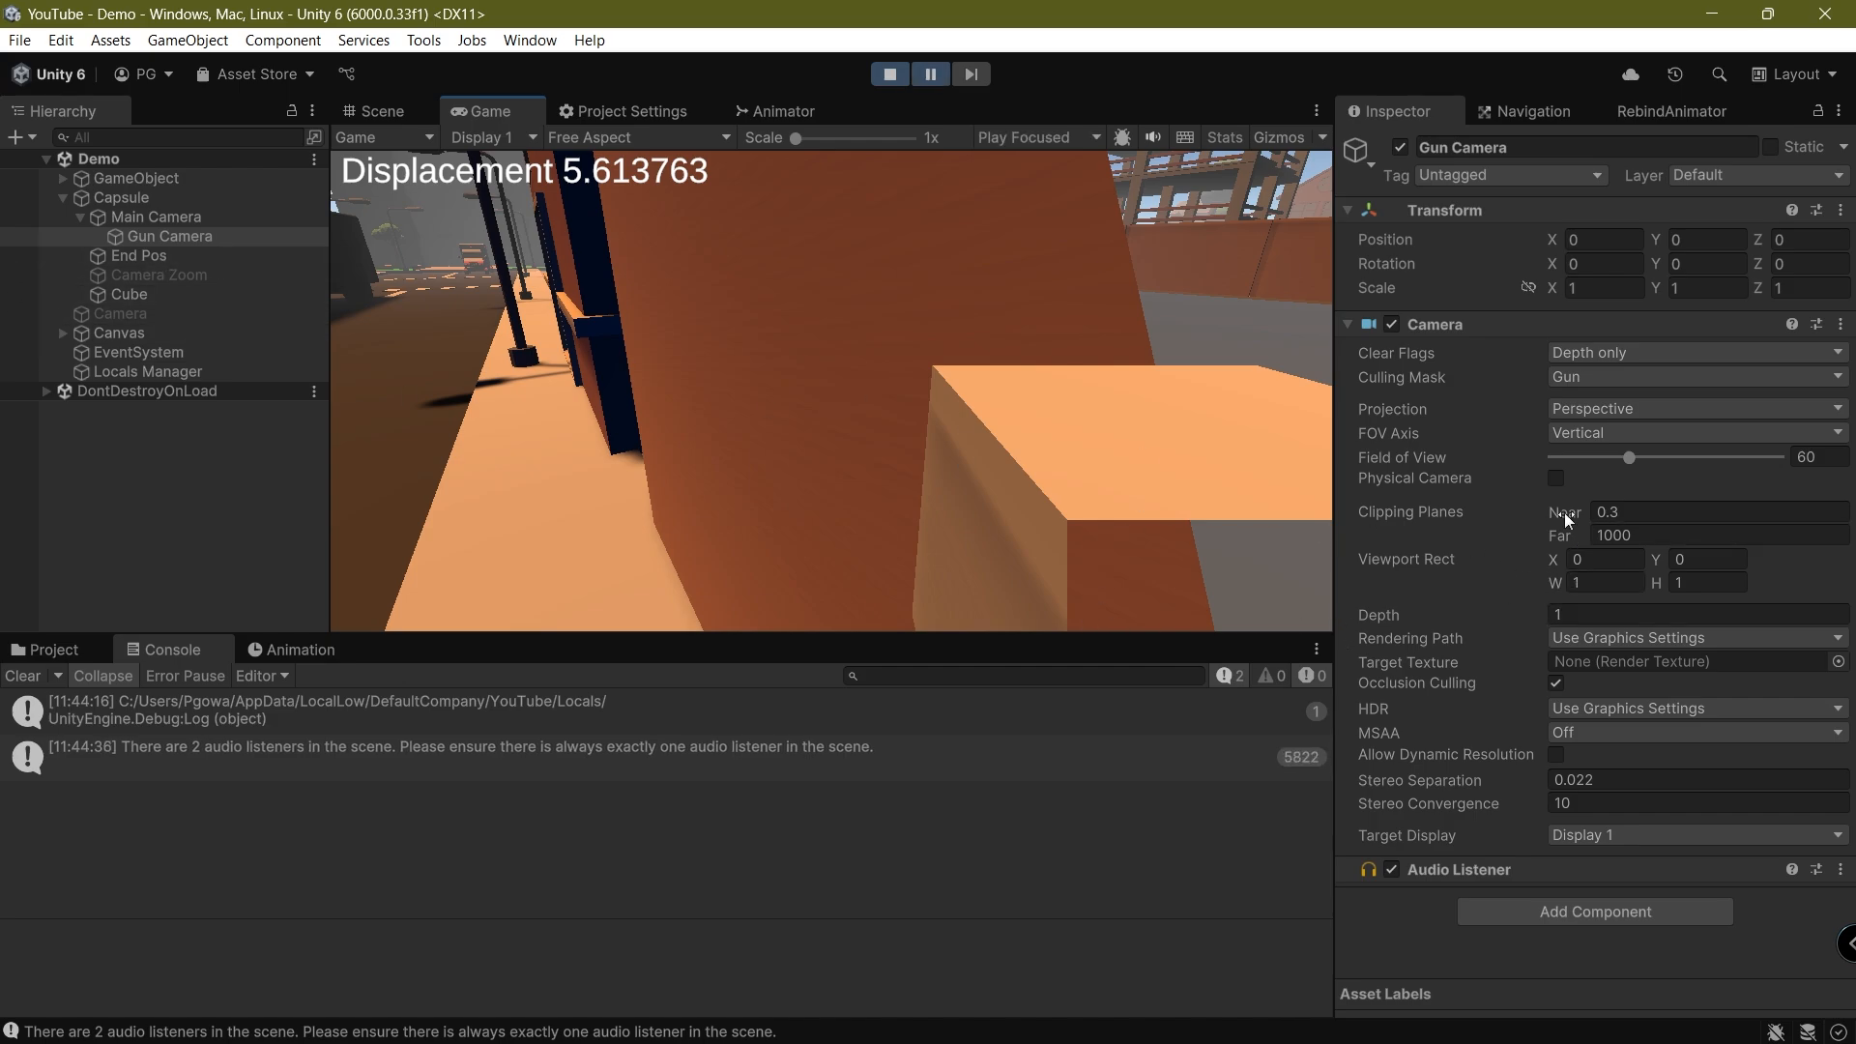
text(.01)
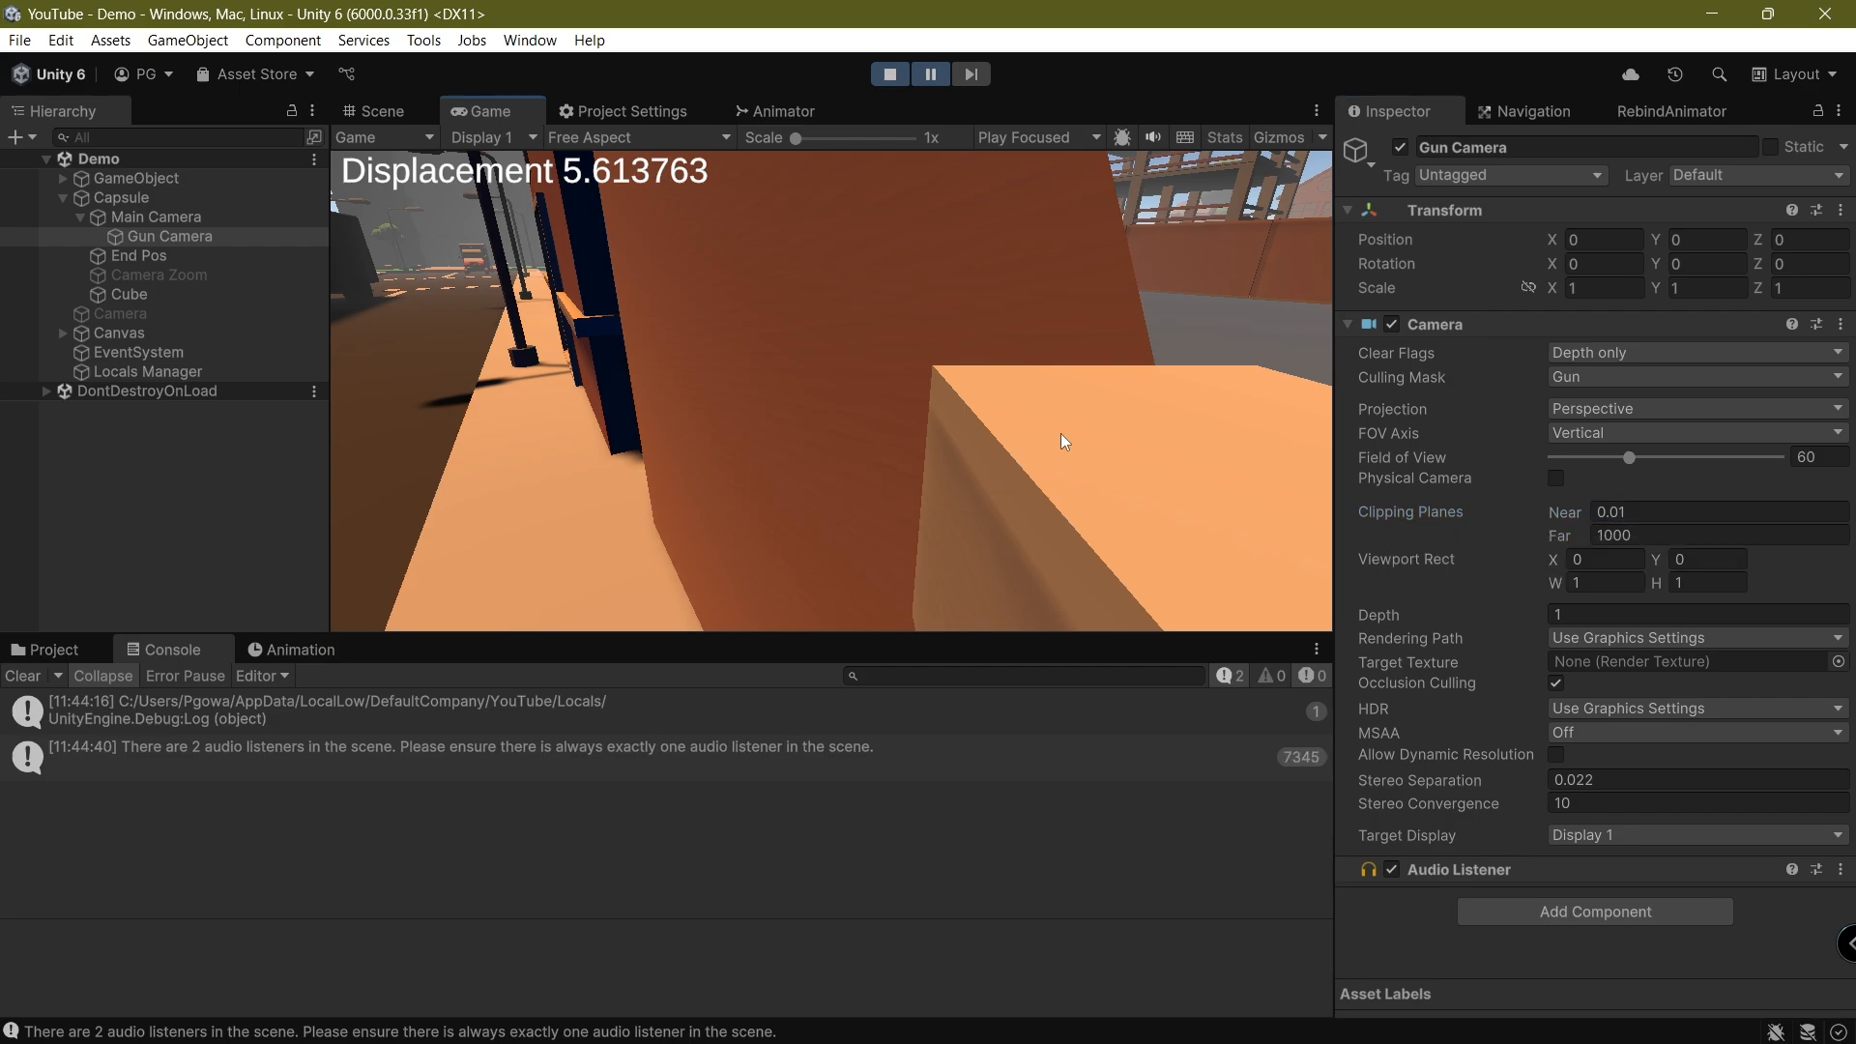
key(ctrl+shift+p)
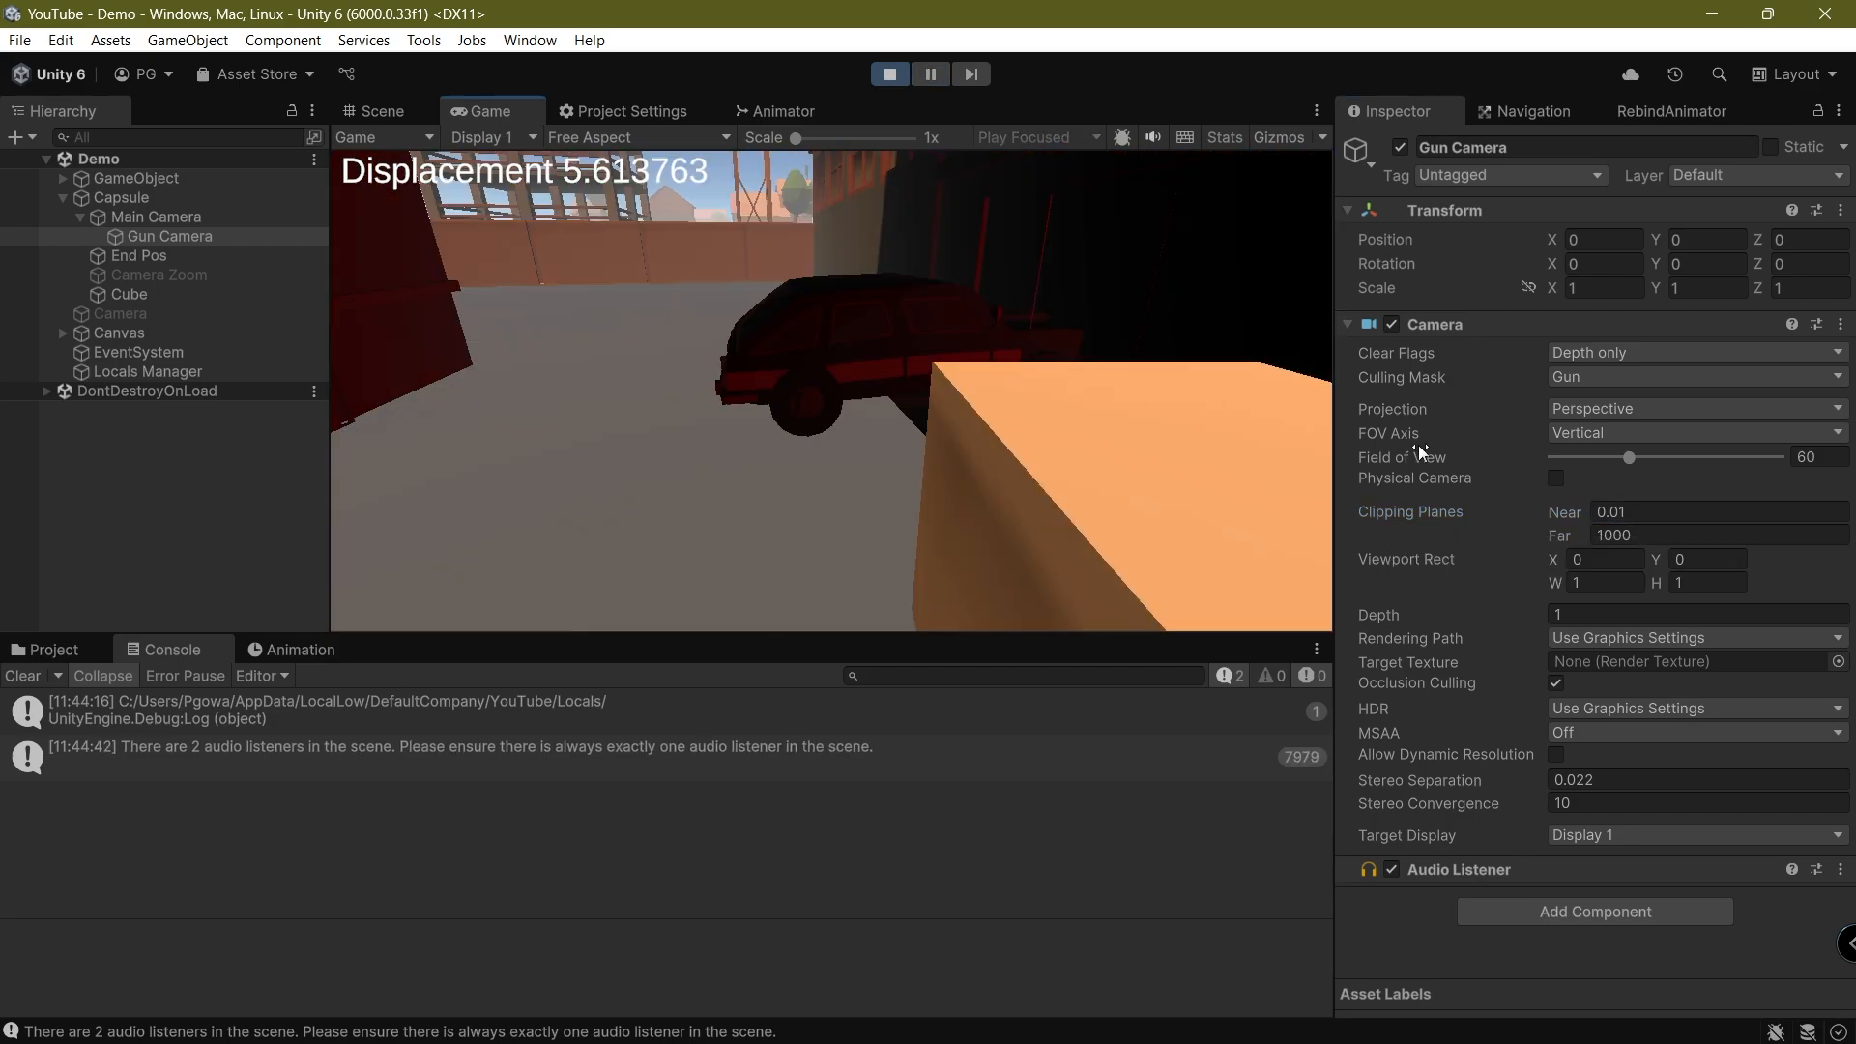
Walk around the walls, street and vehicles to check the held cube's rendering, and stop the play test
click(1312, 448)
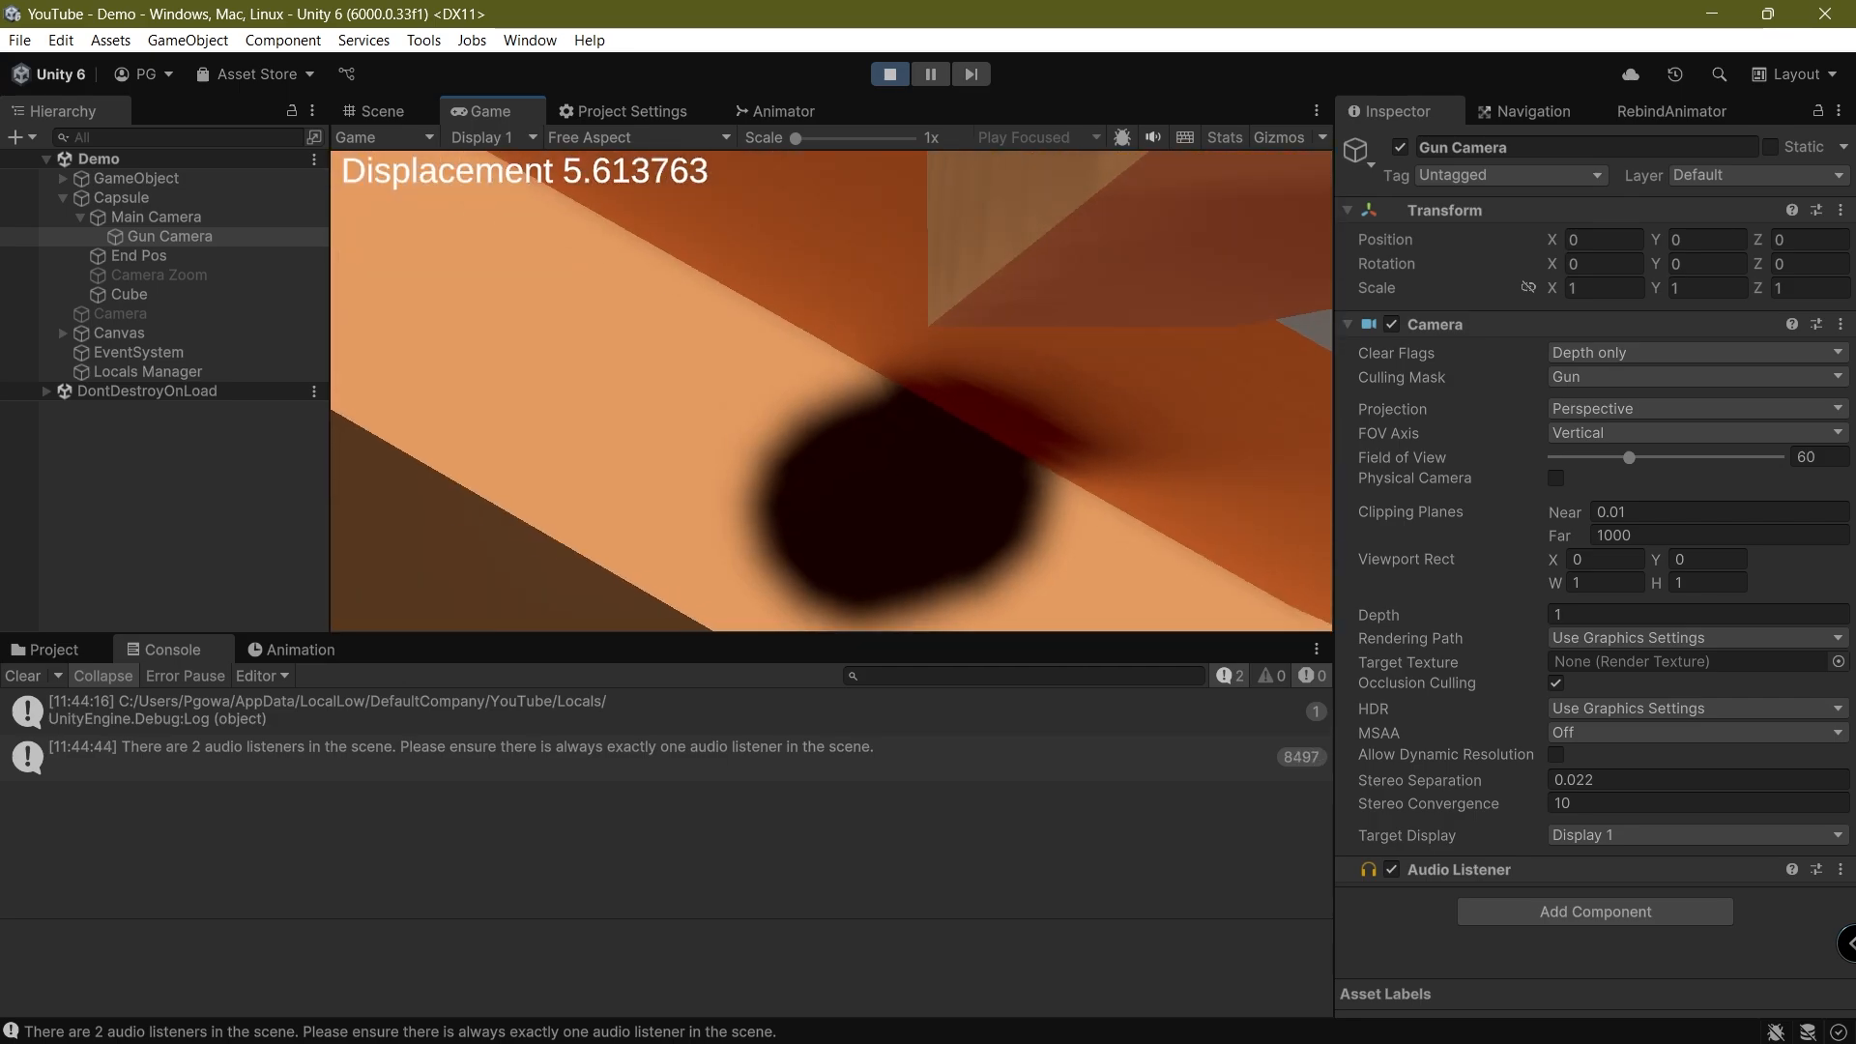
key(w)
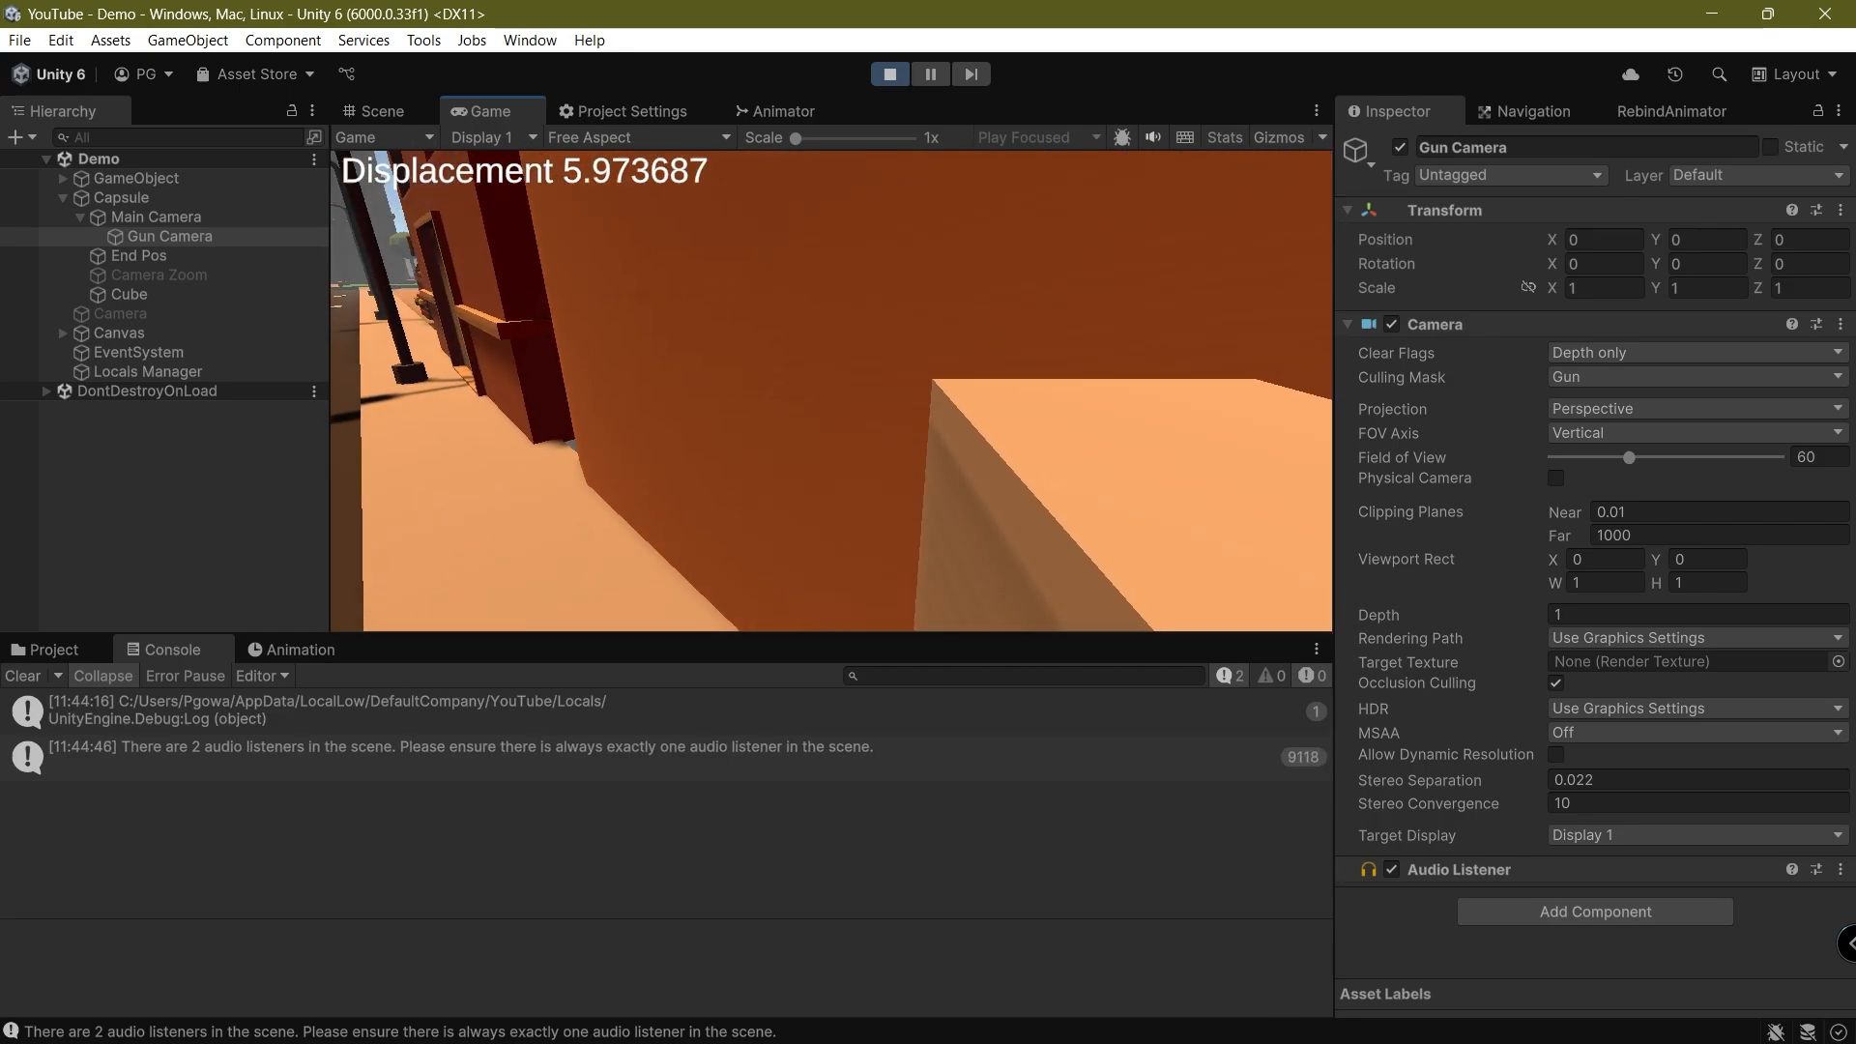
key(w)
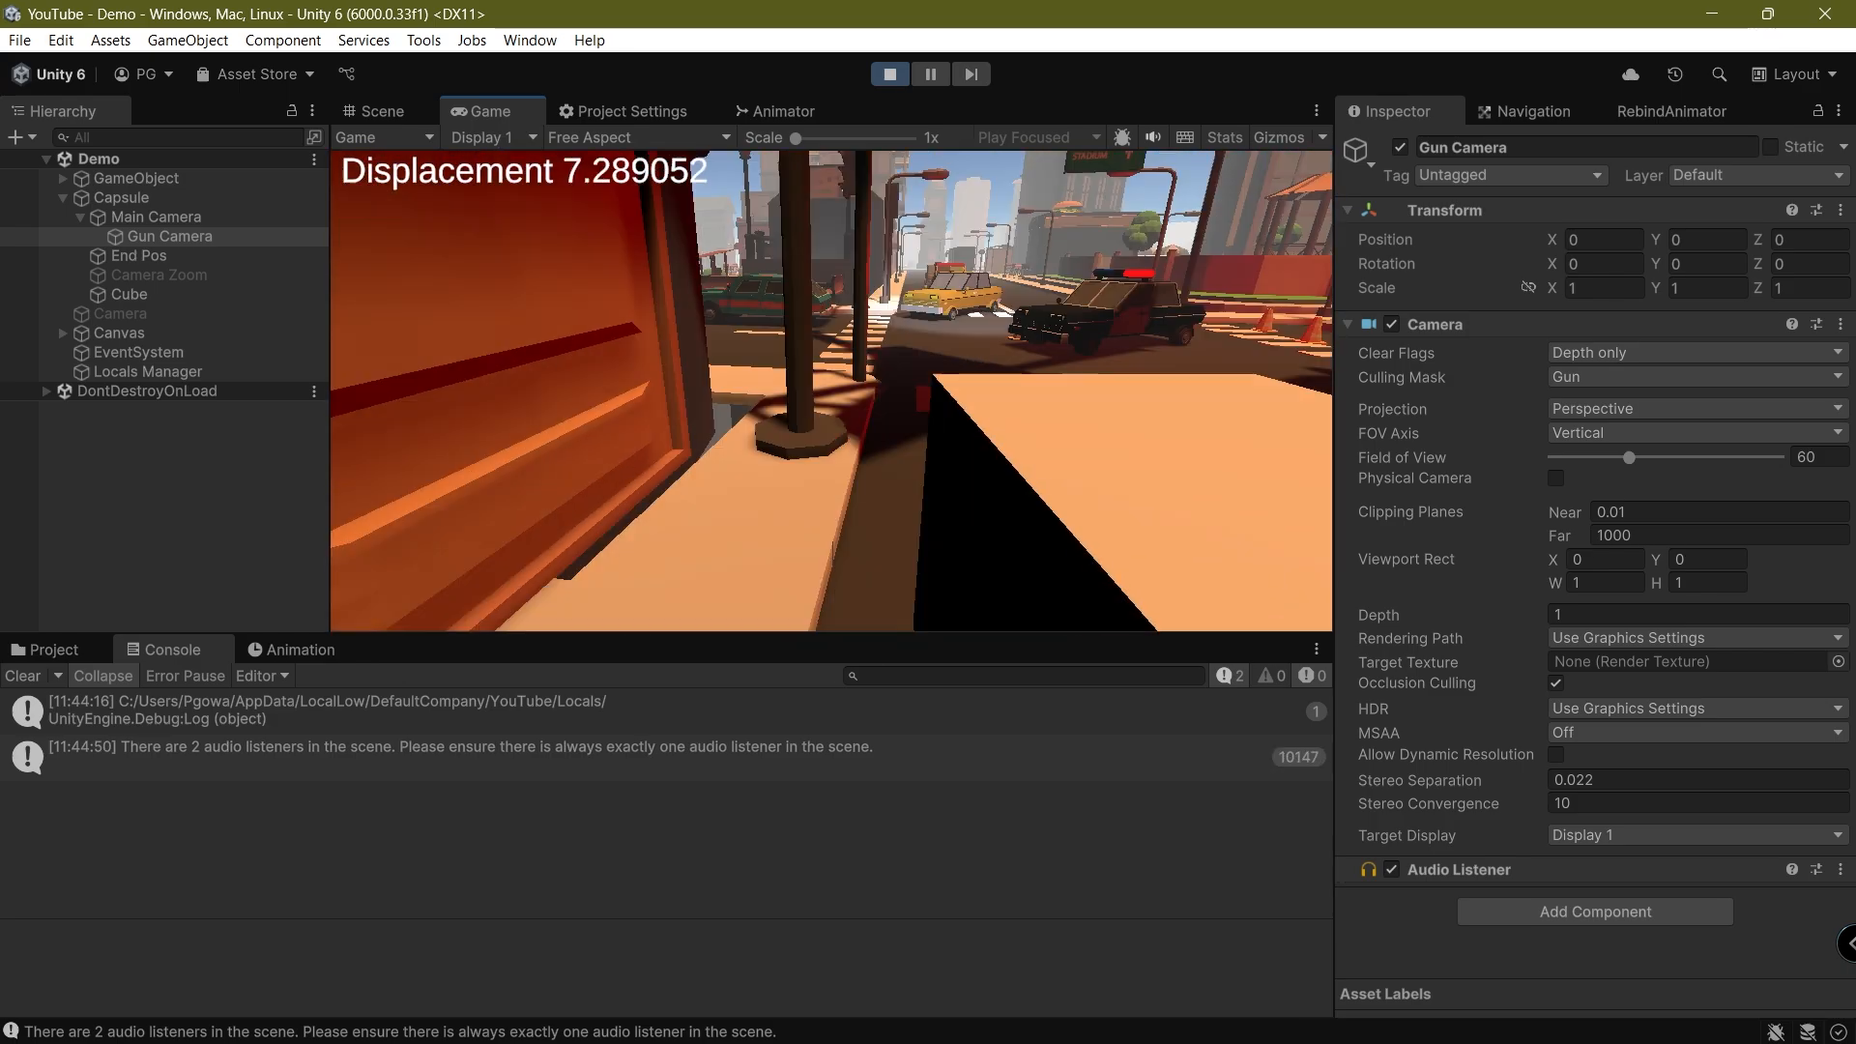
key(w)
key(w)
key(s)
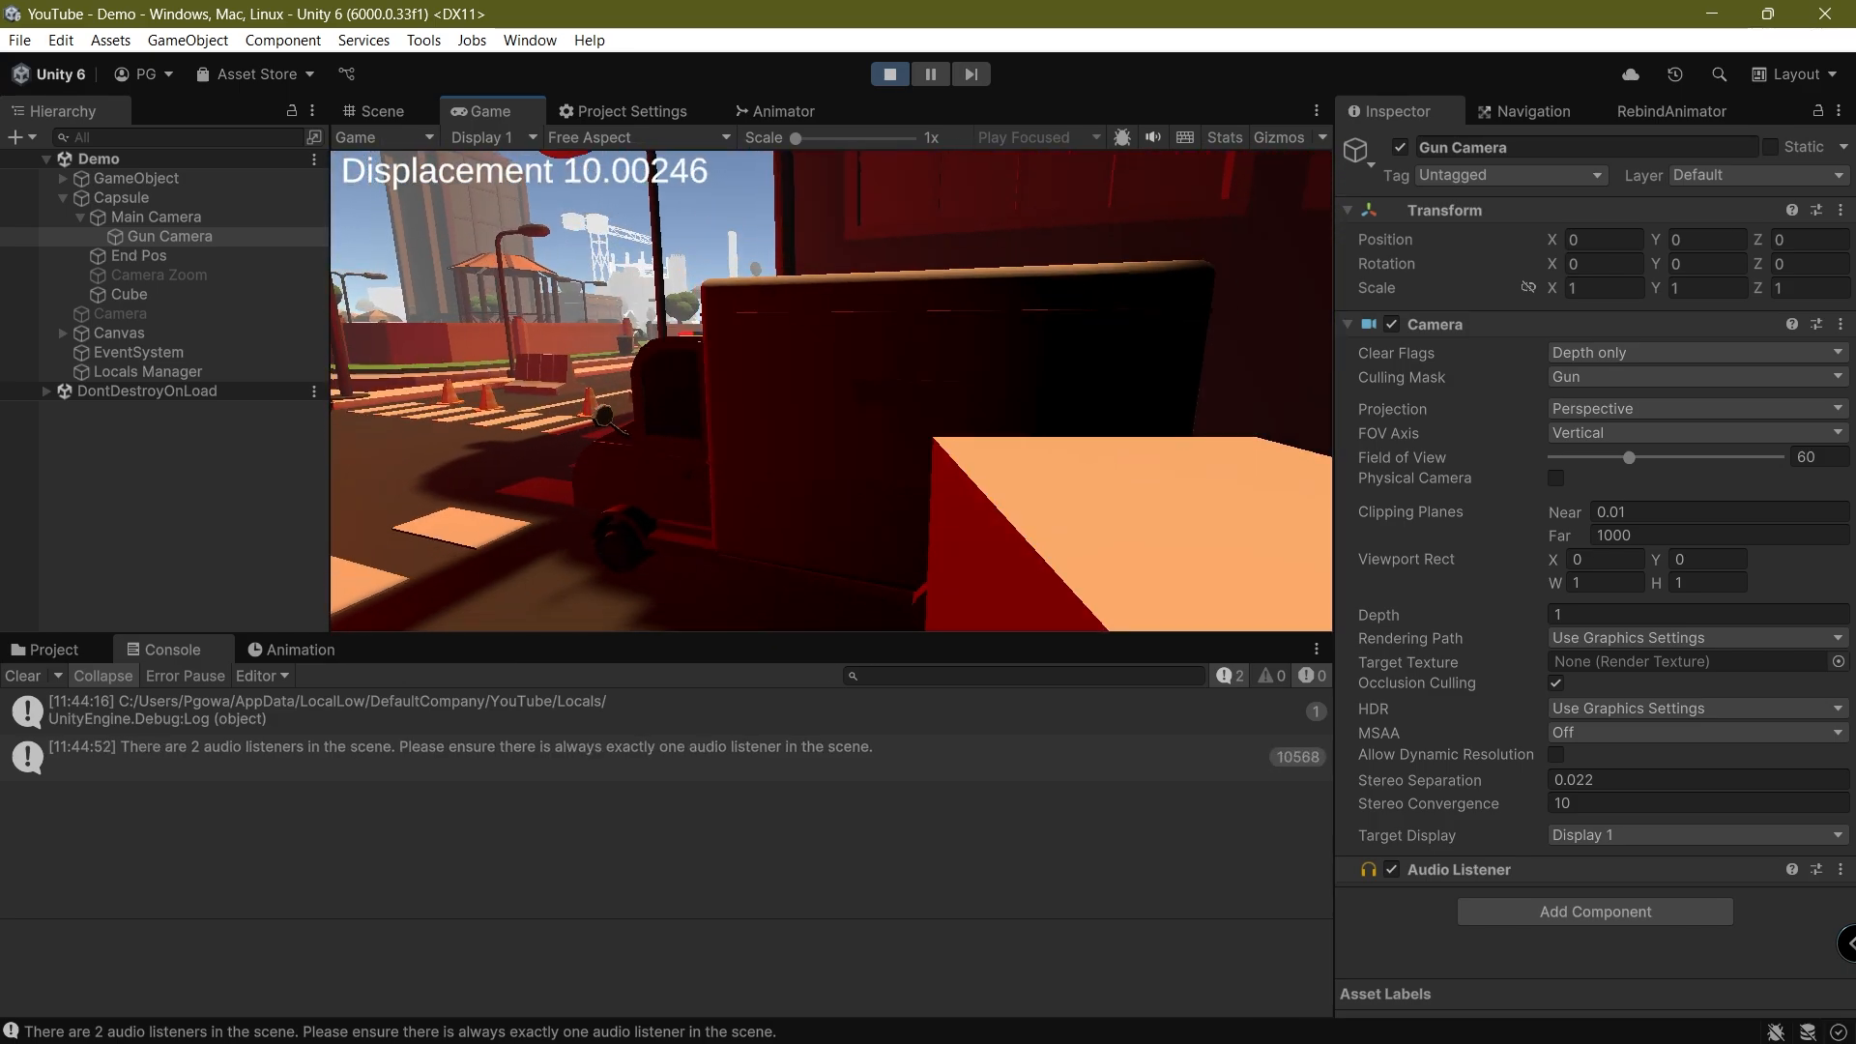
key(d)
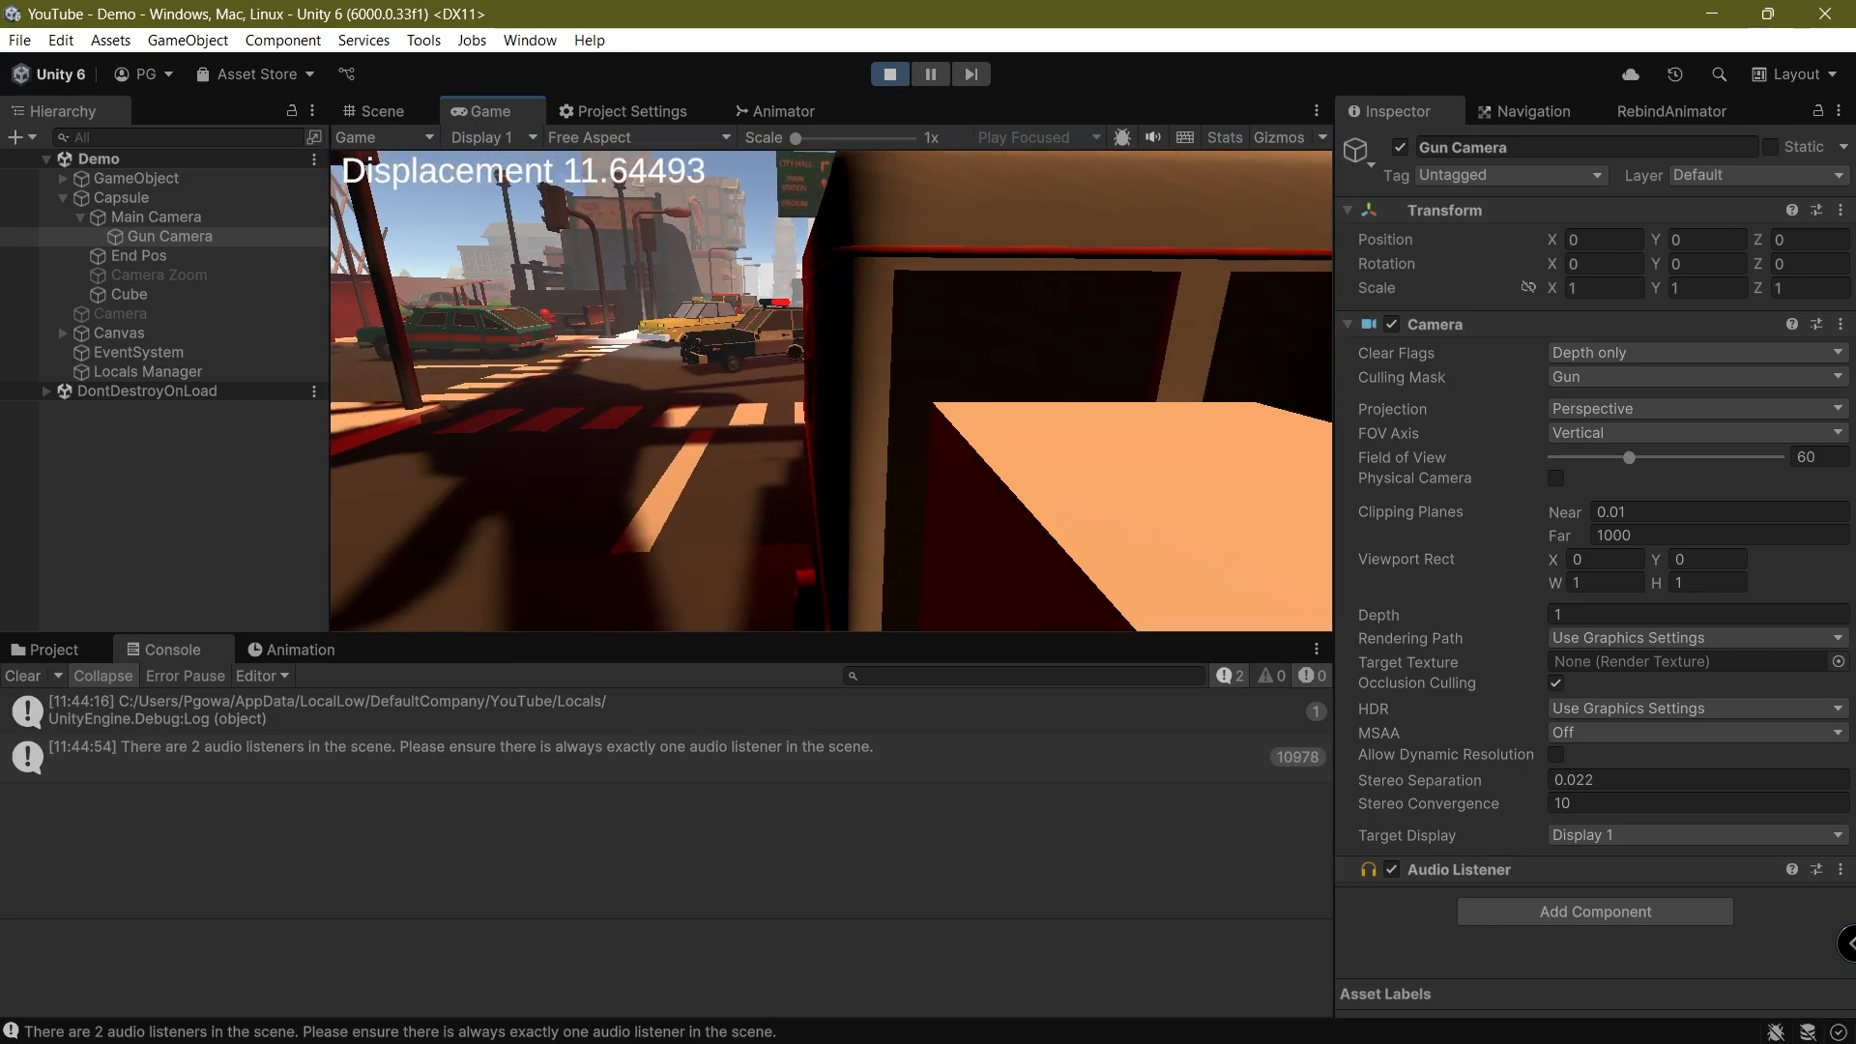
key(w)
key(s)
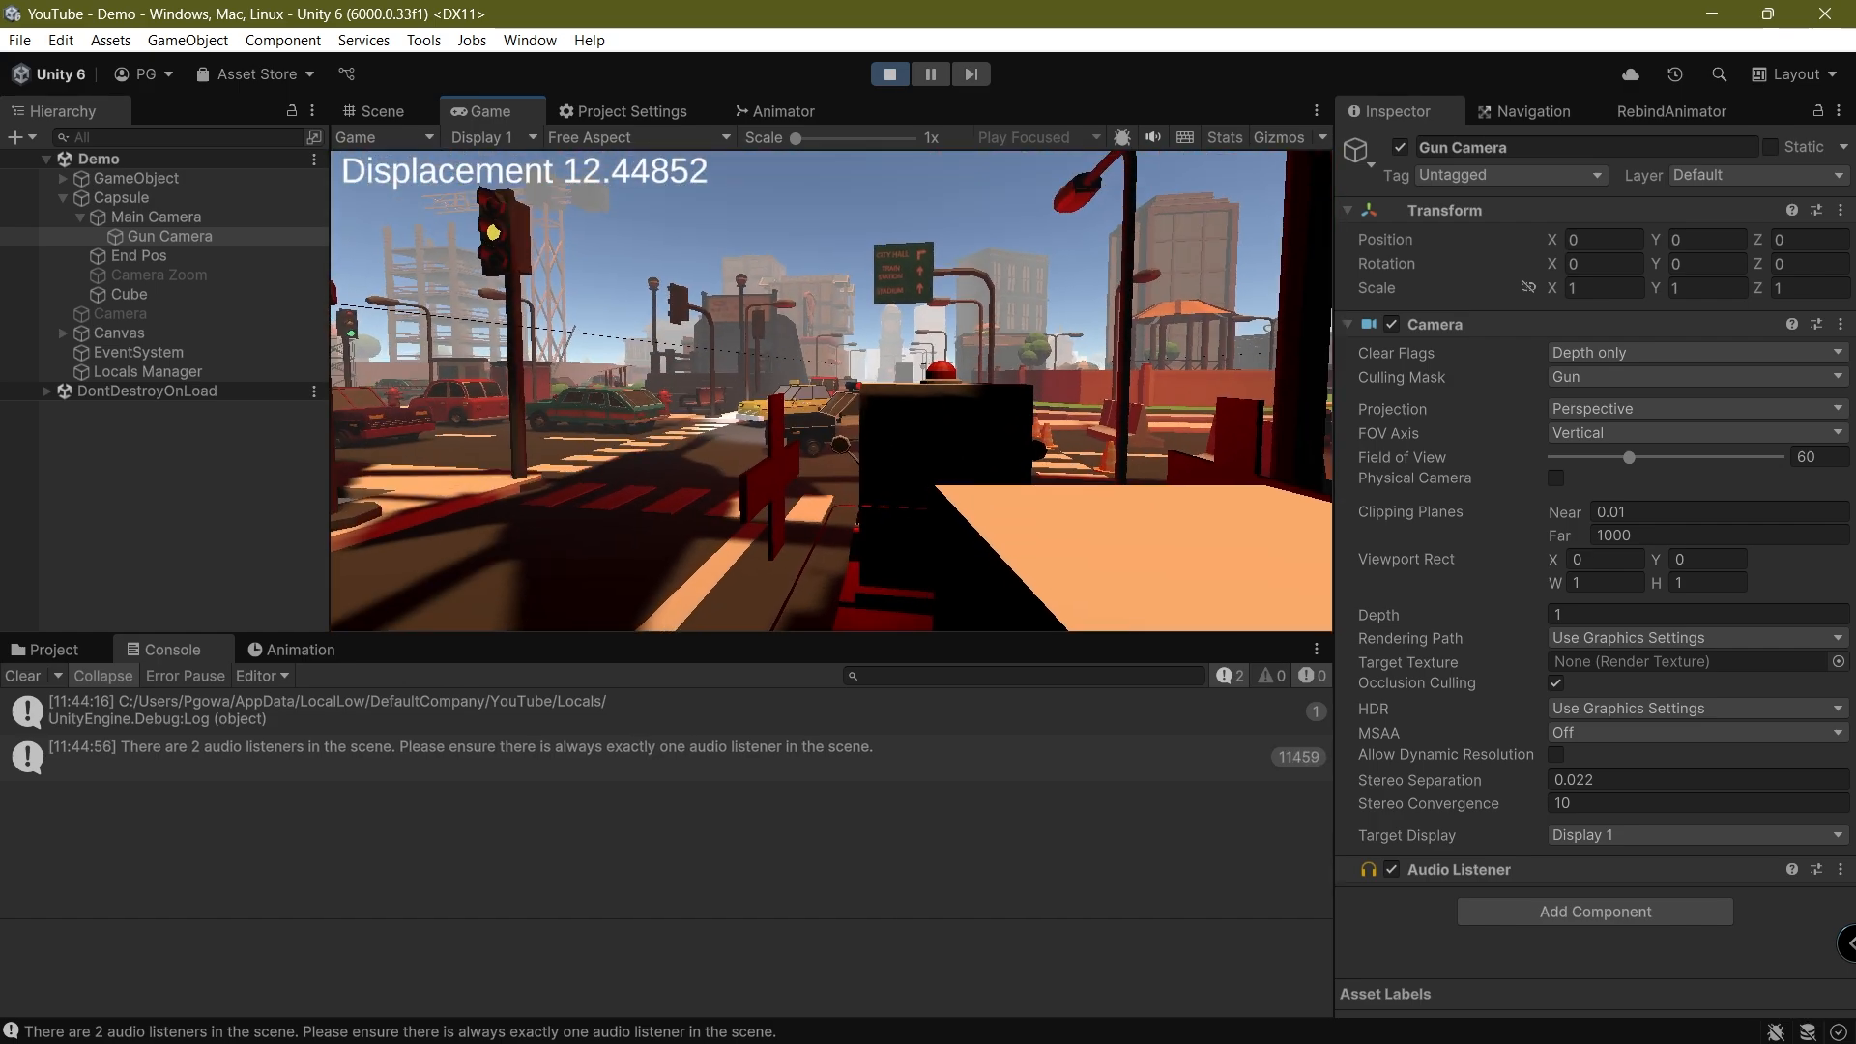
key(w)
key(a)
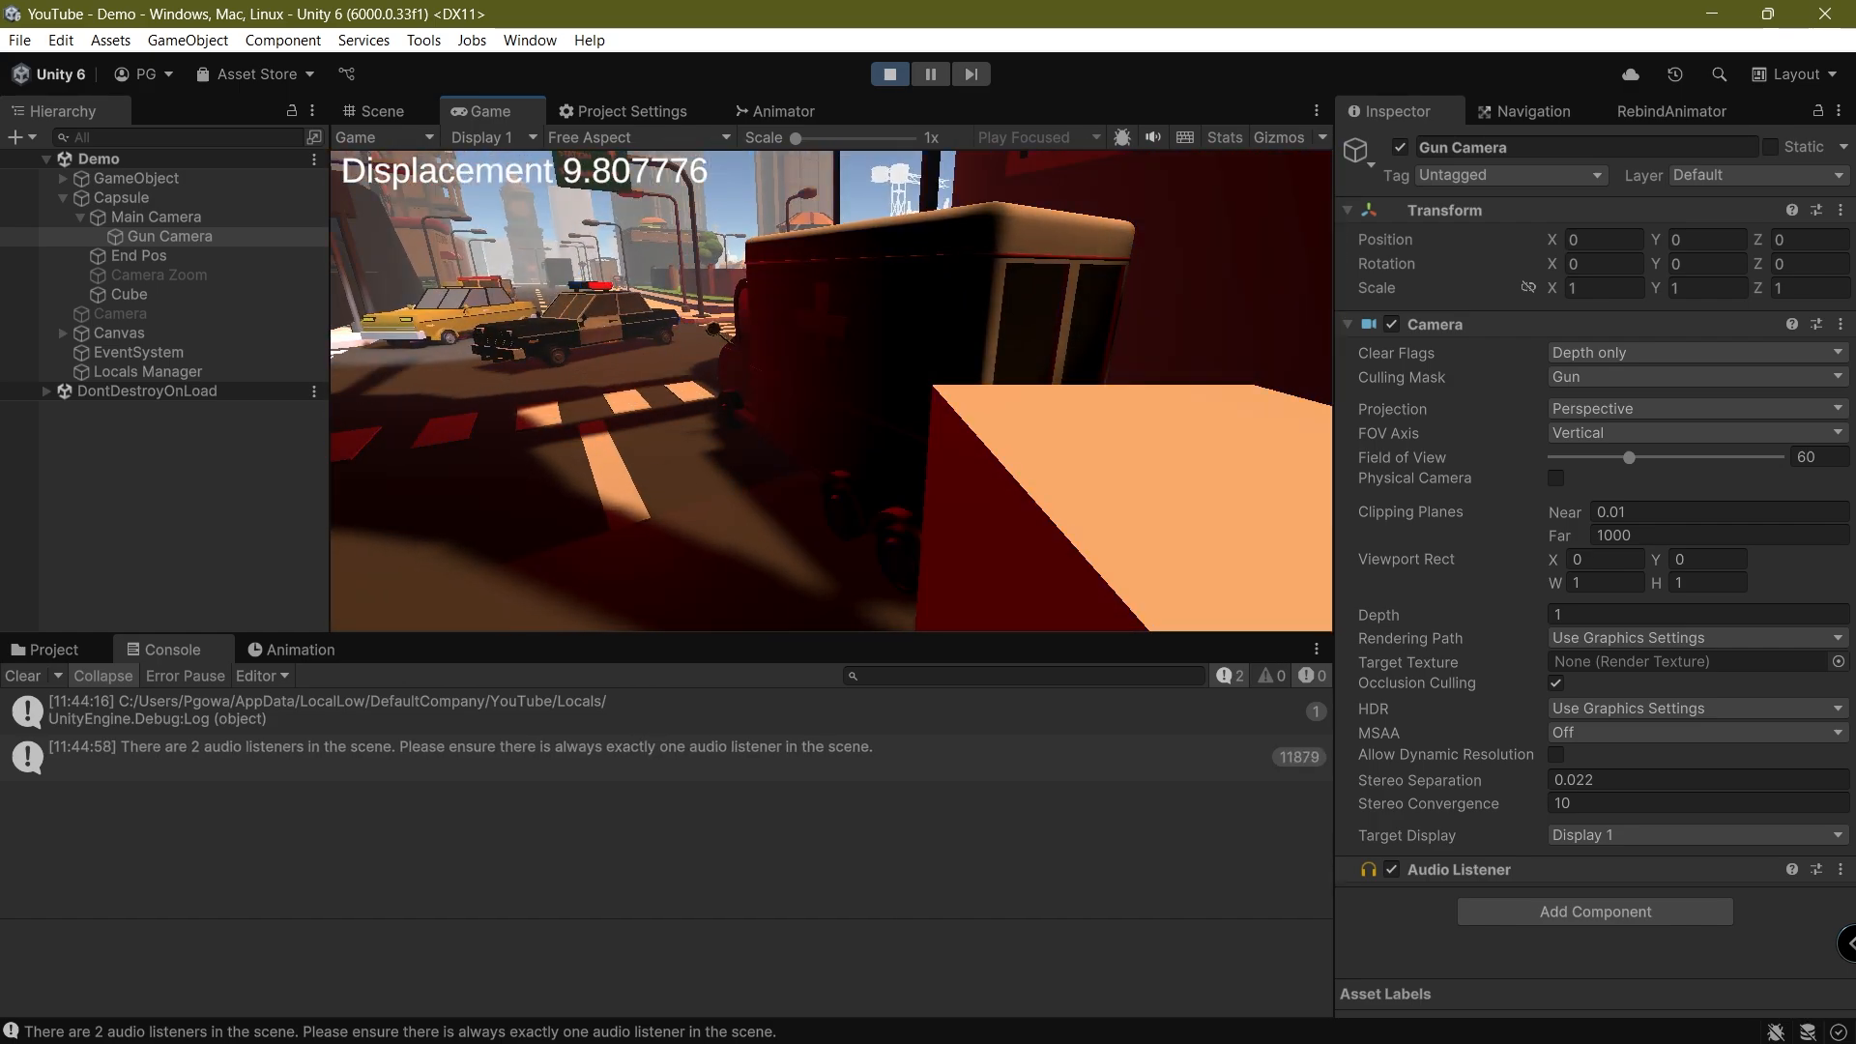
key(w)
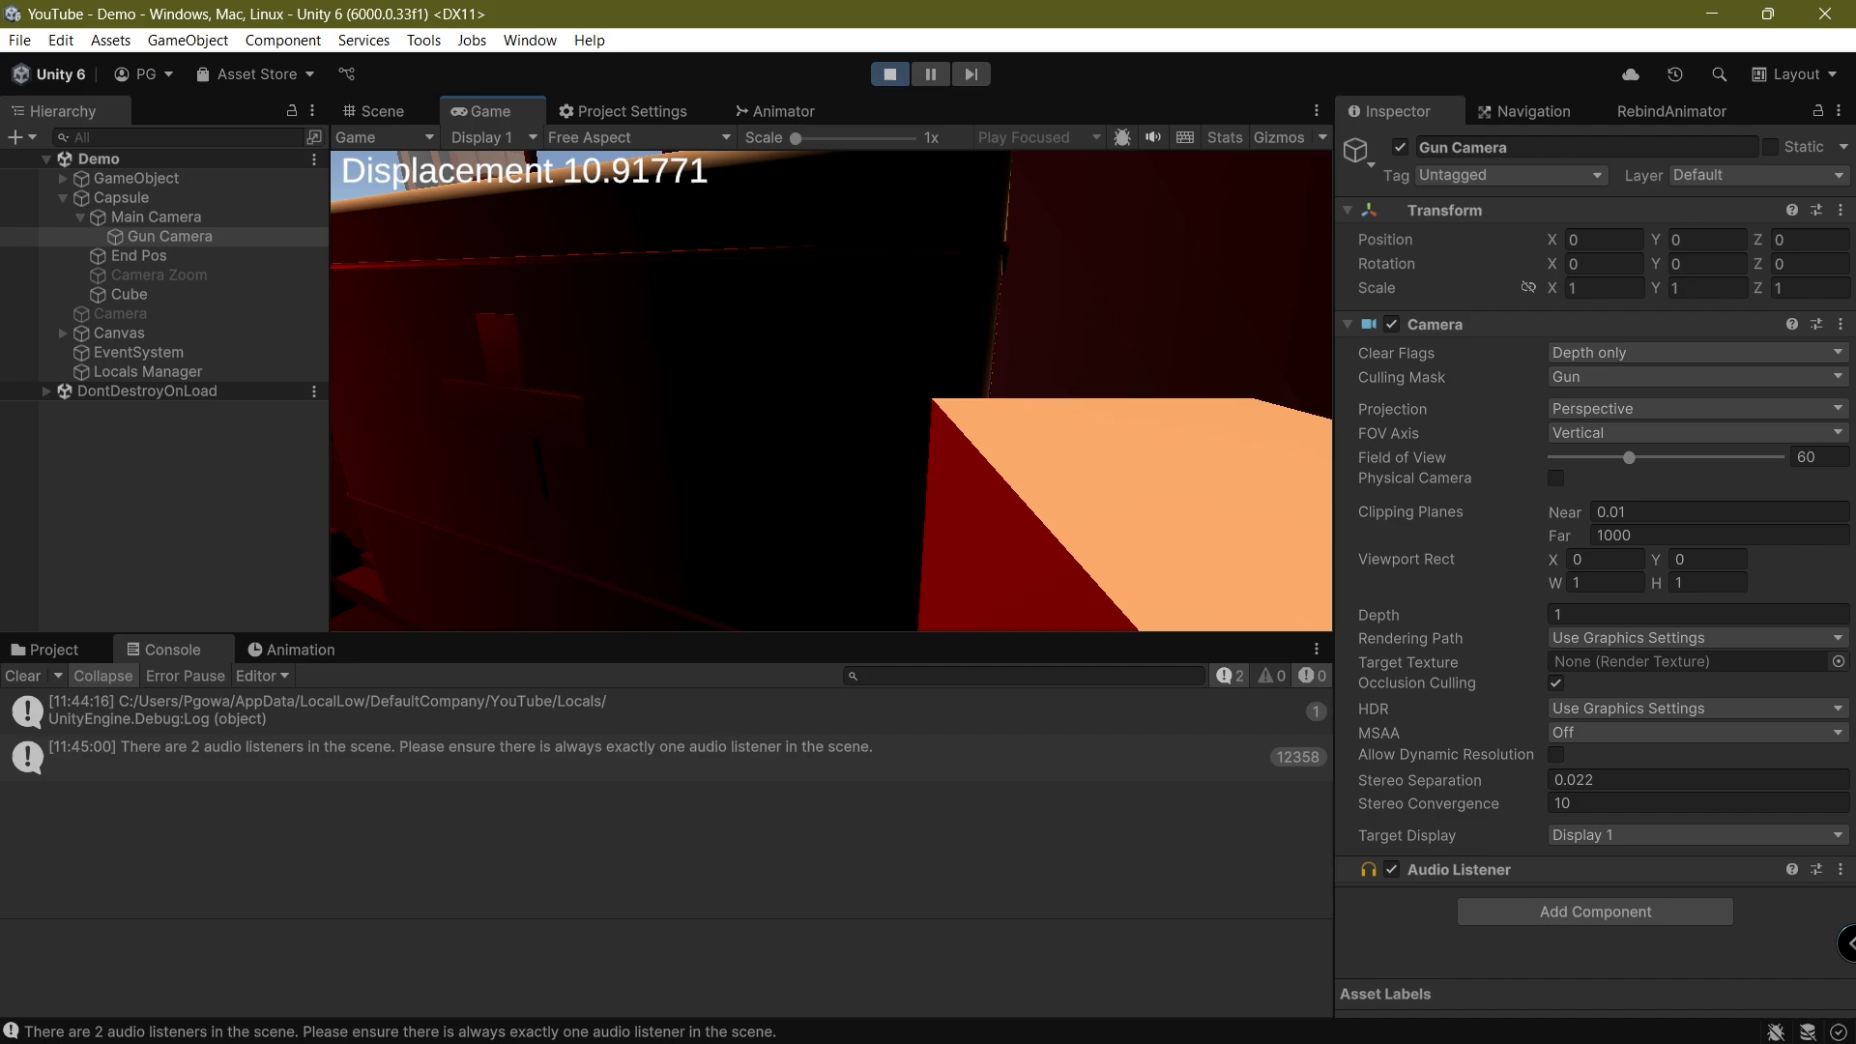
key(ctrl+p)
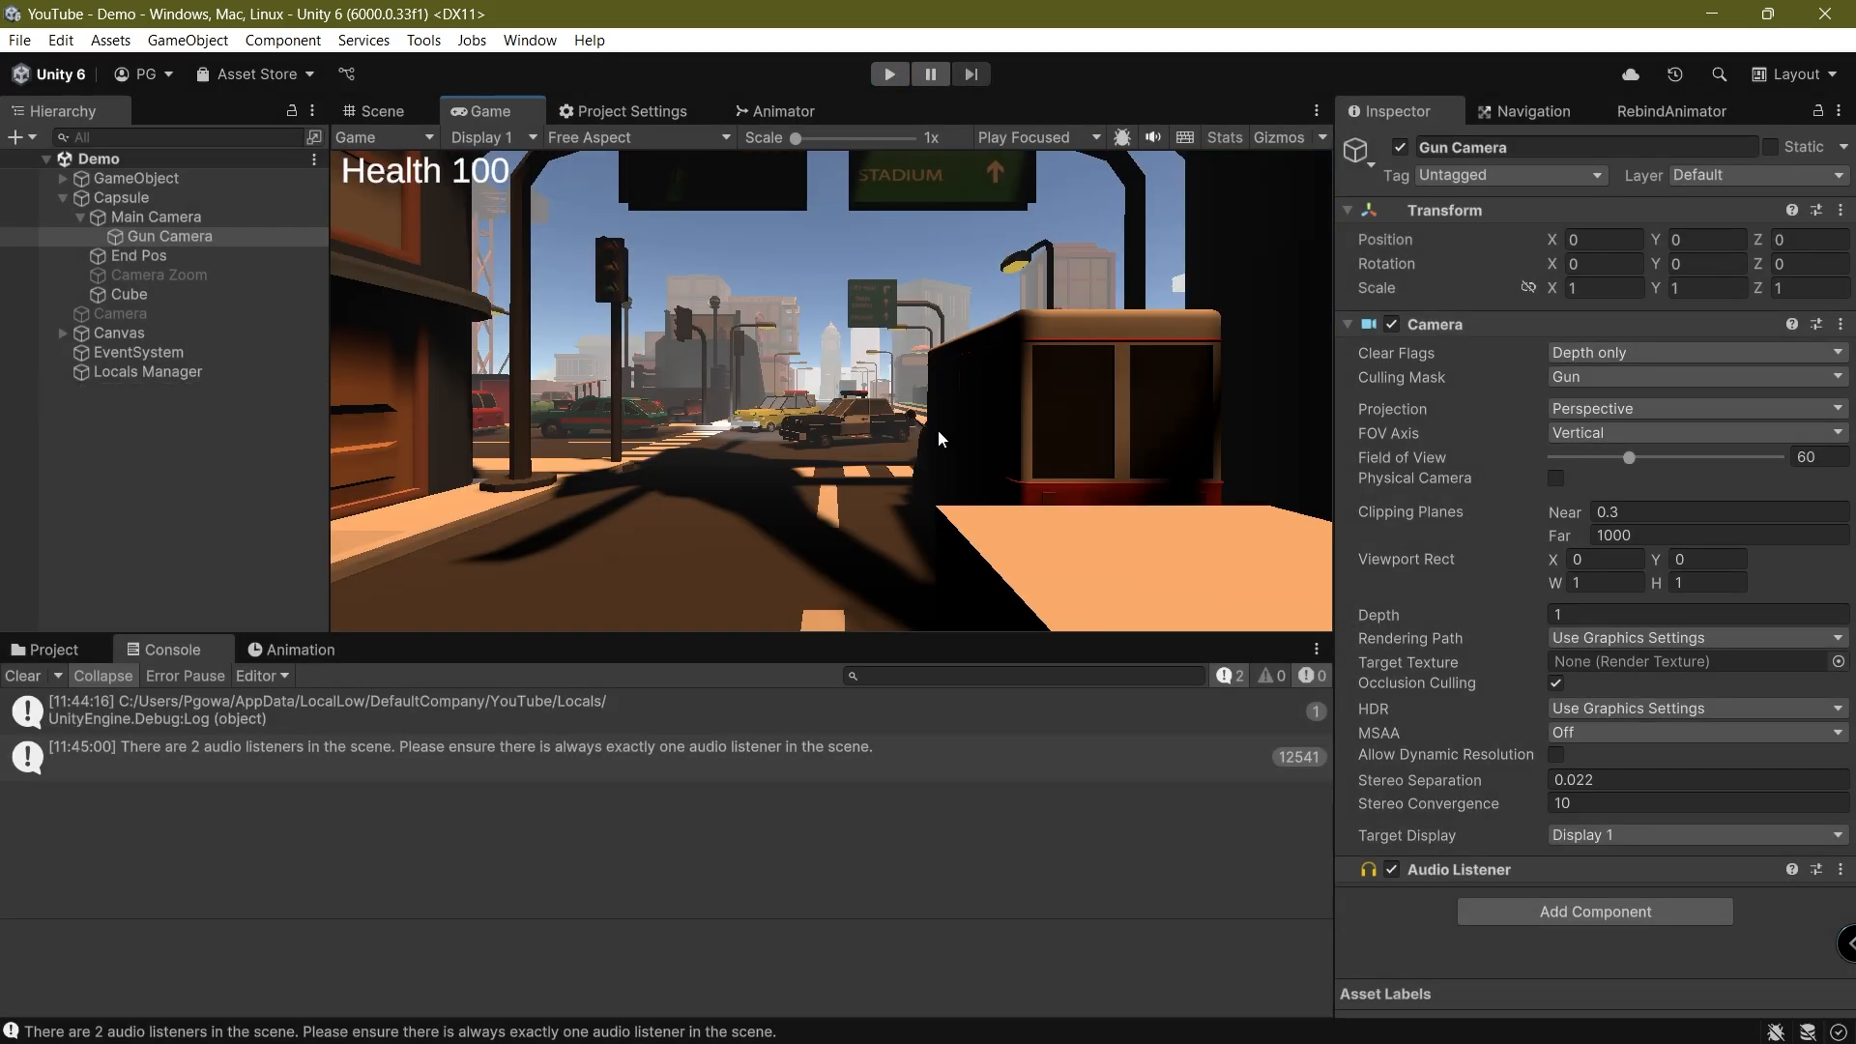
Add a new layer named Vehicle as User Layer 10
click(1679, 175)
click(1730, 441)
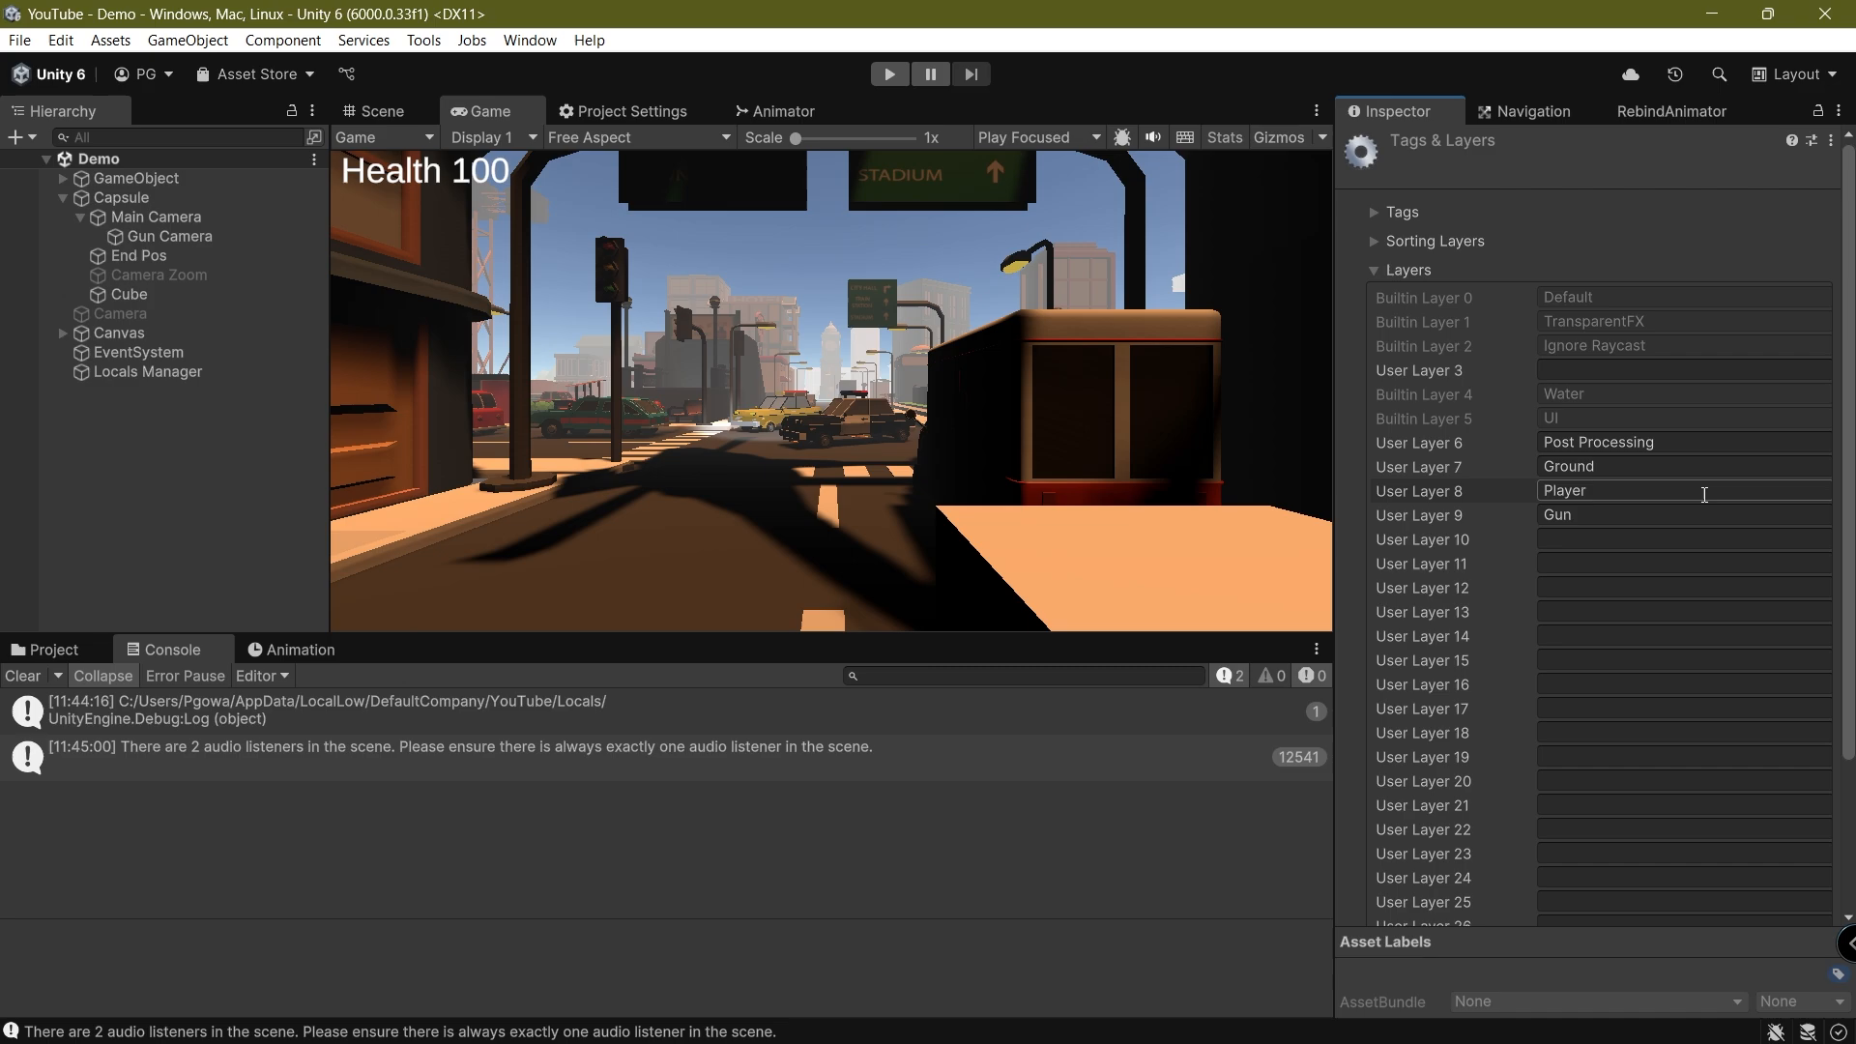
click(1619, 538)
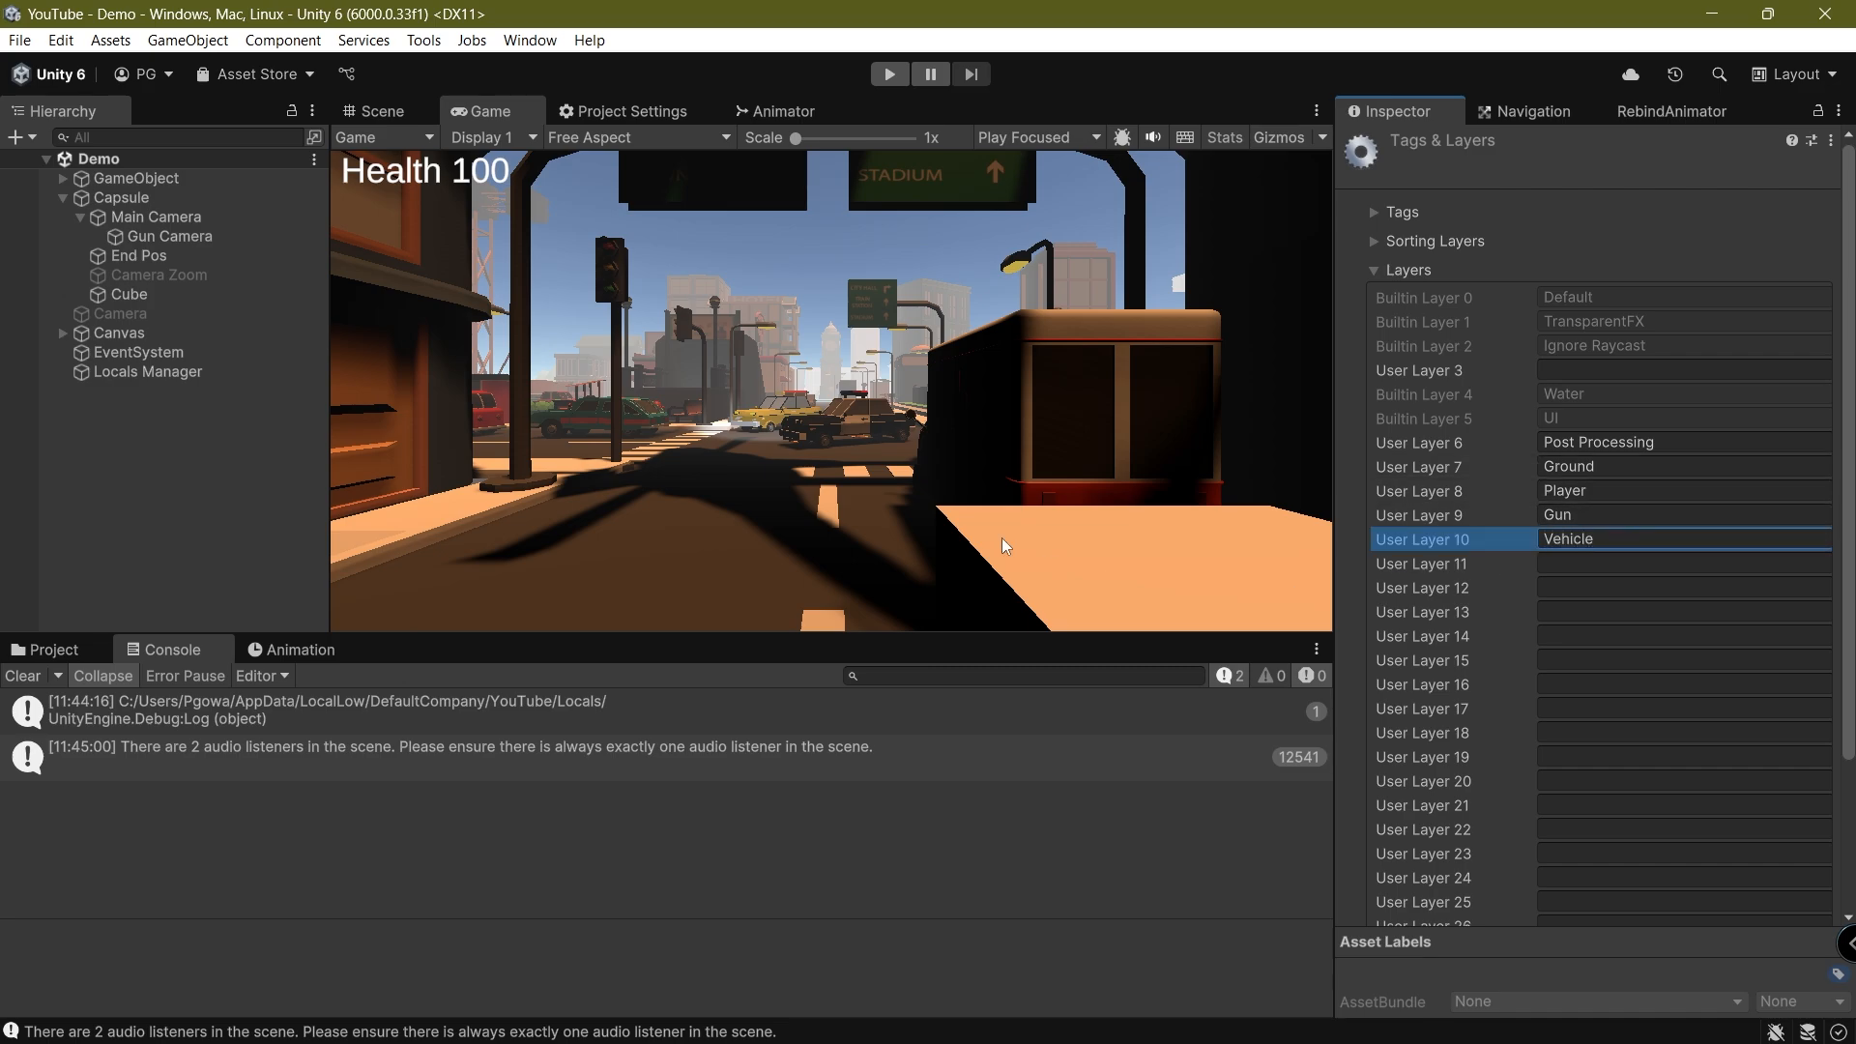
Select the police-car_2 object in the Scene view and assign it and its children to the Vehicle layer
click(382, 111)
right_drag(601, 329, 792, 425)
click(793, 417)
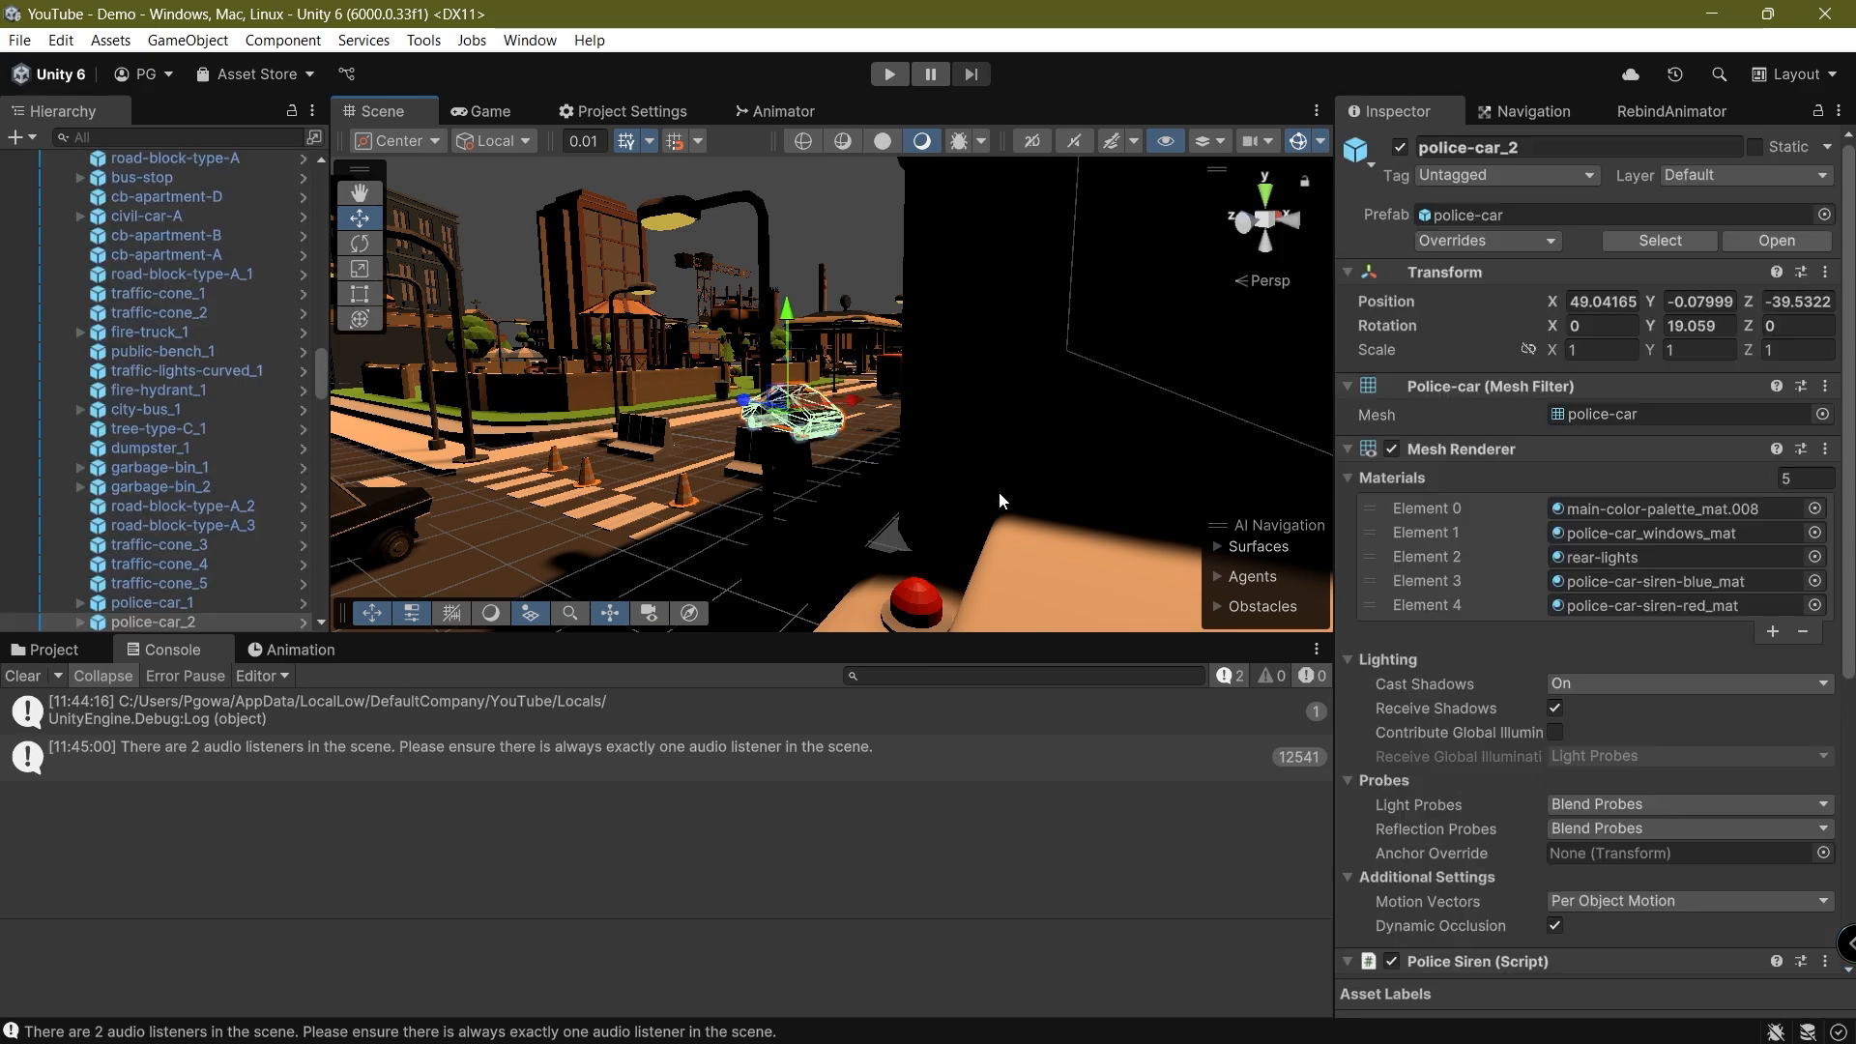
click(1771, 178)
click(1731, 429)
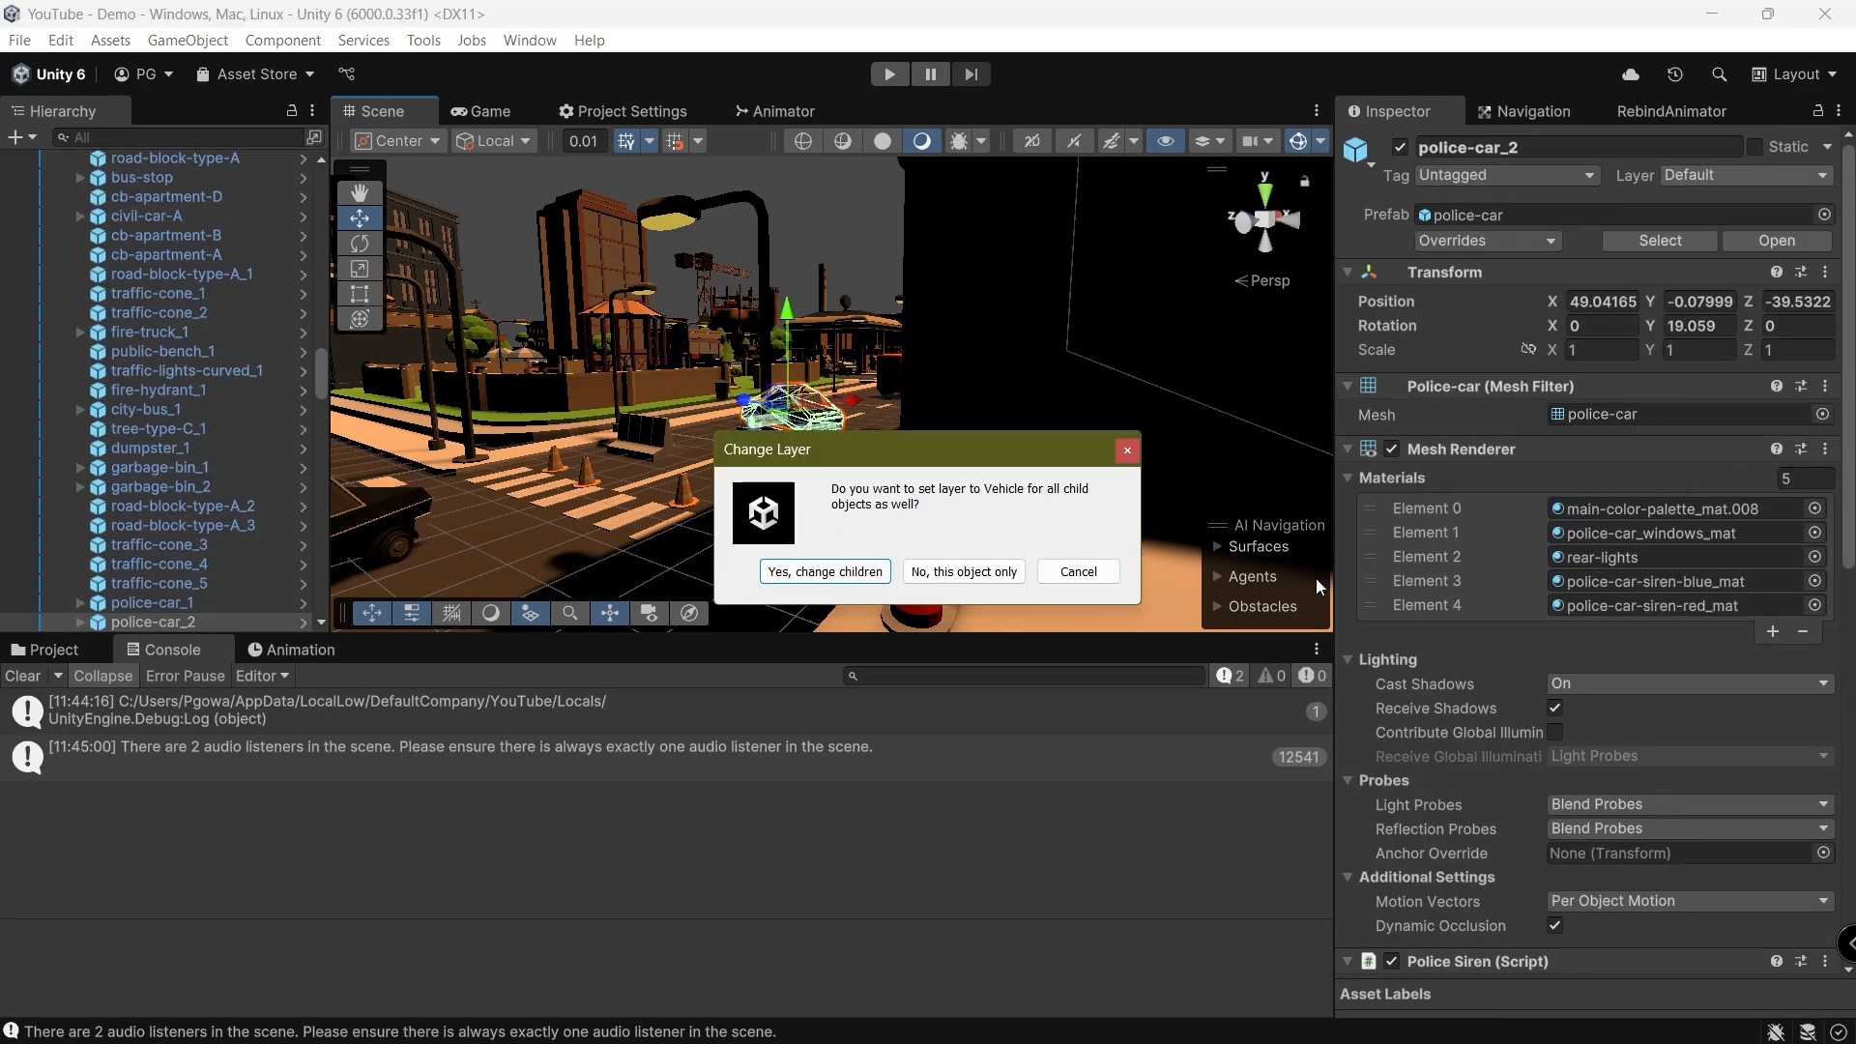
click(790, 576)
Collapse the city object's hierarchy and duplicate Gun Camera under Main Camera
scroll(128, 394, down, 10)
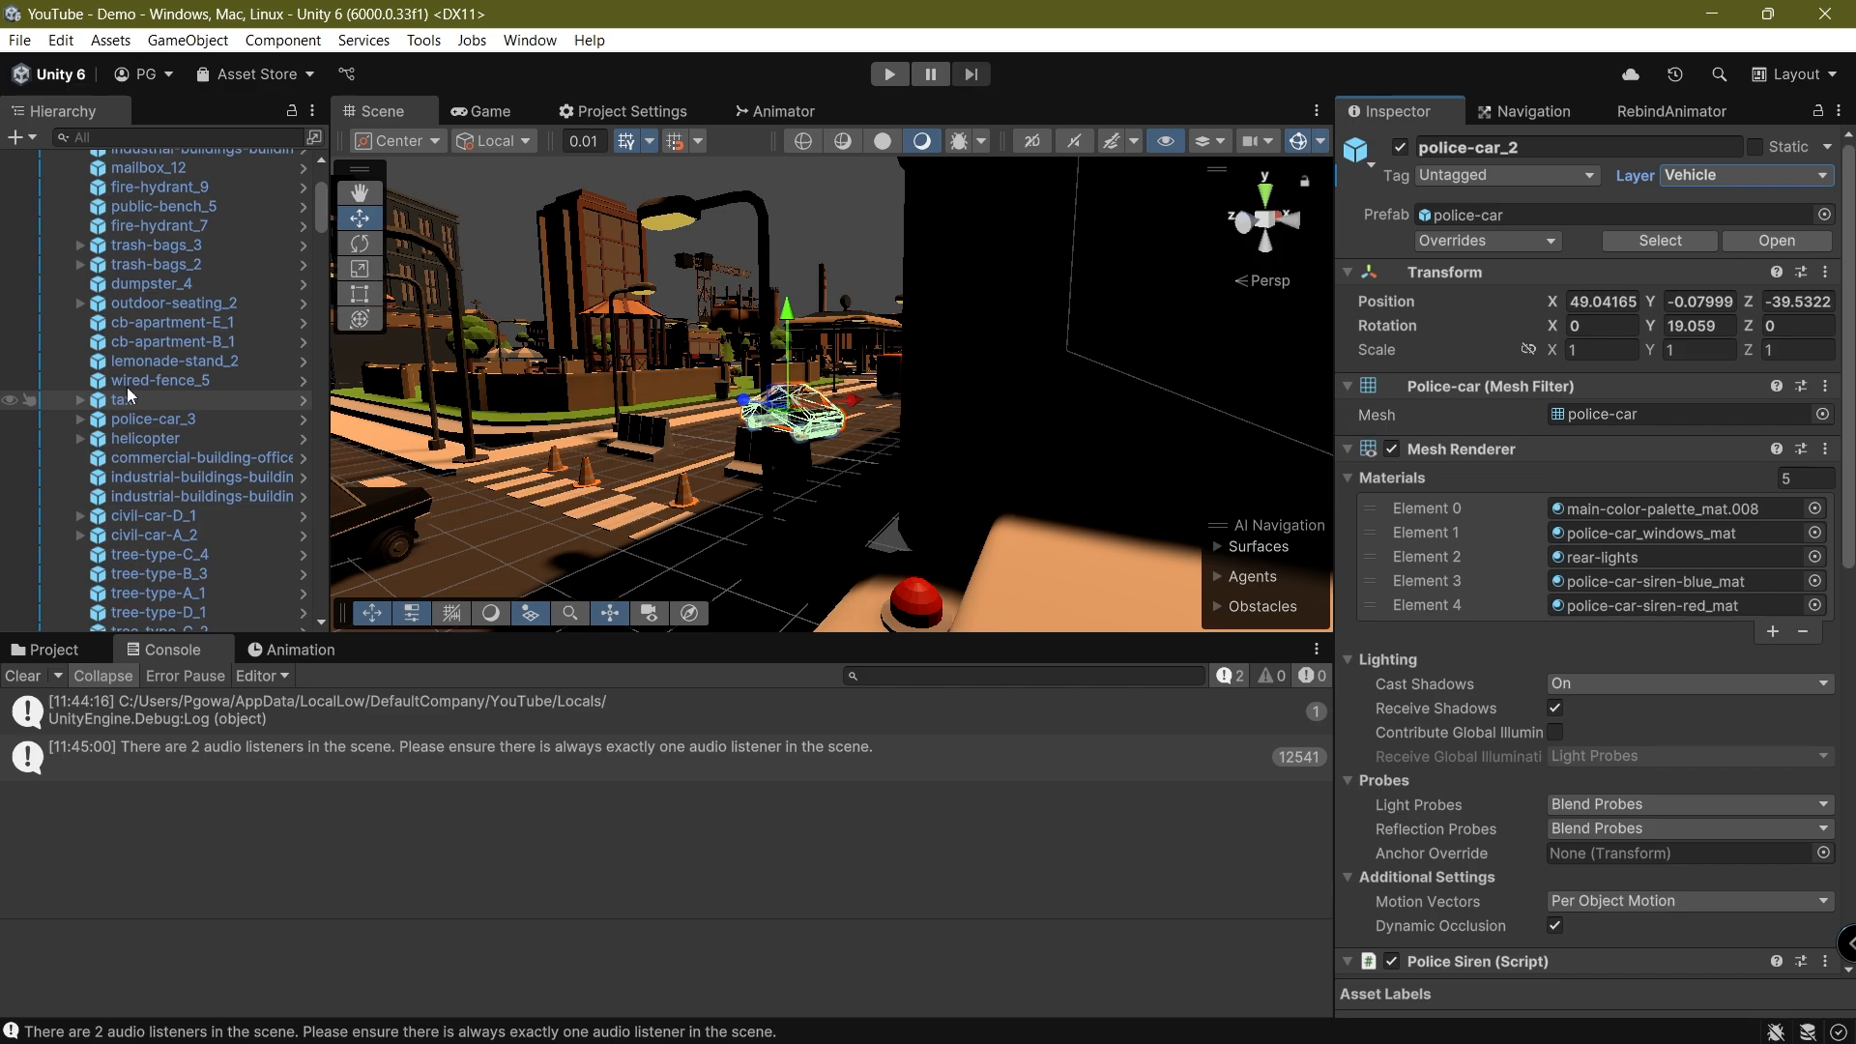
scroll(128, 394, up, 15)
click(61, 178)
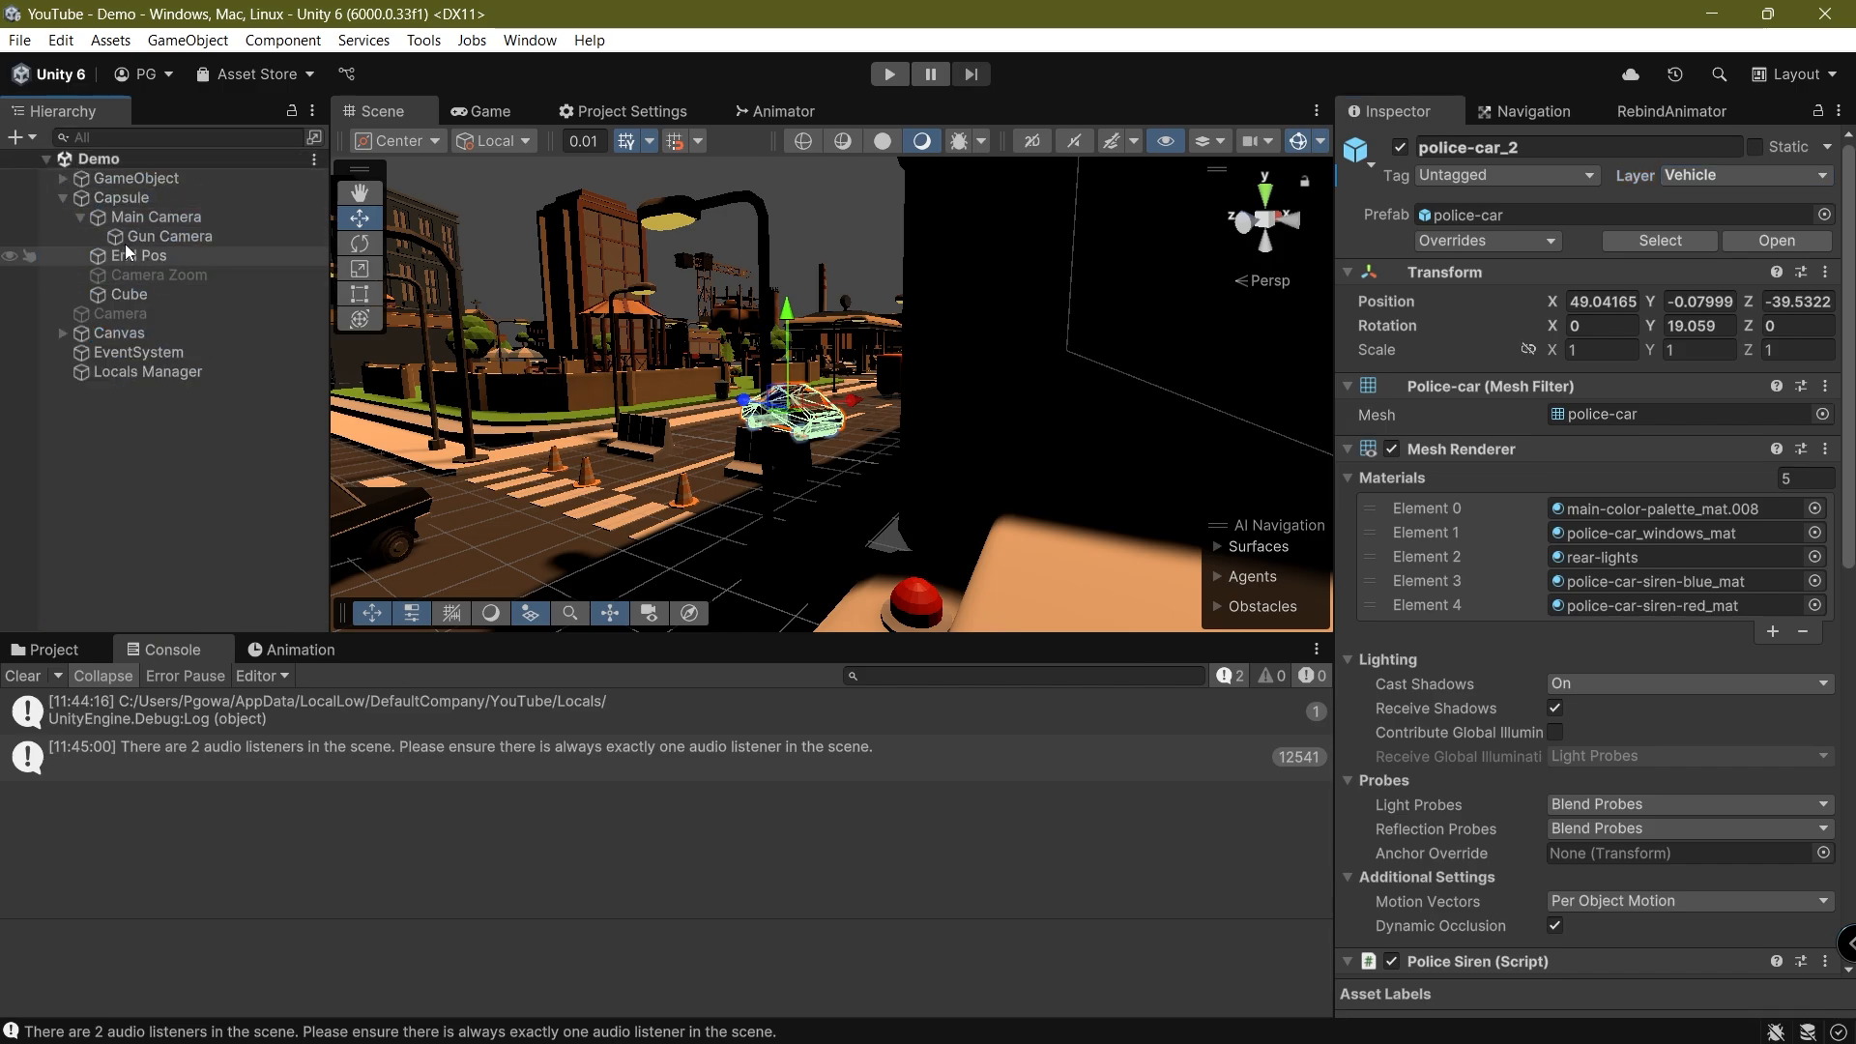
click(130, 241)
key(ctrl+d)
Rename the duplicated camera as Vehicle Cam and save the scene
key(super)
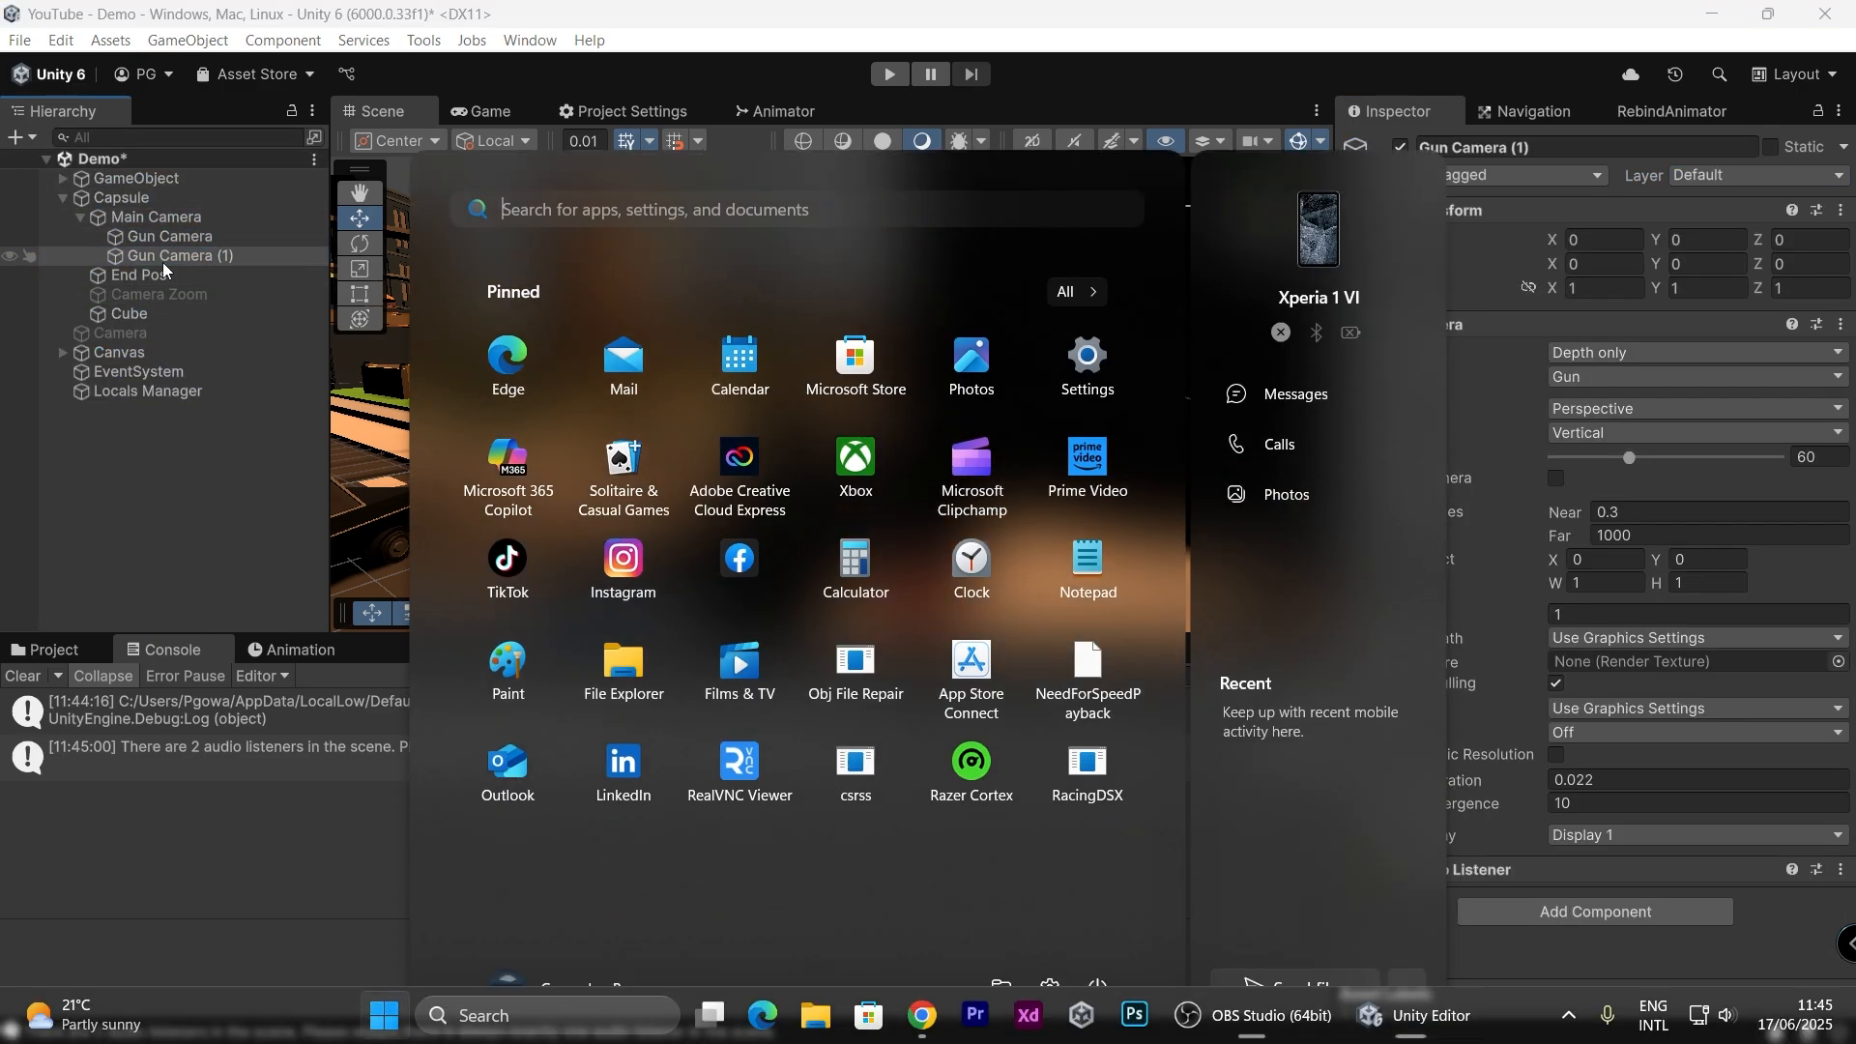
text(v)
click(163, 263)
key(Escape)
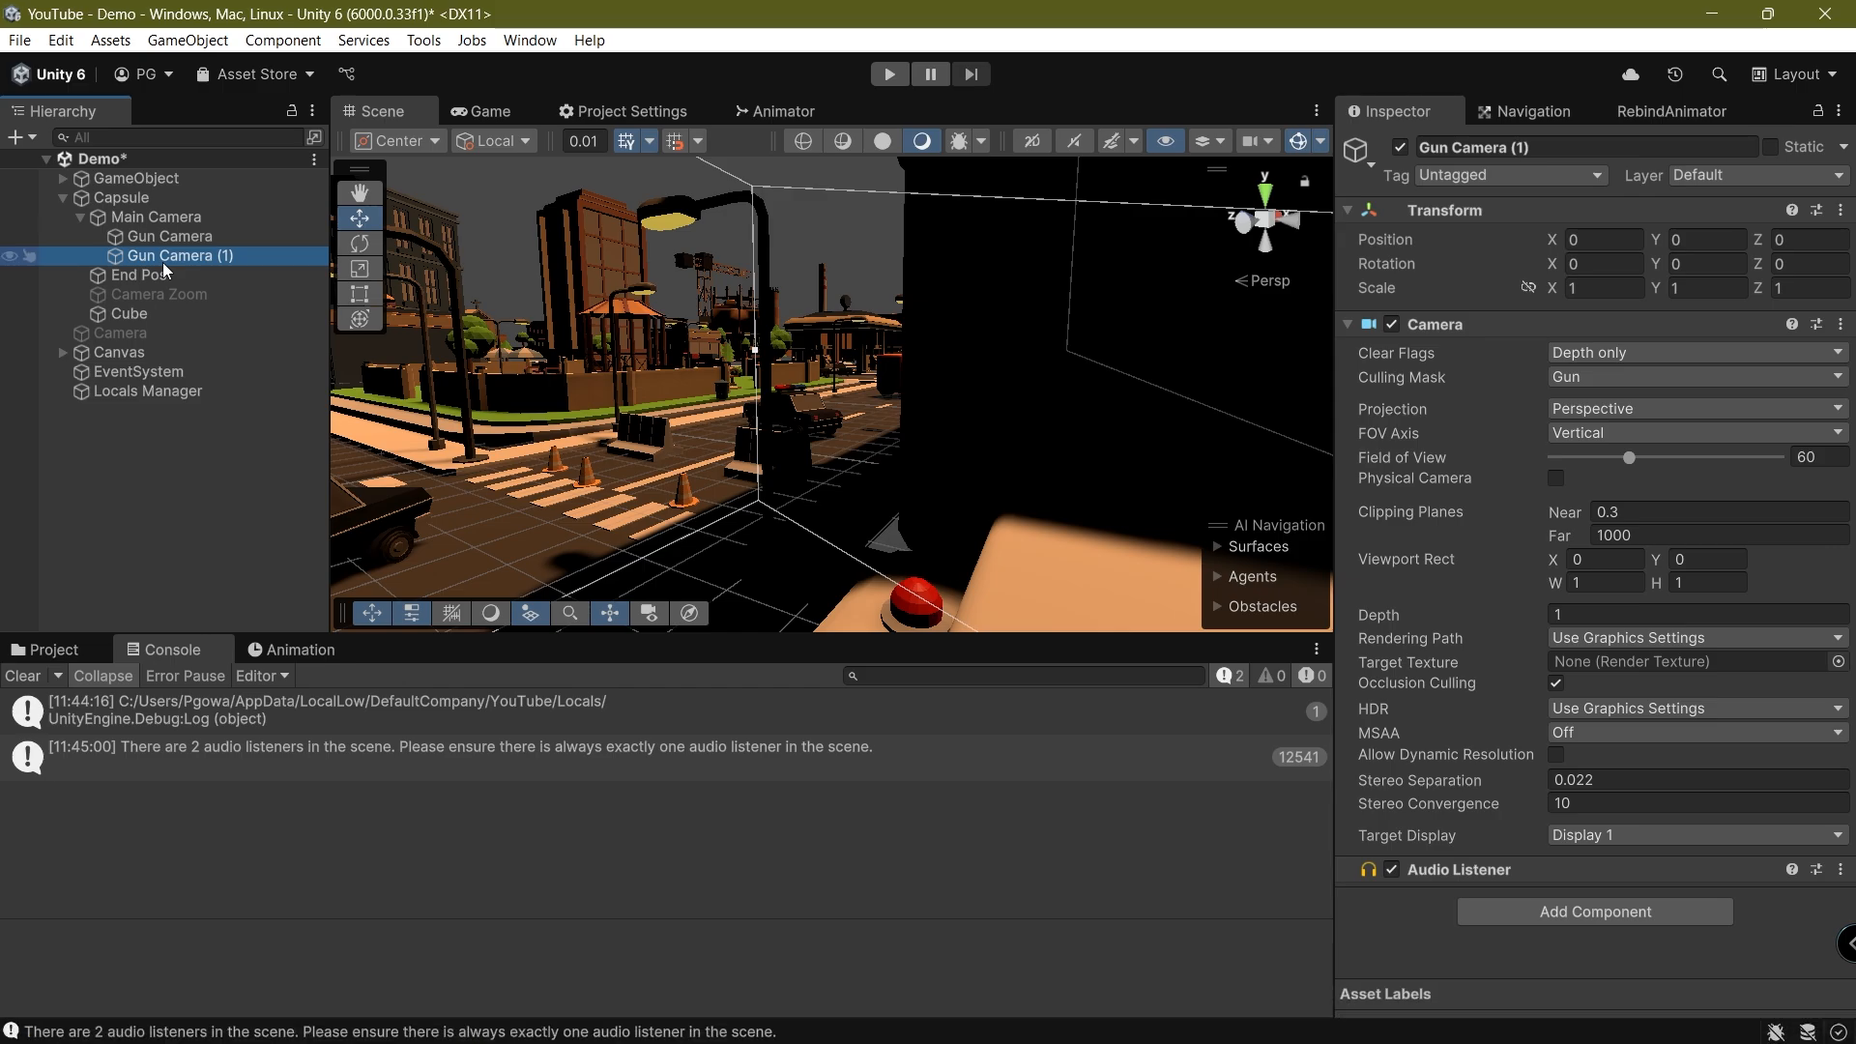
click(163, 263)
text(Veh)
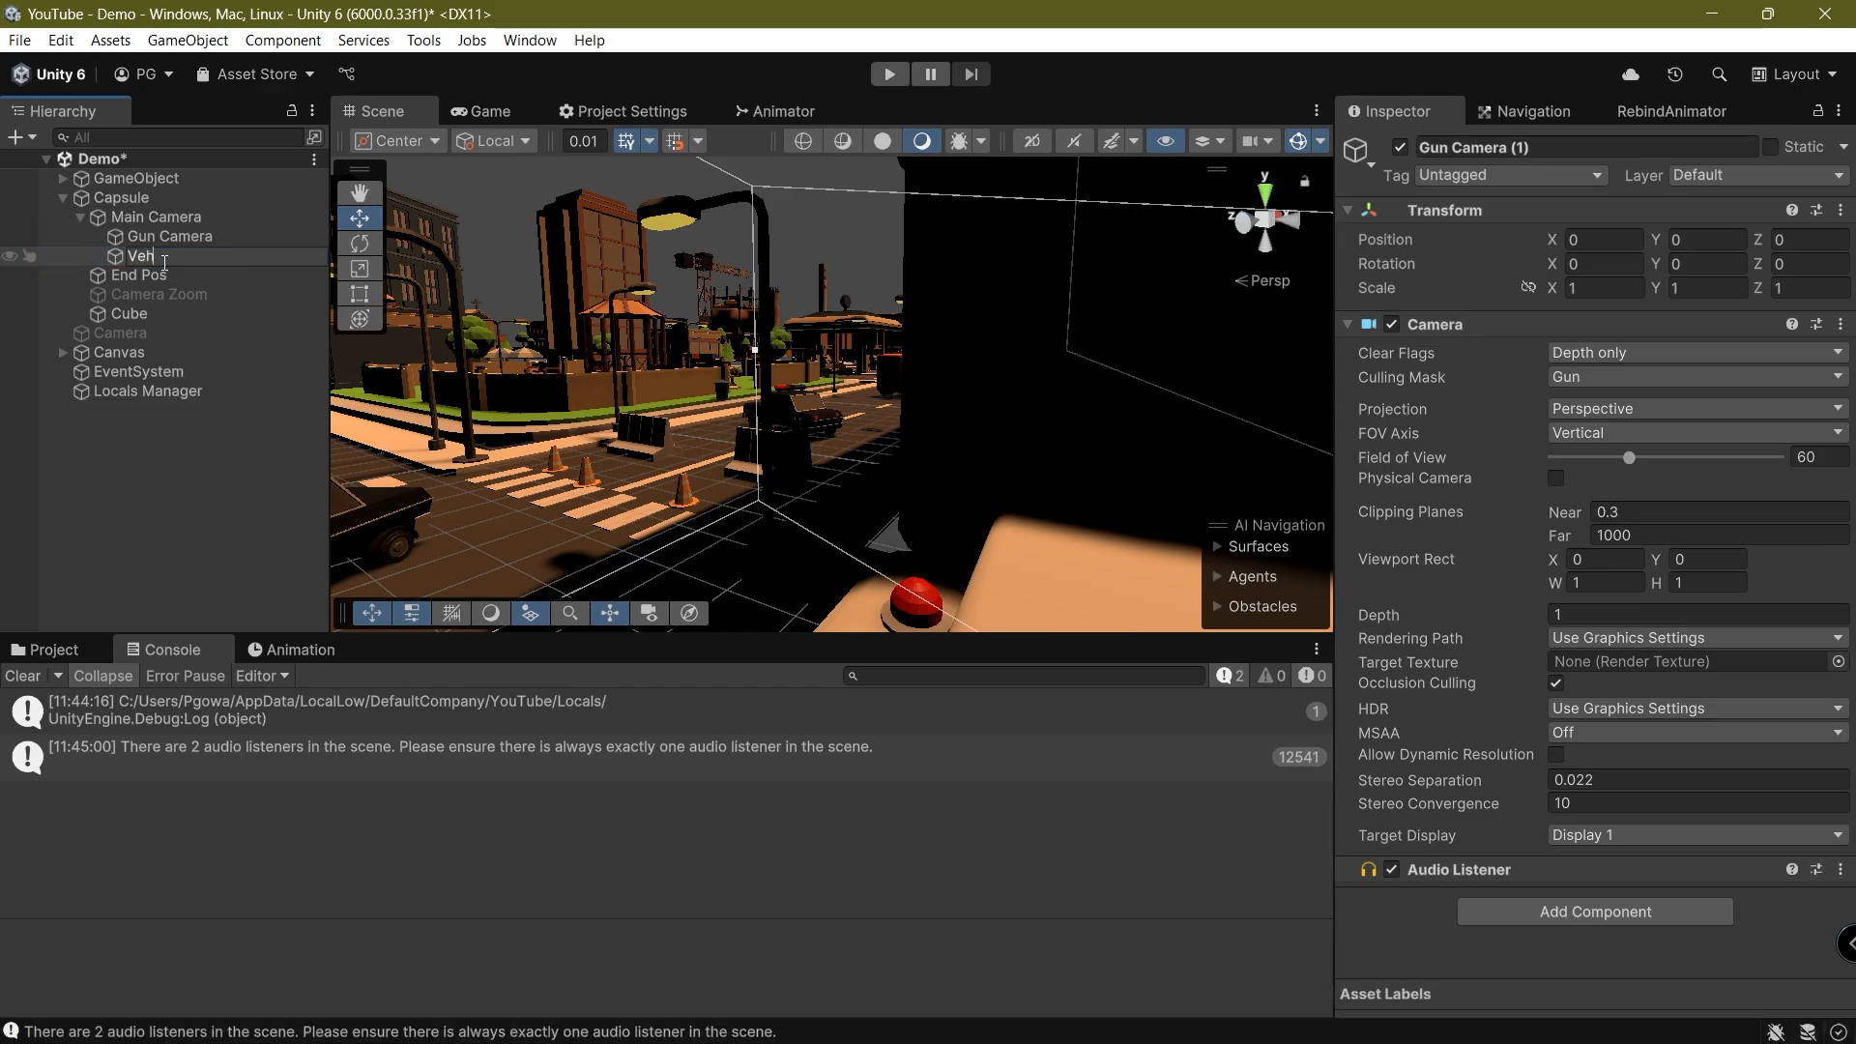
text(icle Cam)
key(Return)
key(ctrl+s)
Set the Vehicle Cam's culling mask to only the Vehicle layer, excluding Gun, with the Game view showing
click(479, 112)
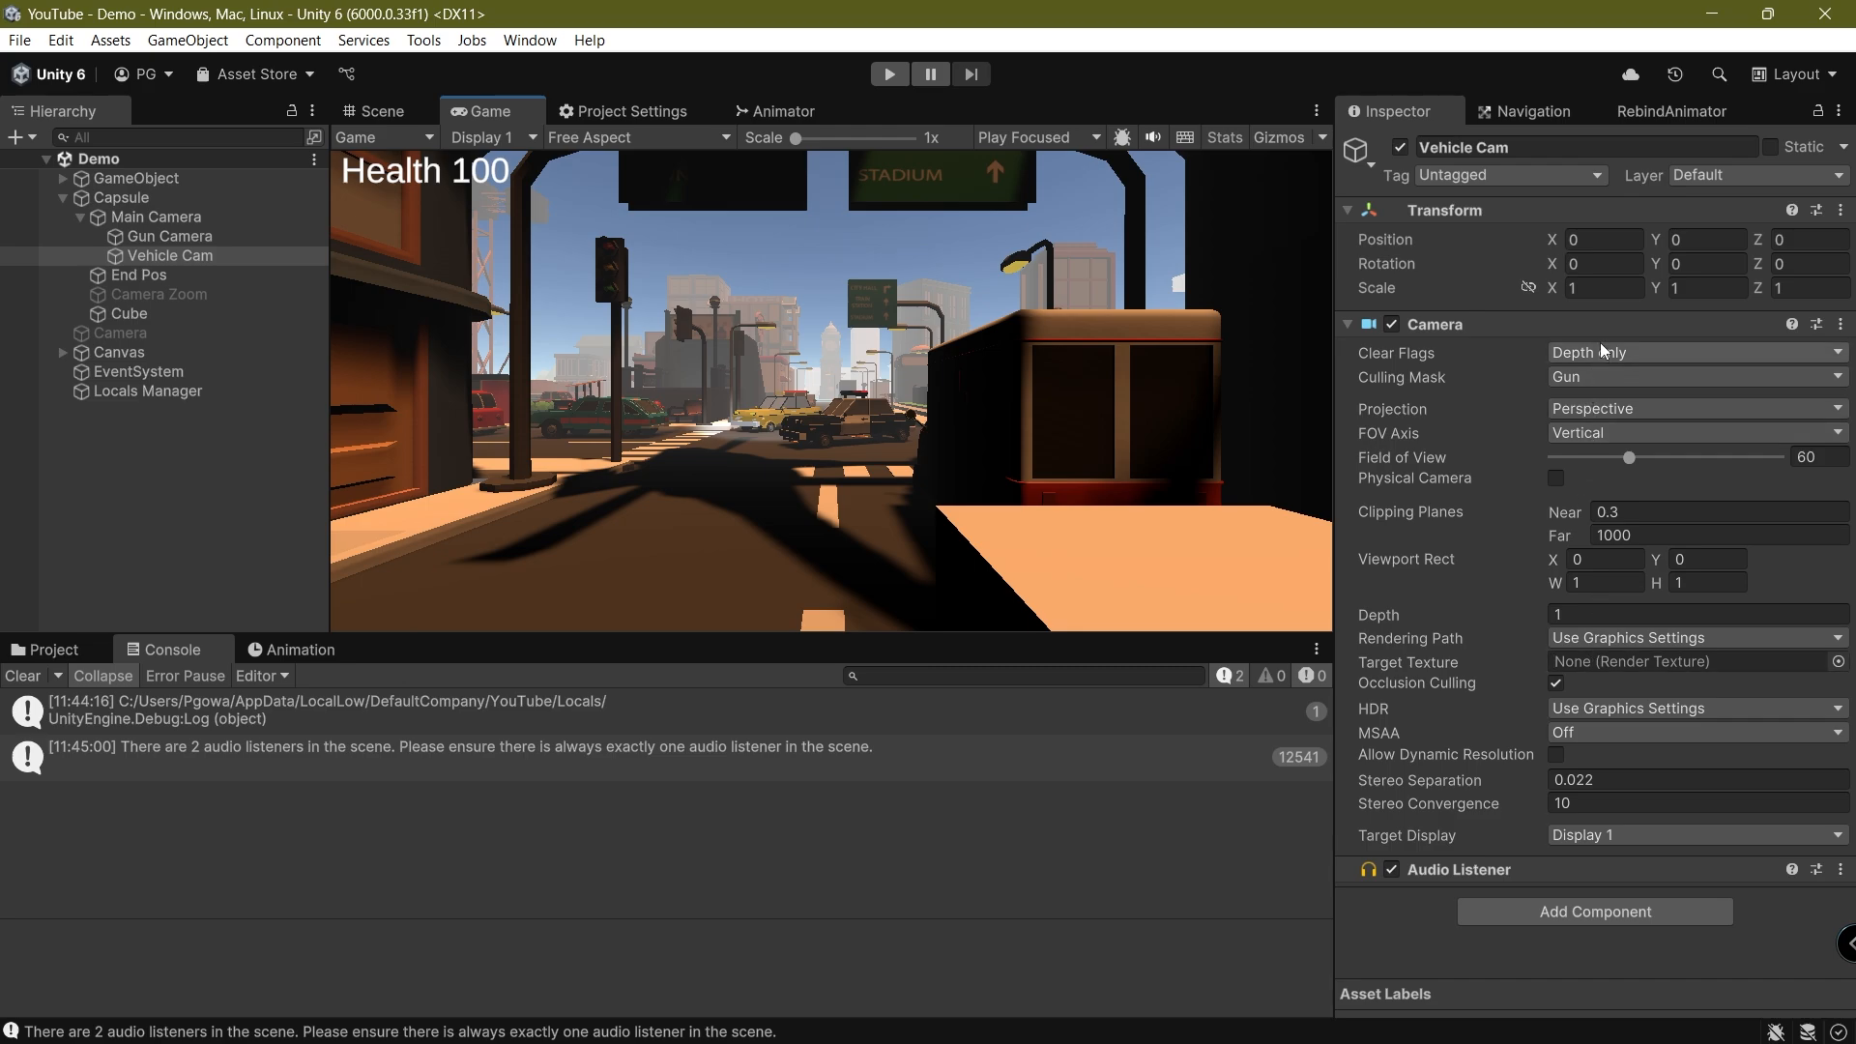
click(1605, 376)
click(1593, 679)
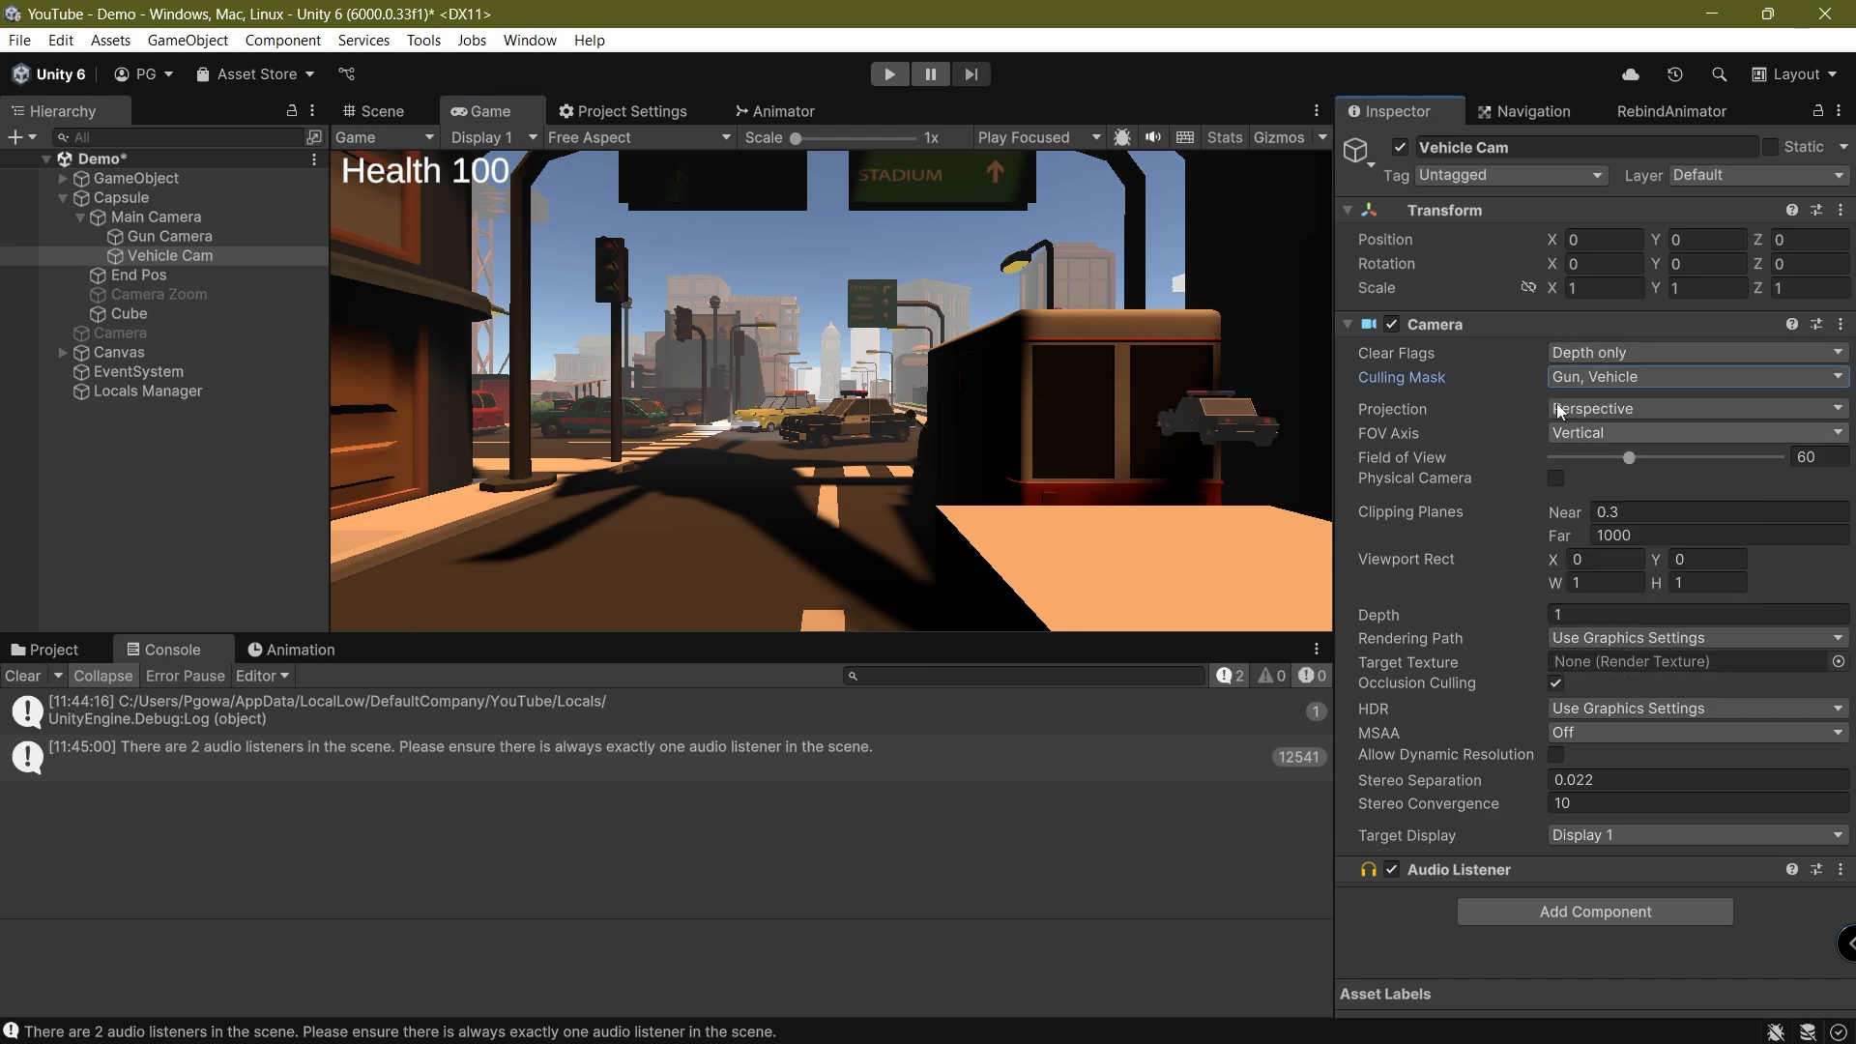
click(1569, 383)
click(1613, 638)
click(1586, 379)
click(1600, 631)
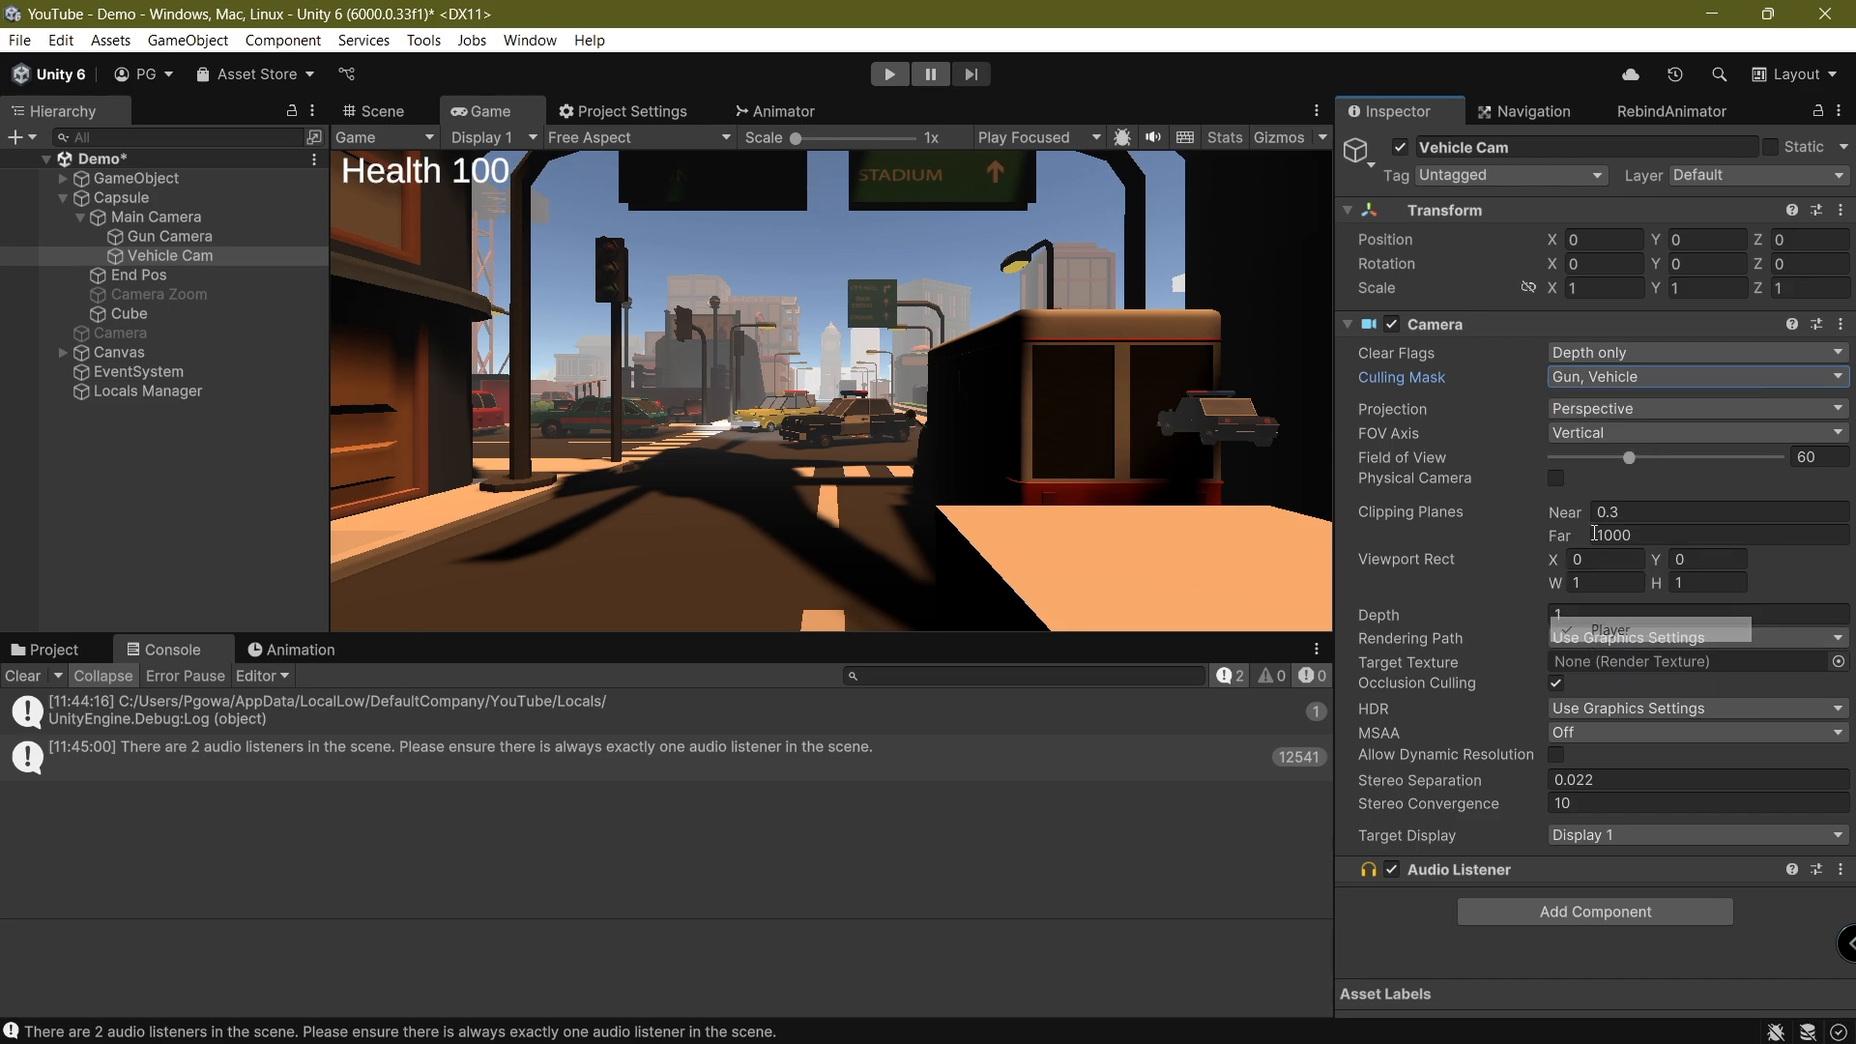
click(1600, 377)
click(1603, 655)
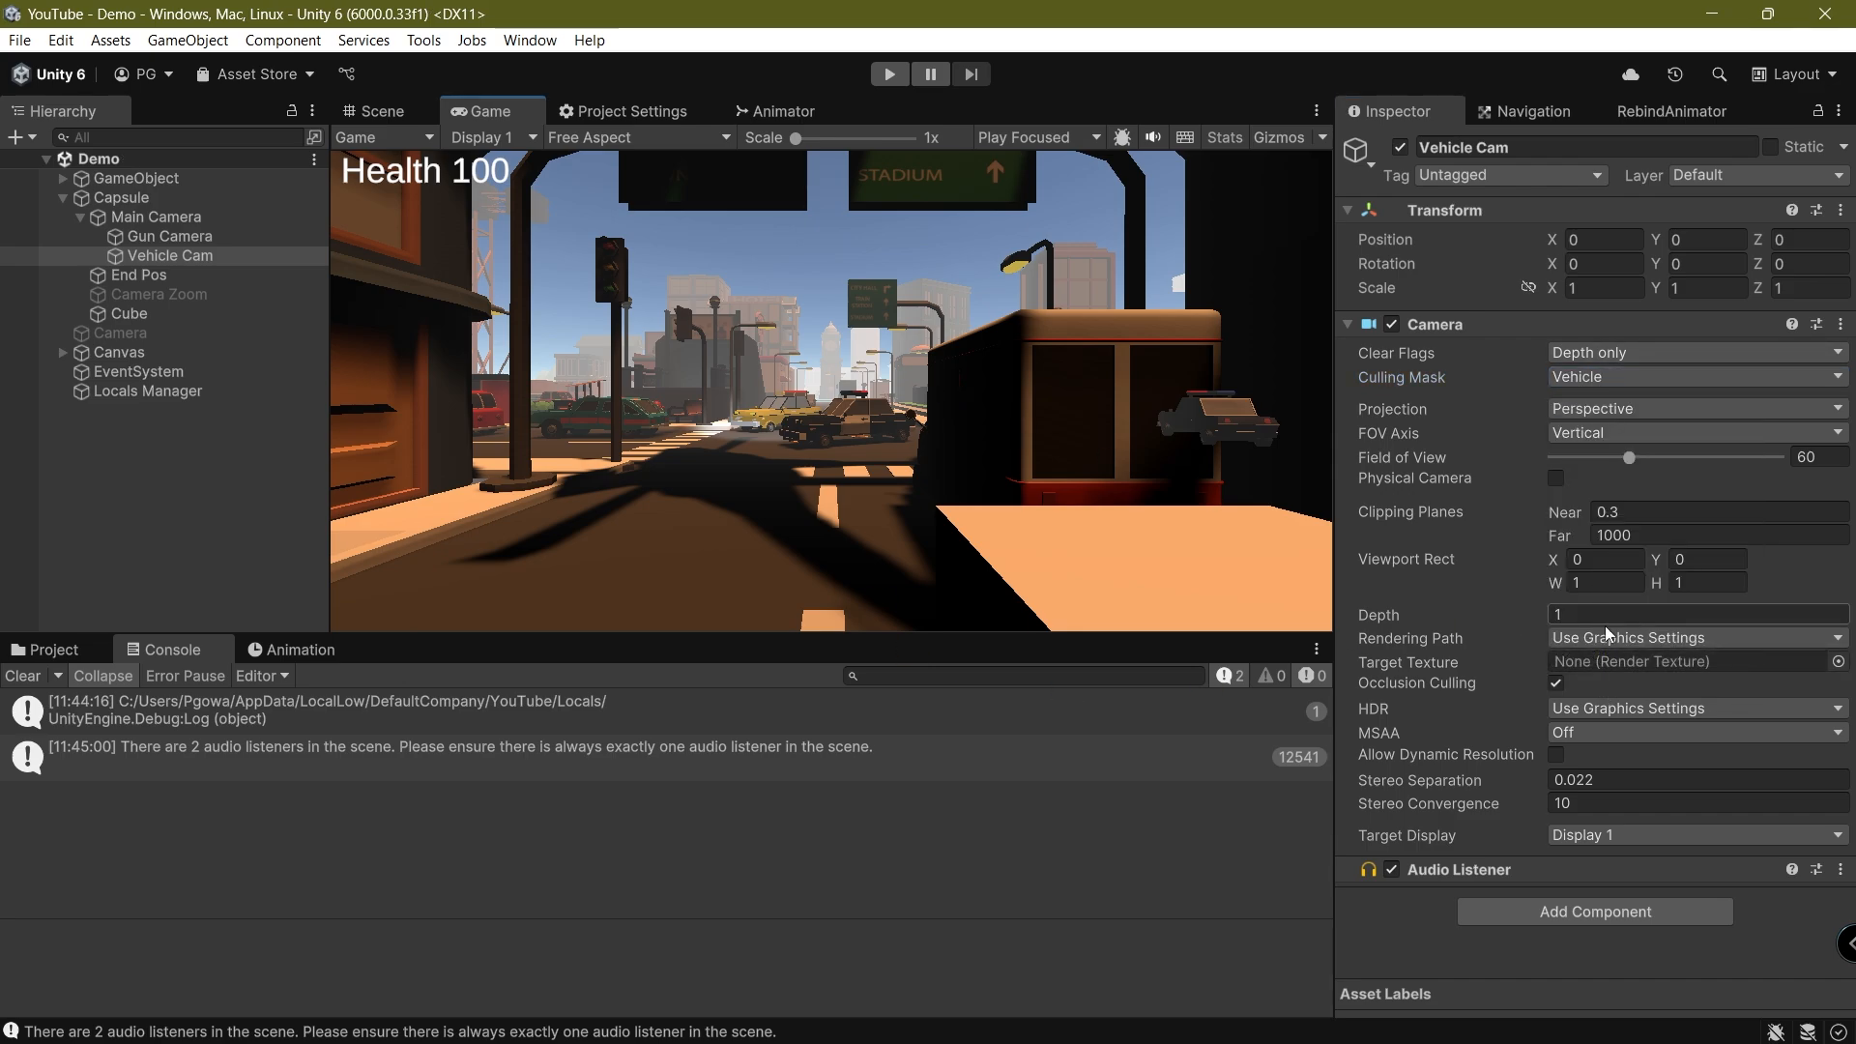
Lower the Vehicle Cam's depth to -1.42 and compare it with the Main Camera's depth
drag(1408, 610, 1317, 623)
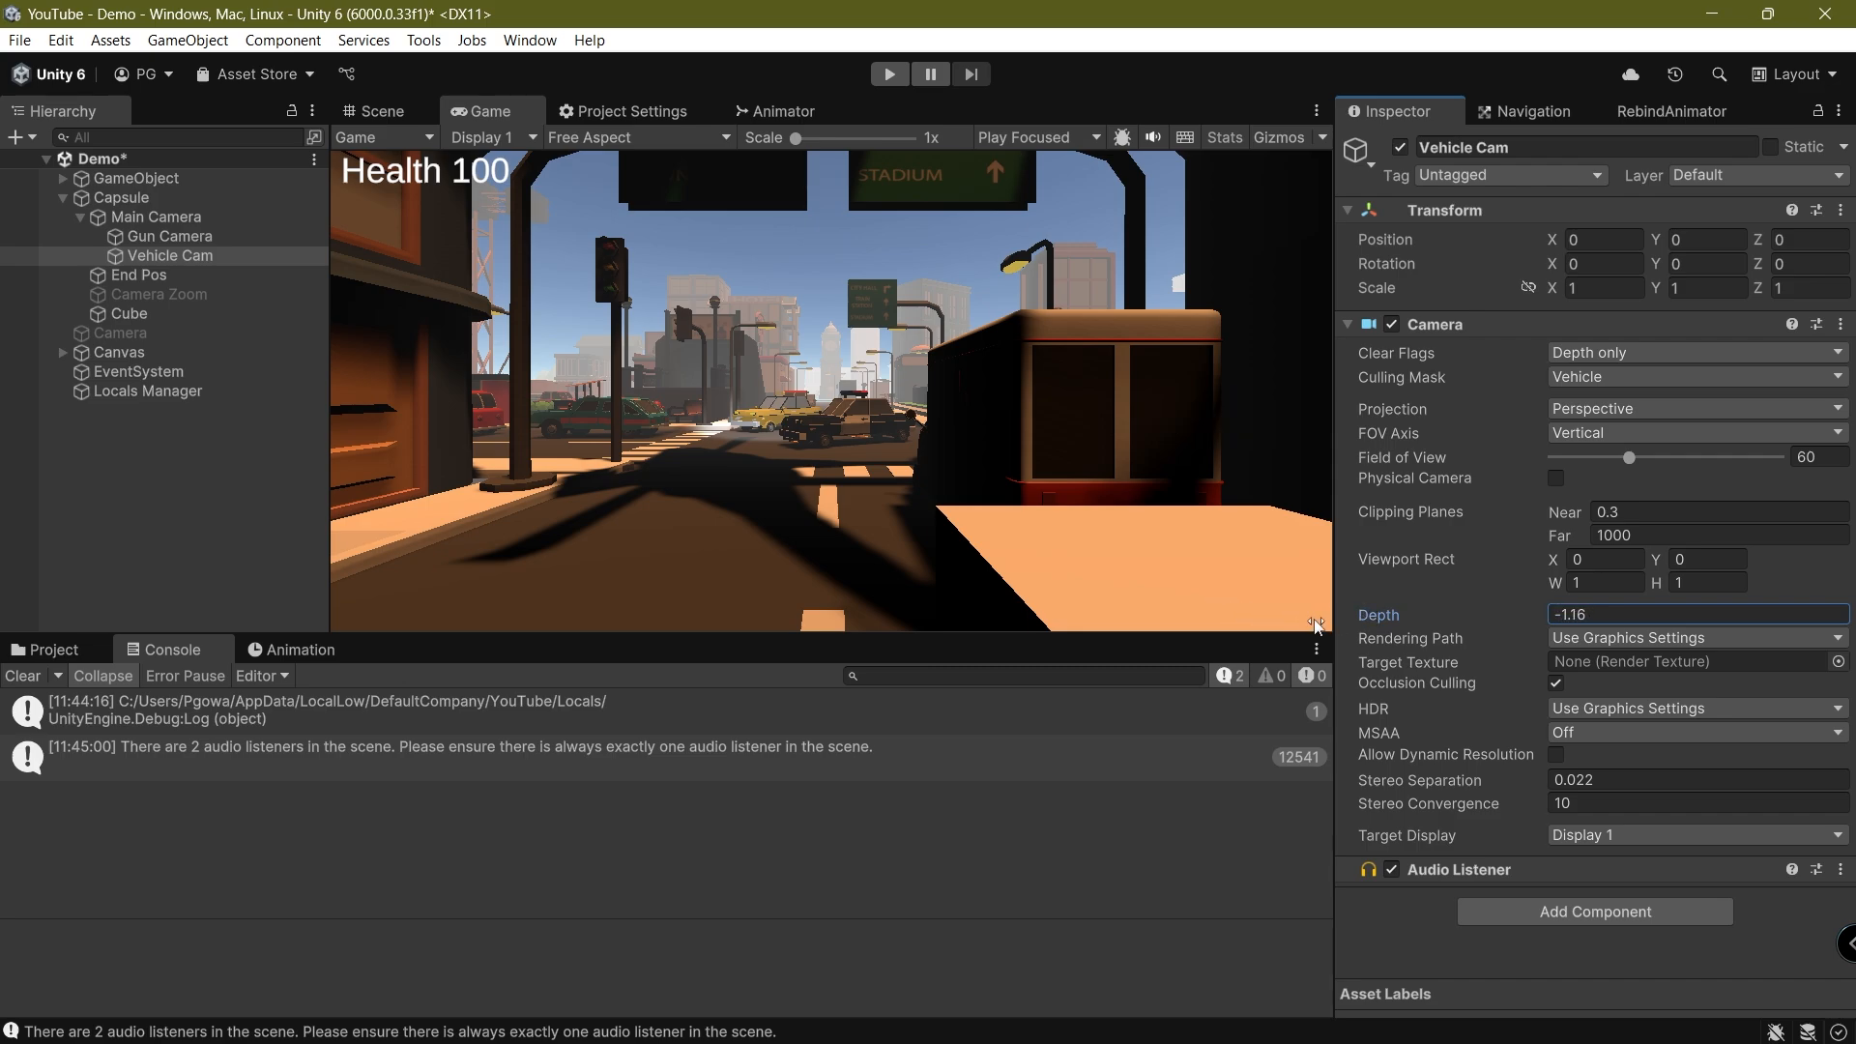
click(152, 219)
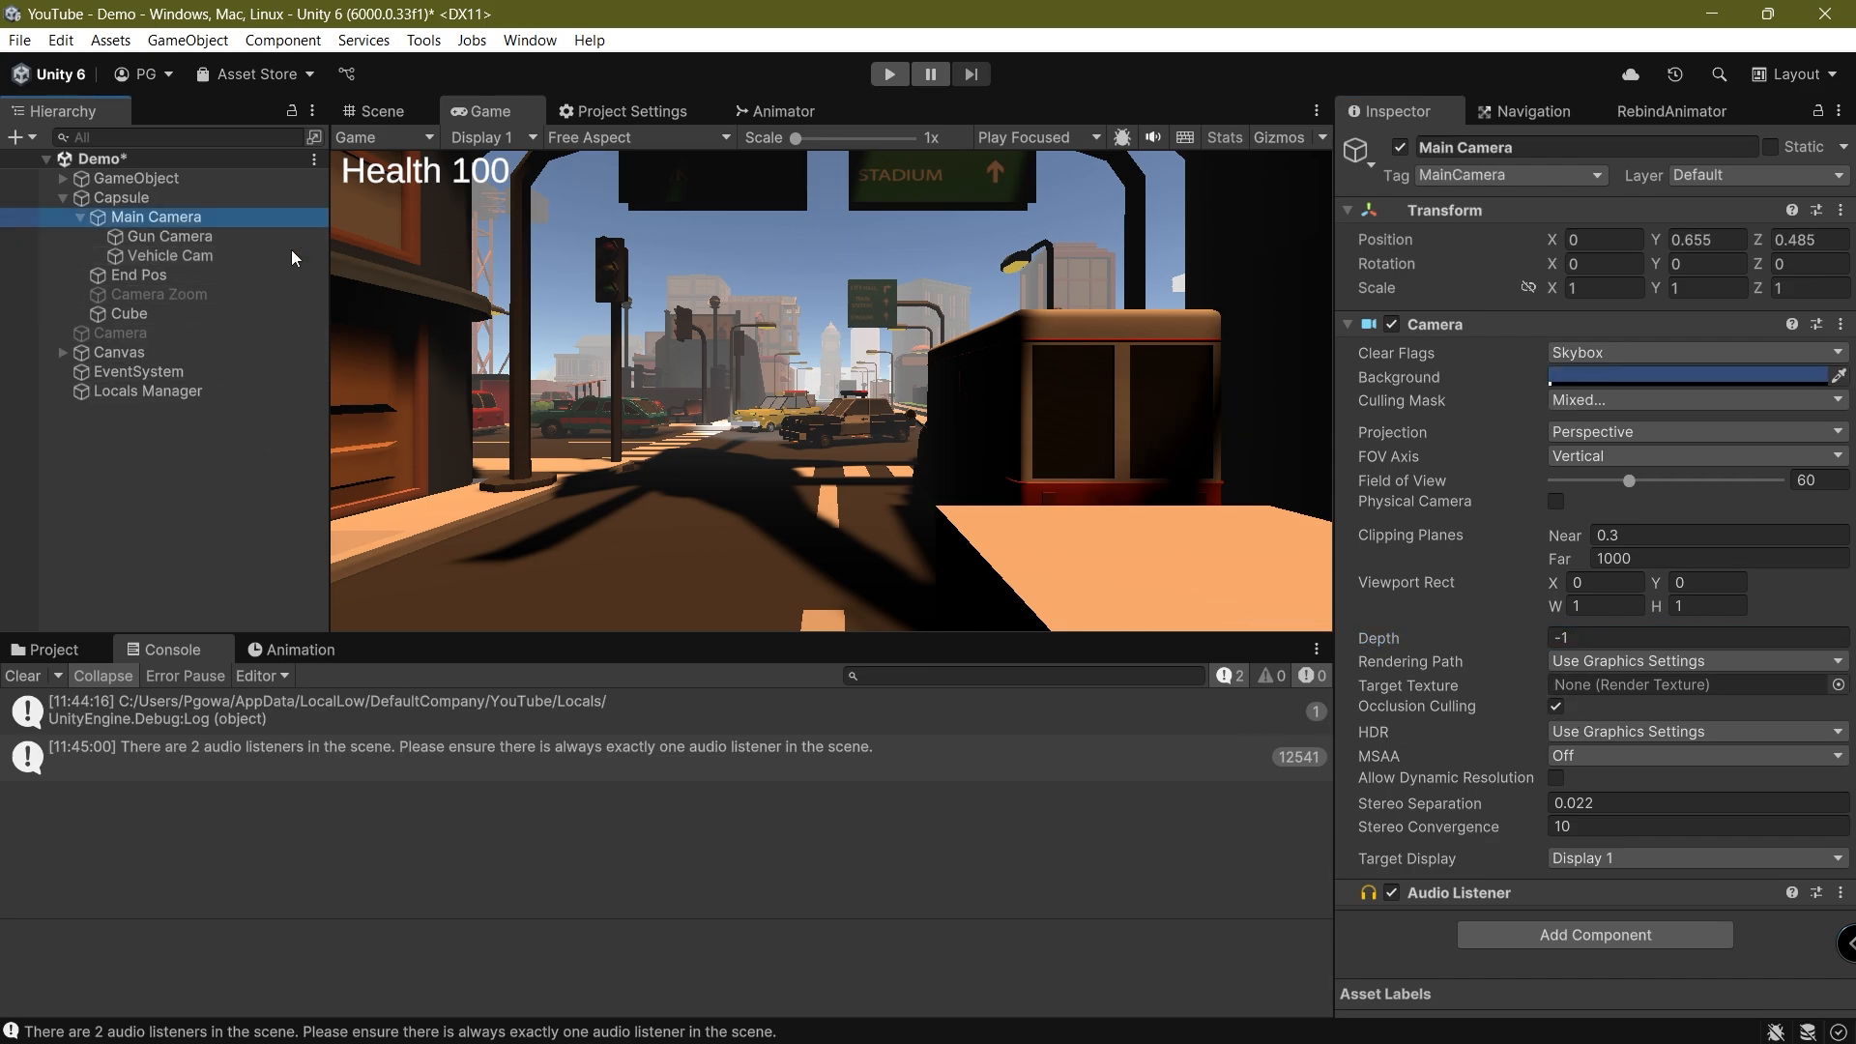
click(170, 255)
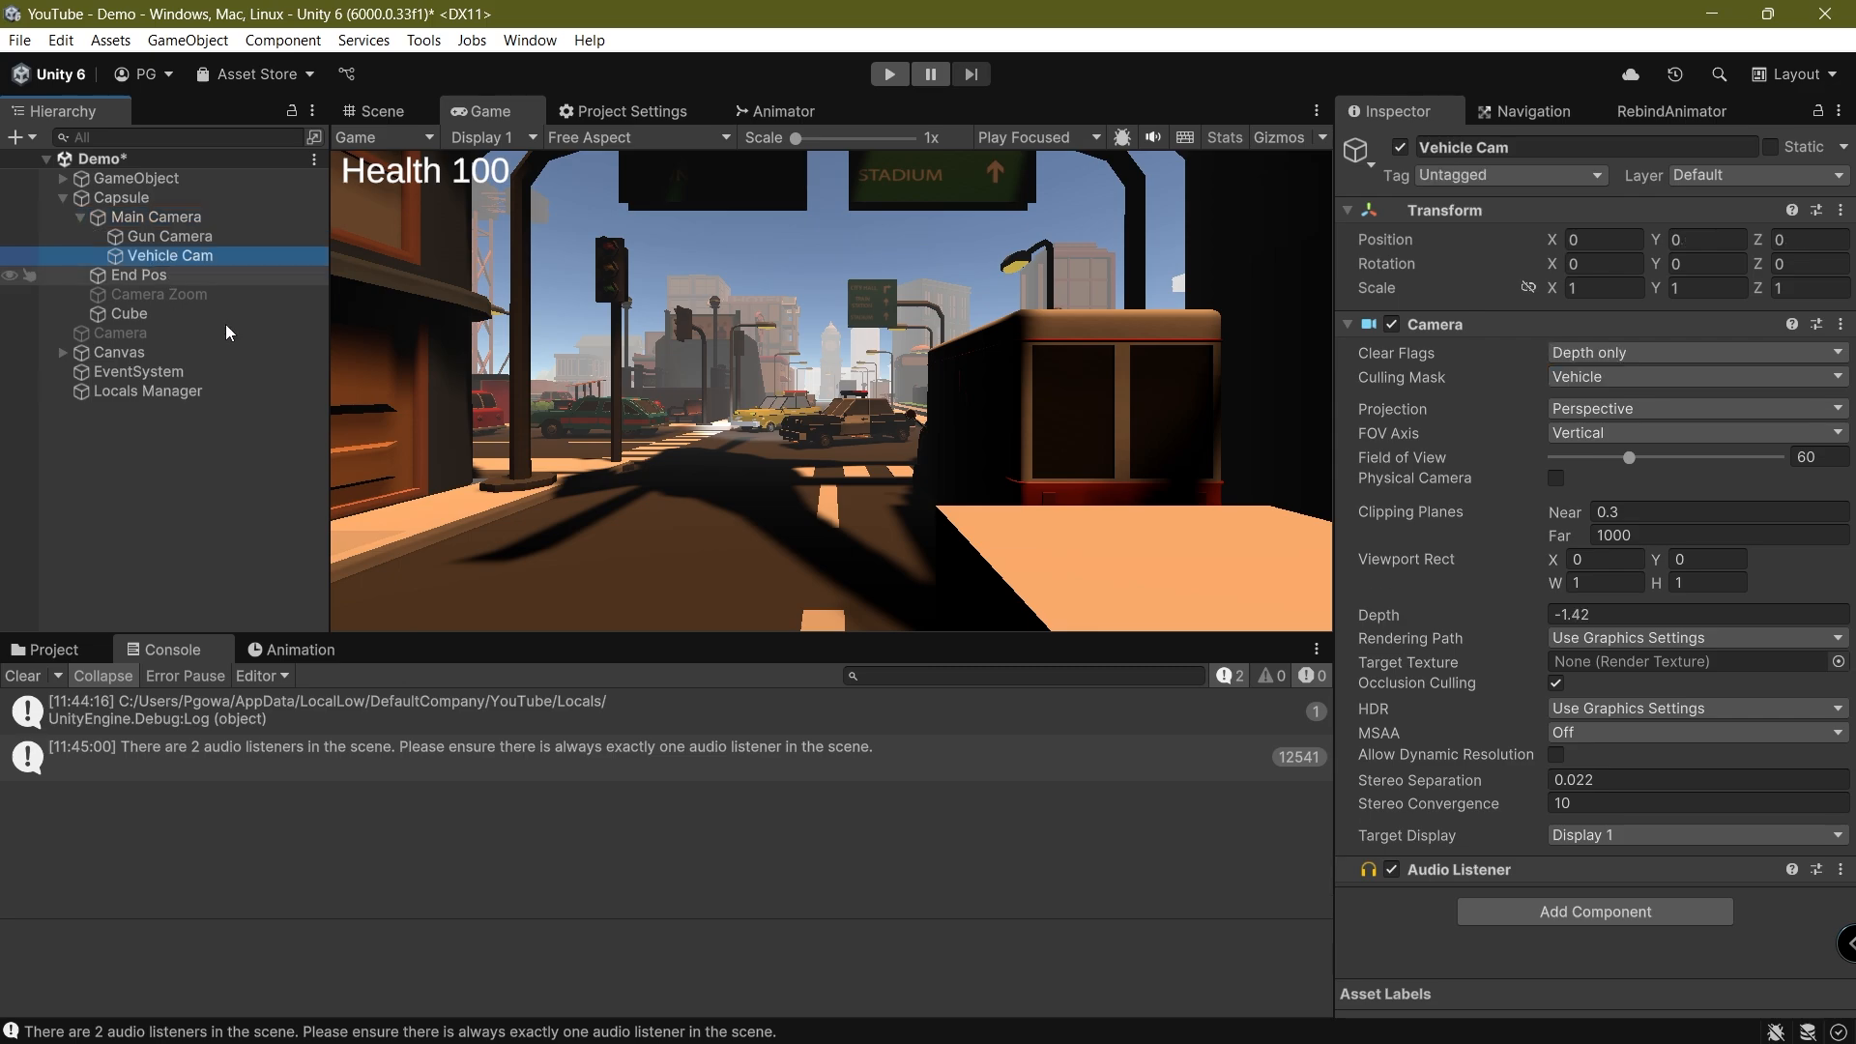
Raise the Vehicle Cam's depth by trying 62.3, settle on 0, and save the scene
drag(1436, 623, 1494, 633)
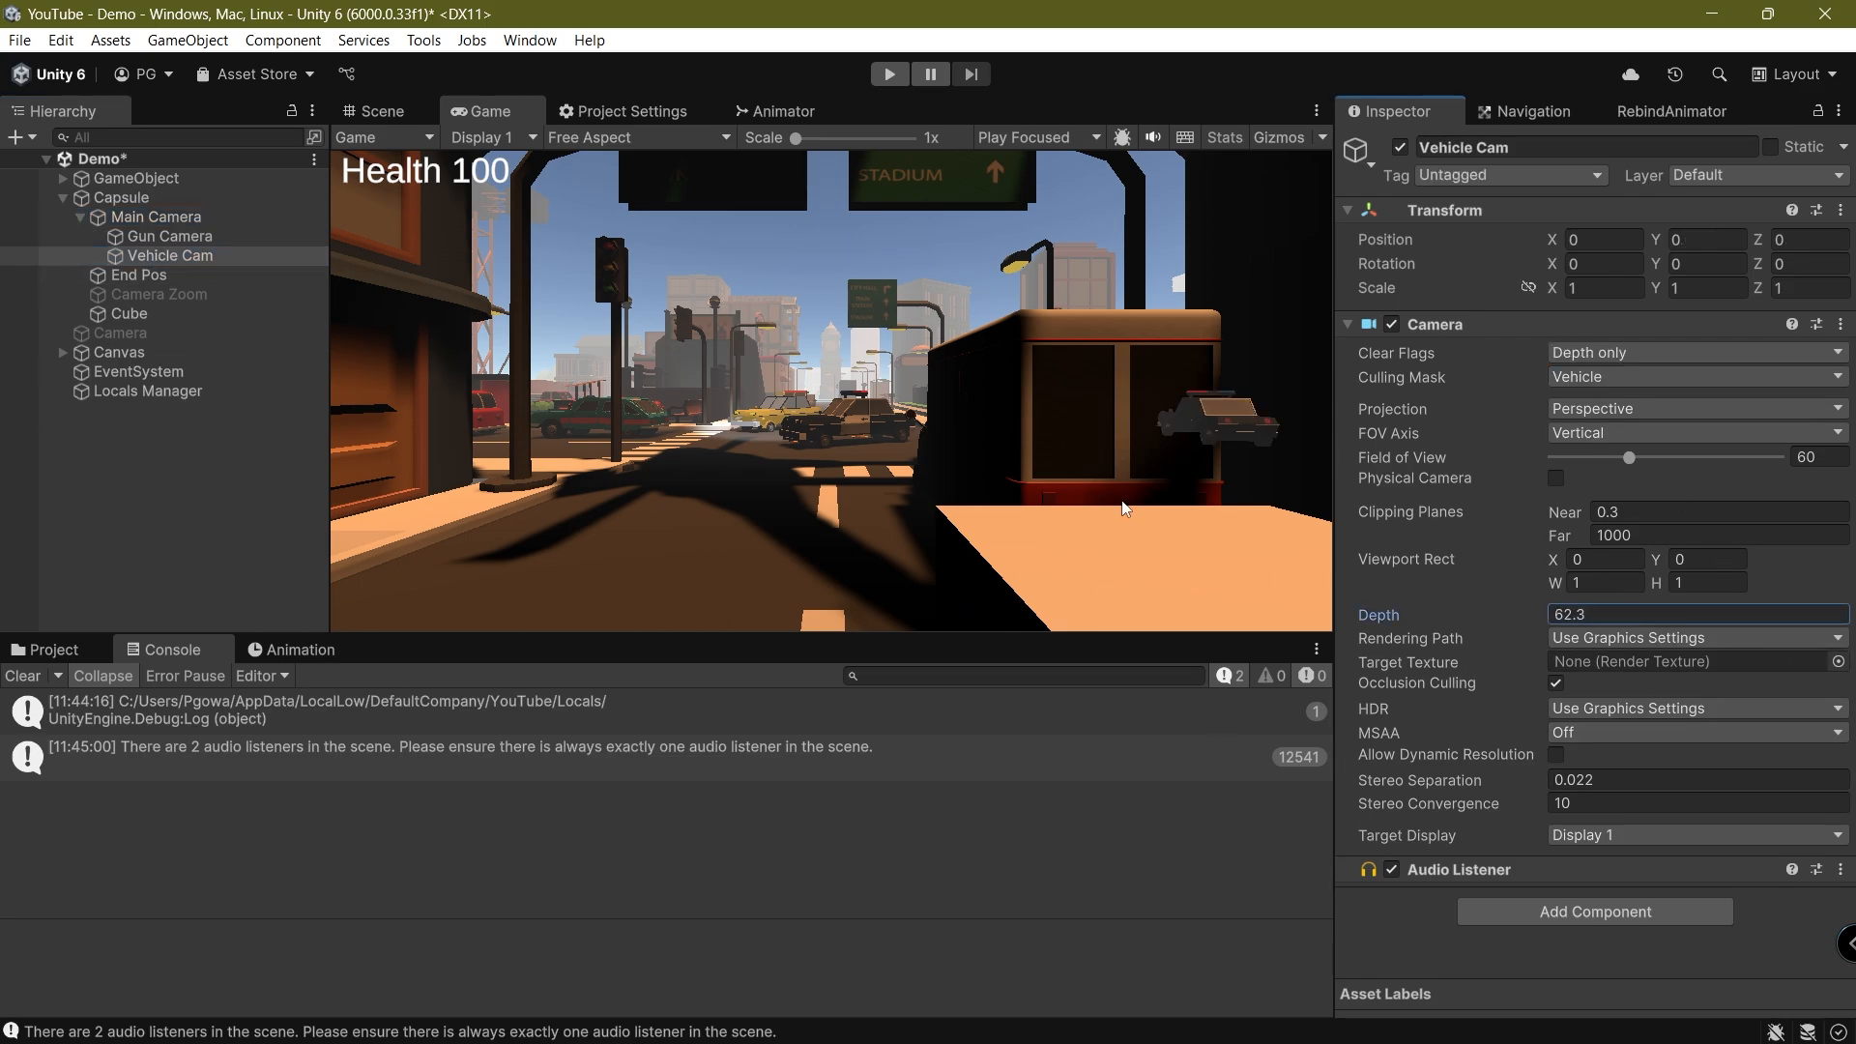
key(ctrl+s)
click(1624, 611)
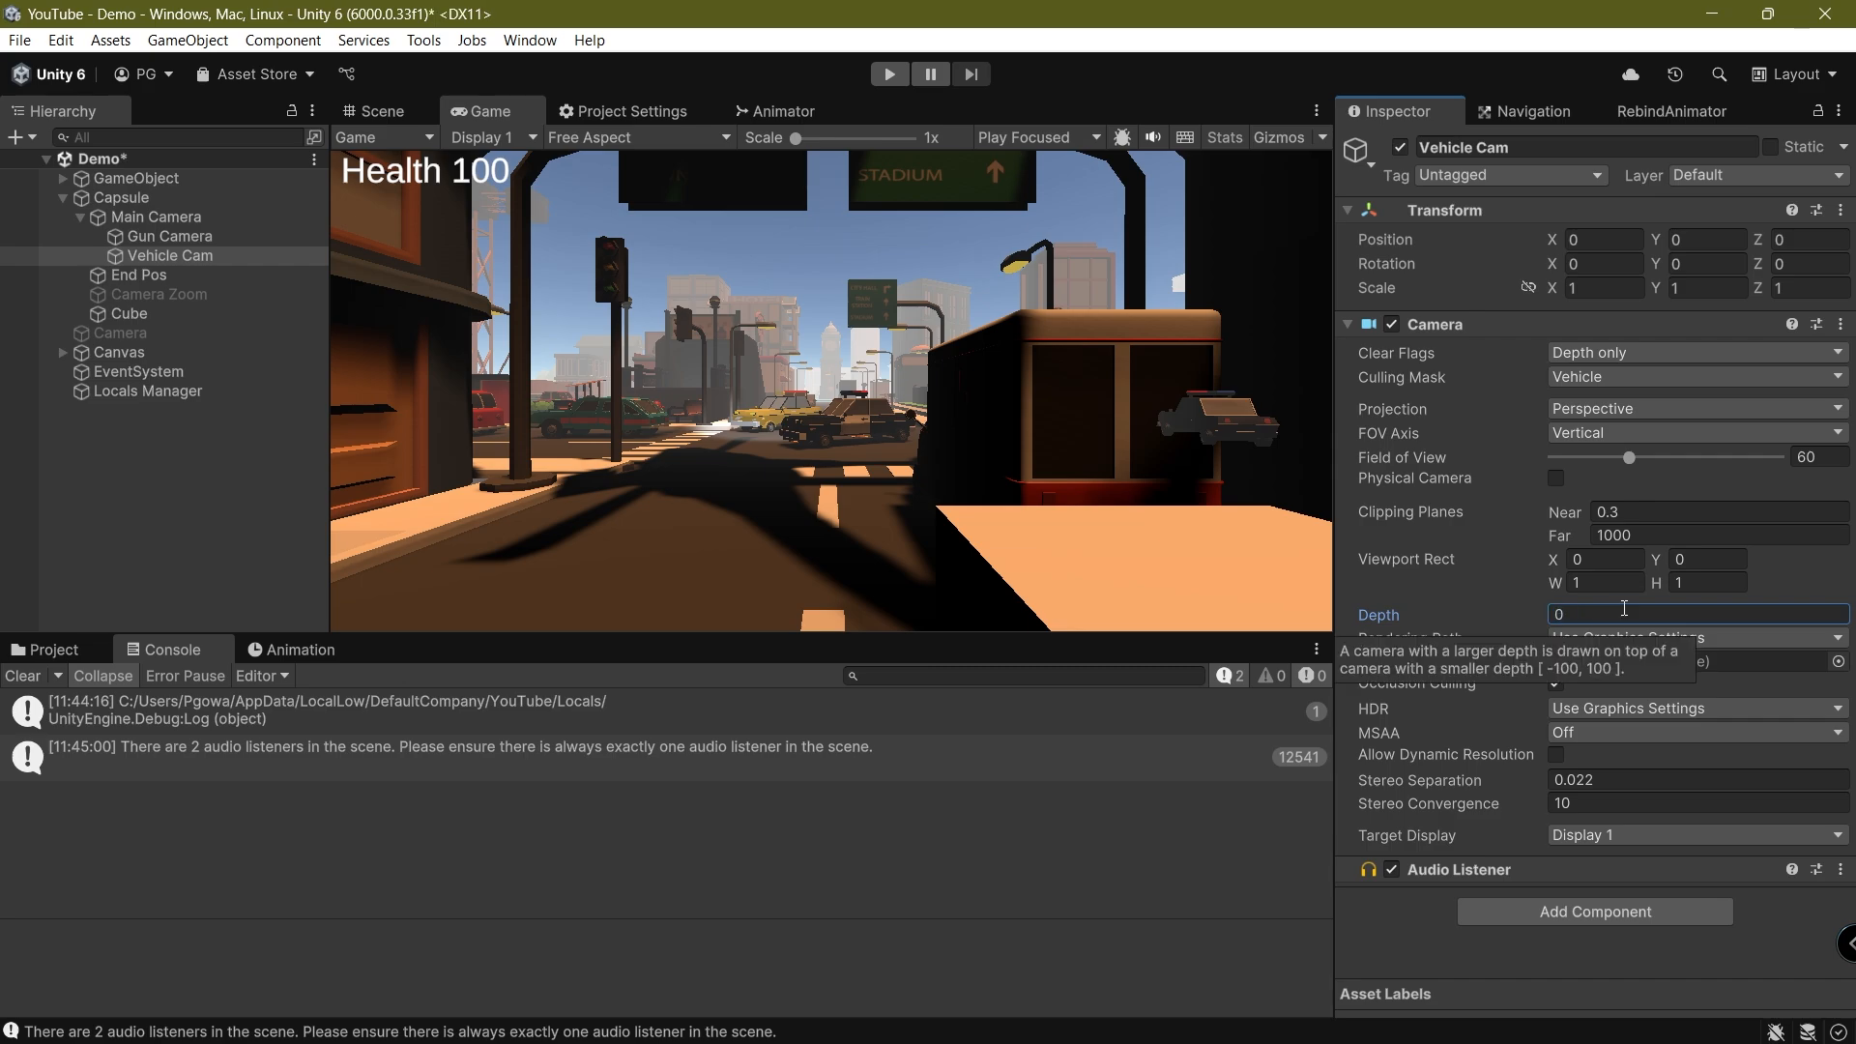
Run the scene in Play mode and set the near clipping plane of both Gun Camera and Vehicle Cam to 0.01
key(ctrl+p)
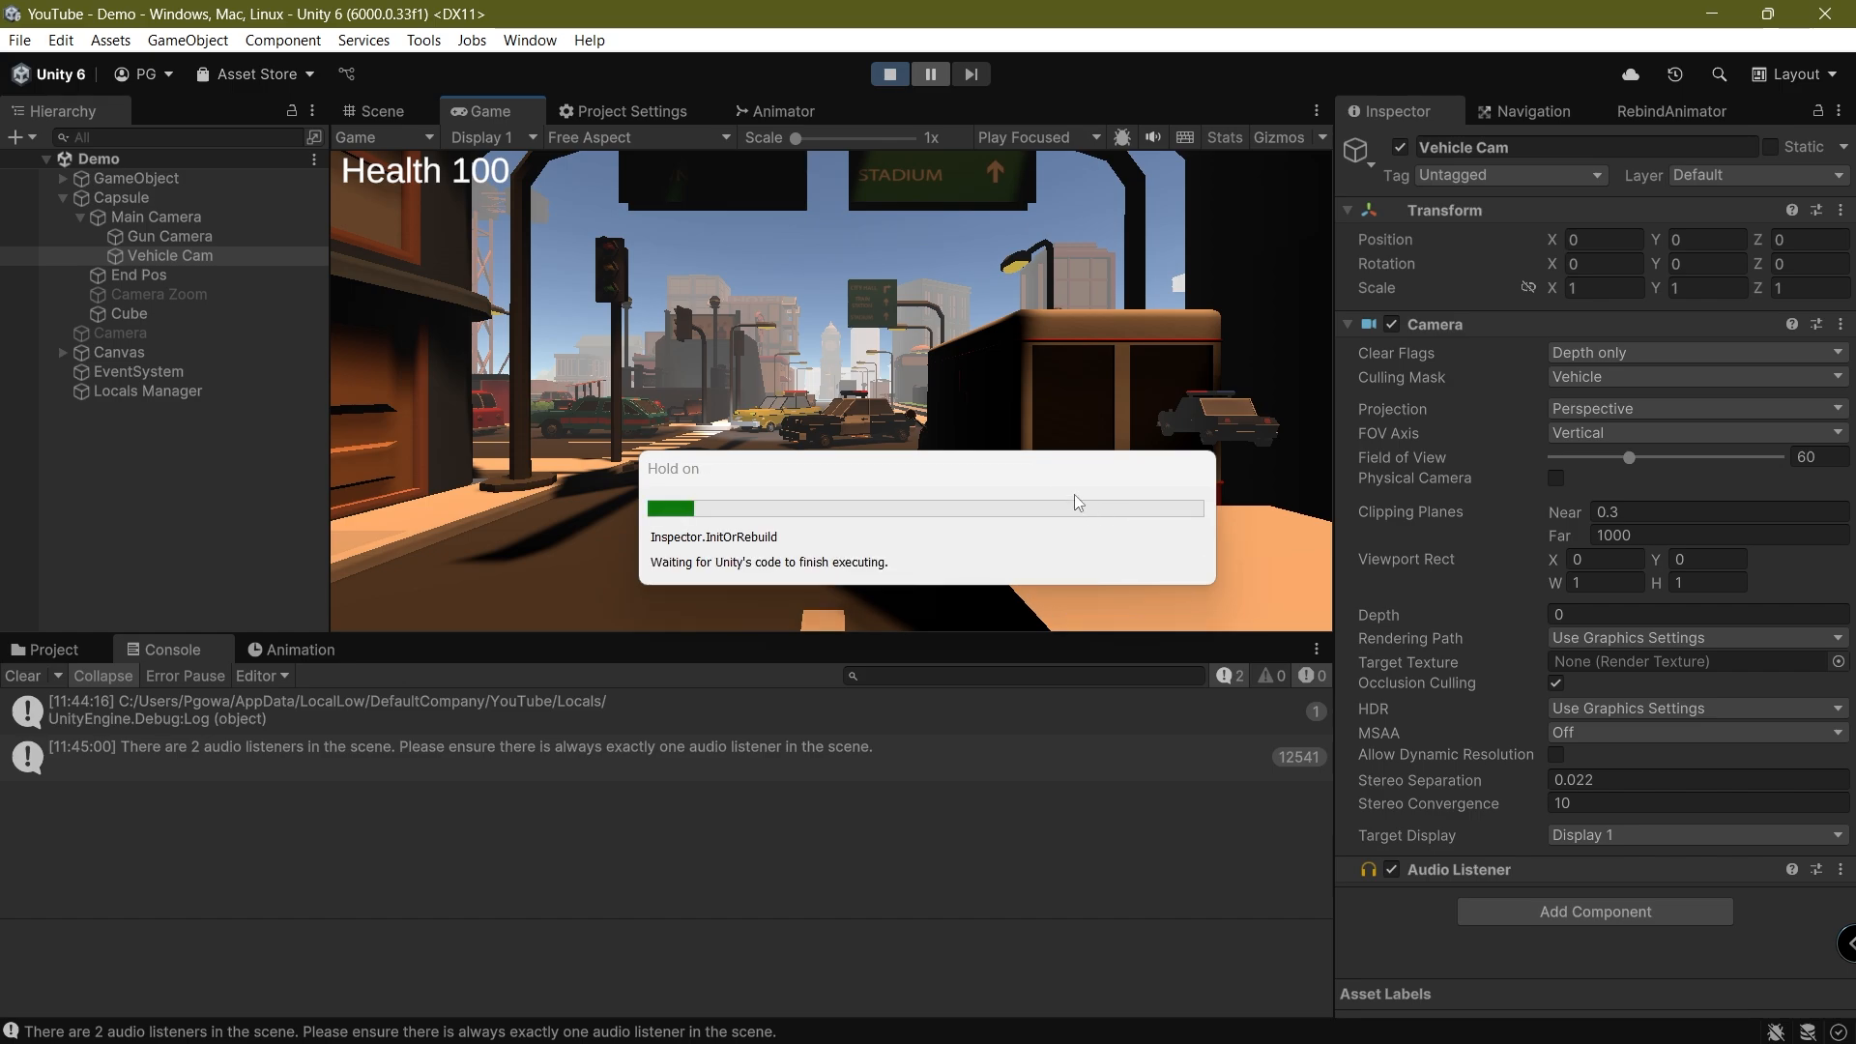
click(910, 517)
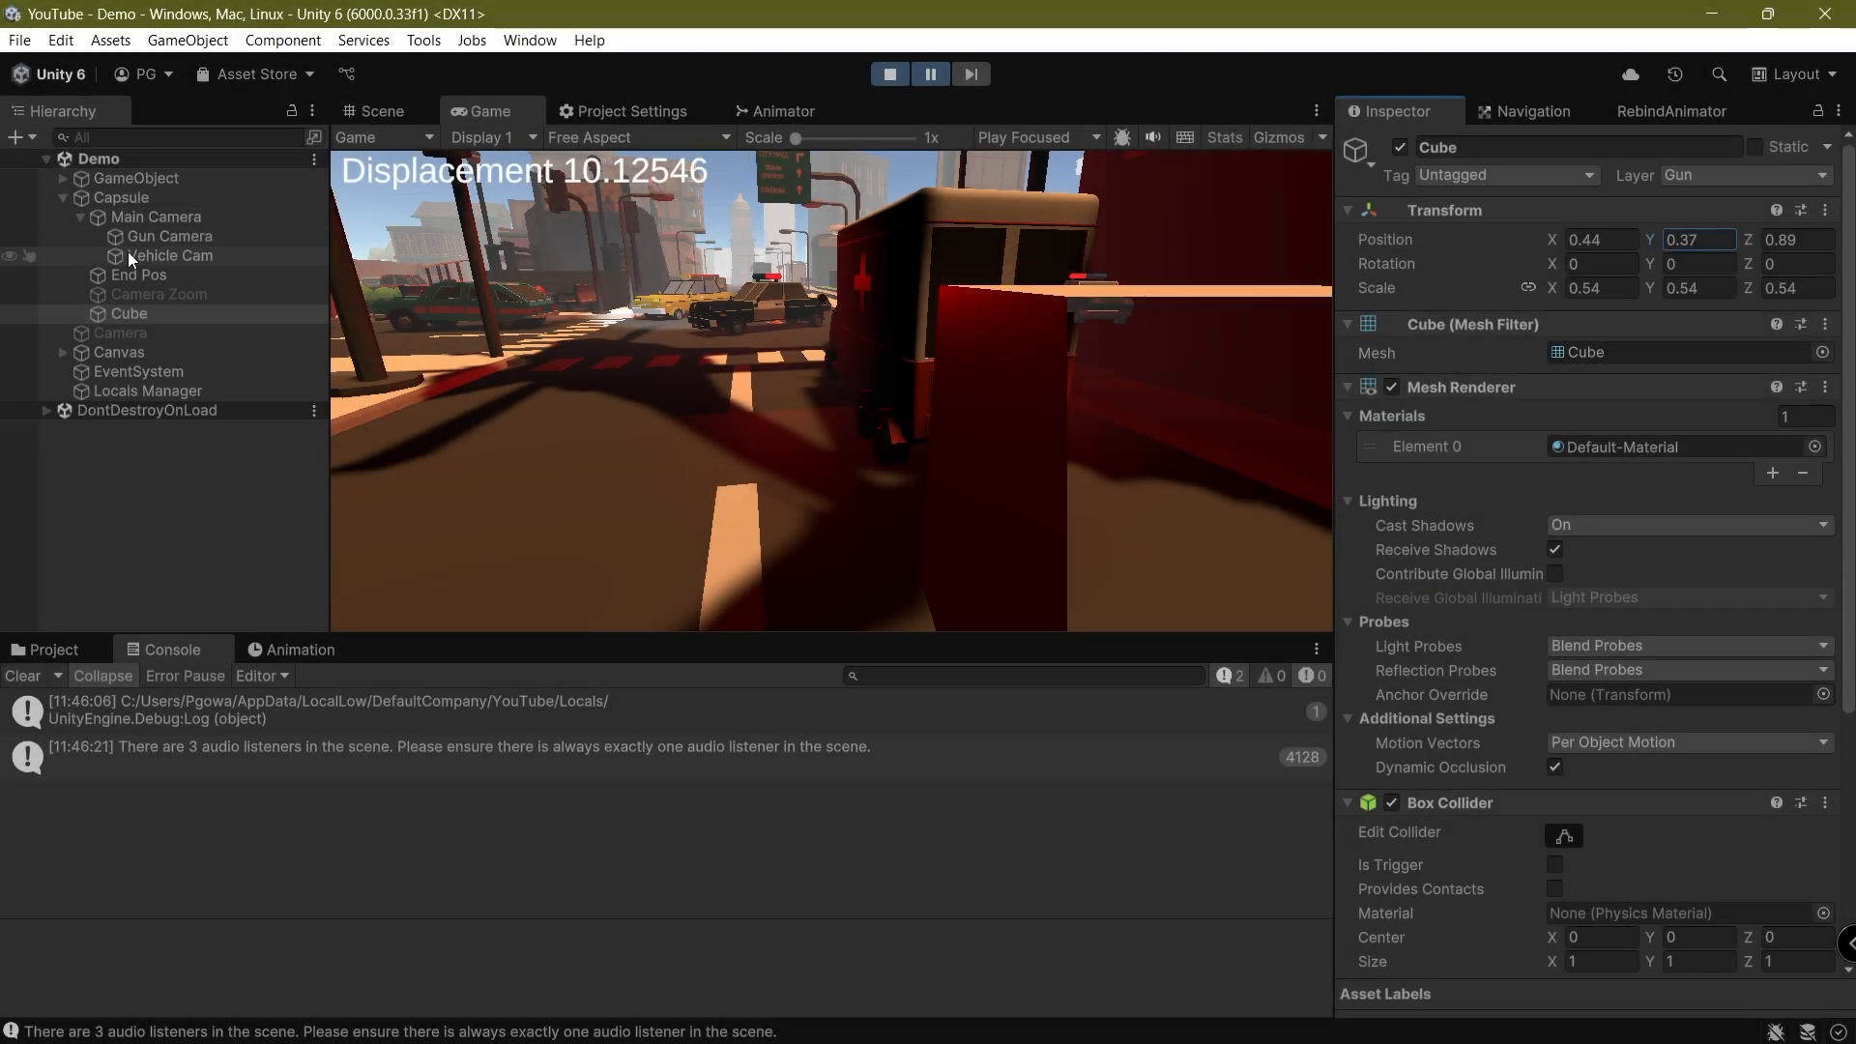
click(128, 254)
click(1634, 509)
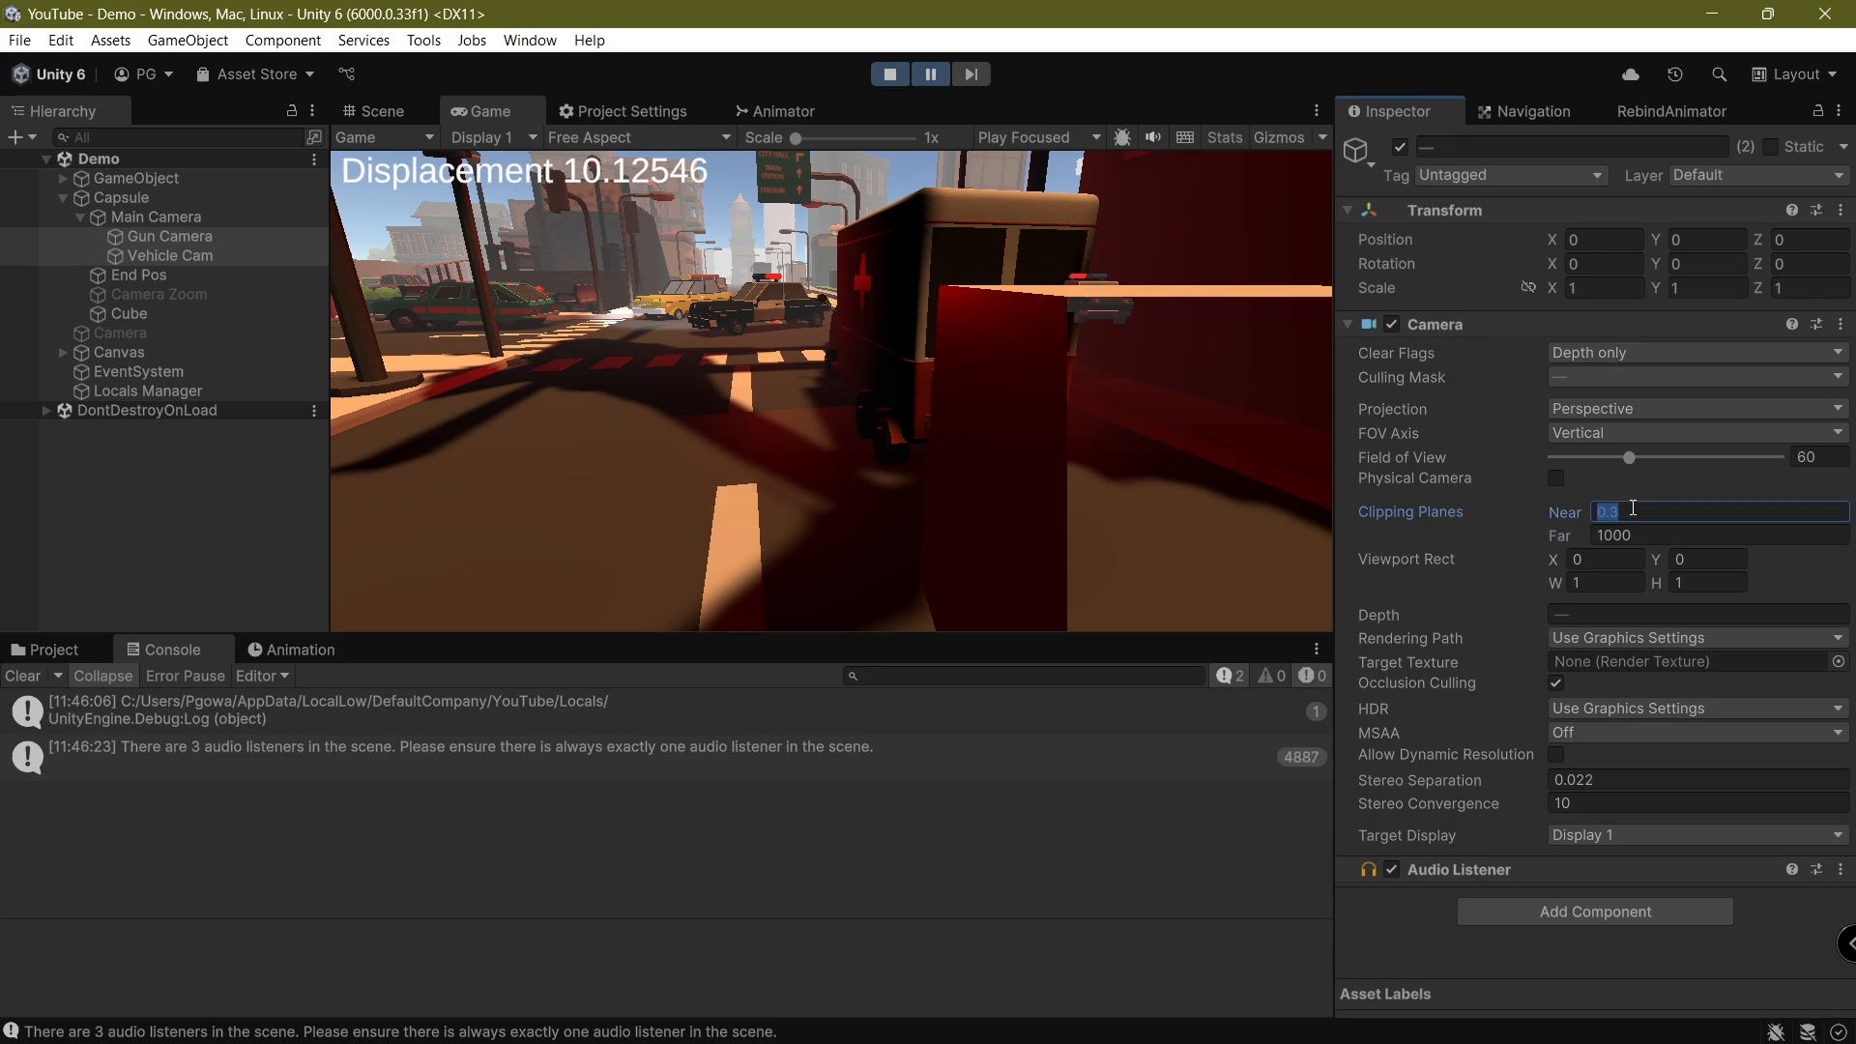
text(0.01)
key(ctrl+s)
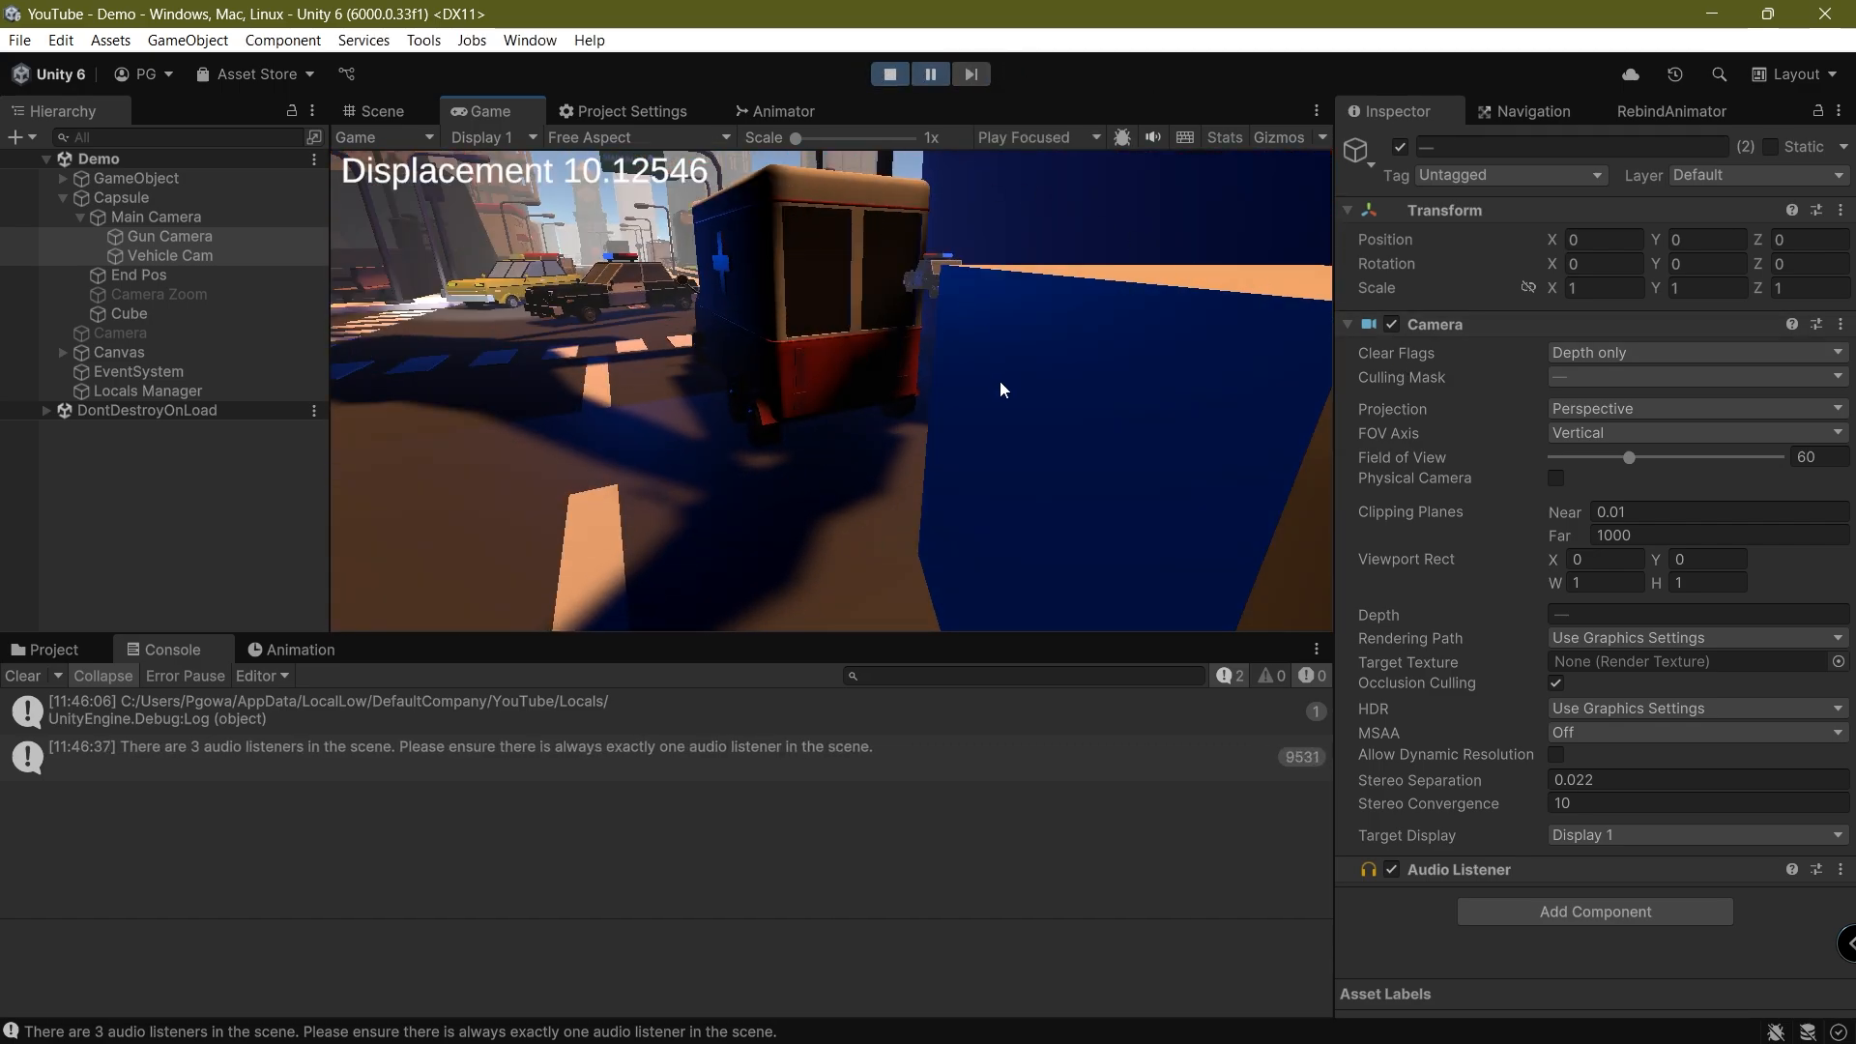
Set only the Vehicle Cam's depth to 2 during Play mode
click(155, 274)
click(170, 255)
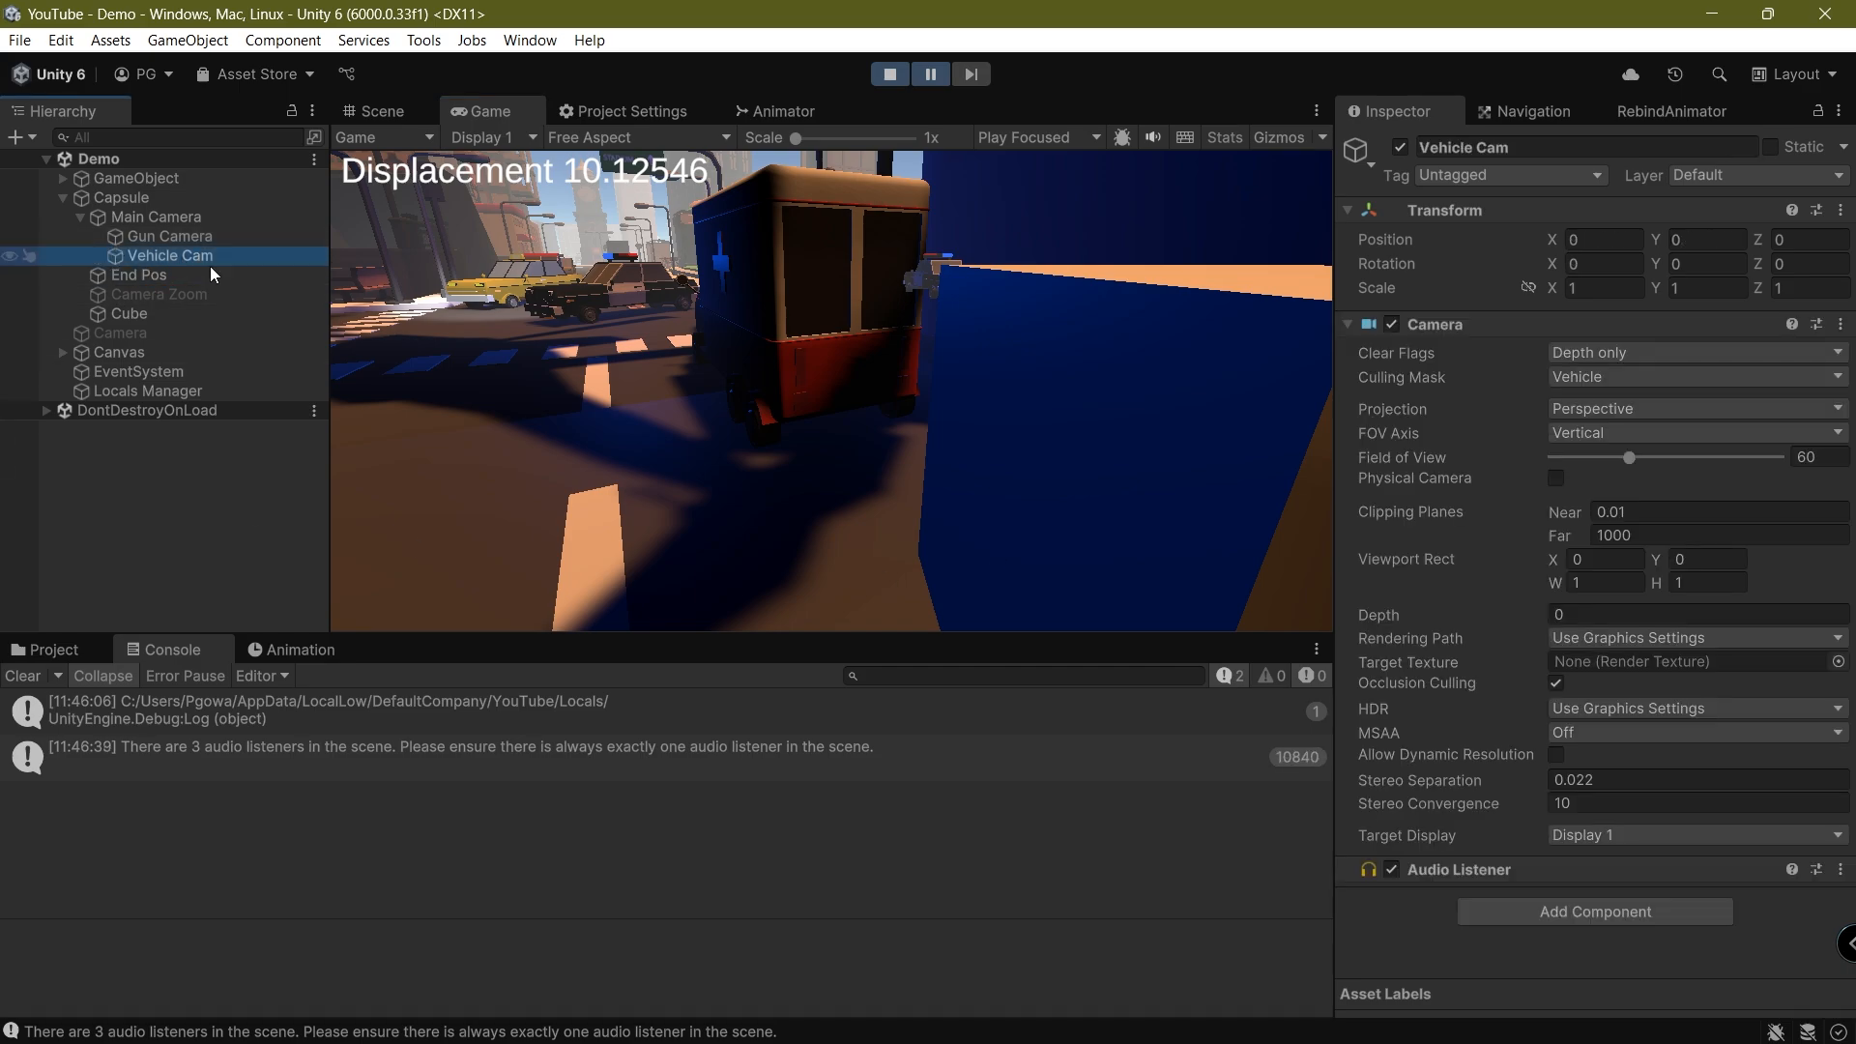
click(1604, 615)
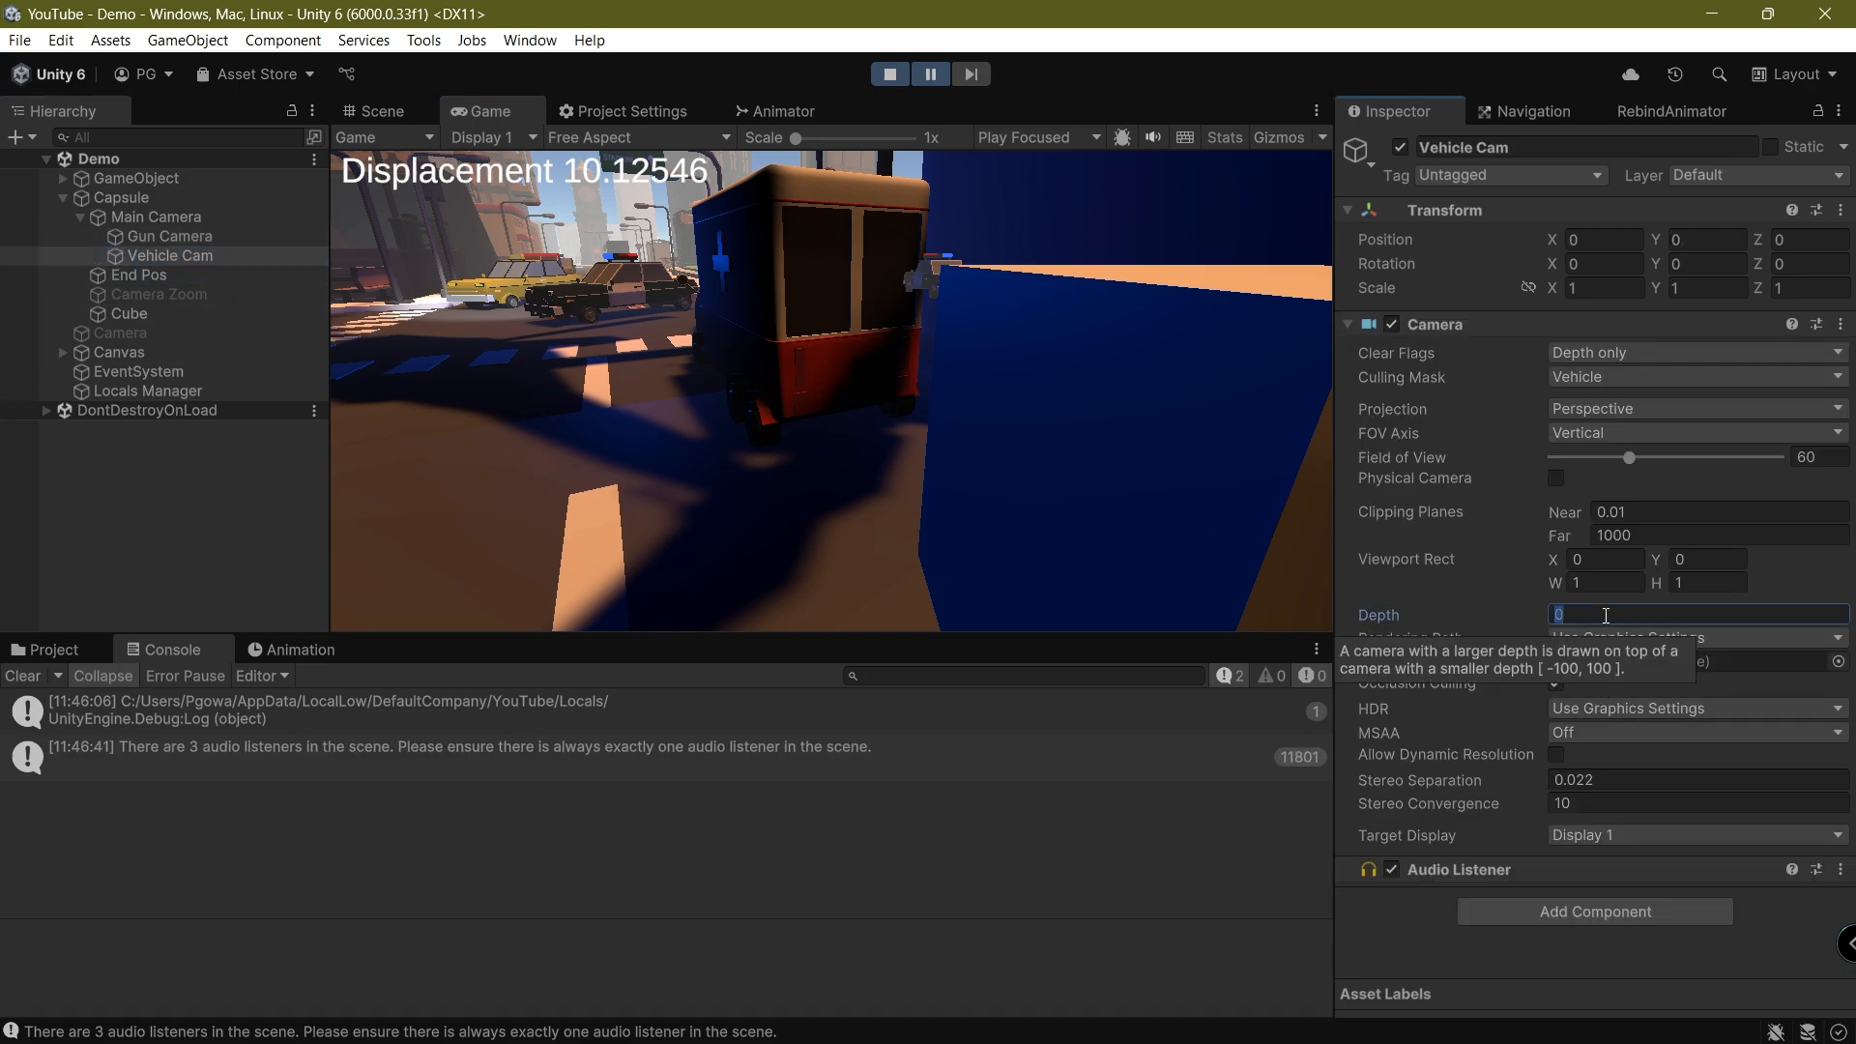
text(2)
click(760, 412)
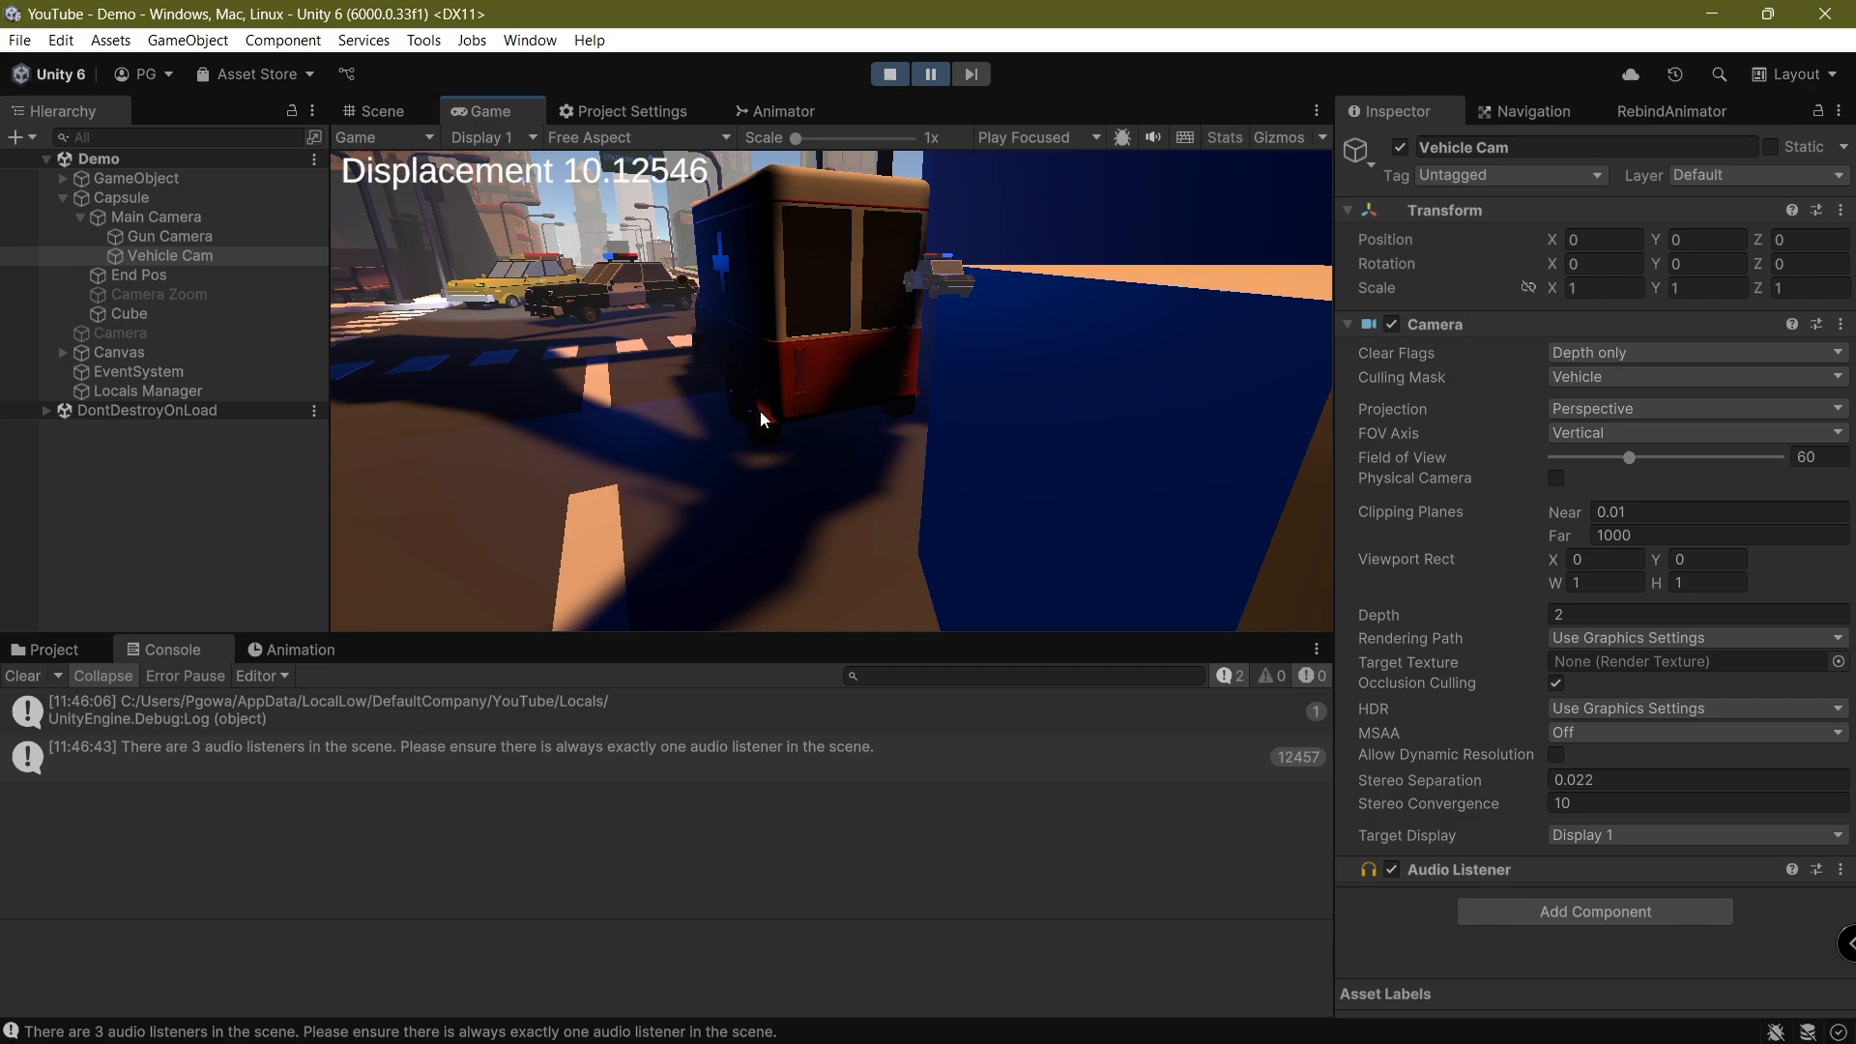
Resume the game and walk through the city to examine how the held cube and vehicles render against walls
key(ctrl+shift+p)
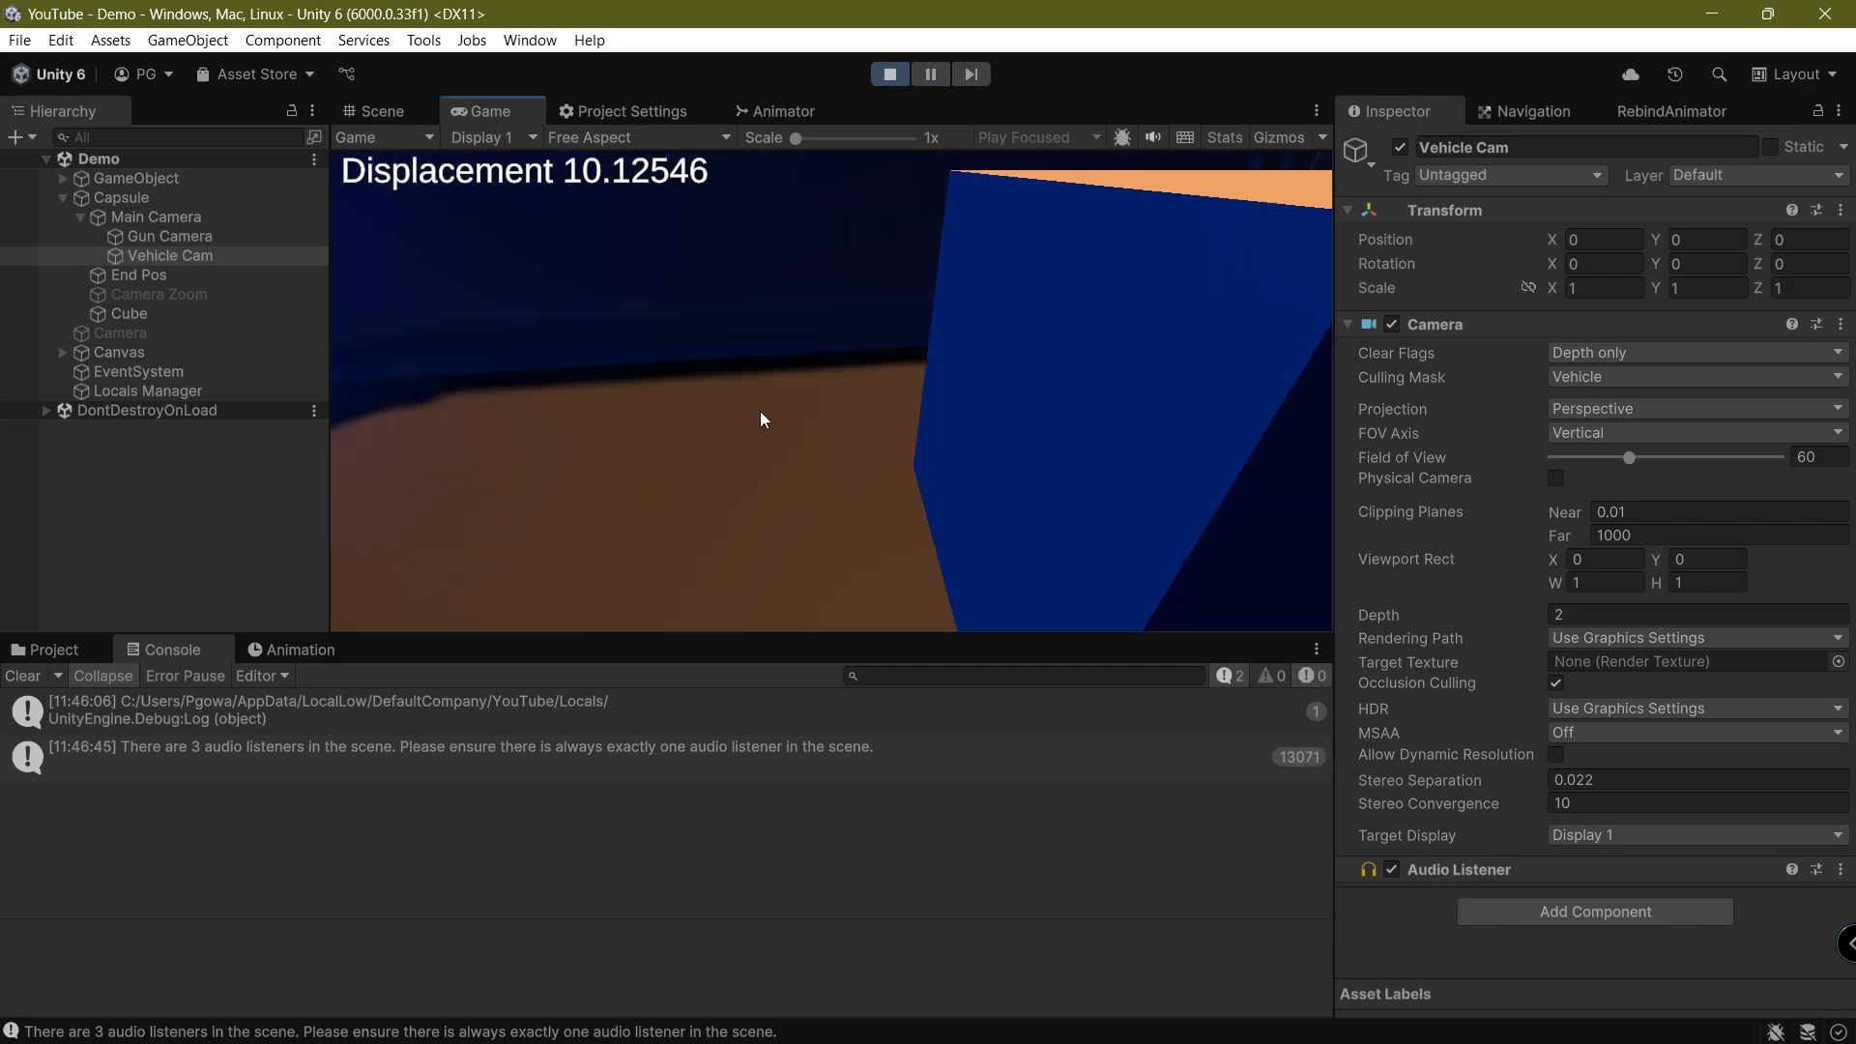
click(768, 409)
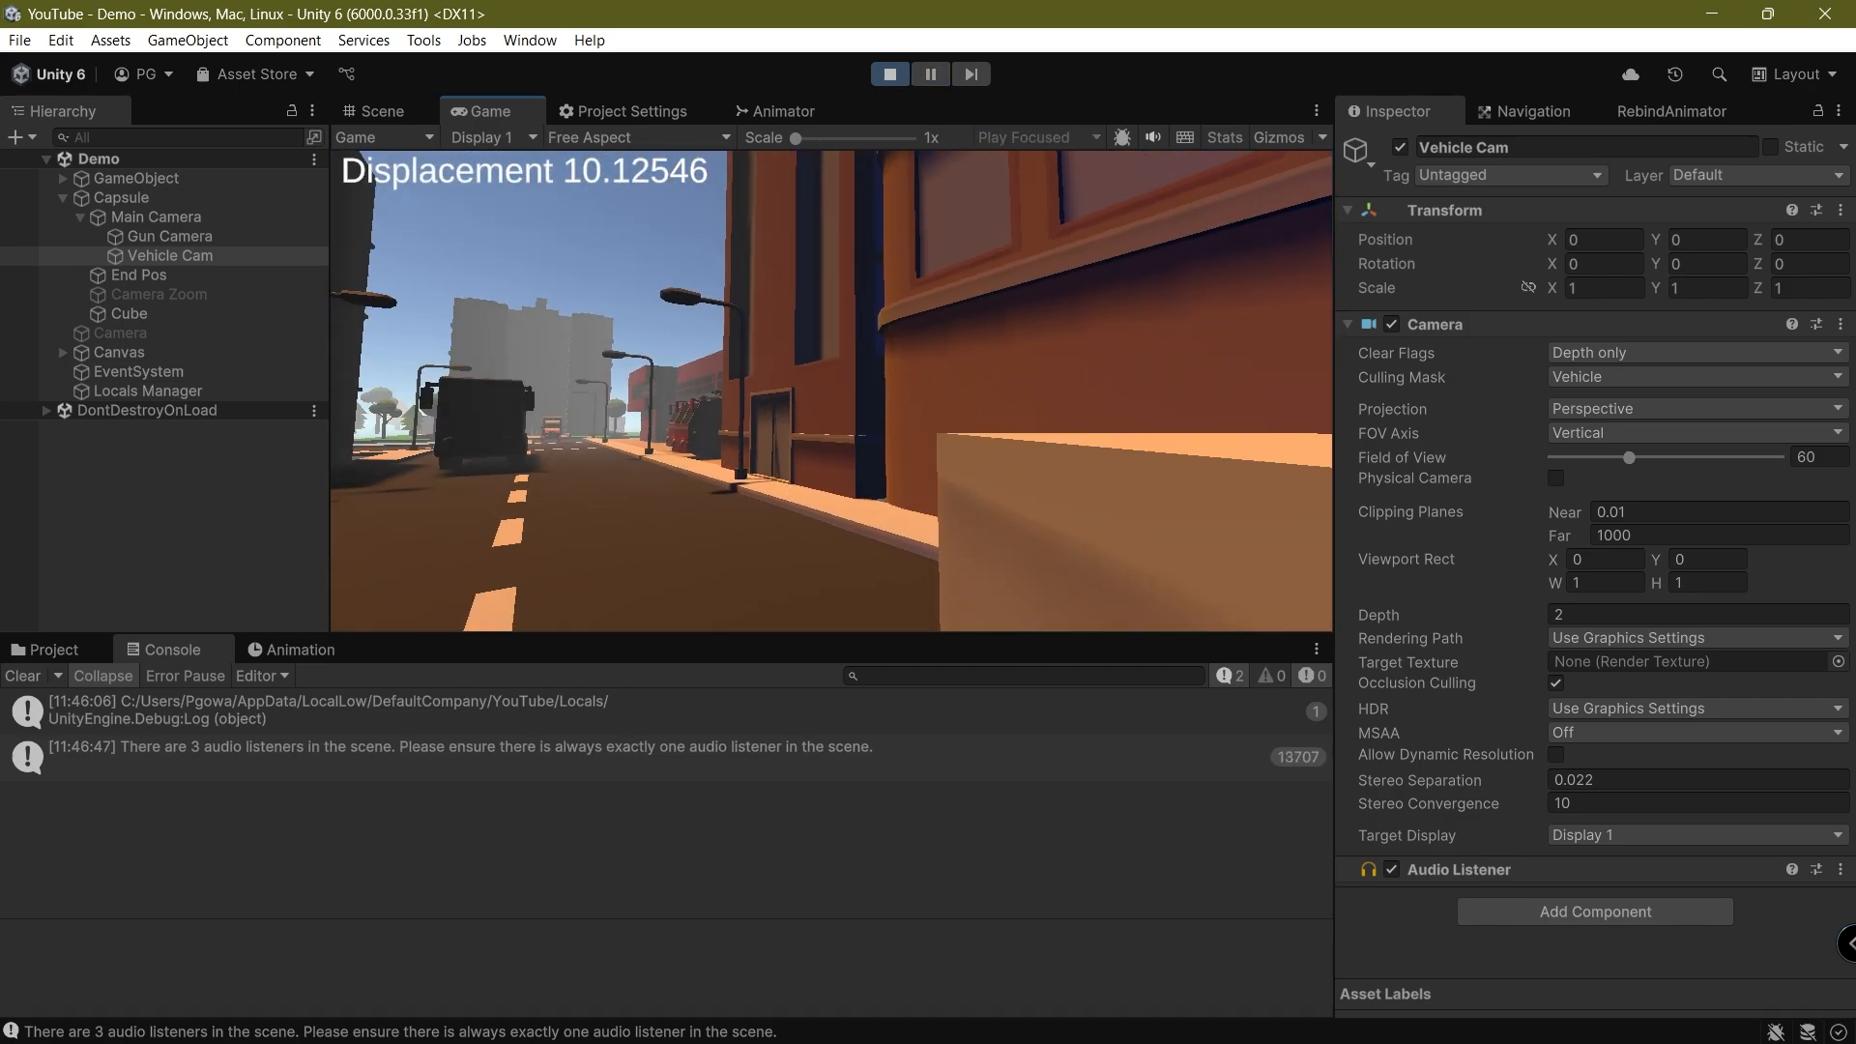
key(w)
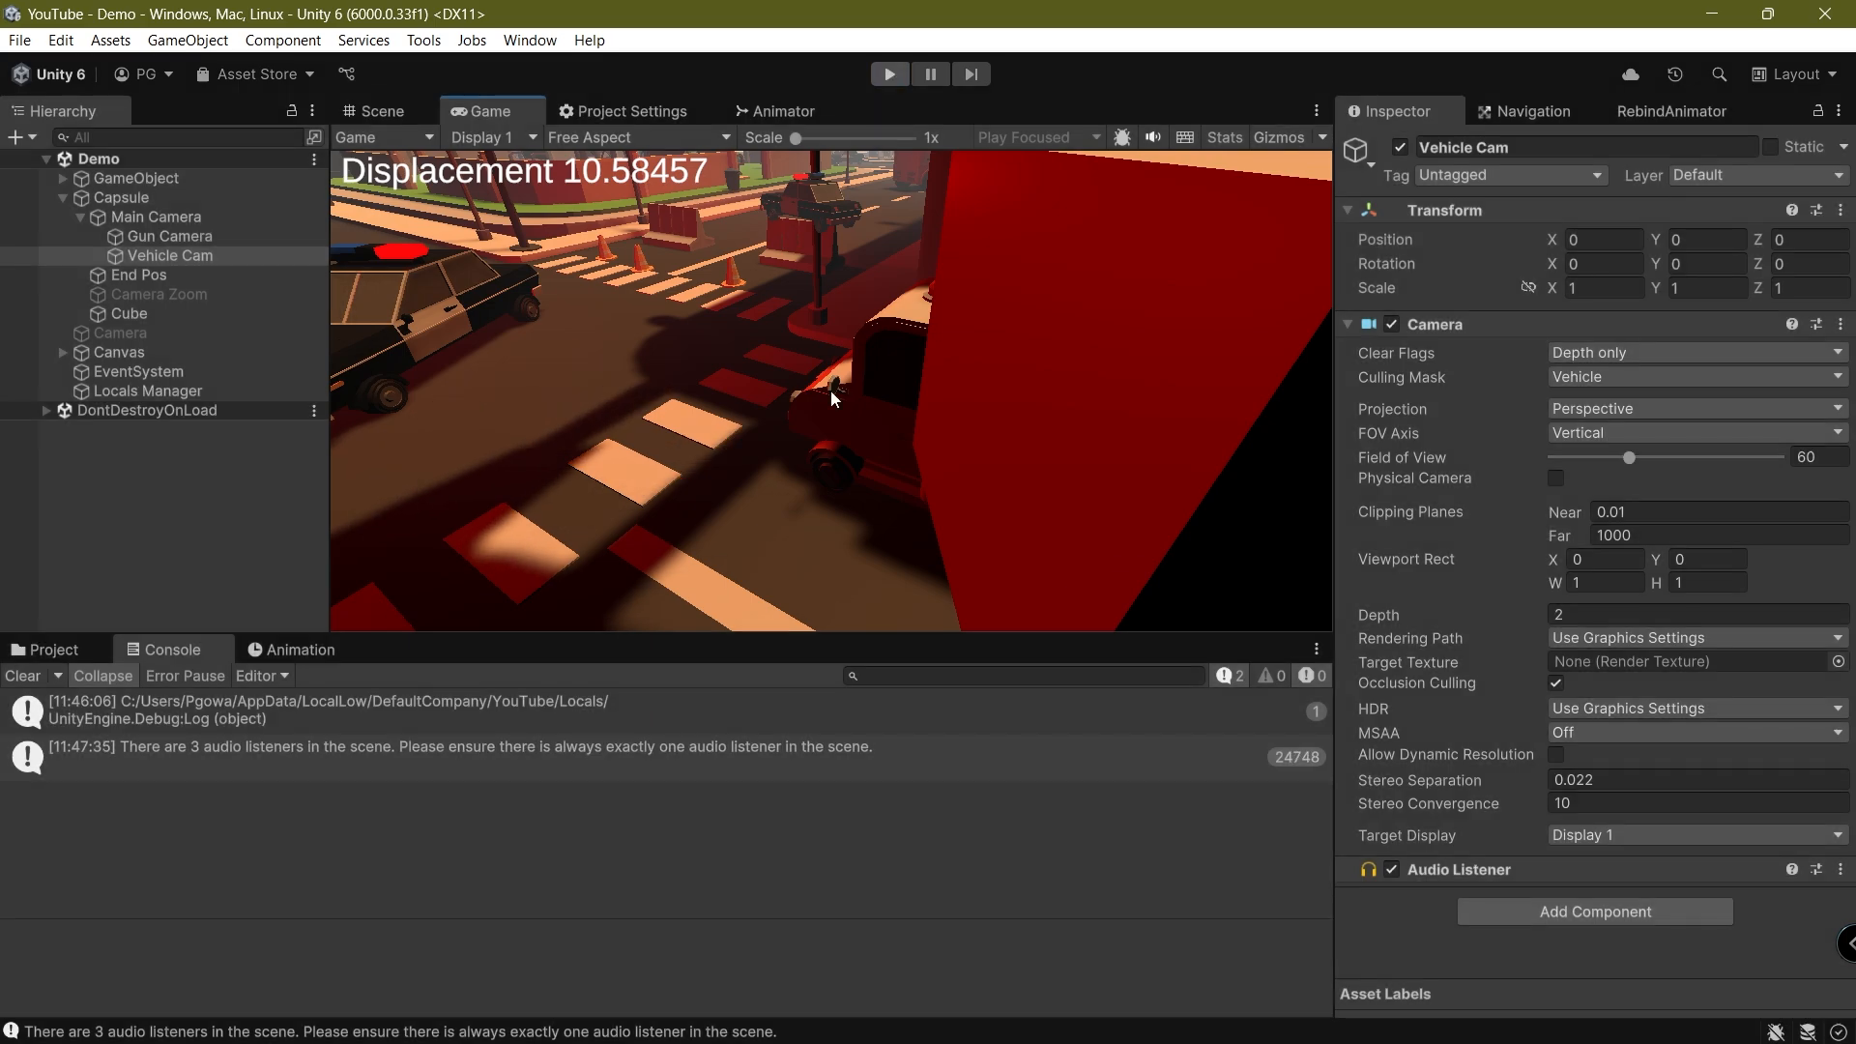
Stop Play mode and clear the console messages
key(ctrl+p)
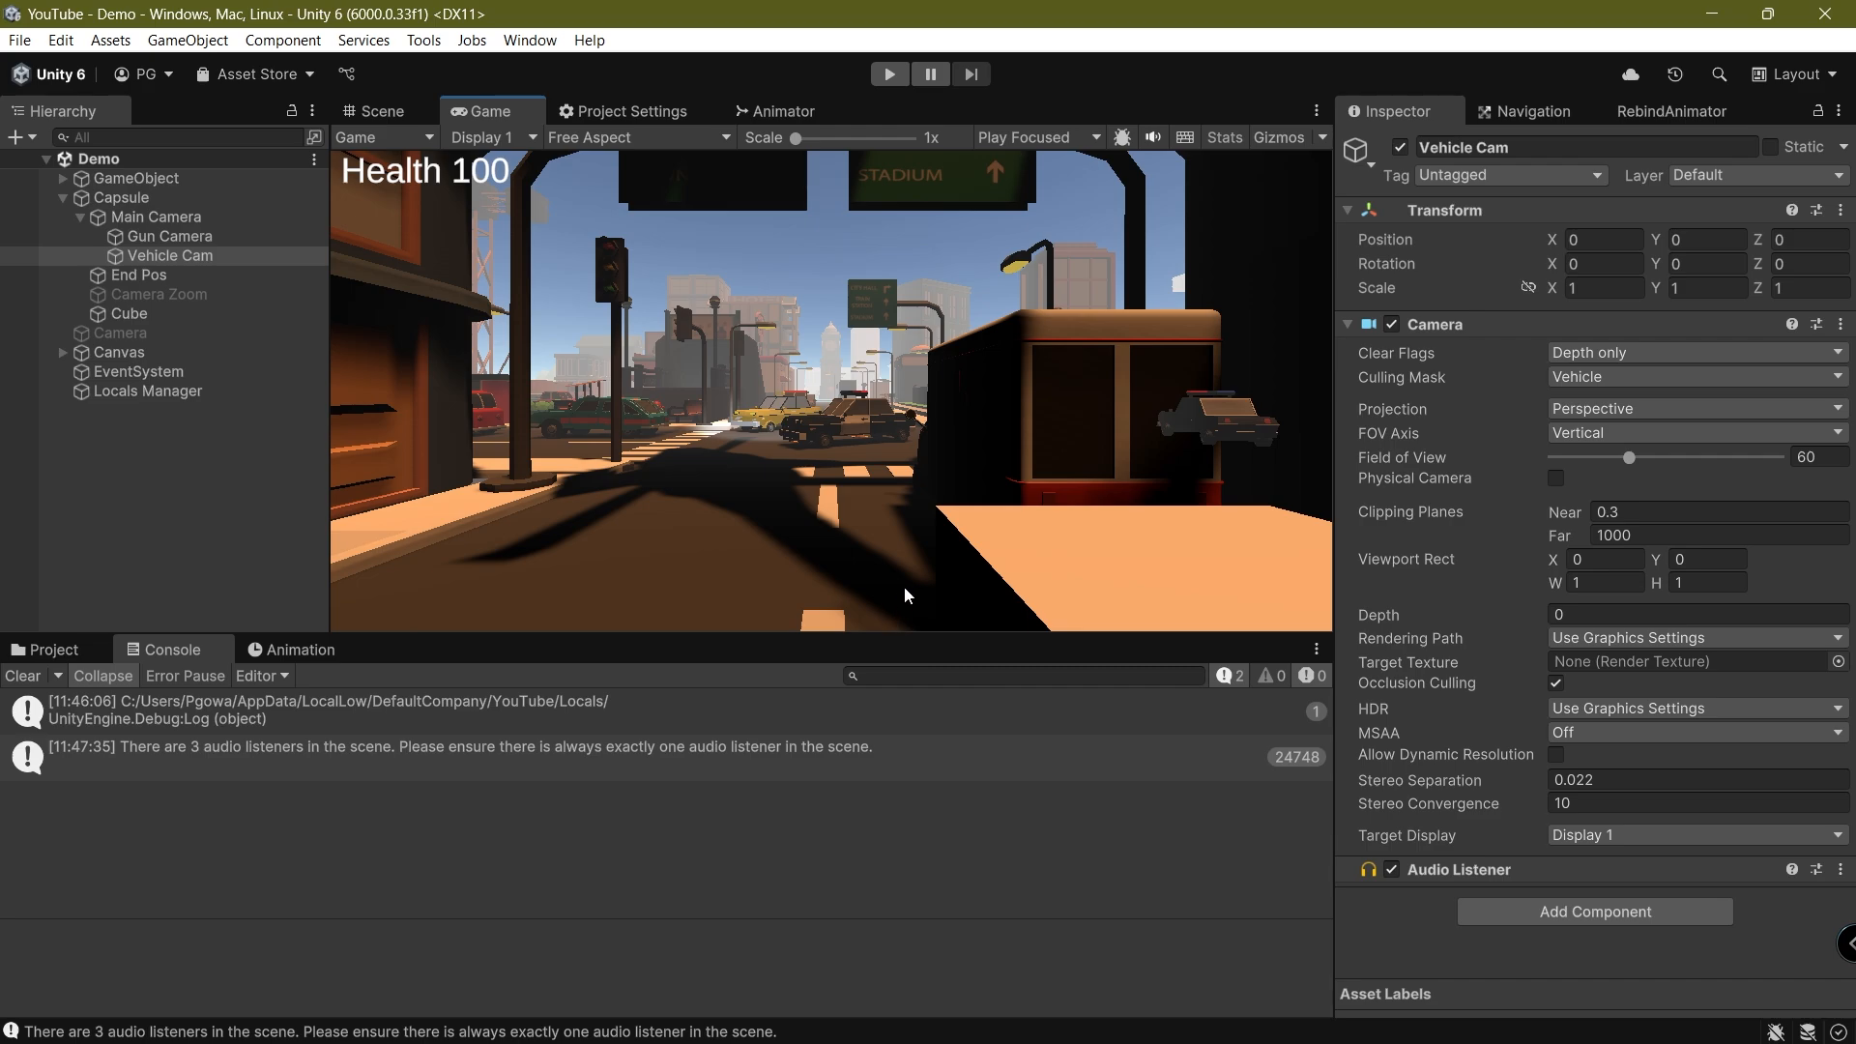
click(23, 676)
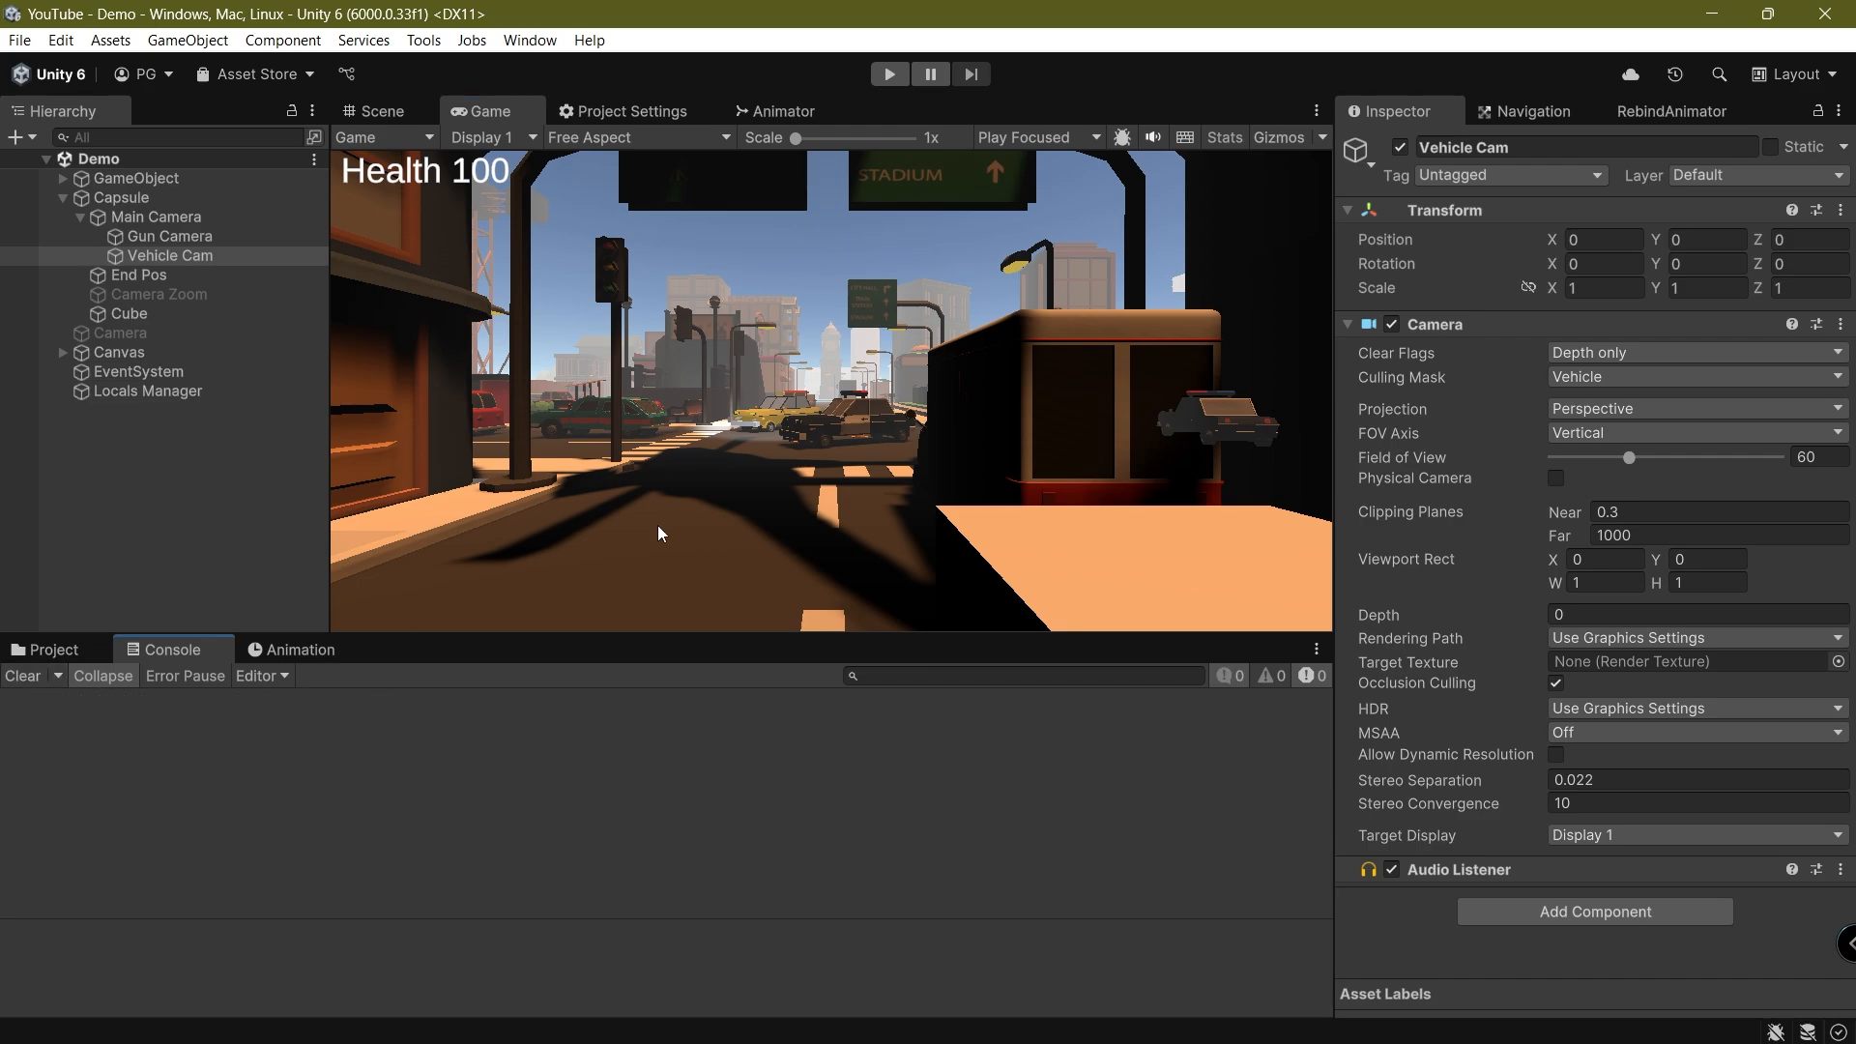